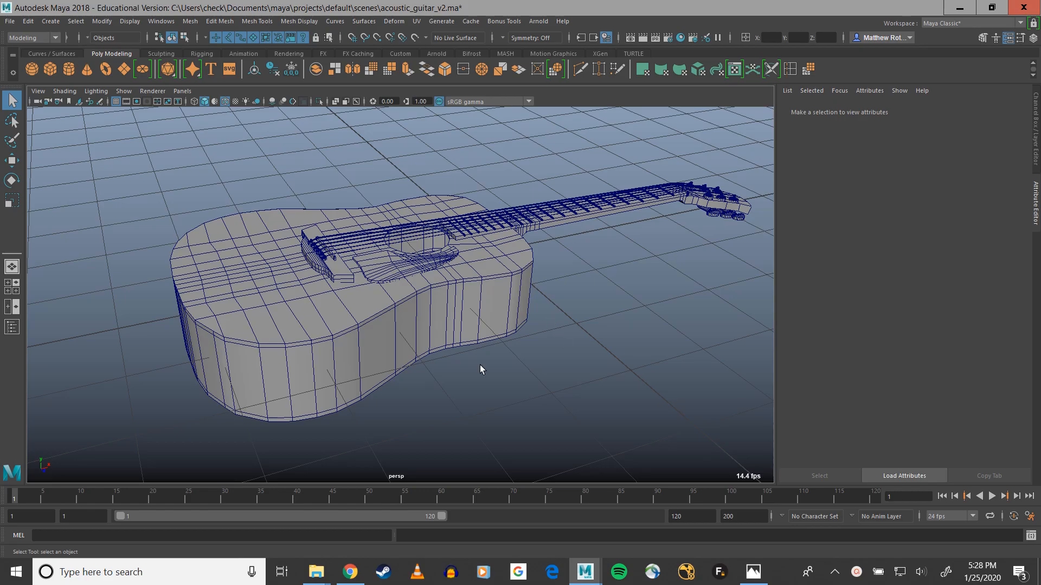
# Select the edge loop running around the lower rim of the guitar body's side.
pyautogui.keyDown('alt'); pyautogui.moveTo(479, 366); pyautogui.dragTo(516, 292); pyautogui.keyUp('alt')
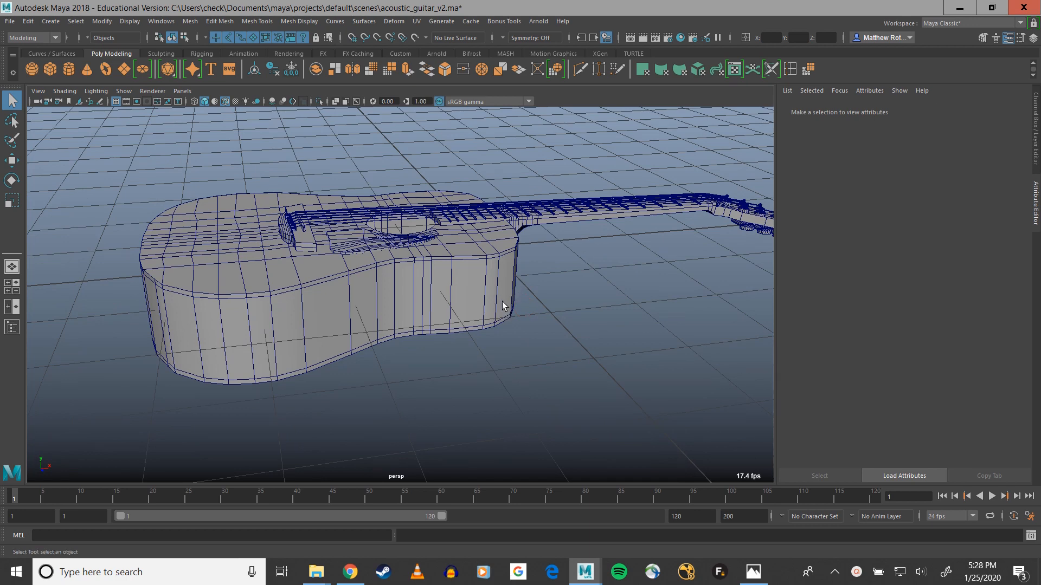
pyautogui.scroll(5, 381, 289)
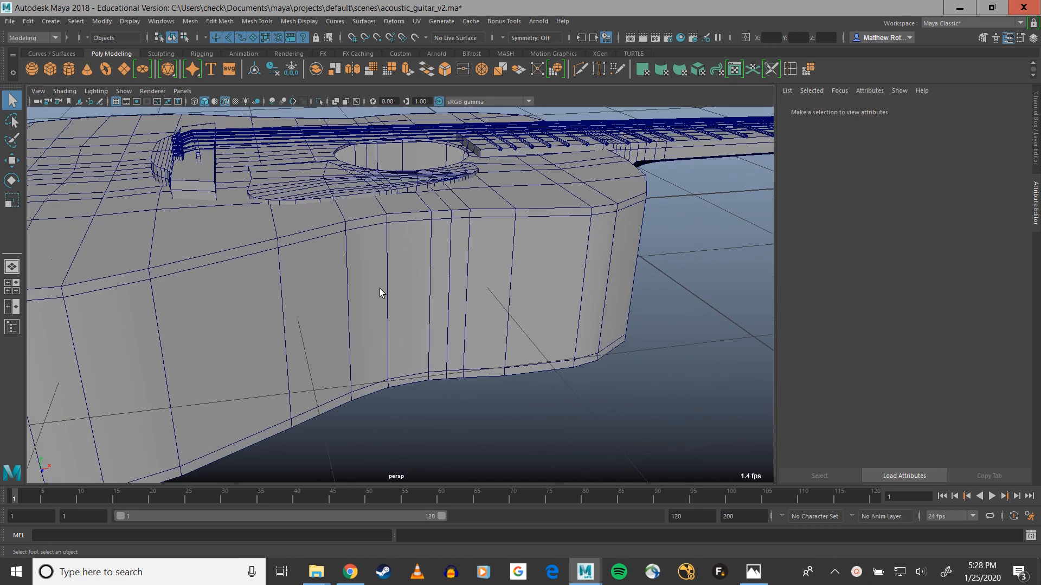
pyautogui.keyDown('alt'); pyautogui.moveTo(380, 289); pyautogui.dragTo(596, 237, button='middle'); pyautogui.keyUp('alt')
pyautogui.keyDown('alt'); pyautogui.moveTo(307, 279); pyautogui.dragTo(323, 269); pyautogui.keyUp('alt')
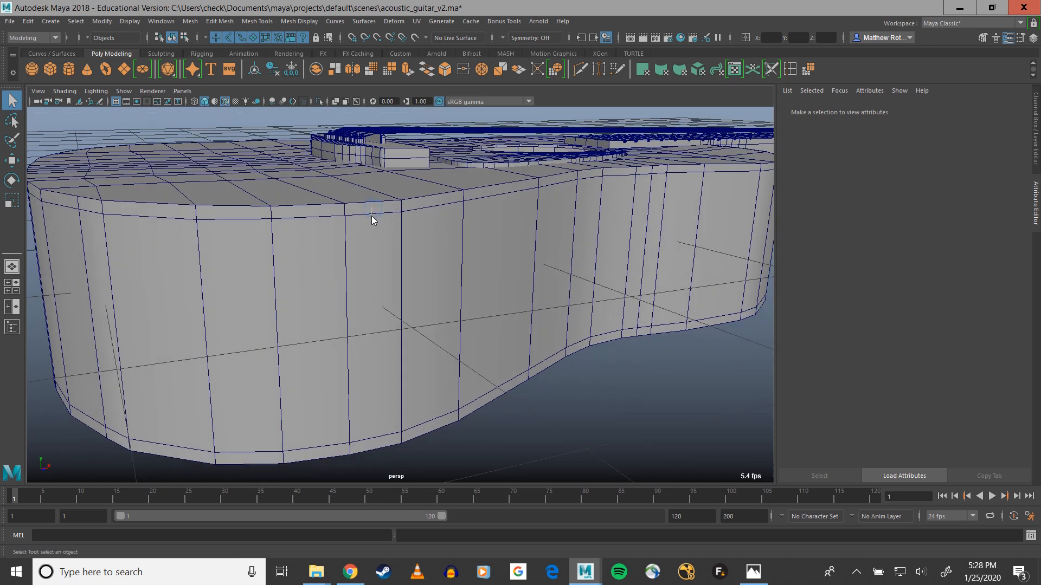
pyautogui.moveTo(372, 216); pyautogui.dragTo(372, 176, button='right')
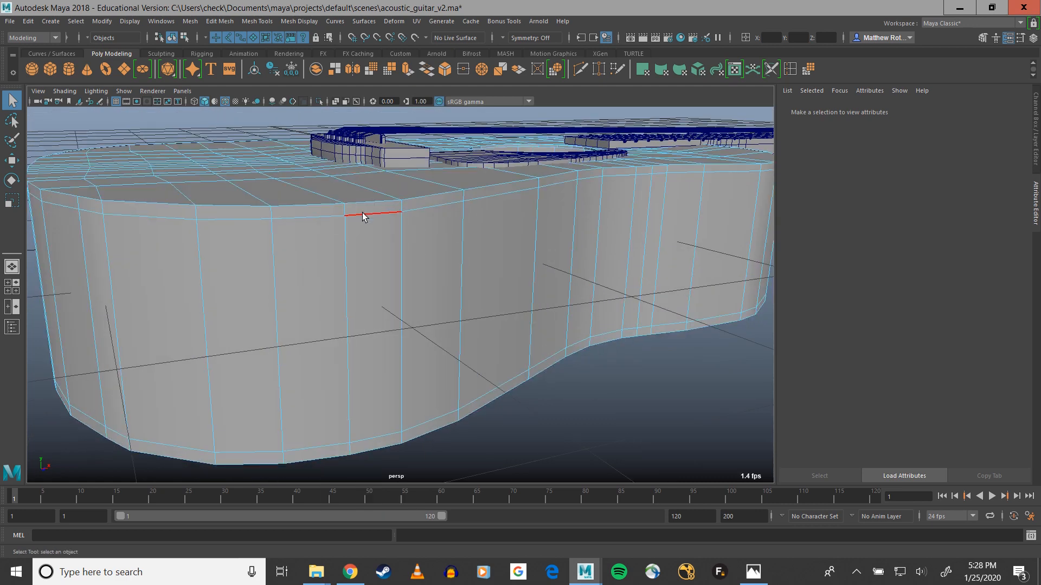
pyautogui.click(362, 213)
pyautogui.click(428, 416)
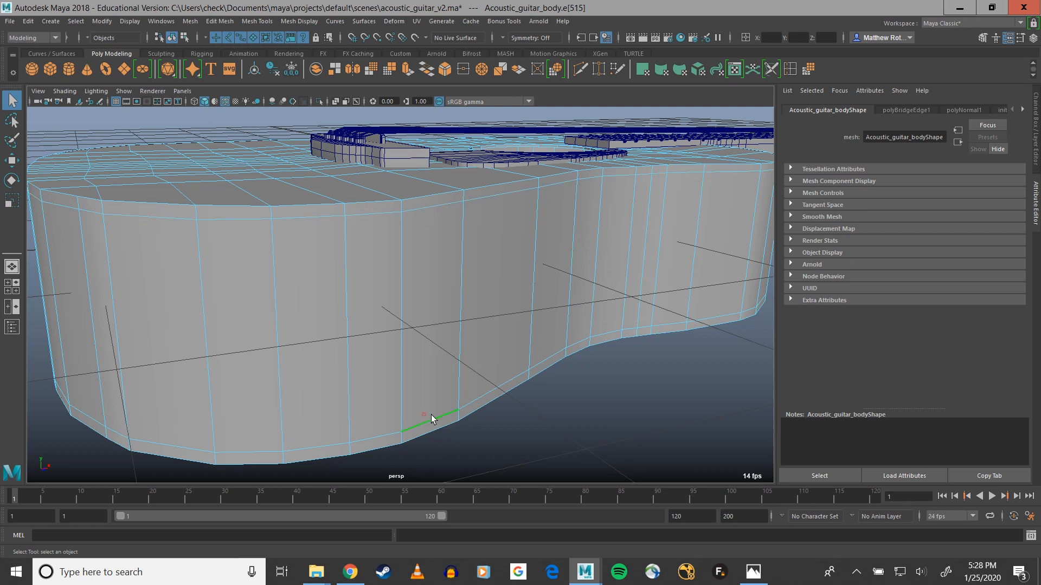
pyautogui.doubleClick(465, 409)
# Switch to Photos and examine the guitar's top, side and bottom reference images, including a close-up of the body's side and its trim.
pyautogui.click(753, 572)
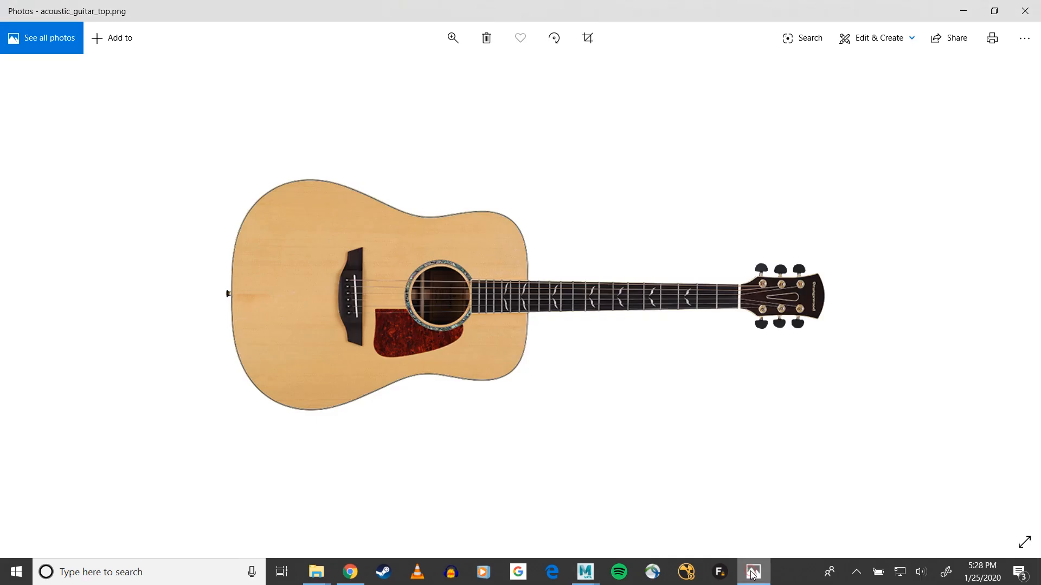
pyautogui.click(55, 286)
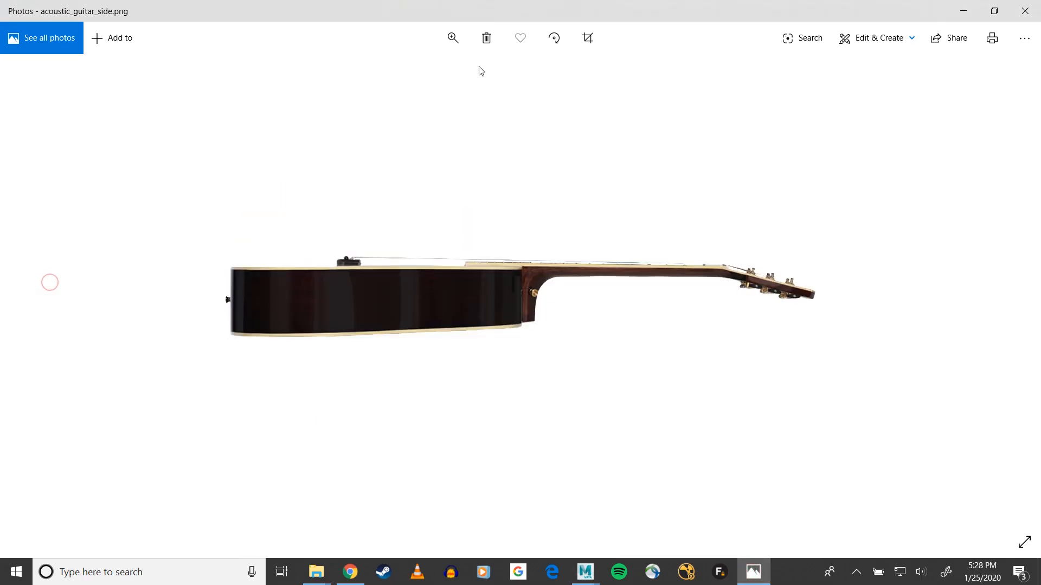
pyautogui.click(459, 38)
pyautogui.moveTo(438, 73); pyautogui.dragTo(508, 73)
pyautogui.moveTo(256, 241); pyautogui.dragTo(740, 309)
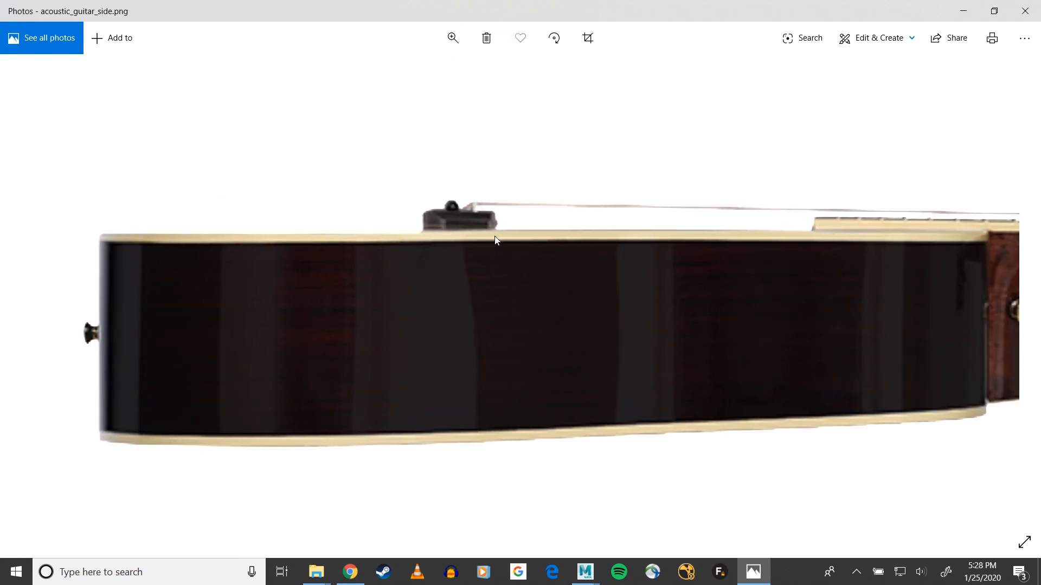
pyautogui.click(452, 37)
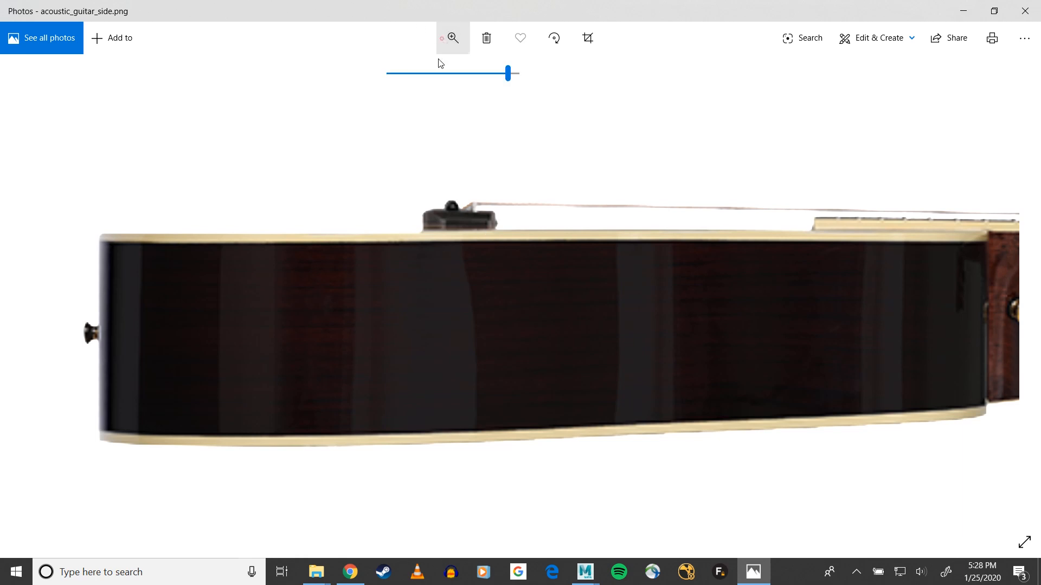
pyautogui.moveTo(438, 74); pyautogui.dragTo(388, 74)
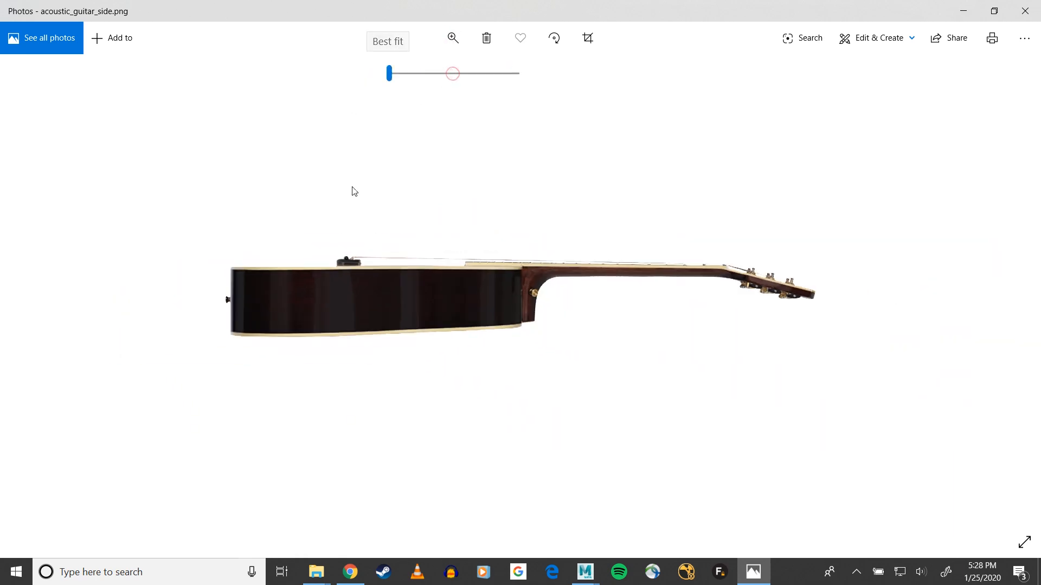
pyautogui.click(27, 297)
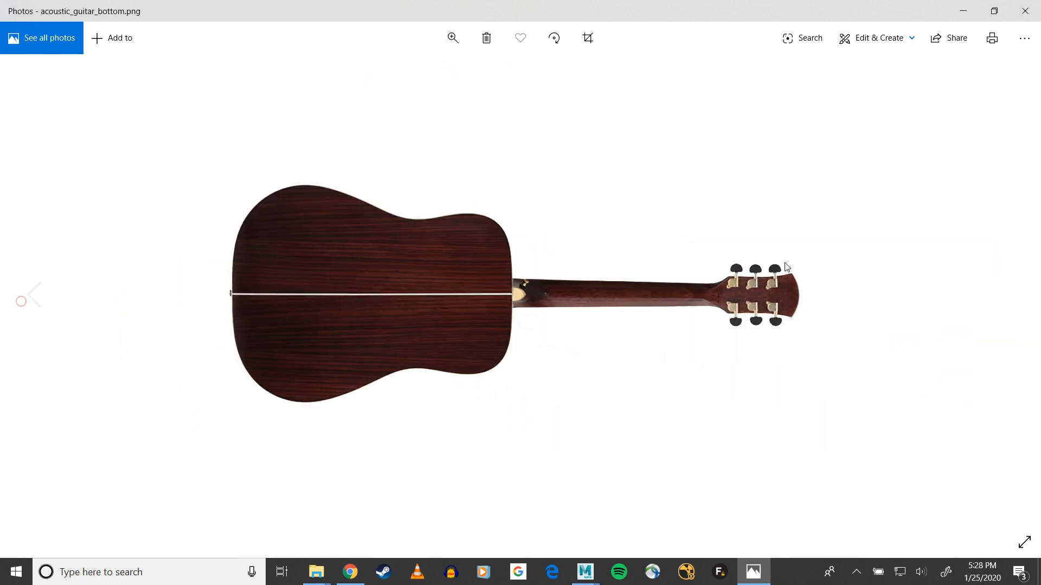
pyautogui.click(998, 302)
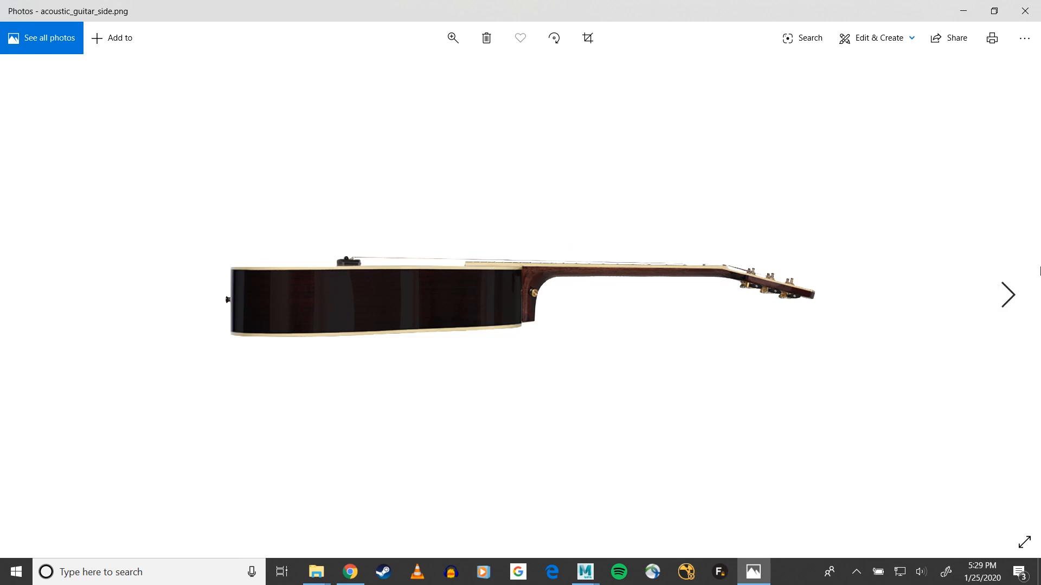
pyautogui.click(1013, 307)
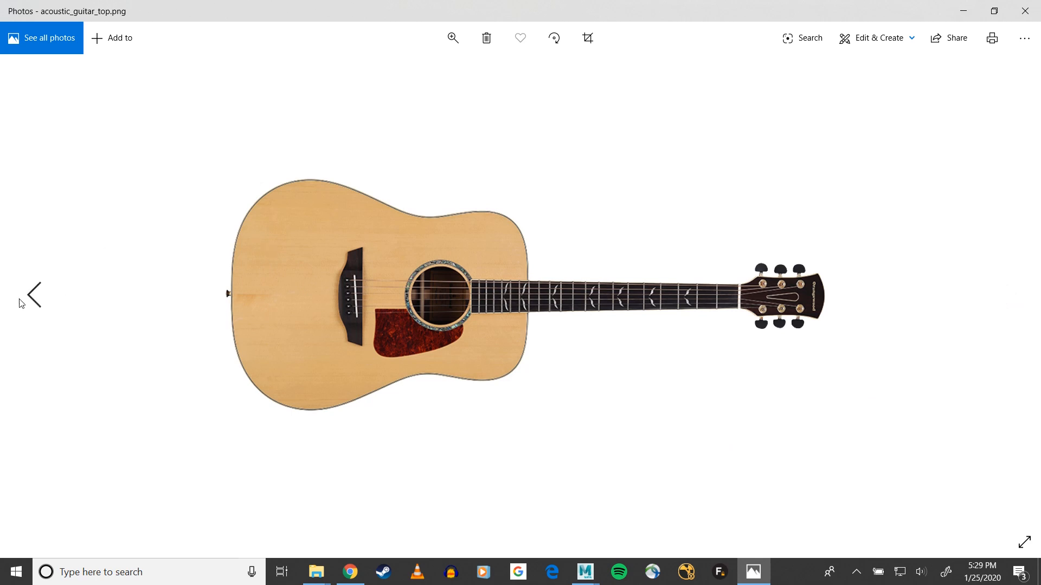
pyautogui.click(21, 303)
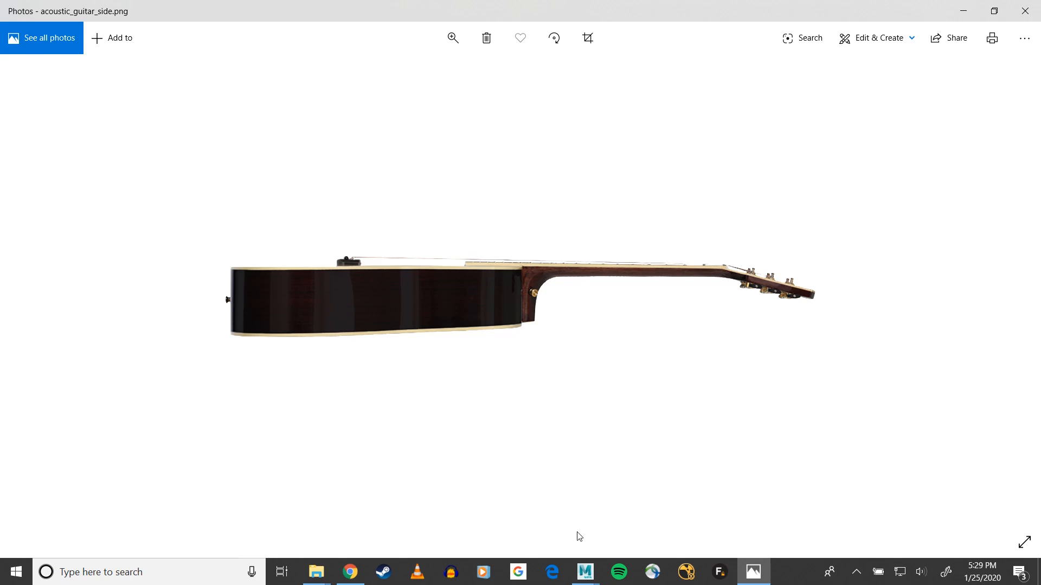
# Switch back to Maya and select the full loop of side faces around the guitar body, between the upper and lower rim strips.
pyautogui.moveTo(585, 572)
pyautogui.click(658, 515)
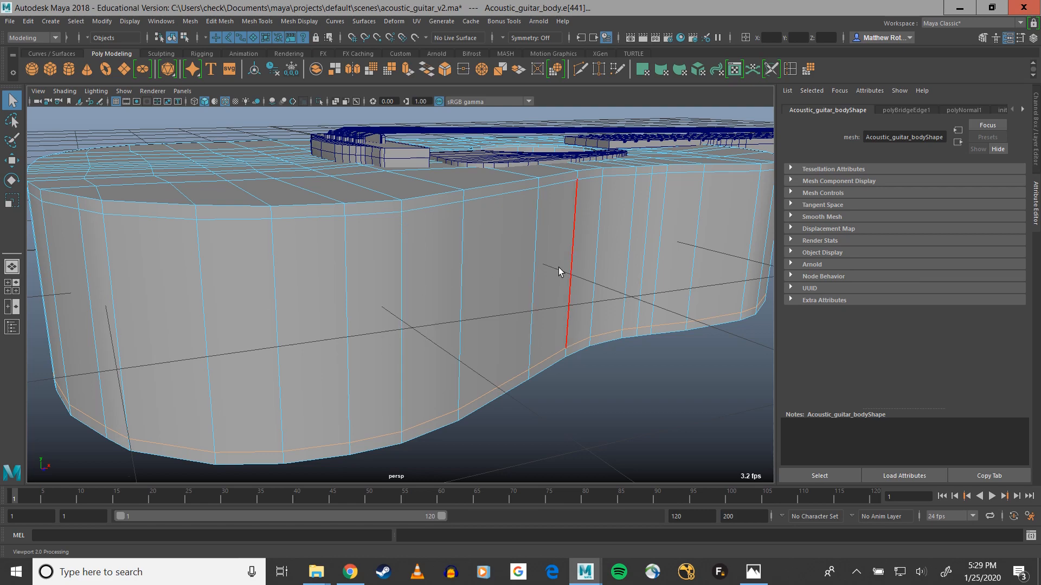
pyautogui.scroll(-5, 564, 270)
pyautogui.keyDown('alt'); pyautogui.moveTo(576, 265); pyautogui.dragTo(465, 279); pyautogui.keyUp('alt')
pyautogui.moveTo(440, 275); pyautogui.dragTo(442, 298, button='right')
pyautogui.keyDown('alt'); pyautogui.moveTo(616, 310); pyautogui.dragTo(600, 332); pyautogui.keyUp('alt')
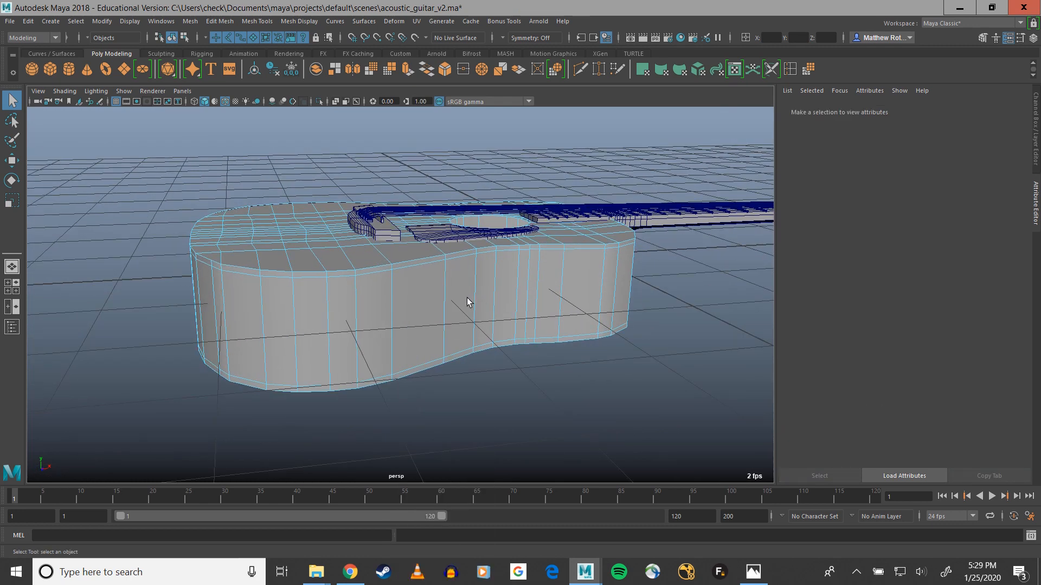
pyautogui.keyDown('alt'); pyautogui.moveTo(470, 302); pyautogui.dragTo(441, 326); pyautogui.keyUp('alt')
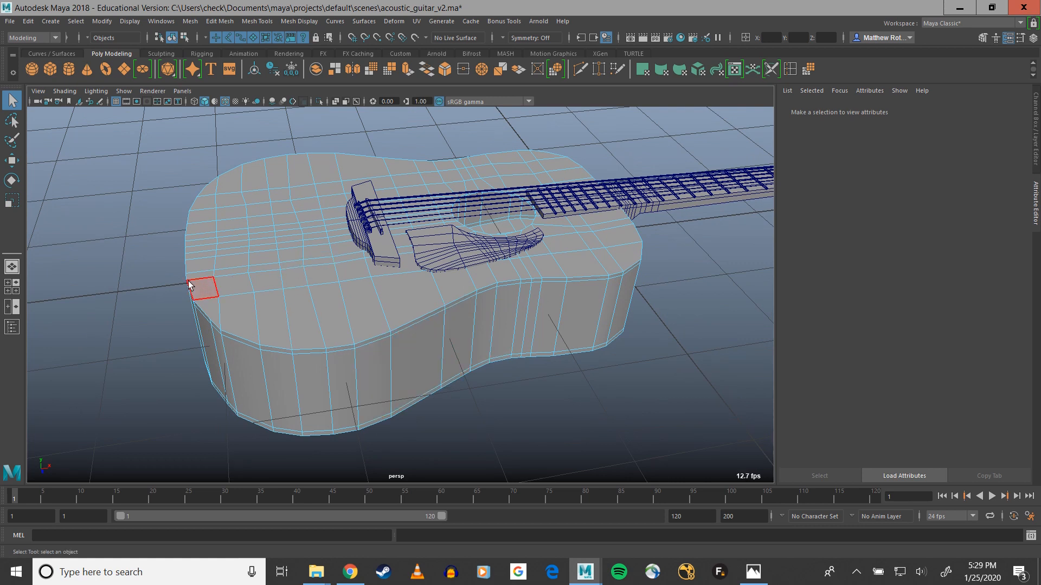
pyautogui.doubleClick(362, 400)
pyautogui.keyDown('alt'); pyautogui.moveTo(538, 377); pyautogui.dragTo(576, 368); pyautogui.keyUp('alt')
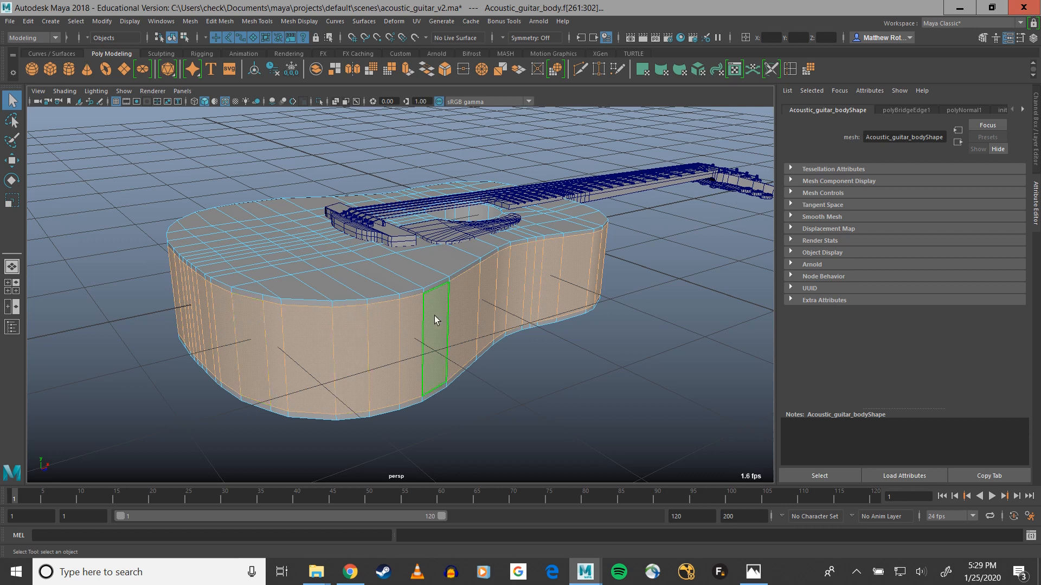
# Open the UV Editor and place it and the UV Toolkit so the guitar body stays visible between them.
pyautogui.click(416, 22)
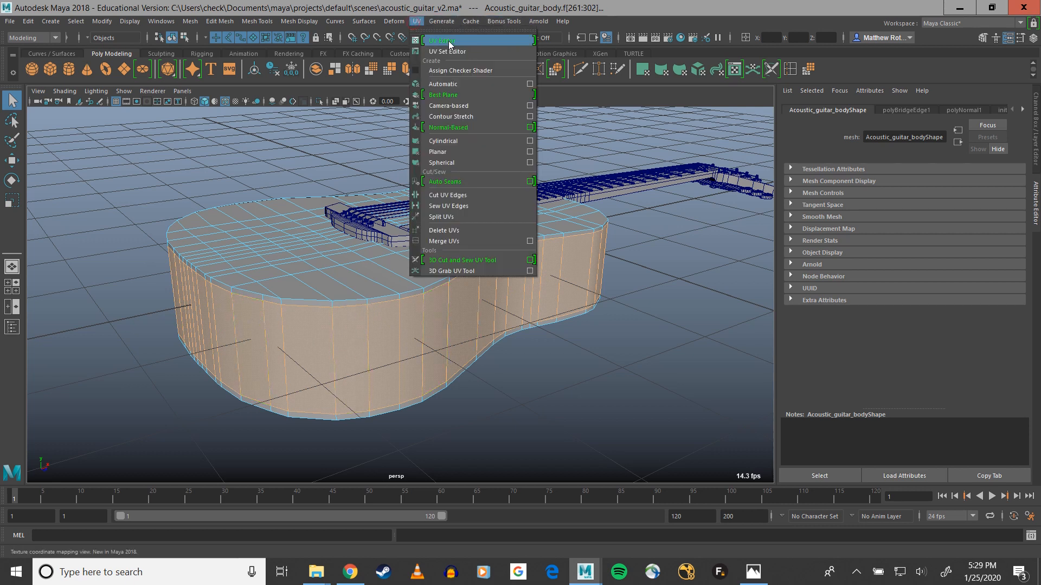
pyautogui.click(448, 41)
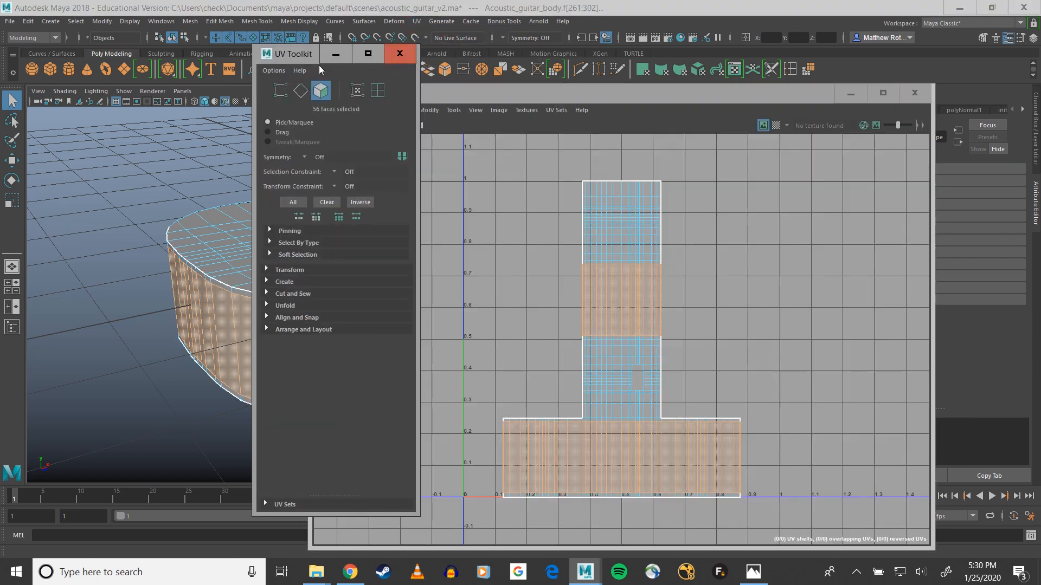
pyautogui.moveTo(285, 50); pyautogui.dragTo(50, 134)
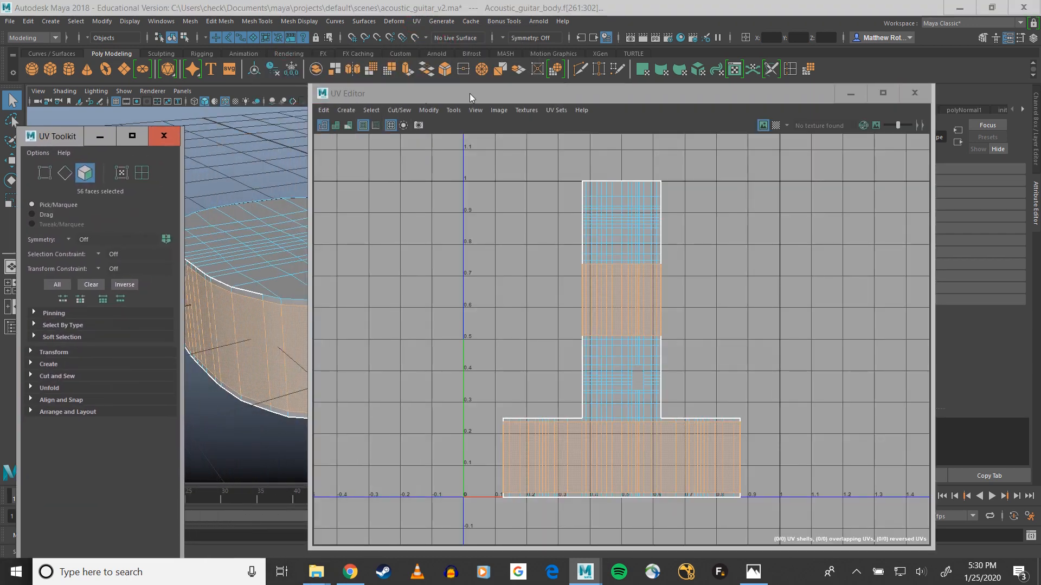
pyautogui.click(490, 98)
pyautogui.moveTo(489, 97); pyautogui.dragTo(701, 79)
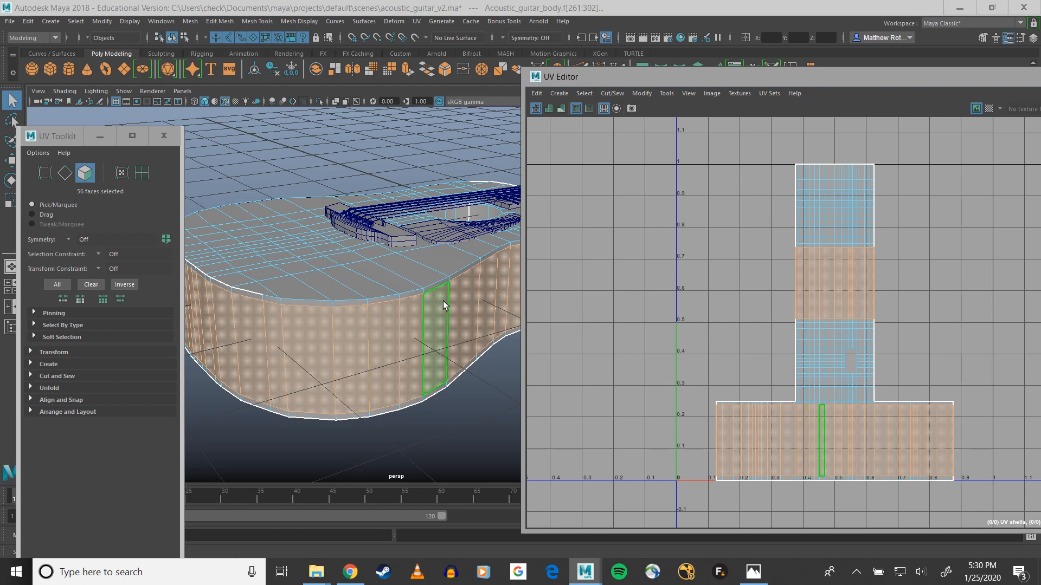
# Apply a cylindrical UV projection to the selected side faces of the guitar body.
pyautogui.keyDown('alt'); pyautogui.moveTo(382, 290); pyautogui.dragTo(401, 343); pyautogui.keyUp('alt')
pyautogui.keyDown('alt'); pyautogui.moveTo(401, 343); pyautogui.dragTo(419, 281, button='middle'); pyautogui.keyUp('alt')
pyautogui.keyDown('alt'); pyautogui.moveTo(419, 282); pyautogui.dragTo(352, 258); pyautogui.keyUp('alt')
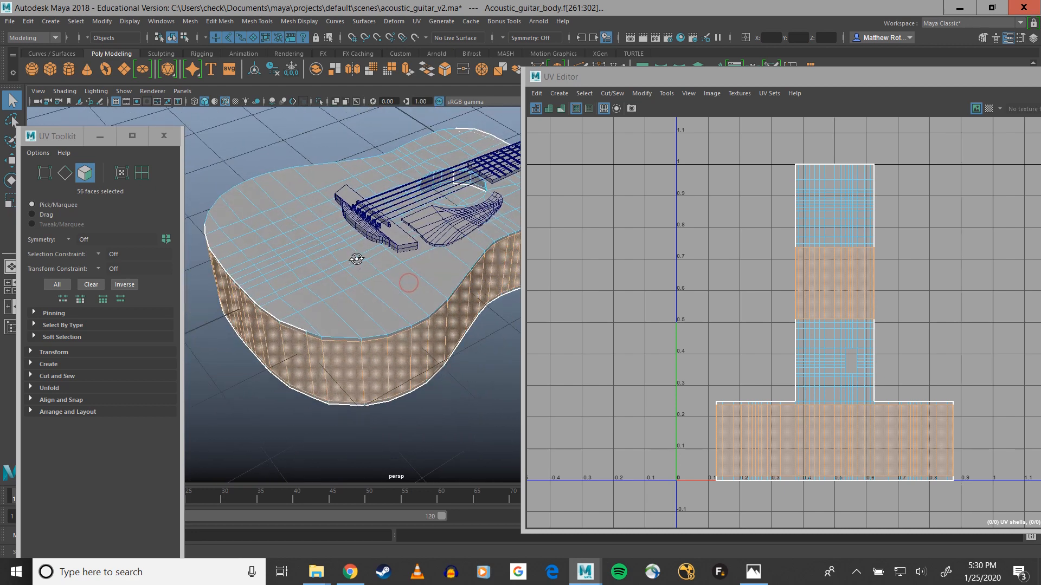
pyautogui.click(418, 21)
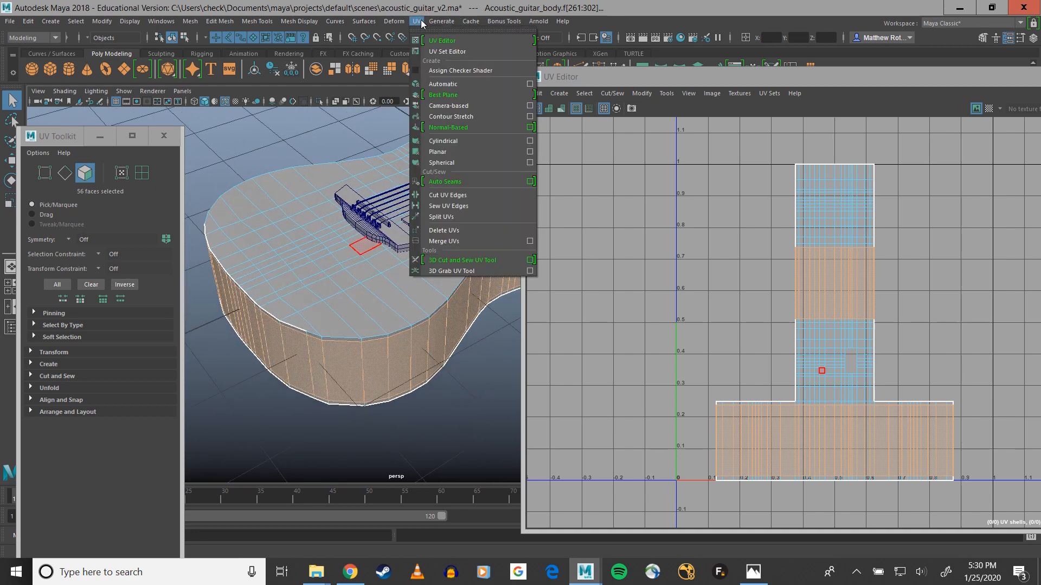
pyautogui.click(460, 141)
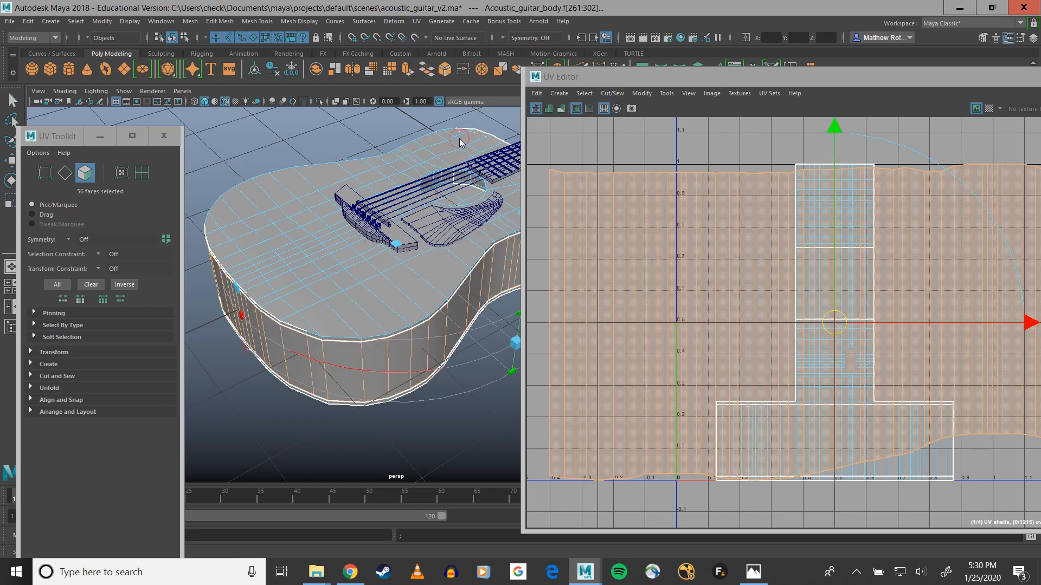
# Check the complete projected side shell in the UV Editor and reposition the UV Editor and UV Toolkit to uncover the guitar.
pyautogui.click(565, 75)
pyautogui.moveTo(565, 76); pyautogui.dragTo(395, 69)
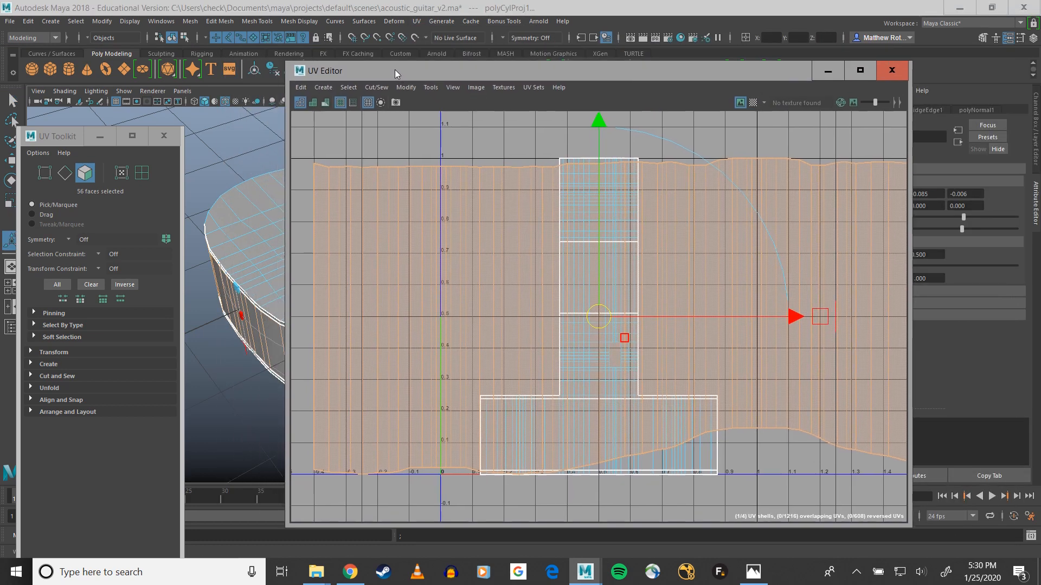
pyautogui.scroll(-4, 525, 219)
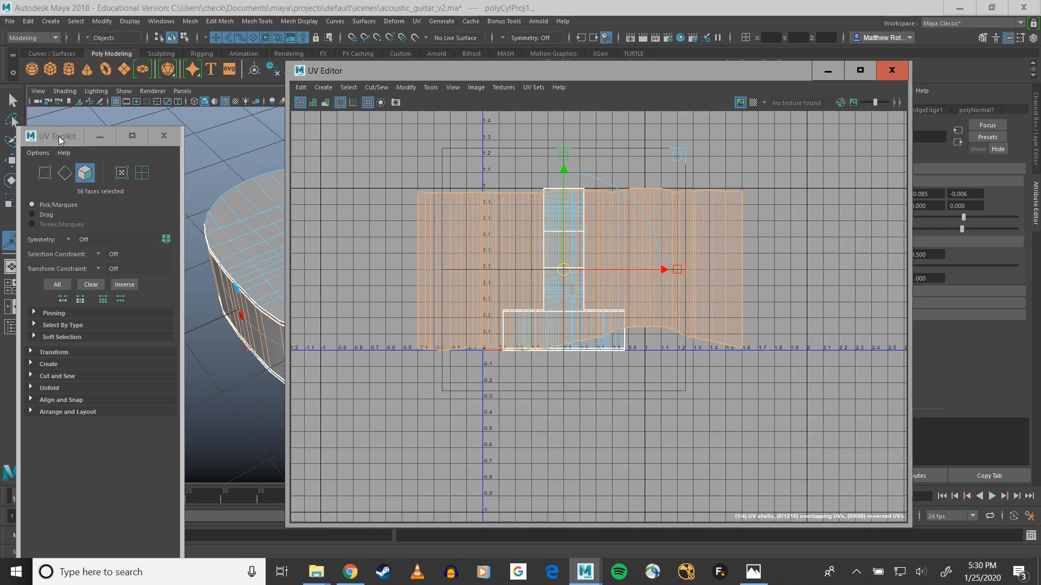
pyautogui.moveTo(59, 137); pyautogui.dragTo(41, 184)
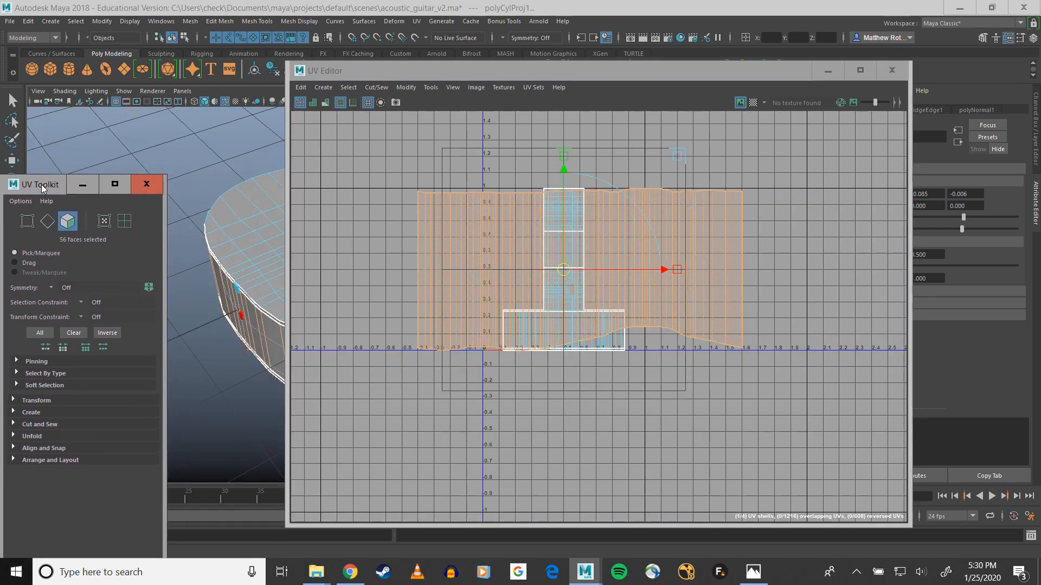
pyautogui.moveTo(338, 76); pyautogui.dragTo(638, 165)
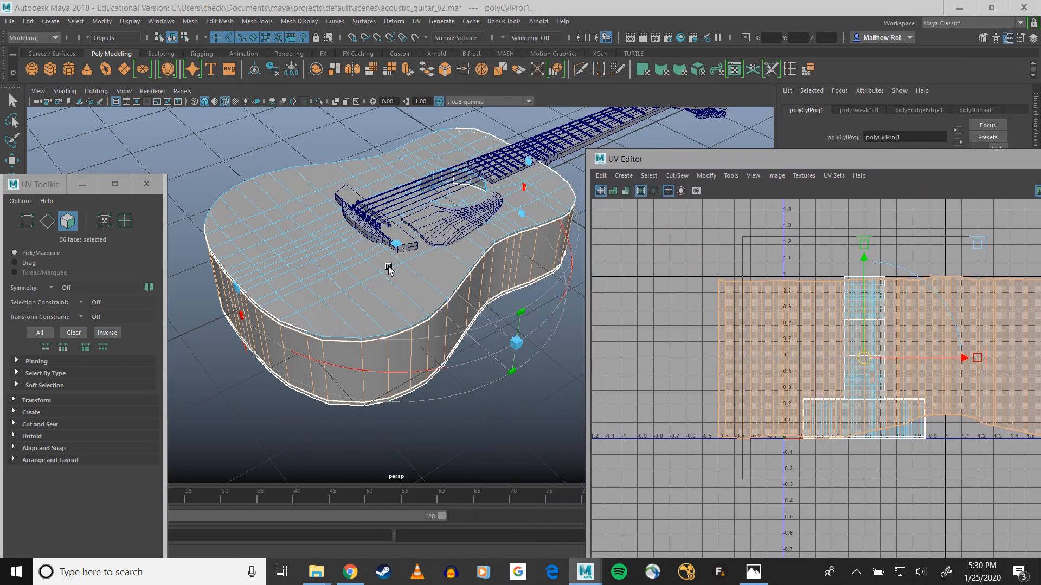
# Return the guitar body to object mode, create a Lambert material in the Hypershade and connect a File texture node to its Color.
pyautogui.moveTo(346, 261); pyautogui.dragTo(363, 261, button='right')
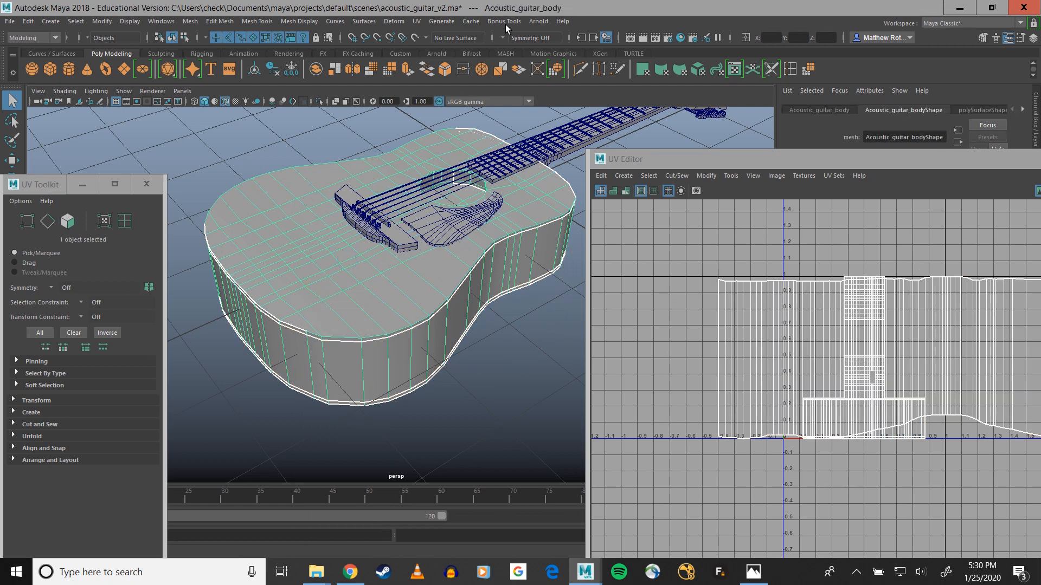
pyautogui.click(678, 41)
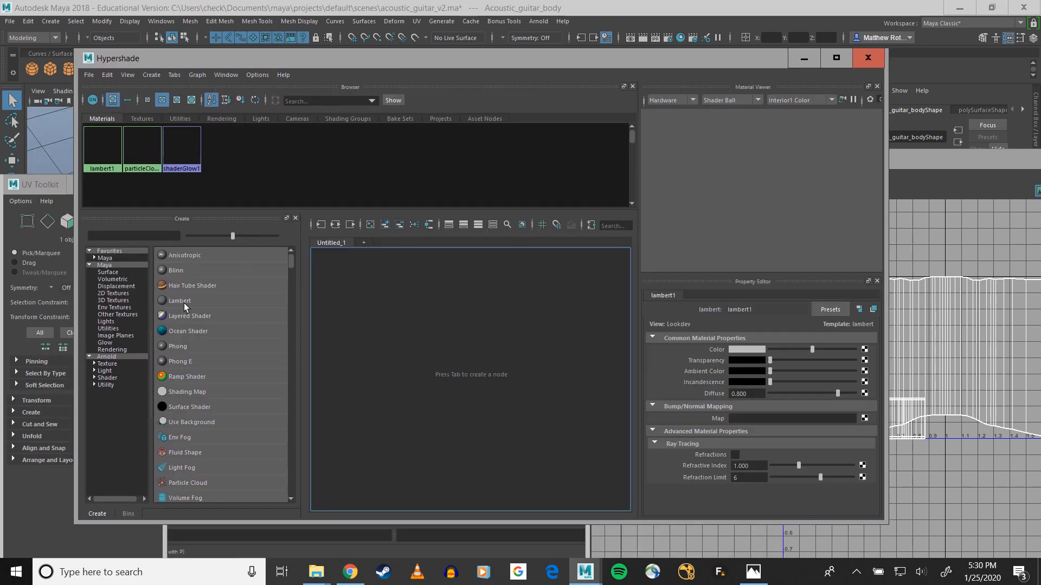
pyautogui.click(184, 302)
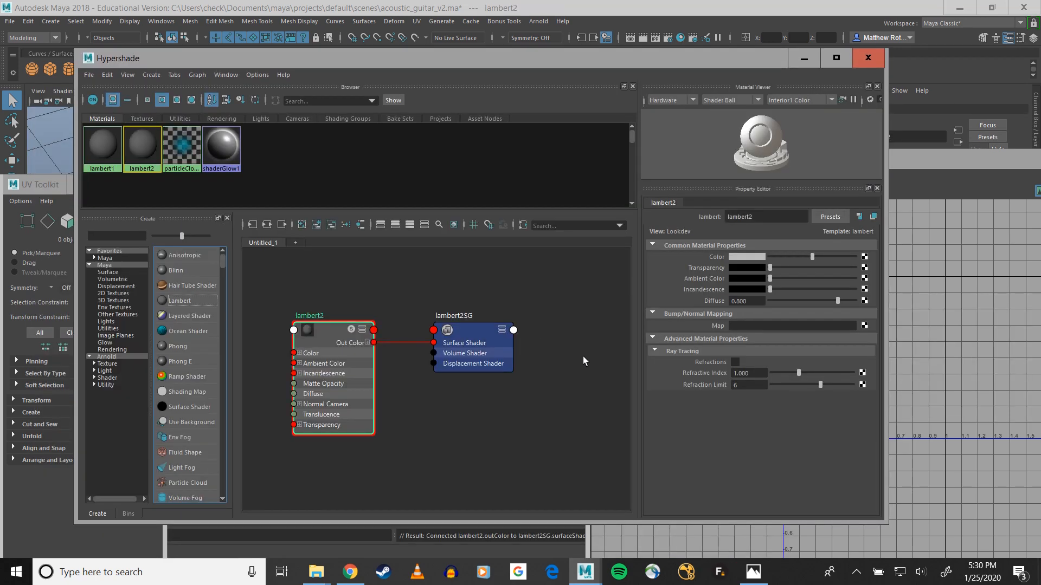
pyautogui.click(865, 257)
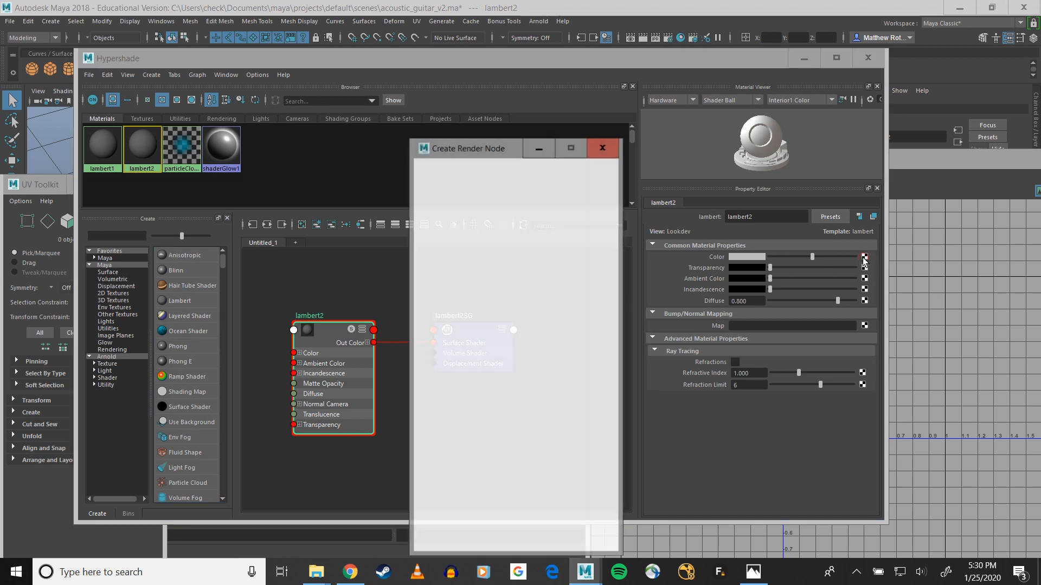
pyautogui.click(542, 248)
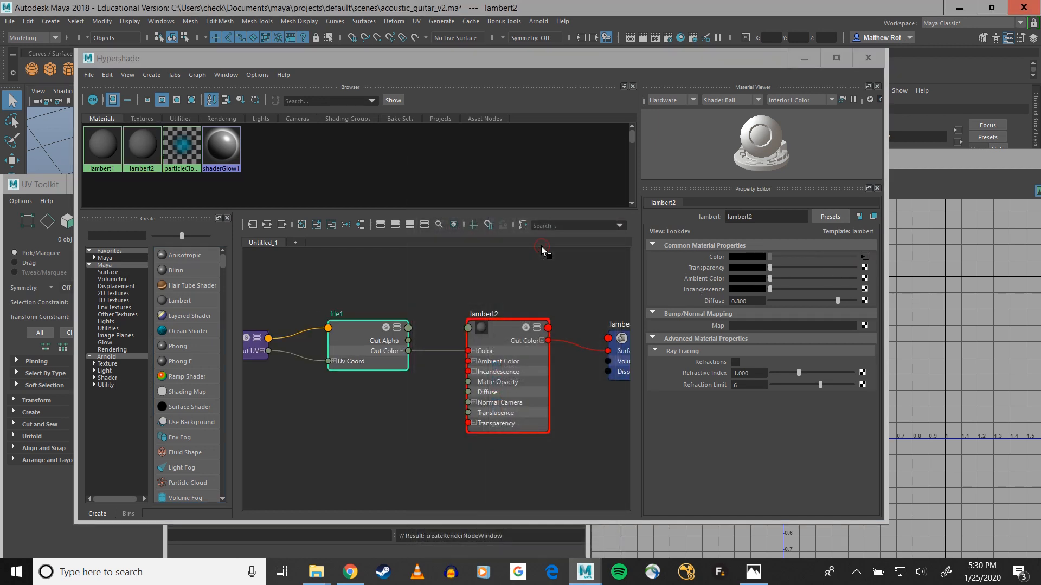
pyautogui.click(367, 333)
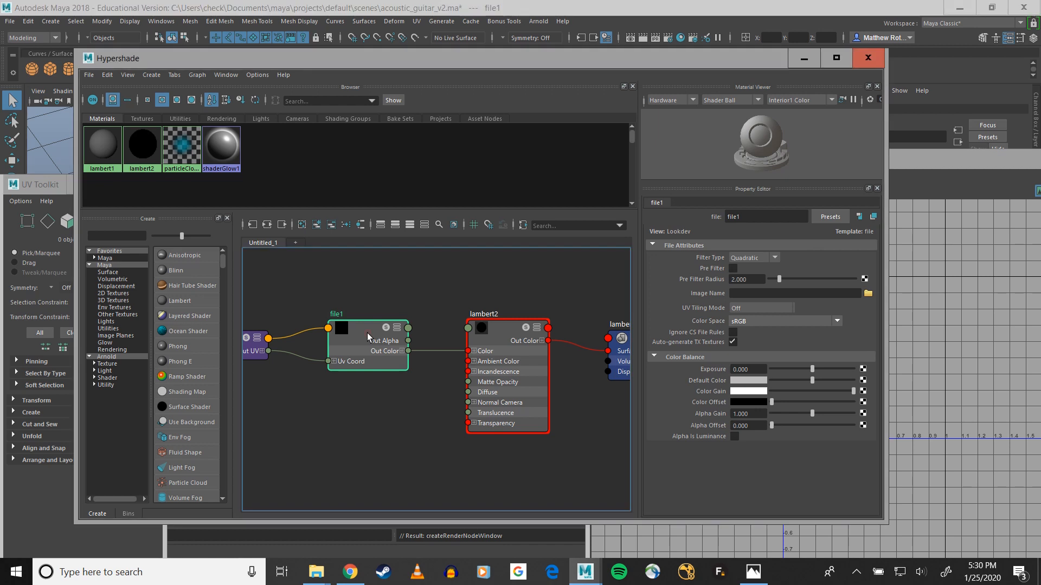
# Delete the File texture and its placement node, and connect a Checker texture to the Color of lambert2 instead.
pyautogui.press('a')
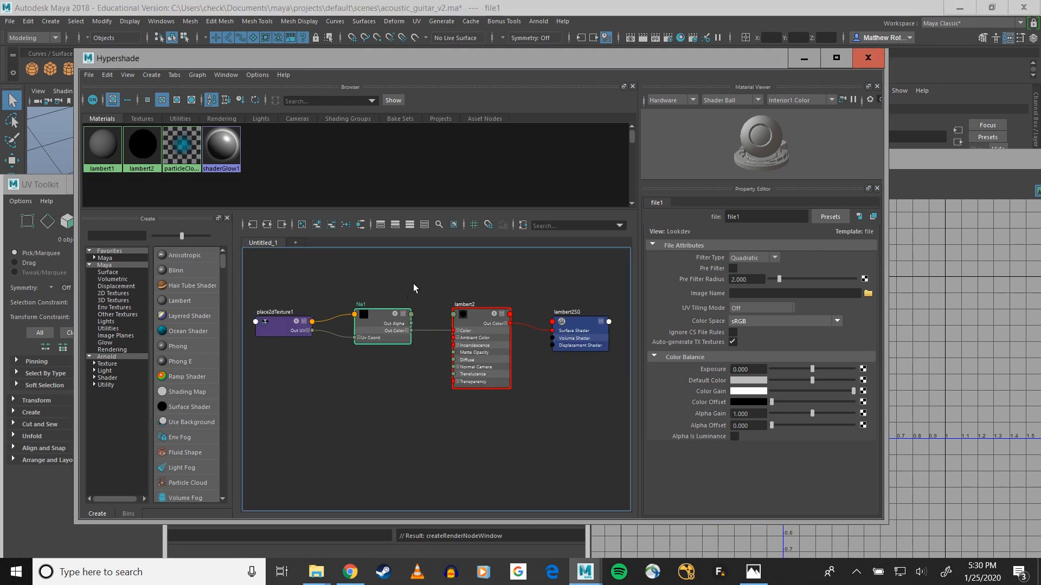
pyautogui.press('Delete')
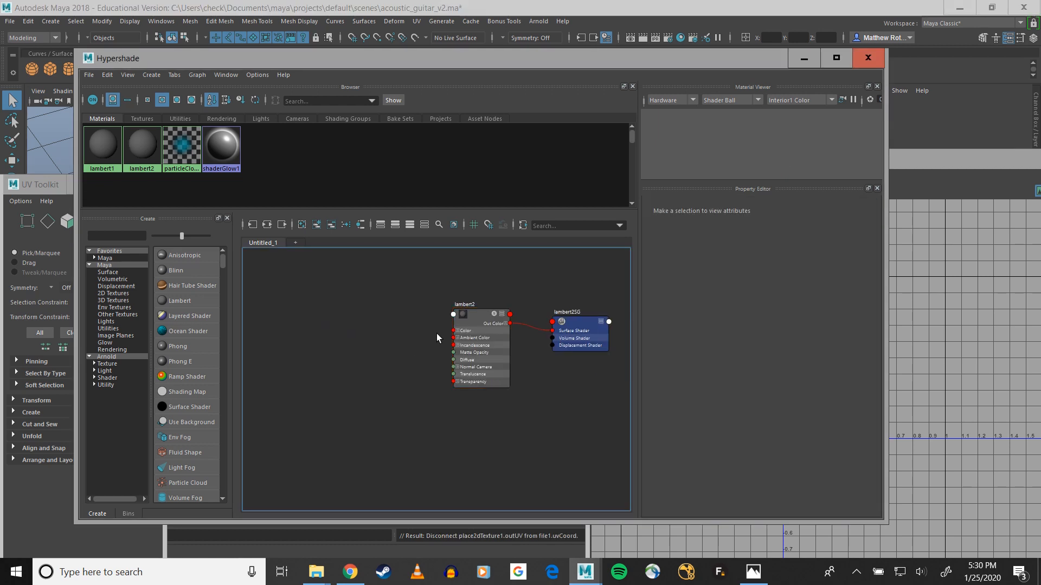
pyautogui.click(473, 322)
pyautogui.click(864, 258)
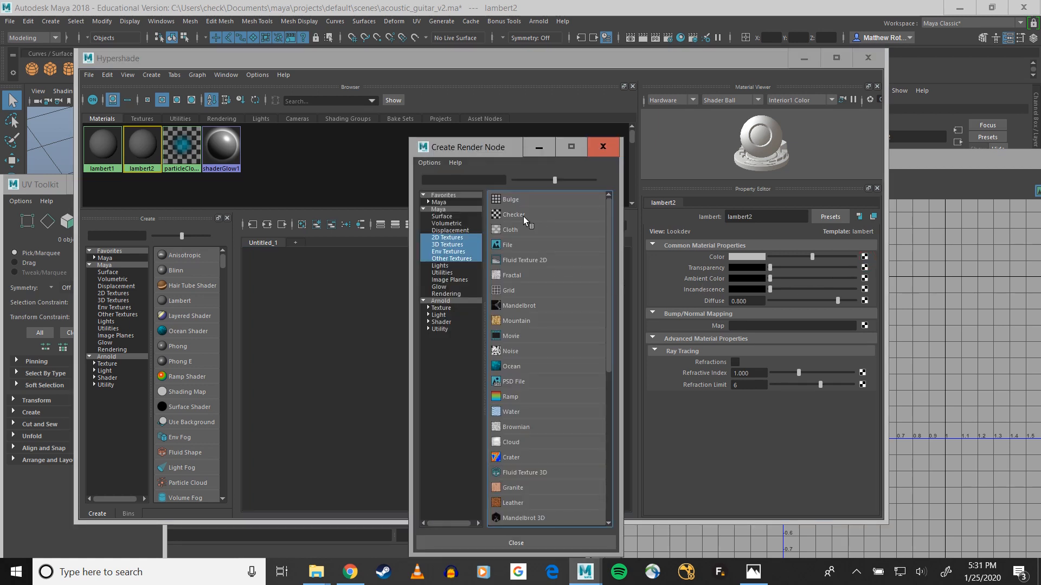
pyautogui.click(515, 216)
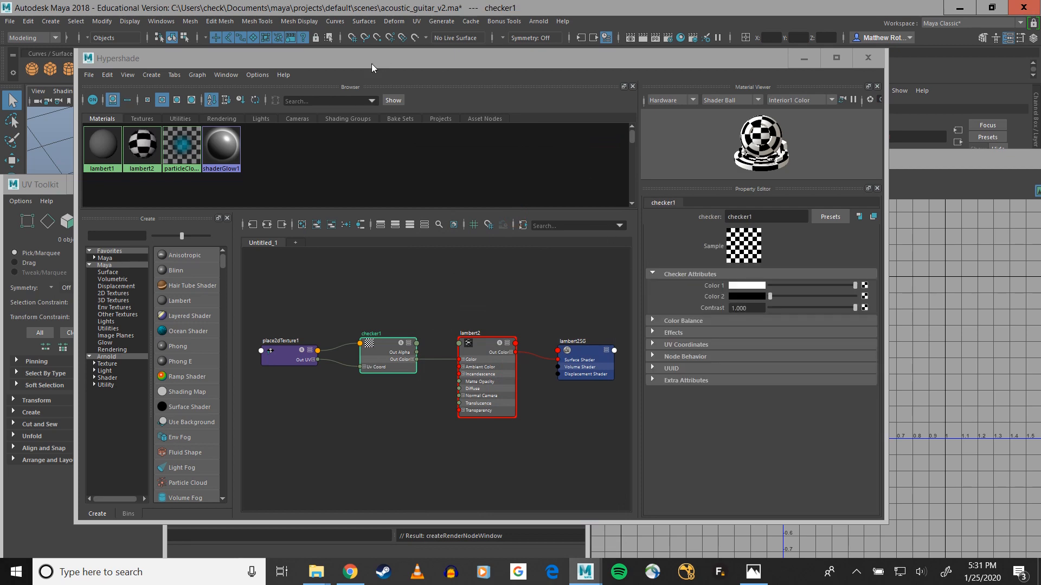
# Assign the checkered lambert2 material to the guitar body, turn on hardware texturing in the viewport, and close the Hypershade.
pyautogui.moveTo(372, 64); pyautogui.dragTo(665, 181)
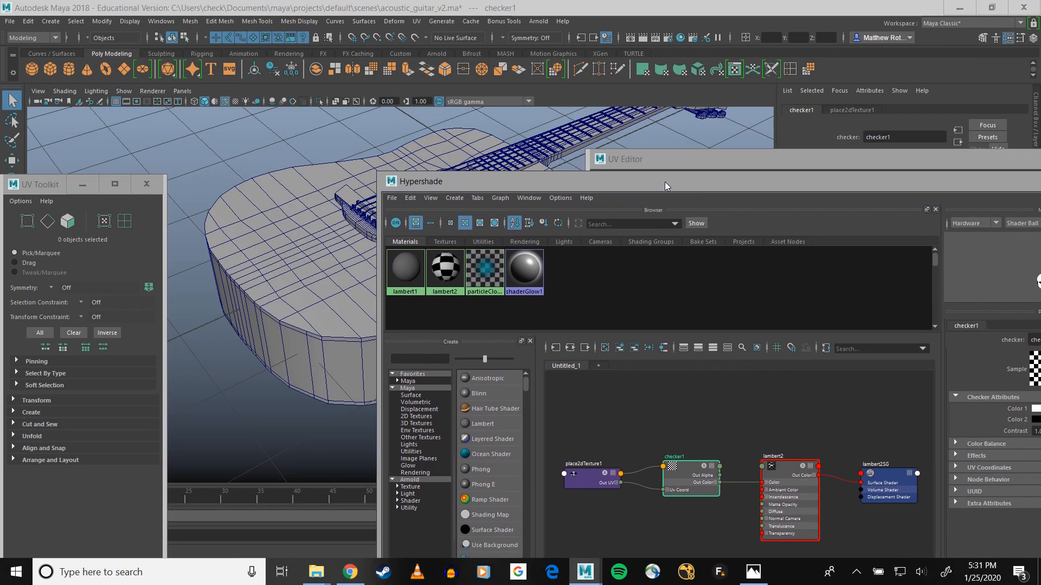
pyautogui.click(304, 268)
pyautogui.moveTo(304, 266); pyautogui.dragTo(326, 263, button='right')
pyautogui.moveTo(455, 273); pyautogui.dragTo(462, 239, button='right')
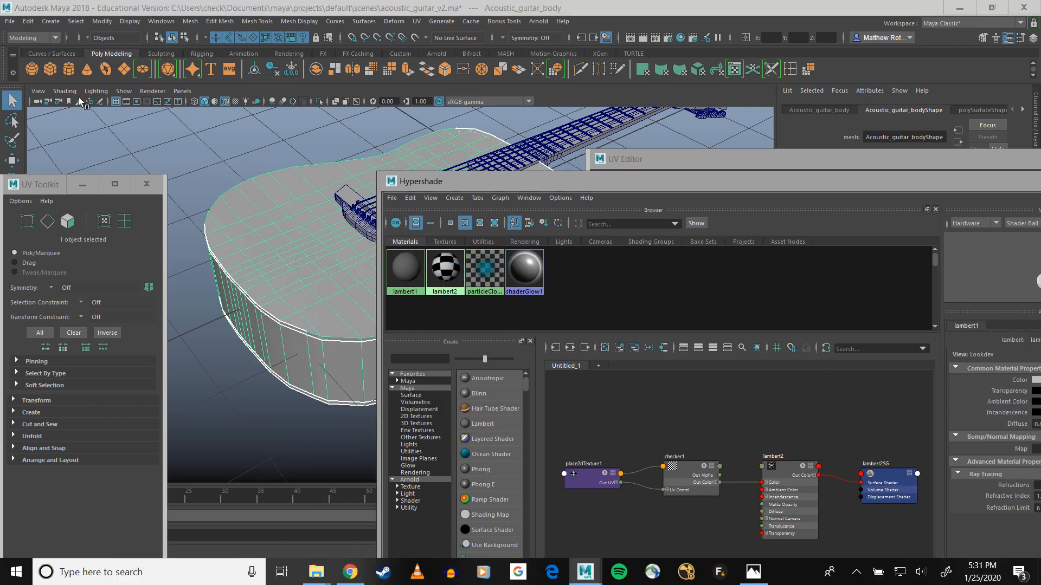
pyautogui.click(65, 91)
pyautogui.click(96, 260)
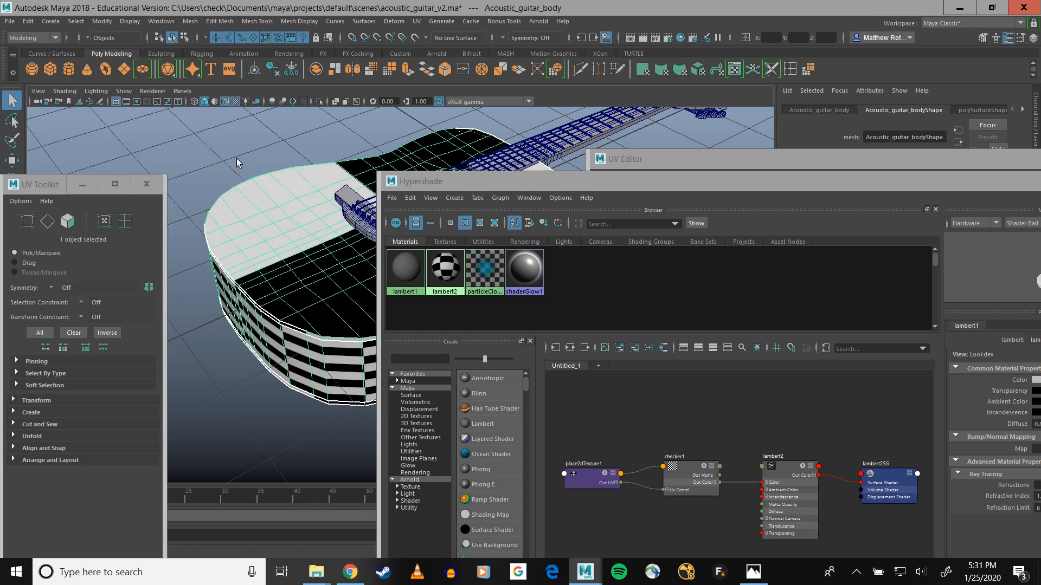
pyautogui.moveTo(502, 189); pyautogui.dragTo(455, 157)
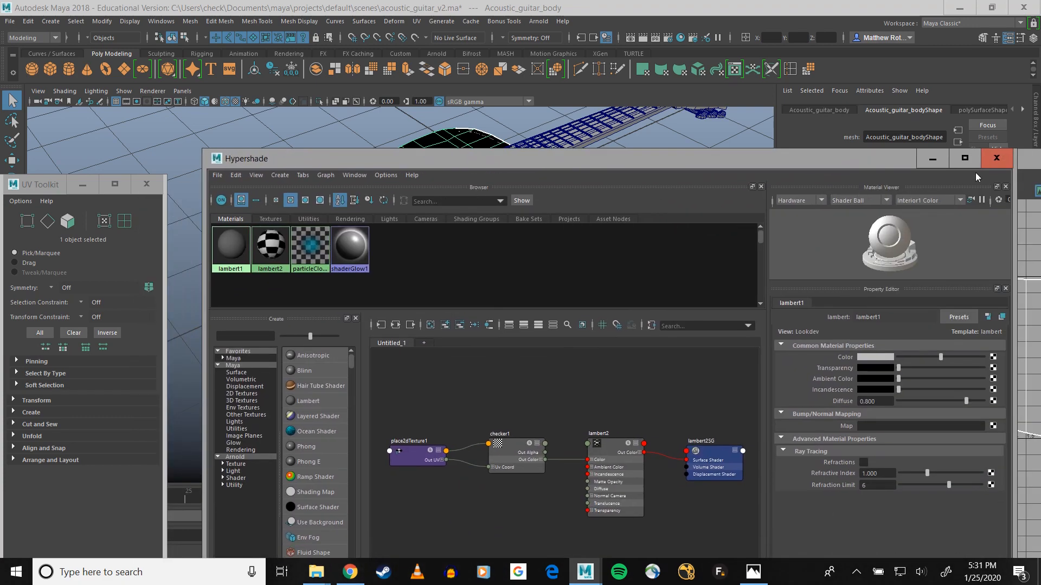
pyautogui.click(996, 158)
# Examine the checker pattern around the guitar body's side faces for stretching.
pyautogui.keyDown('alt'); pyautogui.moveTo(448, 373); pyautogui.dragTo(416, 348); pyautogui.keyUp('alt')
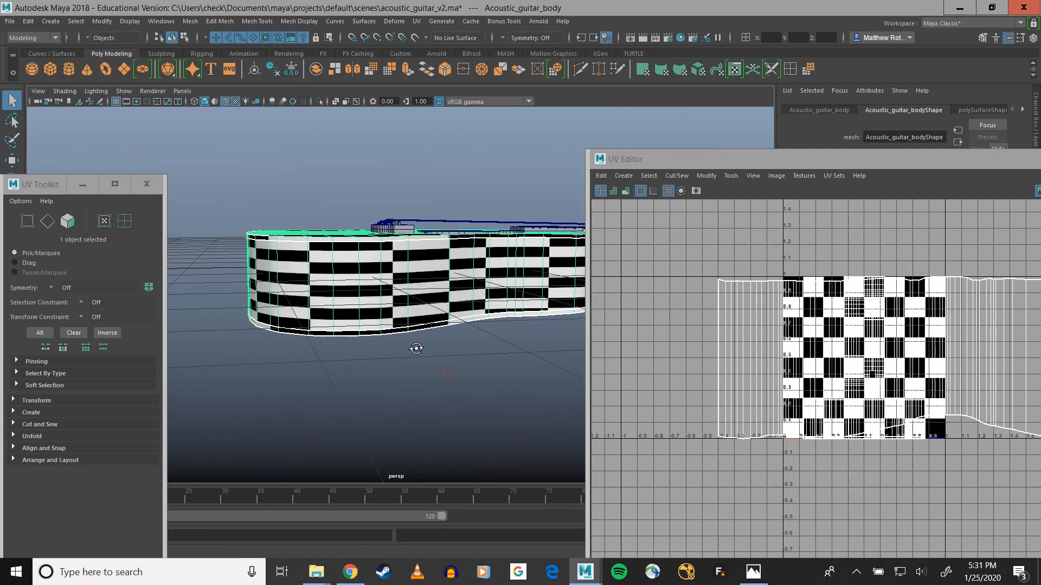
pyautogui.scroll(4, 401, 292)
pyautogui.scroll(-3, 417, 300)
pyautogui.keyDown('alt'); pyautogui.moveTo(425, 309); pyautogui.dragTo(439, 332); pyautogui.keyUp('alt')
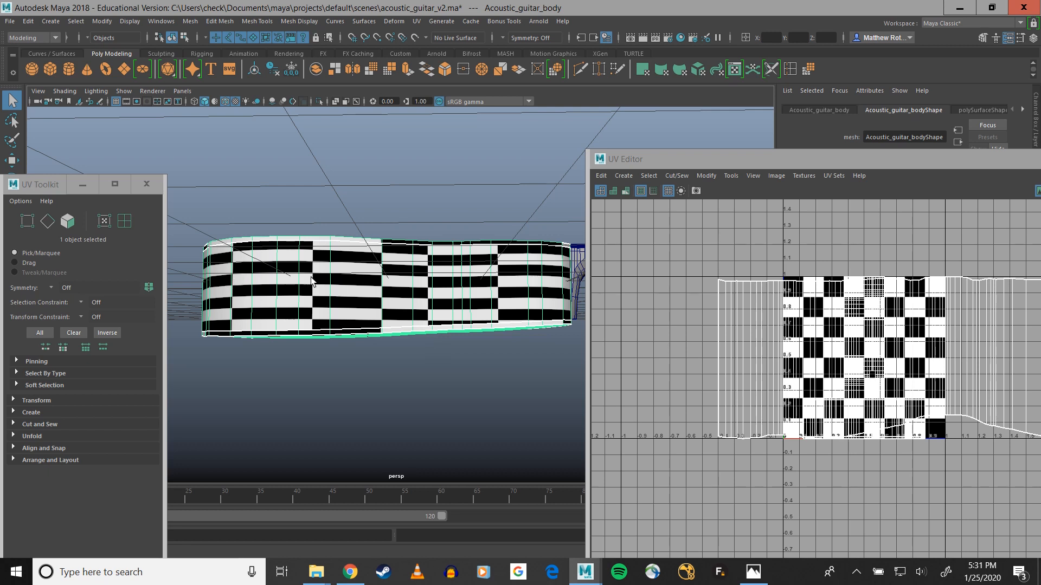
pyautogui.keyDown('alt'); pyautogui.moveTo(311, 287); pyautogui.dragTo(343, 323); pyautogui.keyUp('alt')
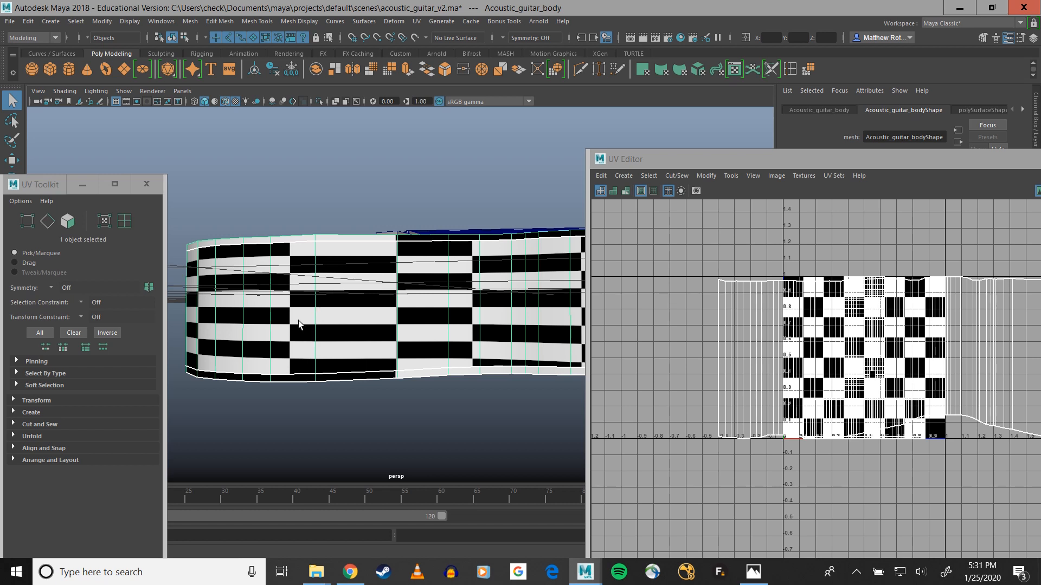
pyautogui.keyDown('alt'); pyautogui.moveTo(298, 320); pyautogui.dragTo(181, 217); pyautogui.keyUp('alt')
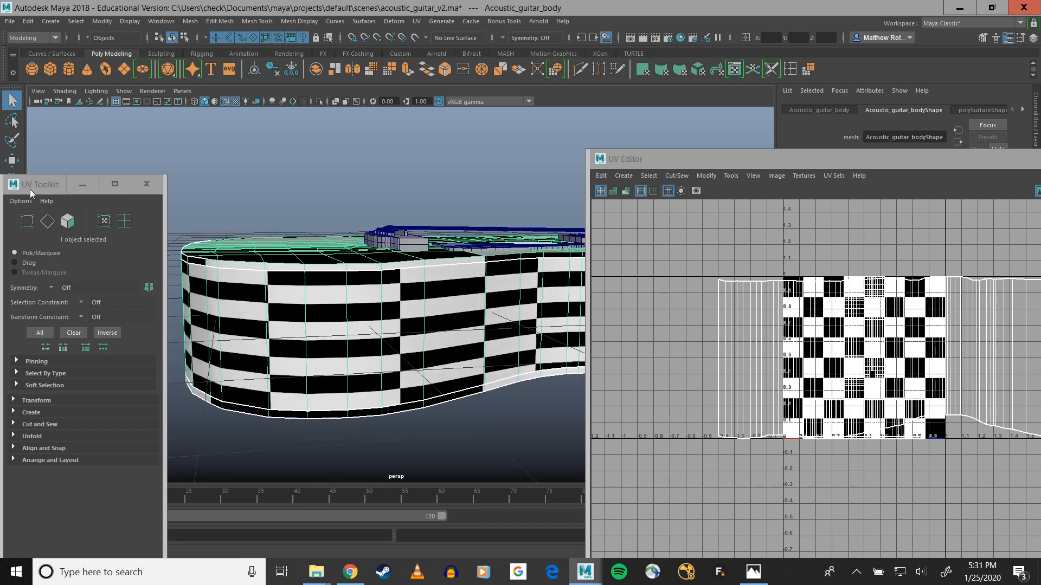
# Select the UV shell of the guitar's side faces in the UV Editor and reposition the UV Toolkit over the viewport.
pyautogui.moveTo(30, 190); pyautogui.dragTo(221, 137)
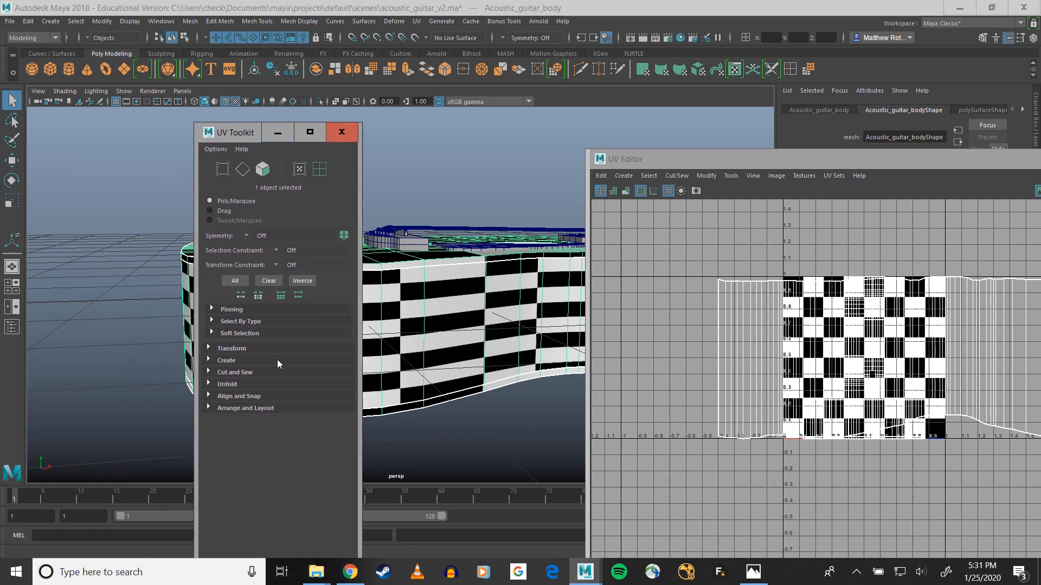
pyautogui.rightClick(756, 329)
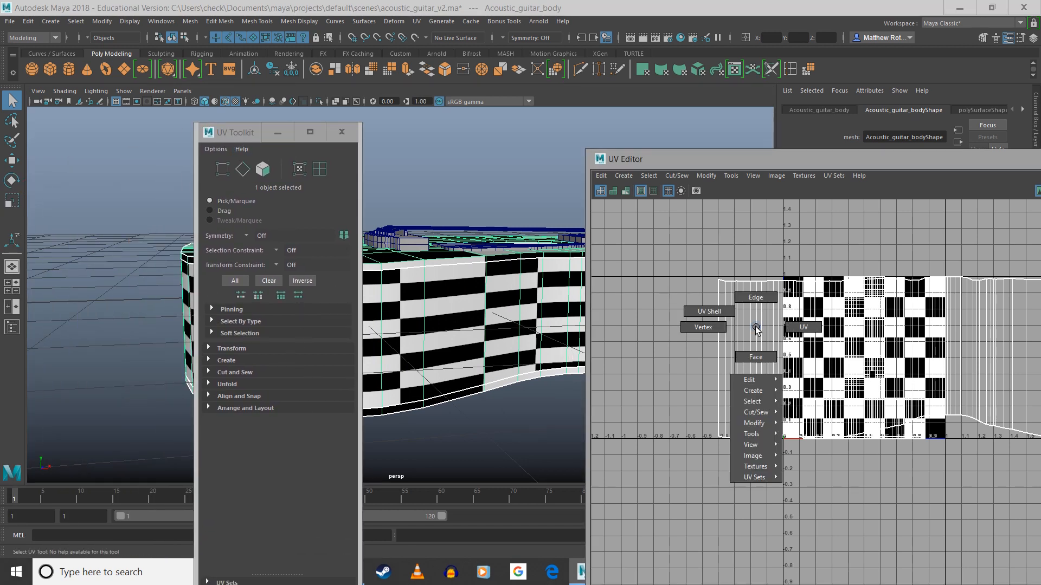
pyautogui.moveTo(756, 330); pyautogui.dragTo(711, 314, button='right')
pyautogui.click(740, 321)
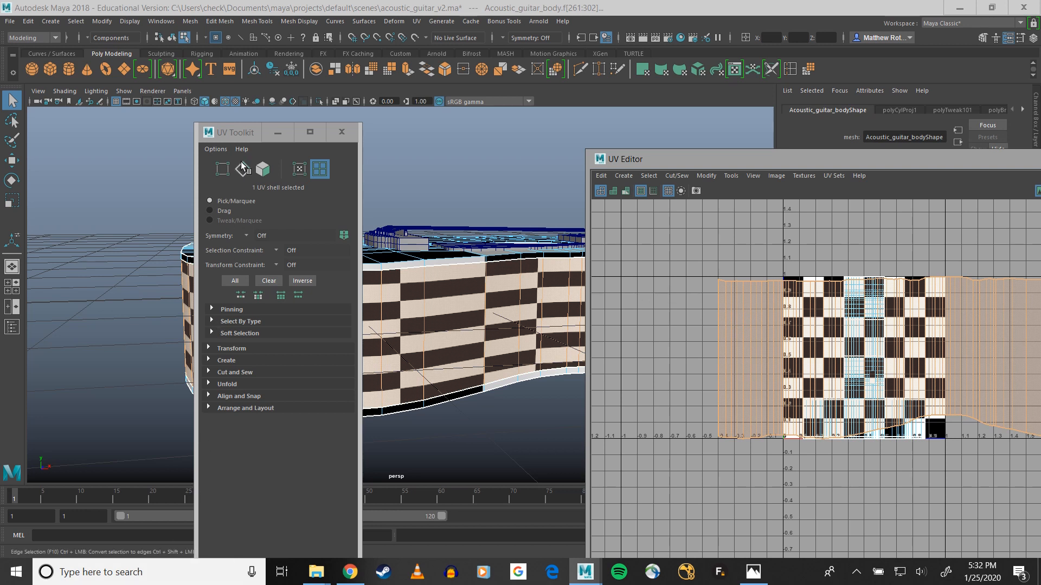
pyautogui.moveTo(230, 134); pyautogui.dragTo(213, 112)
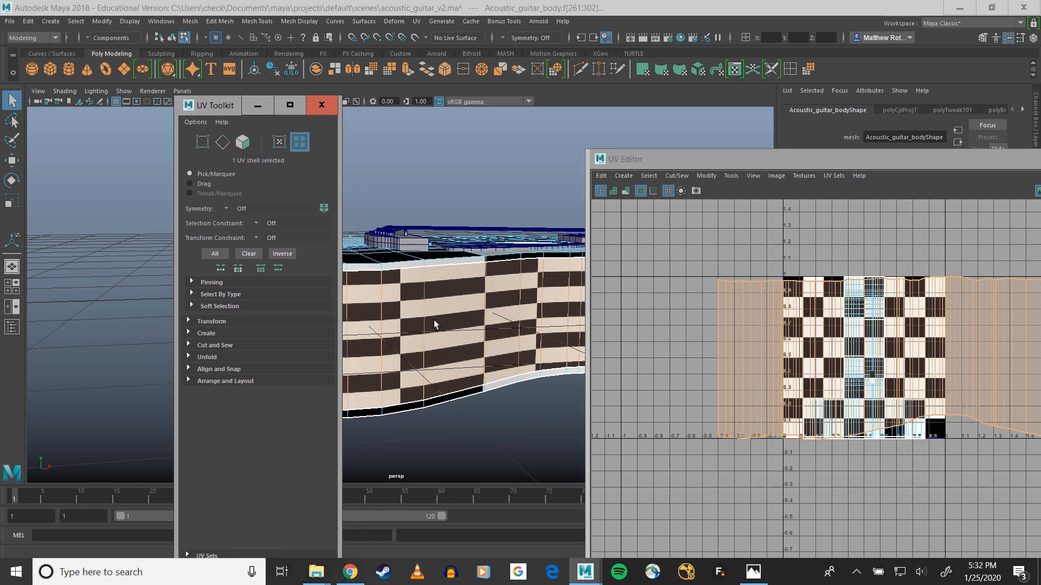
# Switch to Chrome, review the Autodesk UV Editor overview down to the Symmetry and Selection Constraint sections, and return to Maya.
pyautogui.click(350, 572)
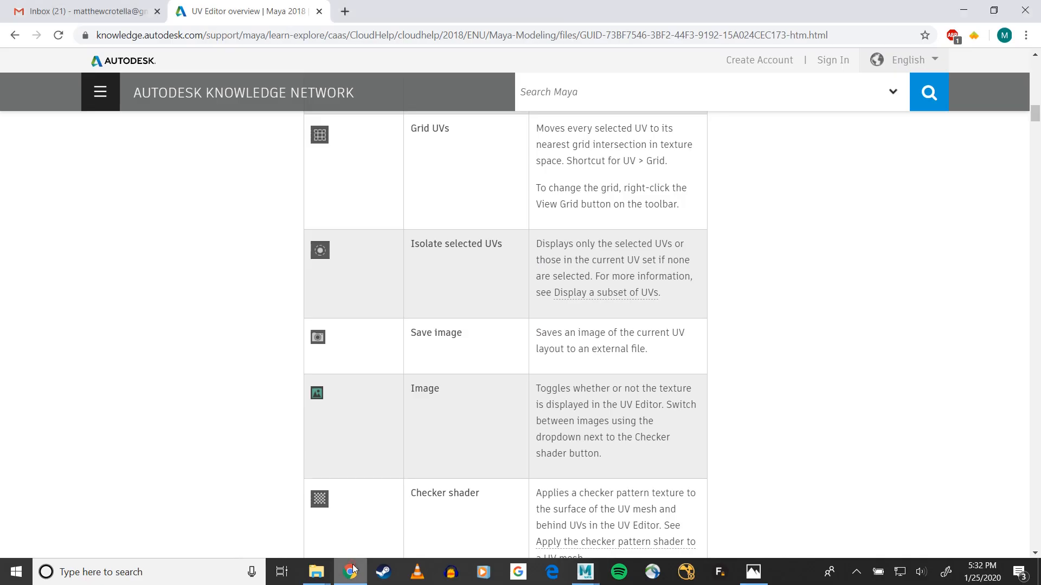
pyautogui.scroll(6, 618, 380)
pyautogui.scroll(10, 593, 359)
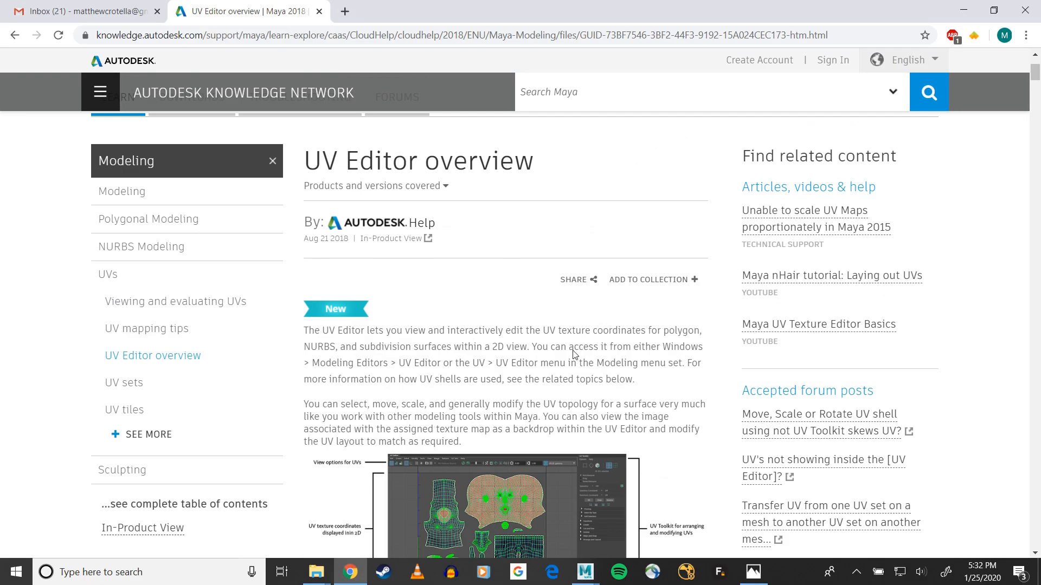
pyautogui.moveTo(314, 296); pyautogui.dragTo(553, 301)
pyautogui.scroll(-6, 501, 428)
pyautogui.scroll(-20, 497, 413)
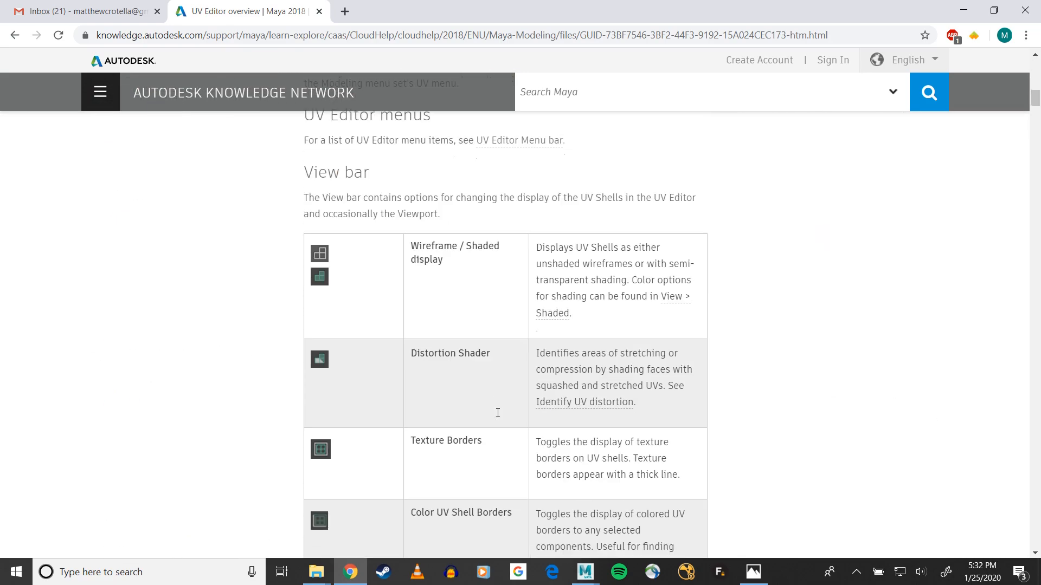
pyautogui.scroll(-18, 498, 413)
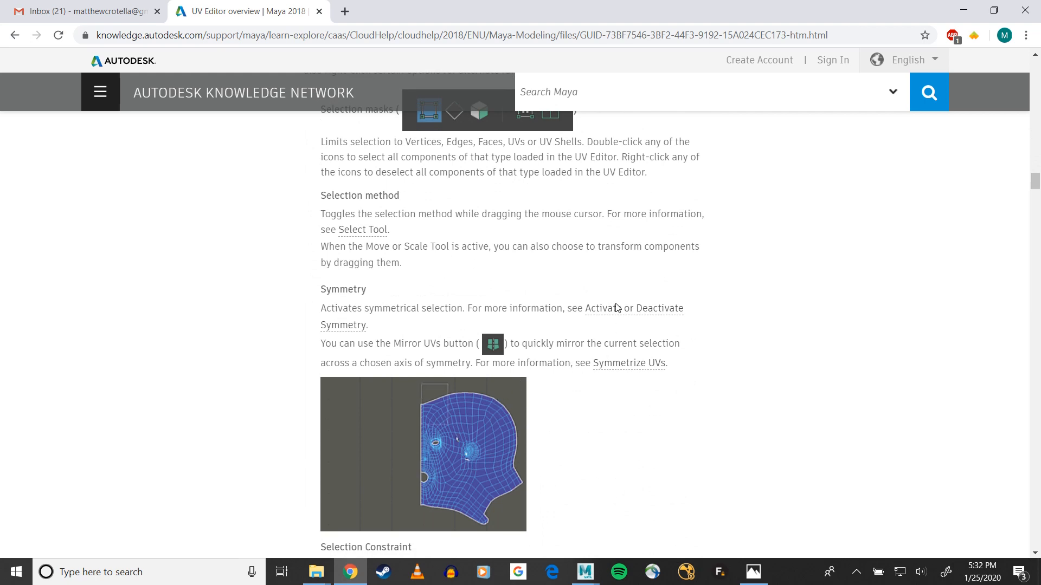
pyautogui.scroll(-4, 372, 310)
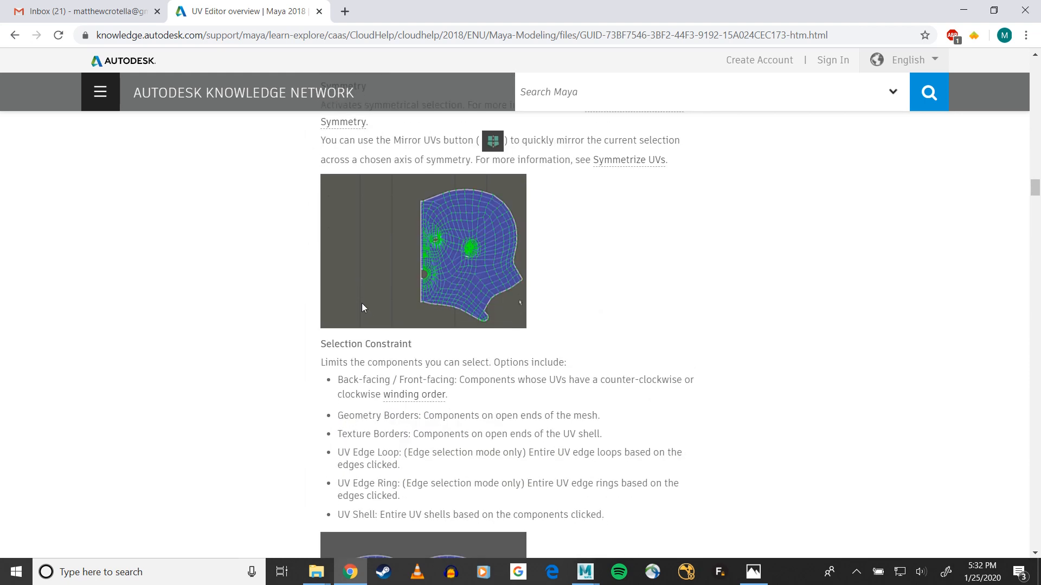
pyautogui.moveTo(411, 313)
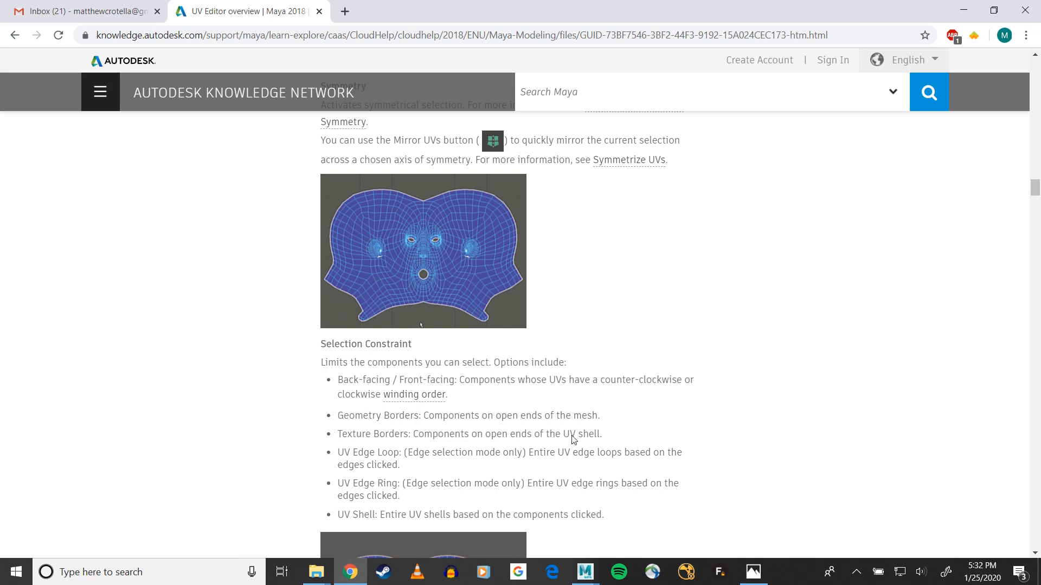
pyautogui.moveTo(585, 572)
pyautogui.click(622, 540)
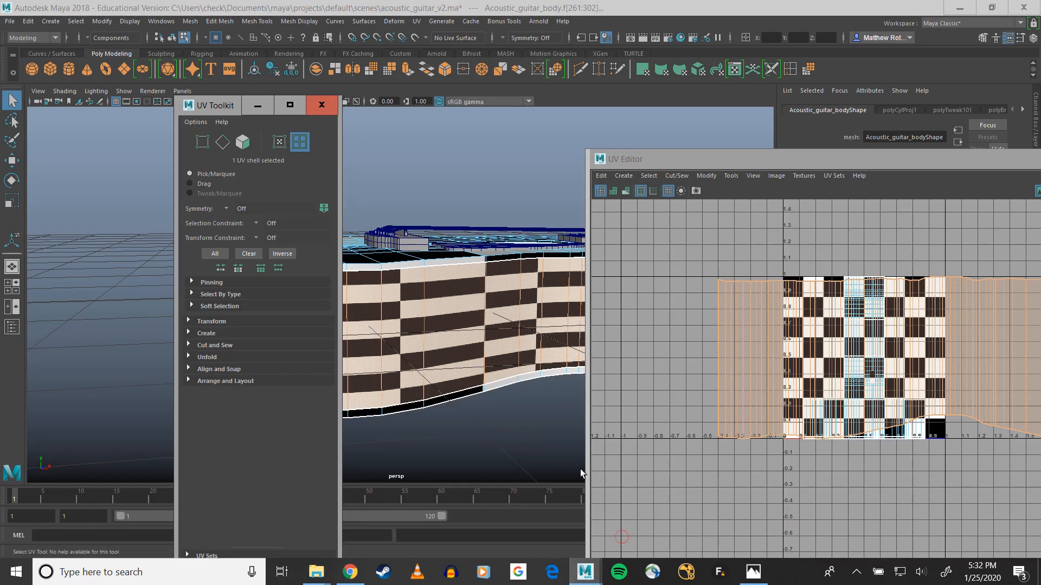
# Rearrange the UV Toolkit and UV Editor to reveal the whole side shell, and unfold the shell along U.
pyautogui.moveTo(208, 111); pyautogui.dragTo(318, 112)
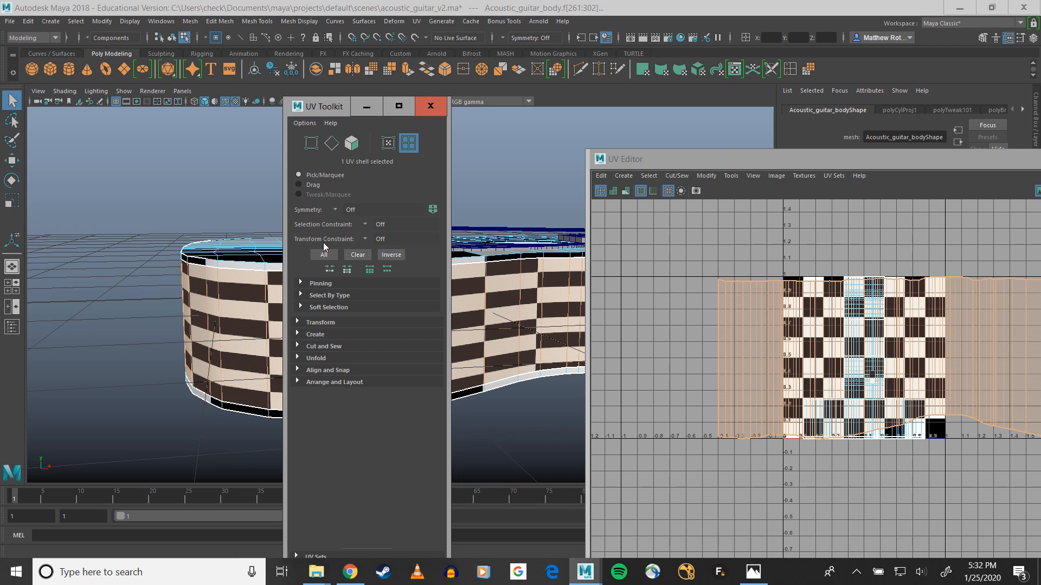
pyautogui.moveTo(713, 160); pyautogui.dragTo(602, 132)
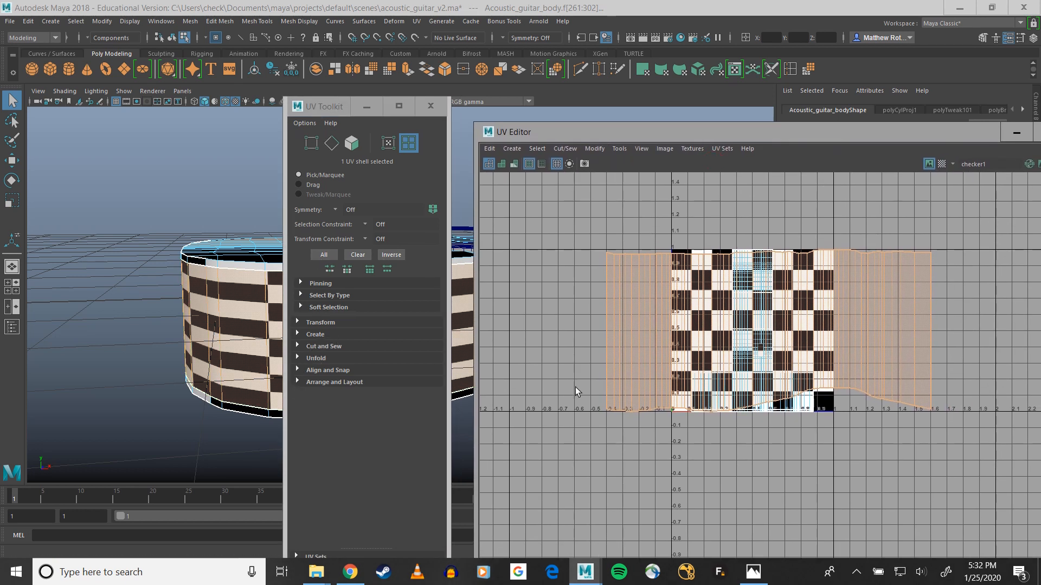
pyautogui.click(655, 276)
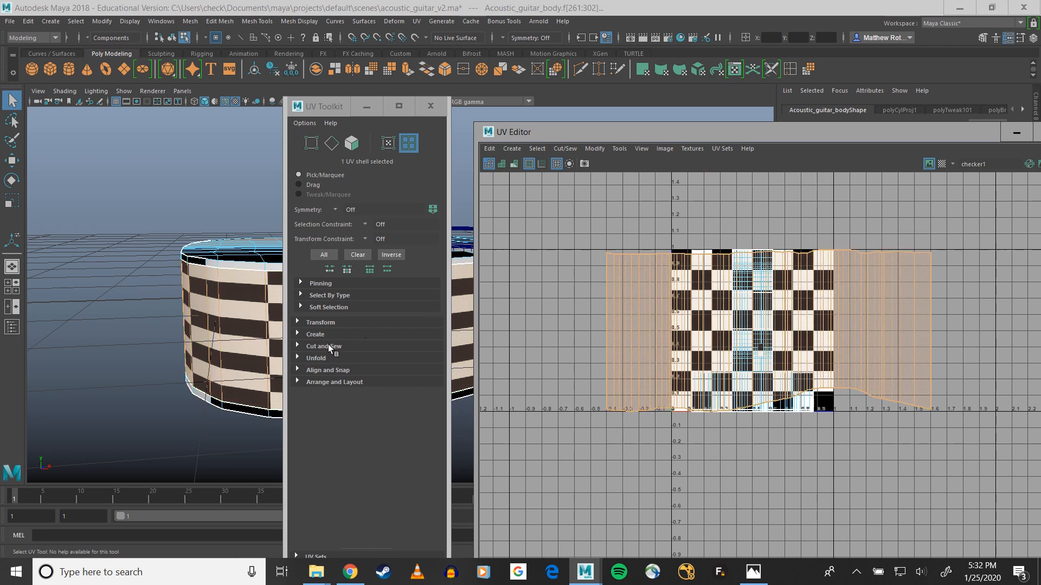
pyautogui.click(299, 358)
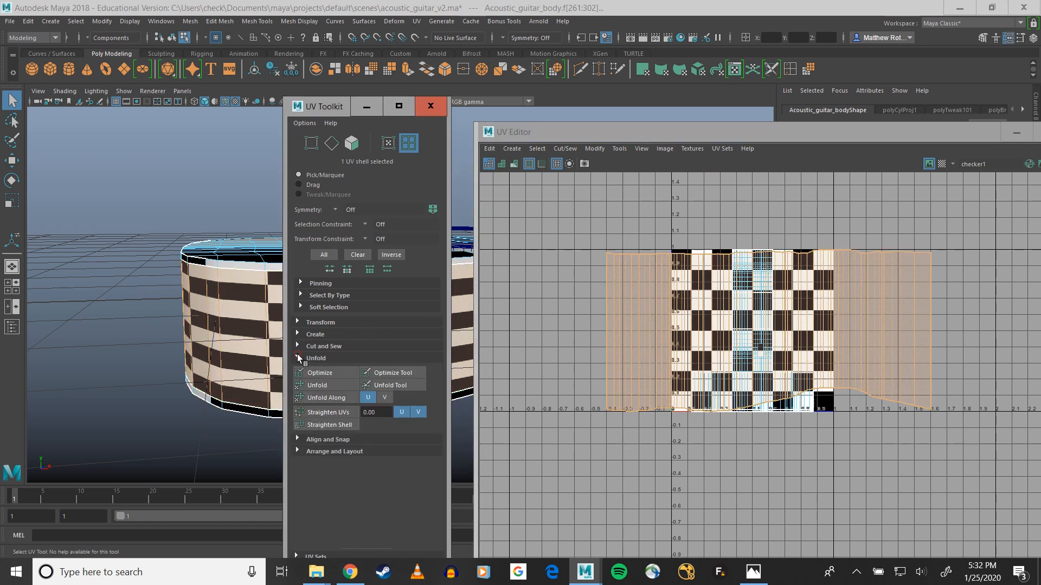
pyautogui.click(374, 373)
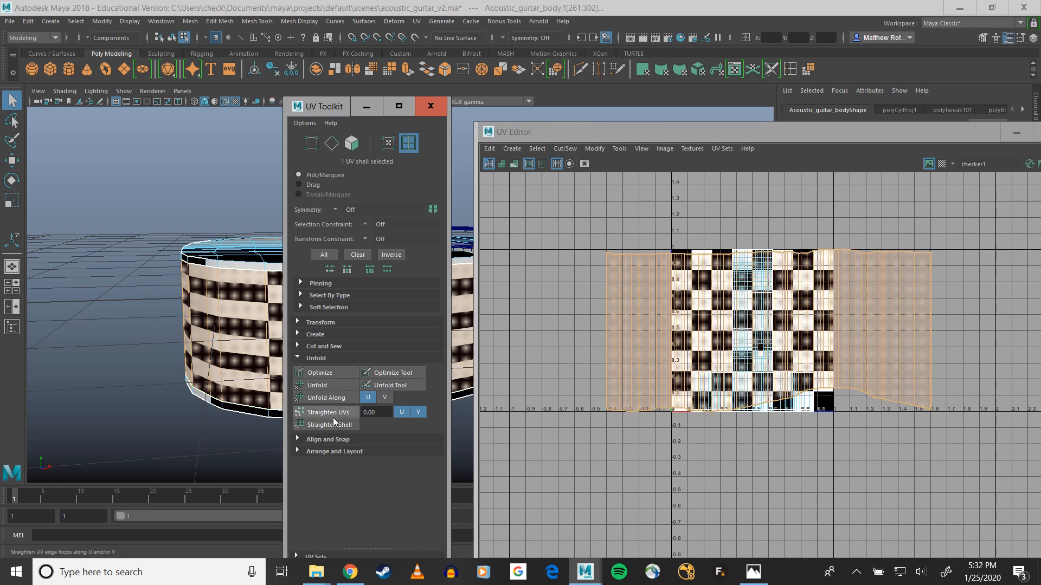
pyautogui.click(304, 398)
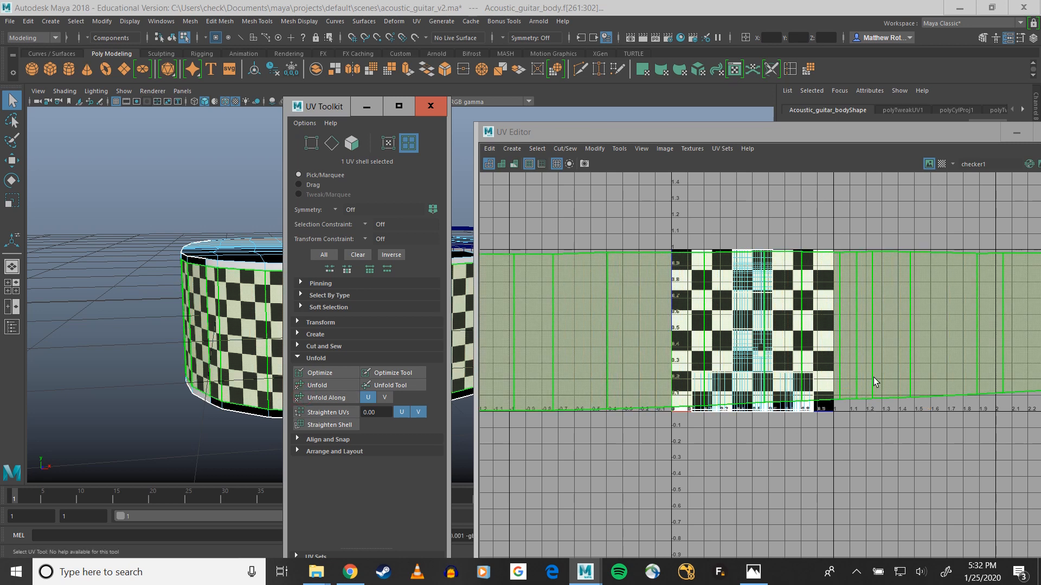
# Check the full unfolded side shell in the UV Editor and the checker squares all around the guitar's sides.
pyautogui.scroll(-5, 874, 382)
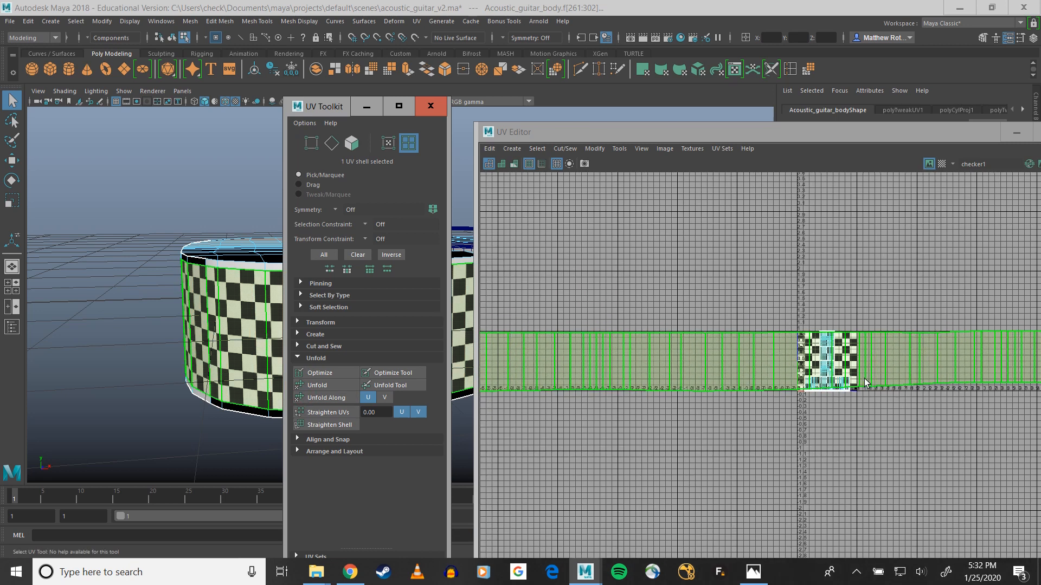
pyautogui.scroll(-2, 865, 383)
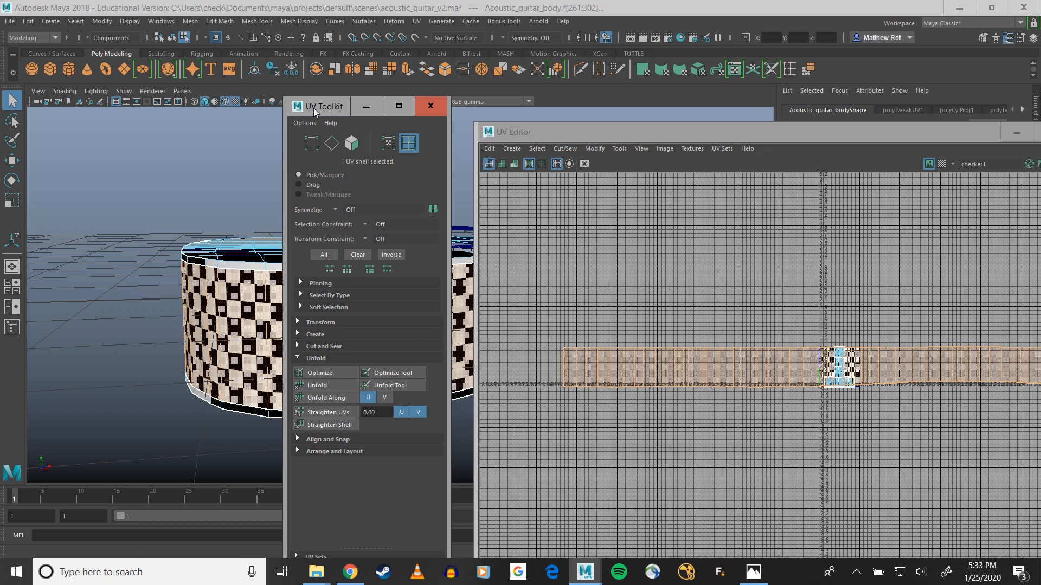
pyautogui.moveTo(315, 111); pyautogui.dragTo(518, 191)
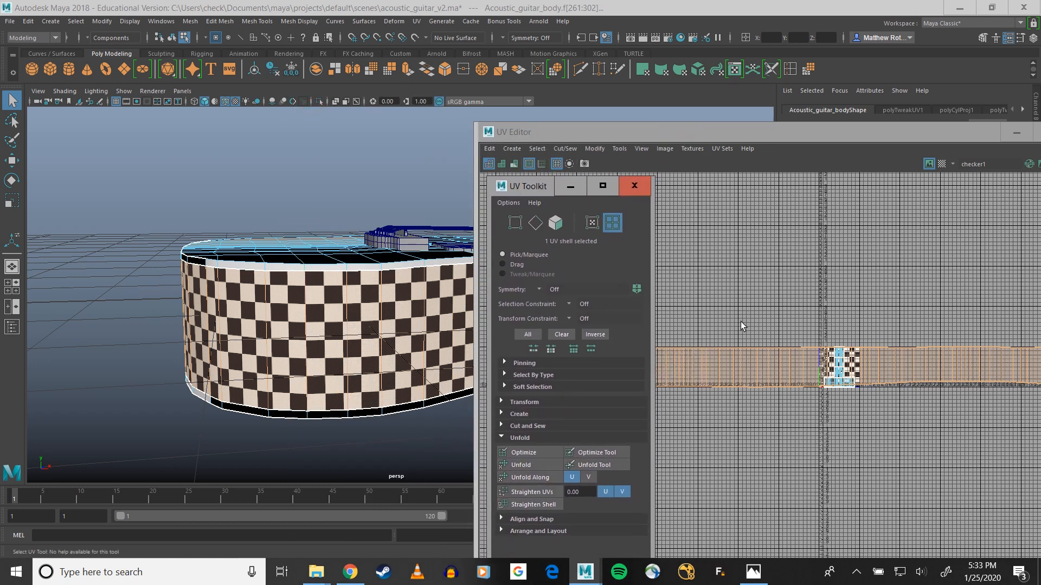
pyautogui.keyDown('alt'); pyautogui.moveTo(197, 331); pyautogui.dragTo(92, 295); pyautogui.keyUp('alt')
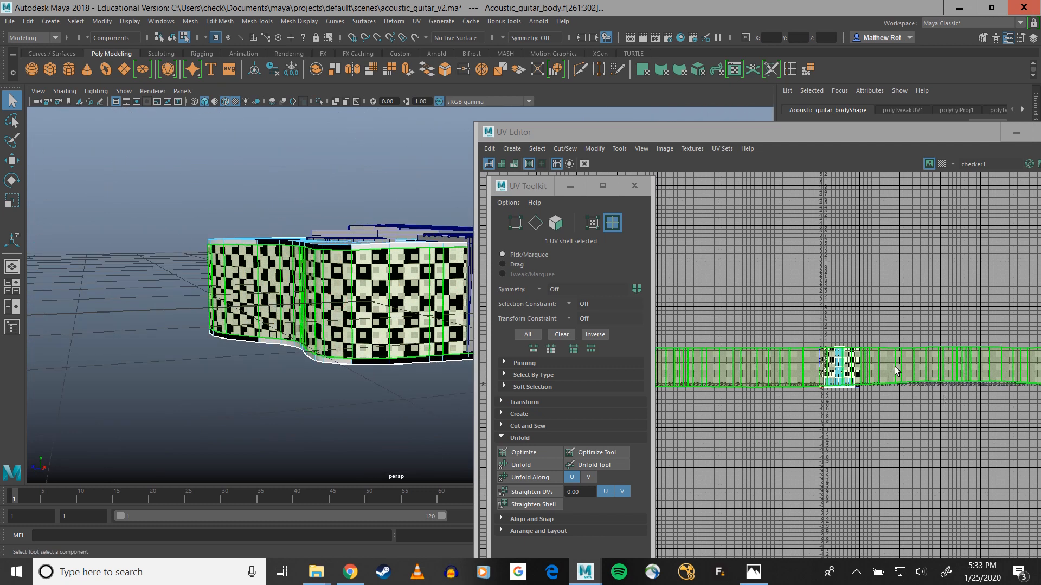
pyautogui.keyDown('alt'); pyautogui.moveTo(336, 306); pyautogui.dragTo(188, 282); pyautogui.keyUp('alt')
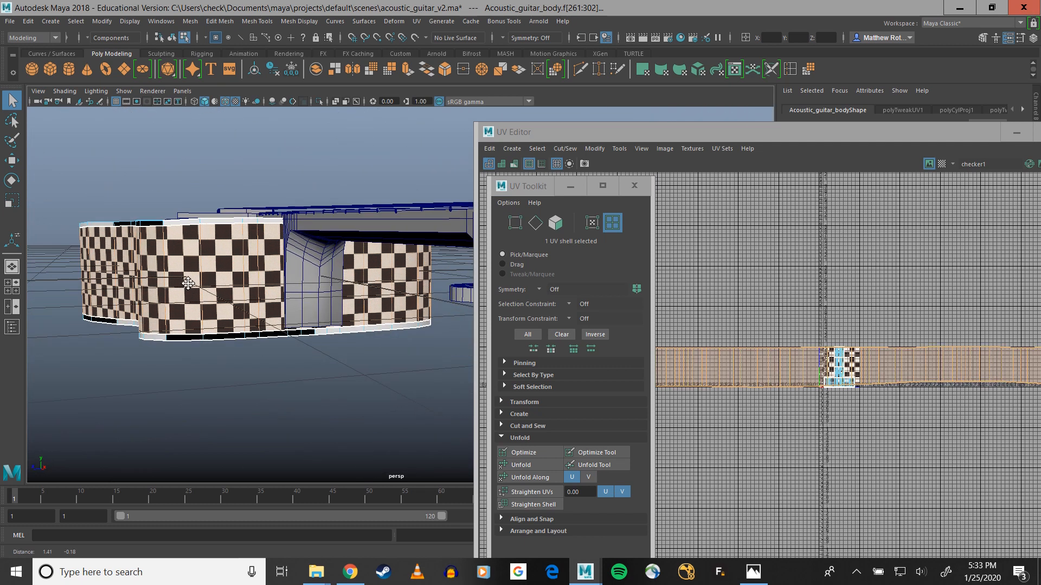
pyautogui.keyDown('alt'); pyautogui.moveTo(325, 274); pyautogui.dragTo(141, 230); pyautogui.keyUp('alt')
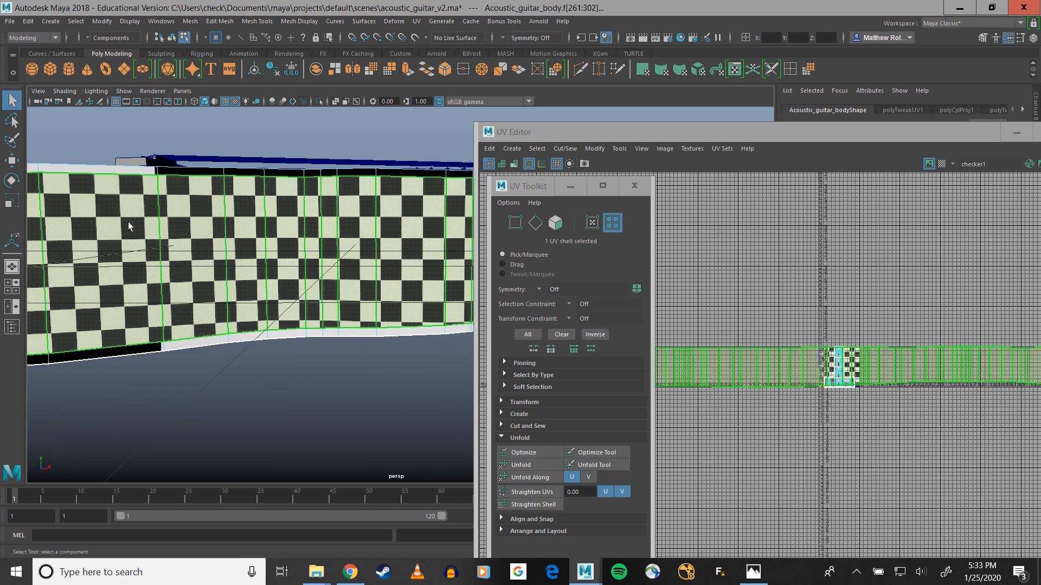
# Examine the checker squares on the guitar's sides for distortion, from the neck joint around to the rounded lower end.
pyautogui.keyDown('alt'); pyautogui.moveTo(352, 255); pyautogui.dragTo(202, 255); pyautogui.keyUp('alt')
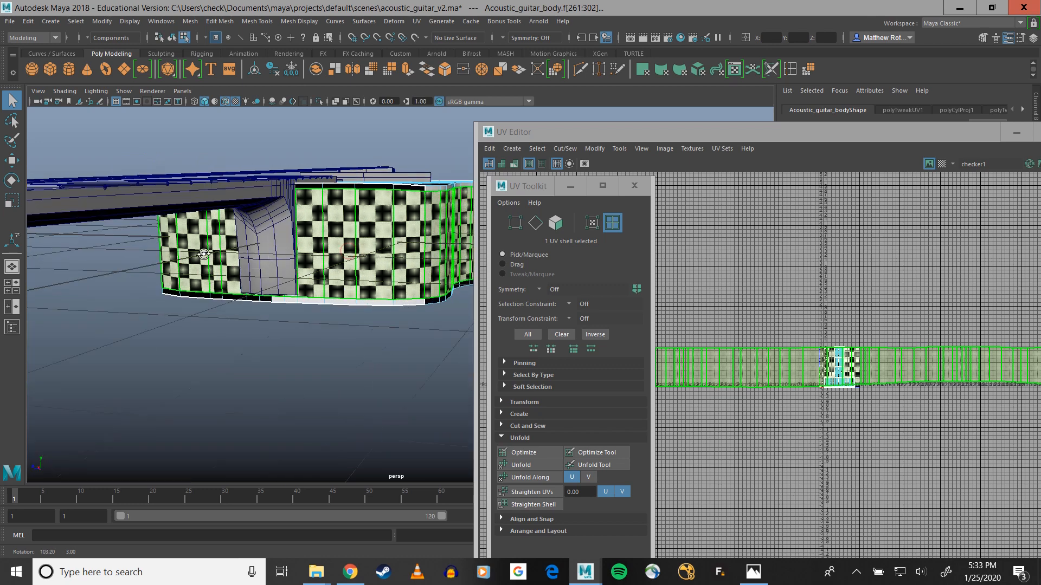
pyautogui.keyDown('alt'); pyautogui.moveTo(390, 253); pyautogui.dragTo(276, 257); pyautogui.keyUp('alt')
pyautogui.keyDown('alt'); pyautogui.moveTo(324, 255); pyautogui.dragTo(97, 248, button='middle'); pyautogui.keyUp('alt')
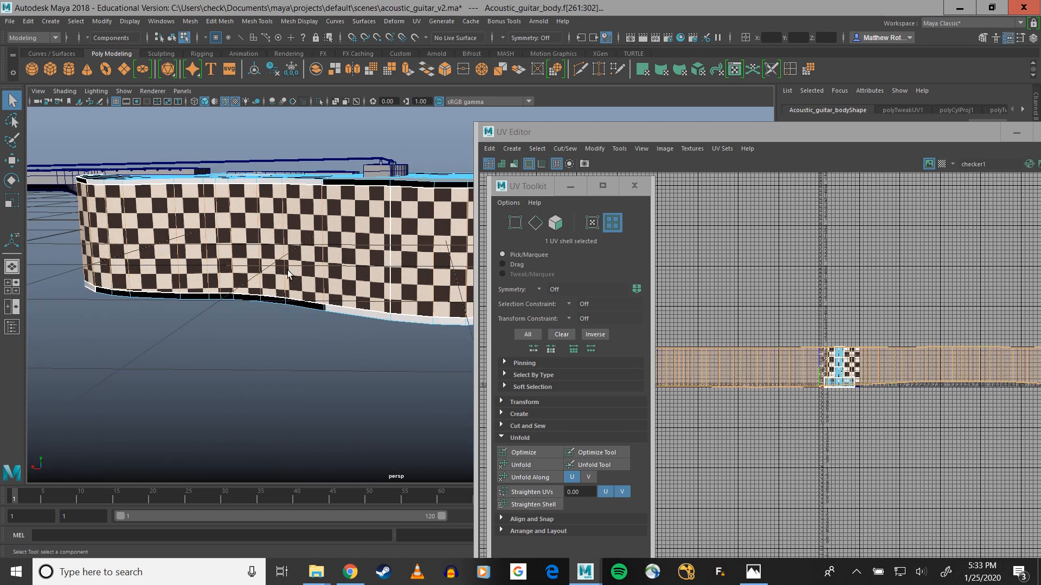
pyautogui.keyDown('alt'); pyautogui.moveTo(374, 241); pyautogui.dragTo(274, 253); pyautogui.keyUp('alt')
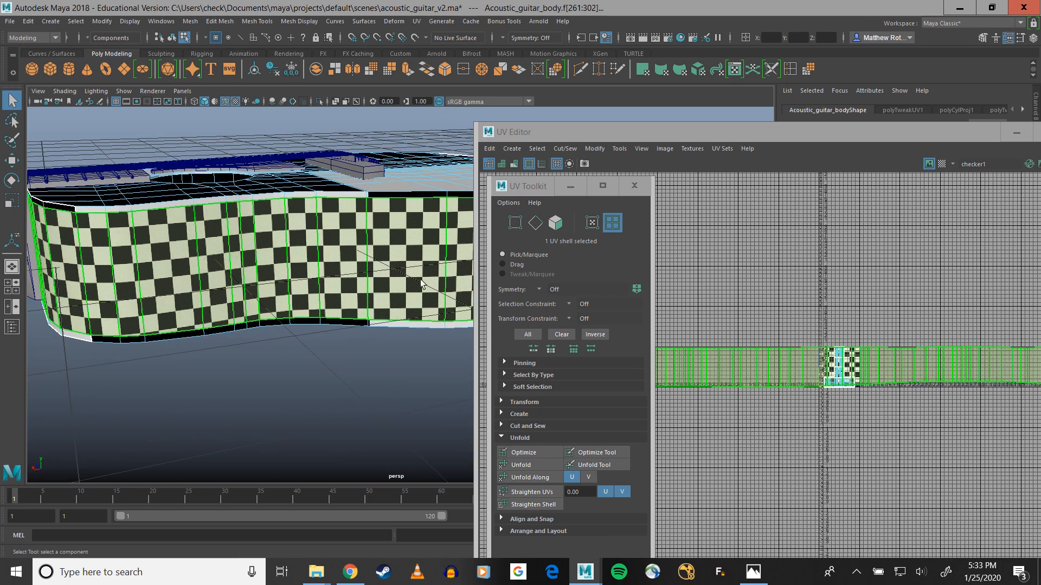
pyautogui.scroll(-4, 421, 279)
pyautogui.keyDown('alt'); pyautogui.moveTo(425, 279); pyautogui.dragTo(278, 274, button='middle'); pyautogui.keyUp('alt')
pyautogui.keyDown('alt'); pyautogui.moveTo(279, 275); pyautogui.dragTo(273, 266); pyautogui.keyUp('alt')
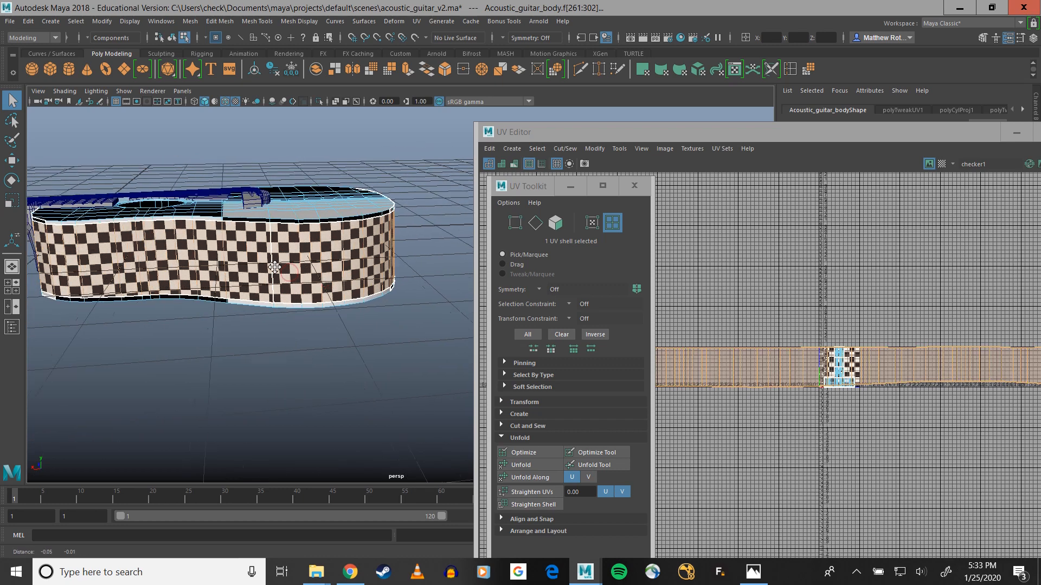
pyautogui.keyDown('alt'); pyautogui.moveTo(273, 266); pyautogui.dragTo(321, 273, button='middle'); pyautogui.keyUp('alt')
pyautogui.scroll(6, 325, 270)
pyautogui.scroll(6, 326, 271)
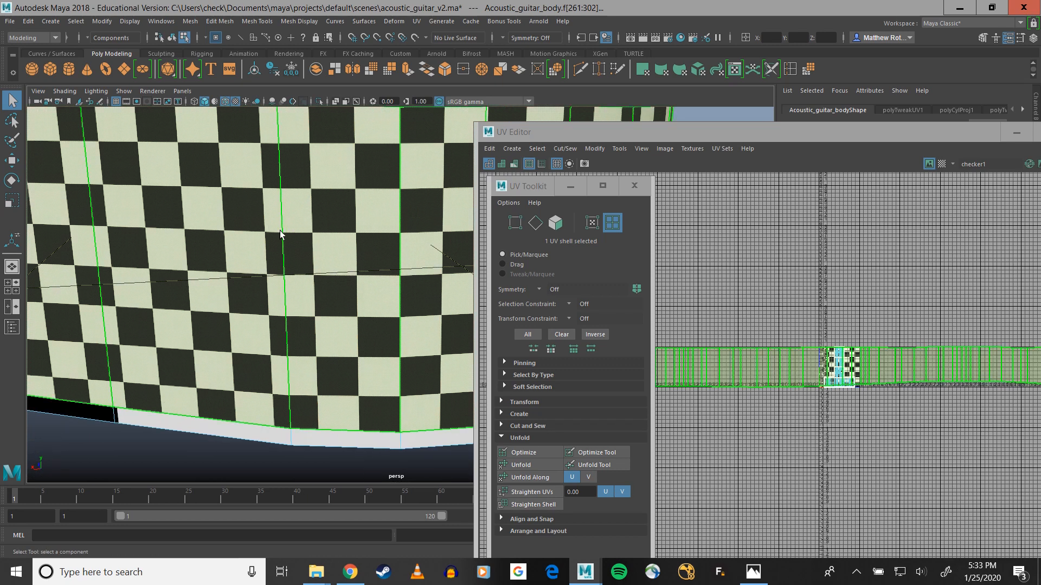
# Select a vertical edge on the guitar's side and inspect the checker pattern around it and toward the neck joint.
pyautogui.moveTo(280, 259); pyautogui.dragTo(282, 250, button='right')
pyautogui.click(283, 259)
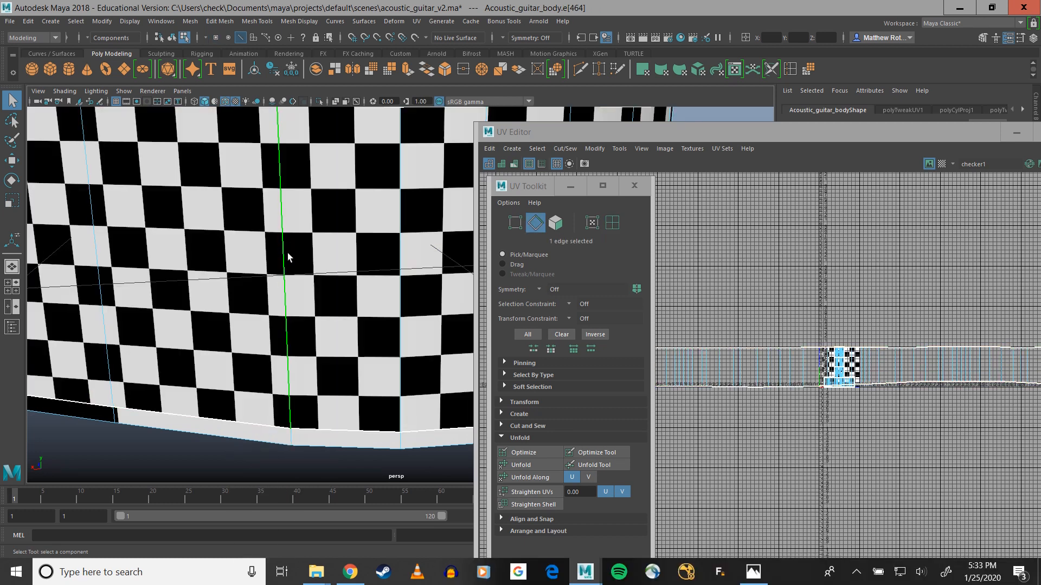
pyautogui.keyDown('alt'); pyautogui.moveTo(287, 256); pyautogui.dragTo(337, 279); pyautogui.keyUp('alt')
pyautogui.keyDown('alt'); pyautogui.moveTo(337, 279); pyautogui.dragTo(267, 306, button='right'); pyautogui.keyUp('alt')
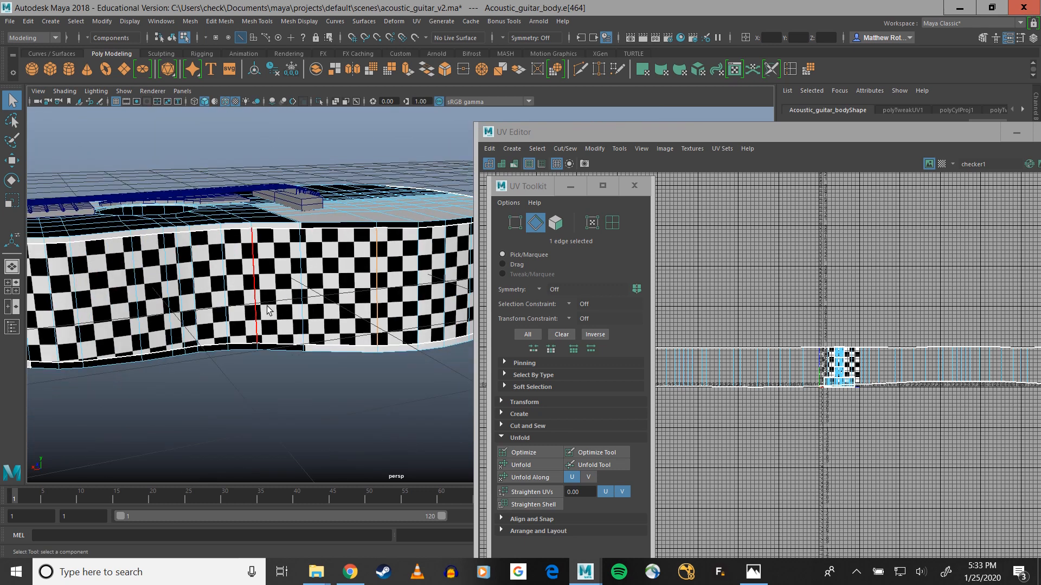
pyautogui.keyDown('alt'); pyautogui.moveTo(267, 309); pyautogui.dragTo(327, 271); pyautogui.keyUp('alt')
pyautogui.keyDown('alt'); pyautogui.moveTo(213, 285); pyautogui.dragTo(166, 310); pyautogui.keyUp('alt')
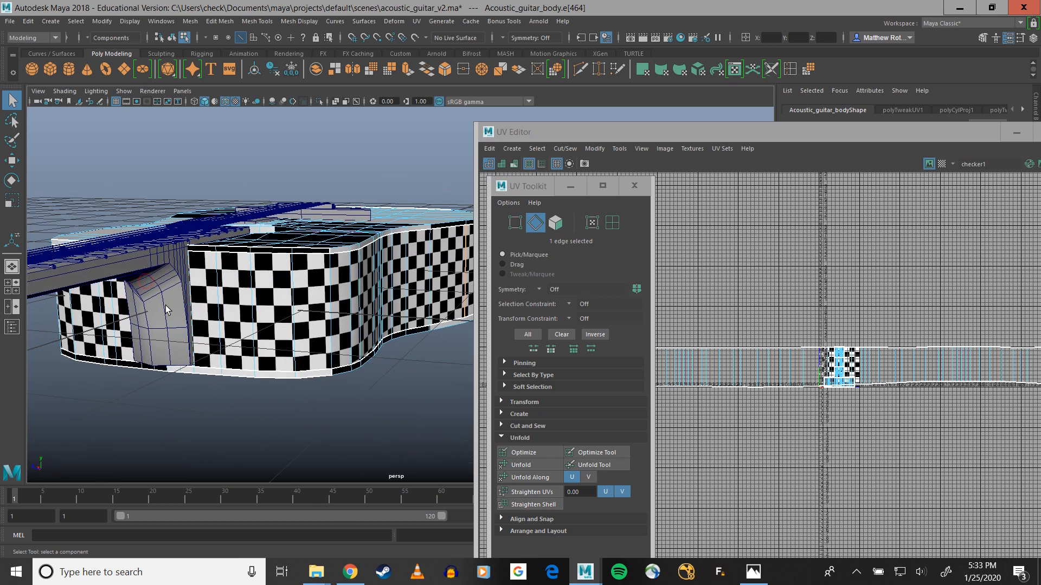
# Return to object selection, reselect the guitar body, and select the UV shell of its side faces.
pyautogui.moveTo(166, 310); pyautogui.dragTo(210, 250, button='right')
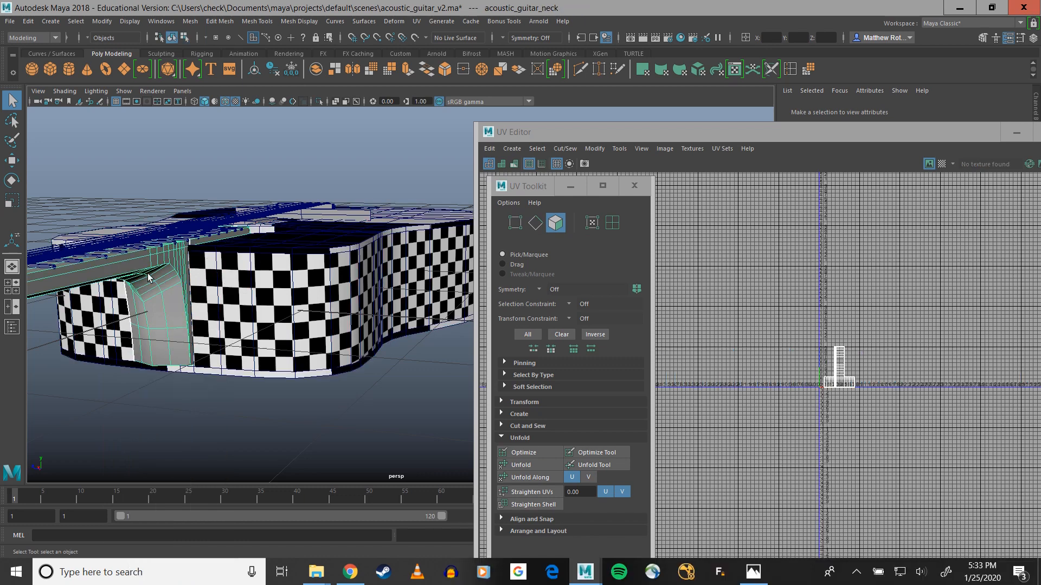
pyautogui.keyDown('alt'); pyautogui.moveTo(210, 242); pyautogui.dragTo(314, 282); pyautogui.keyUp('alt')
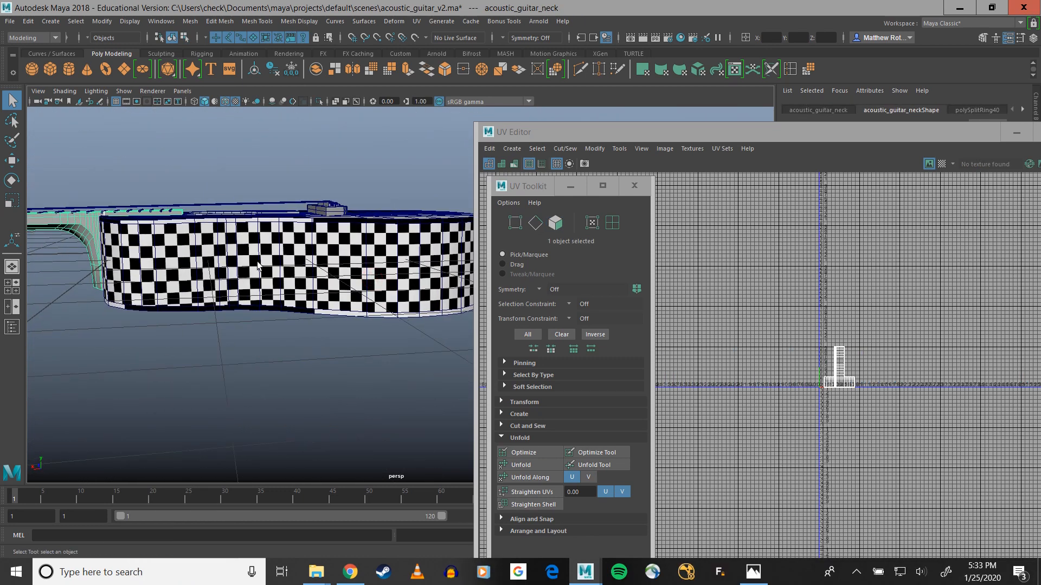
pyautogui.moveTo(284, 255); pyautogui.dragTo(351, 249, button='right')
pyautogui.click(351, 249)
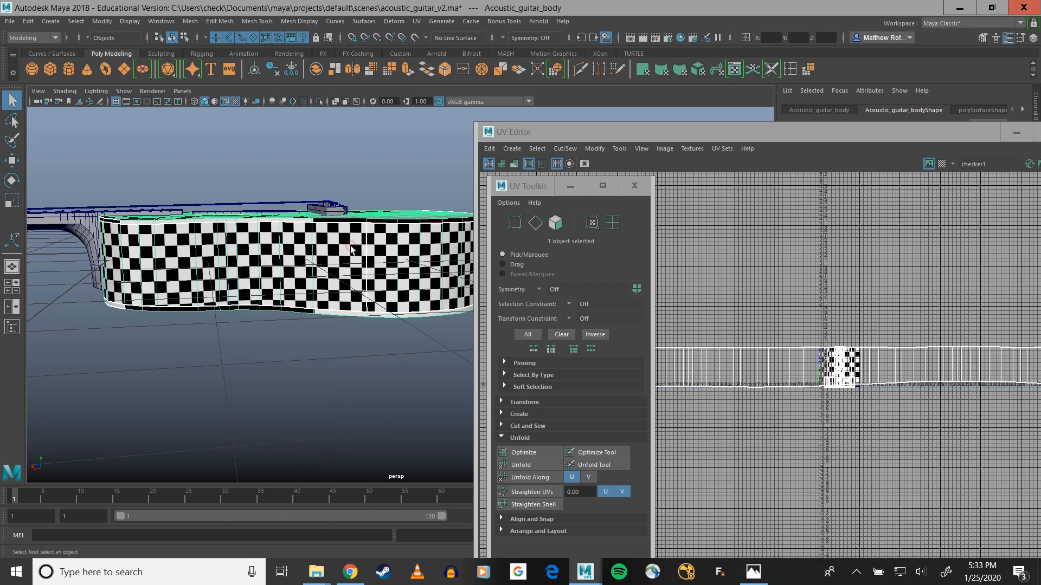
pyautogui.moveTo(760, 363); pyautogui.dragTo(727, 351, button='right')
pyautogui.click(754, 368)
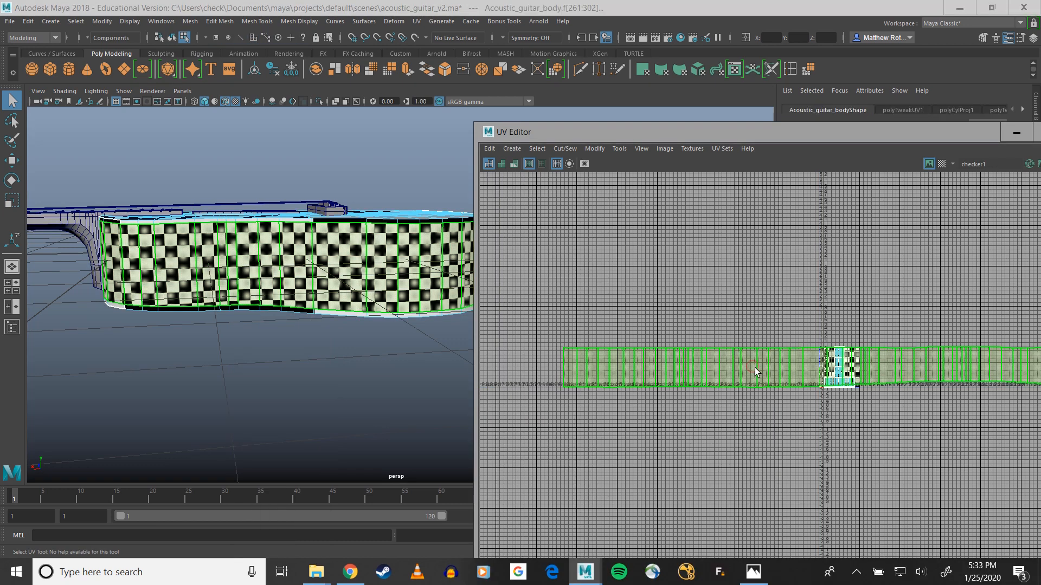
# Rearrange the UV Editor and UV Toolkit side by side so the whole side shell and the toolkit are visible.
pyautogui.moveTo(622, 135); pyautogui.dragTo(112, 126)
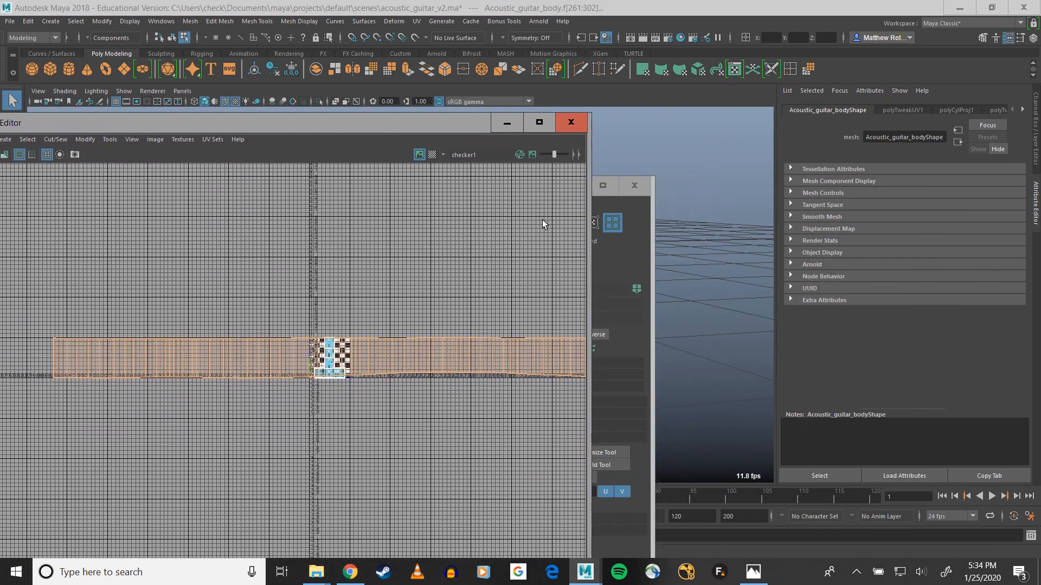
pyautogui.click(616, 248)
pyautogui.moveTo(532, 181); pyautogui.dragTo(740, 142)
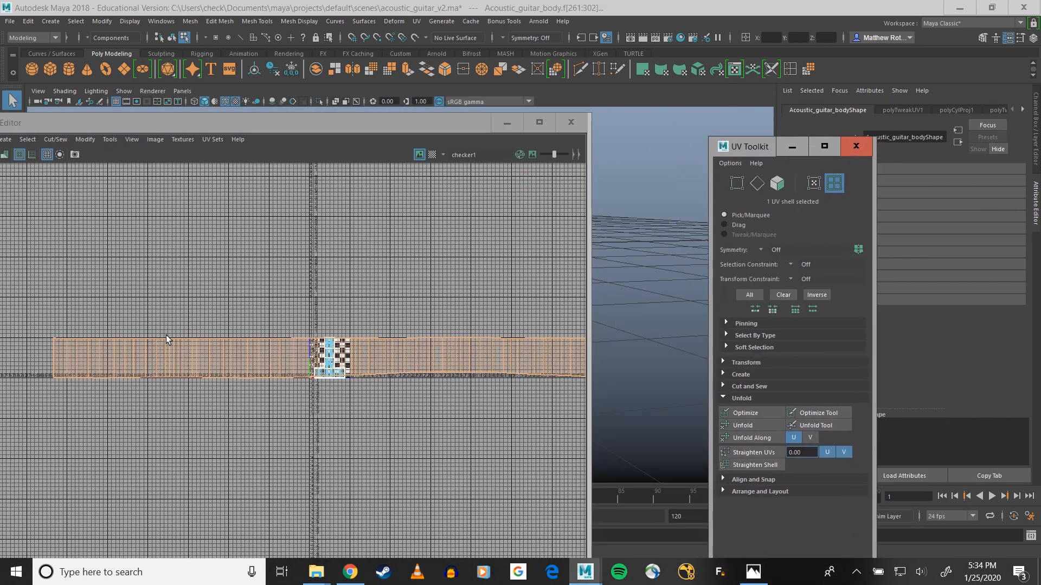
pyautogui.moveTo(290, 126); pyautogui.dragTo(356, 113)
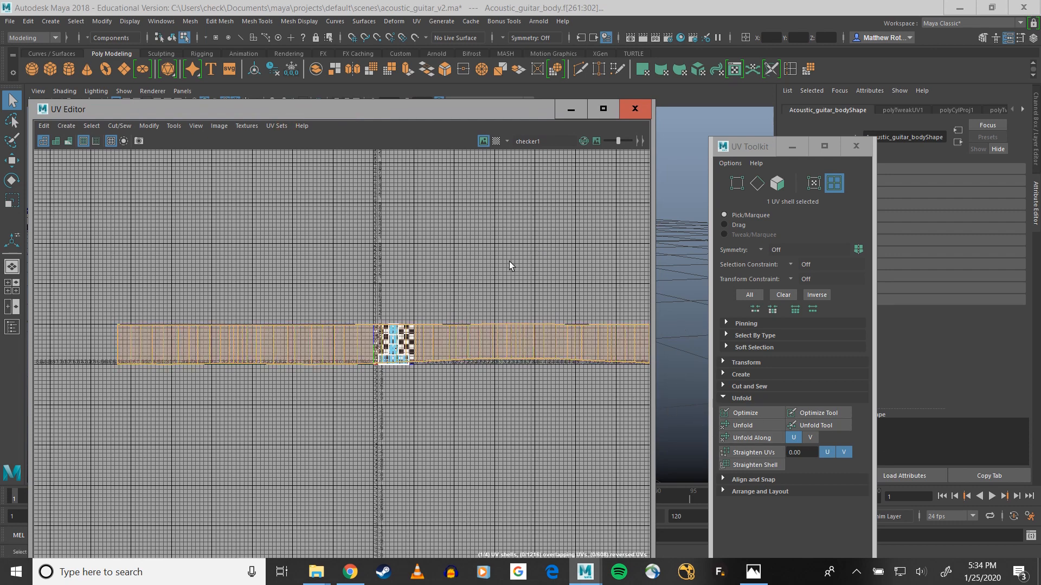
pyautogui.scroll(2, 342, 324)
pyautogui.scroll(-5, 351, 335)
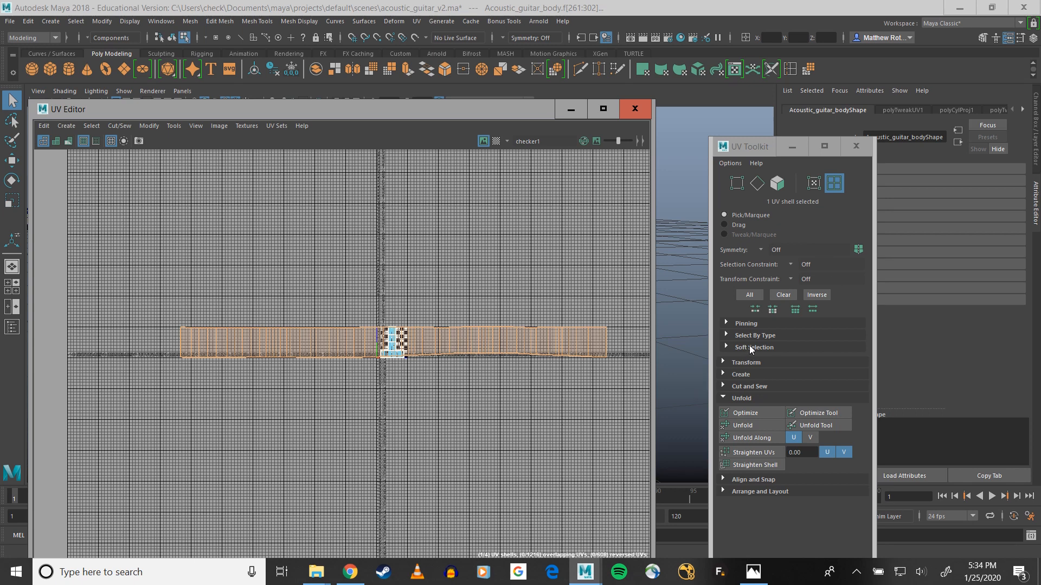
# Look through the UV Toolkit's Transform options and reposition the toolkit so its full length is visible.
pyautogui.click(726, 359)
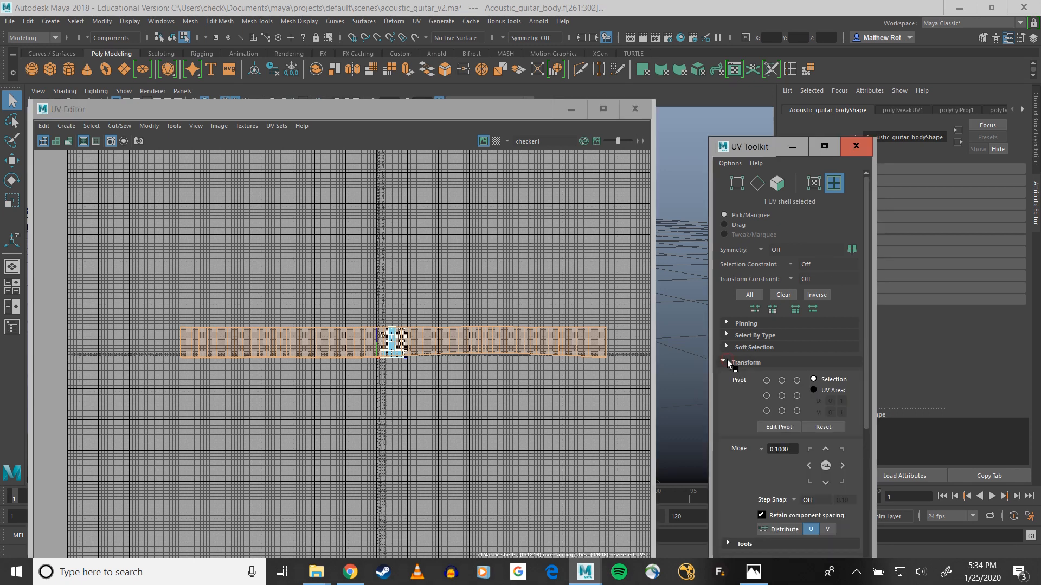
pyautogui.scroll(-3, 727, 359)
pyautogui.scroll(-3, 727, 359)
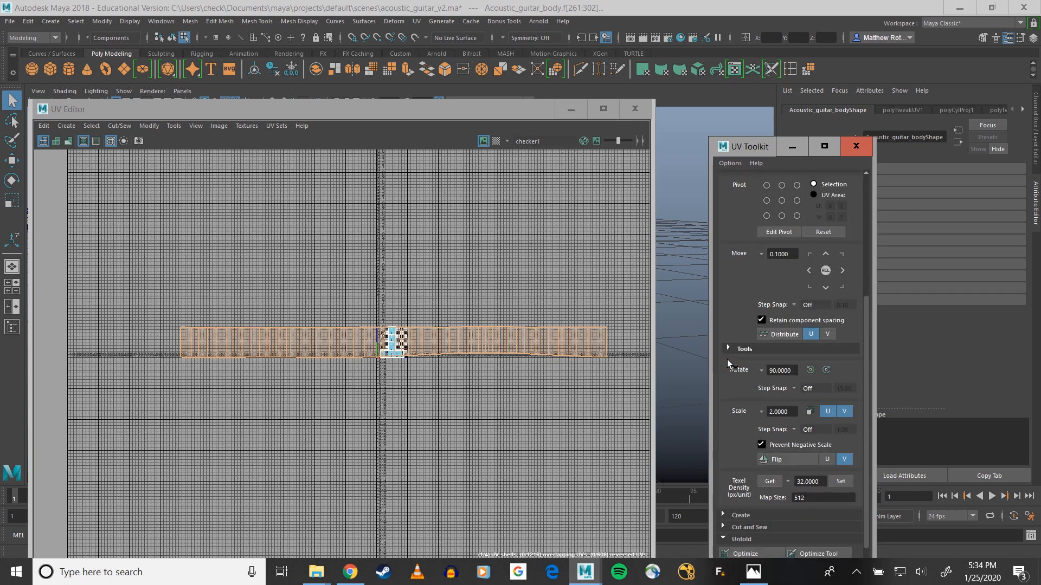
pyautogui.scroll(-2, 727, 359)
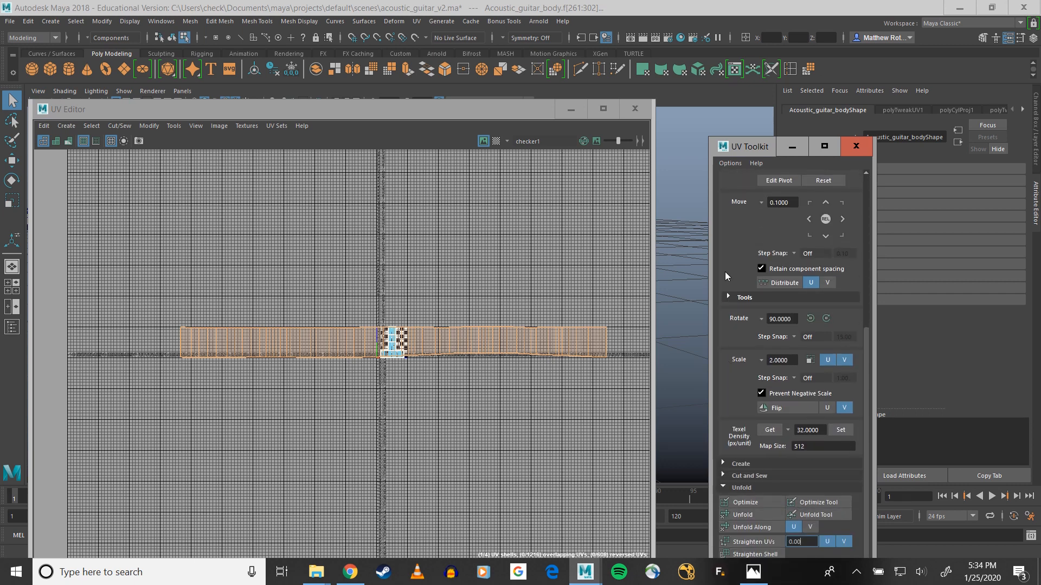
pyautogui.moveTo(733, 149); pyautogui.dragTo(731, 76)
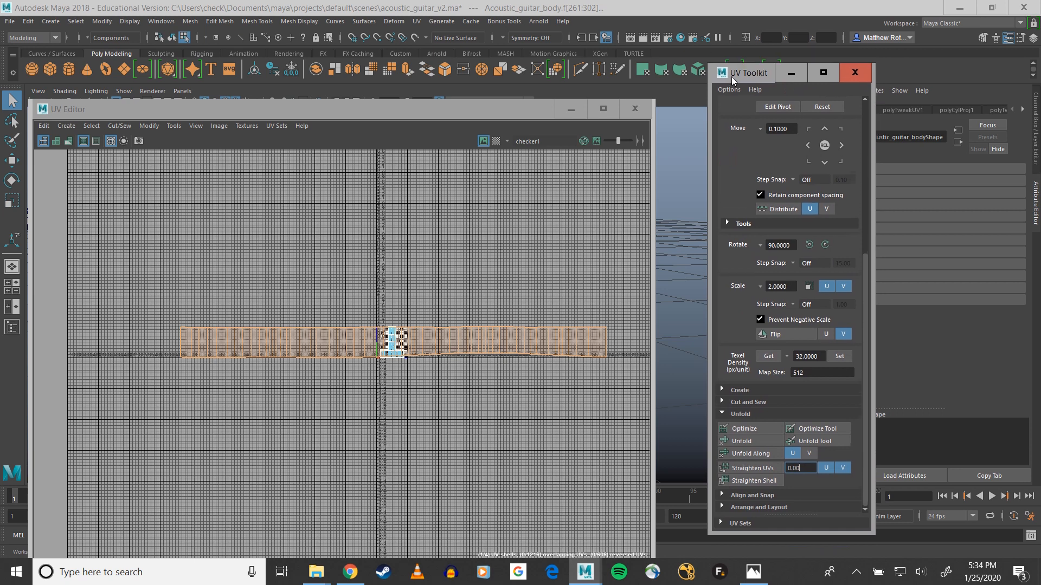
# Try normalizing the side shell along UV collectively, centered on the closest tile without preserving aspect ratio, and undo it.
pyautogui.click(174, 126)
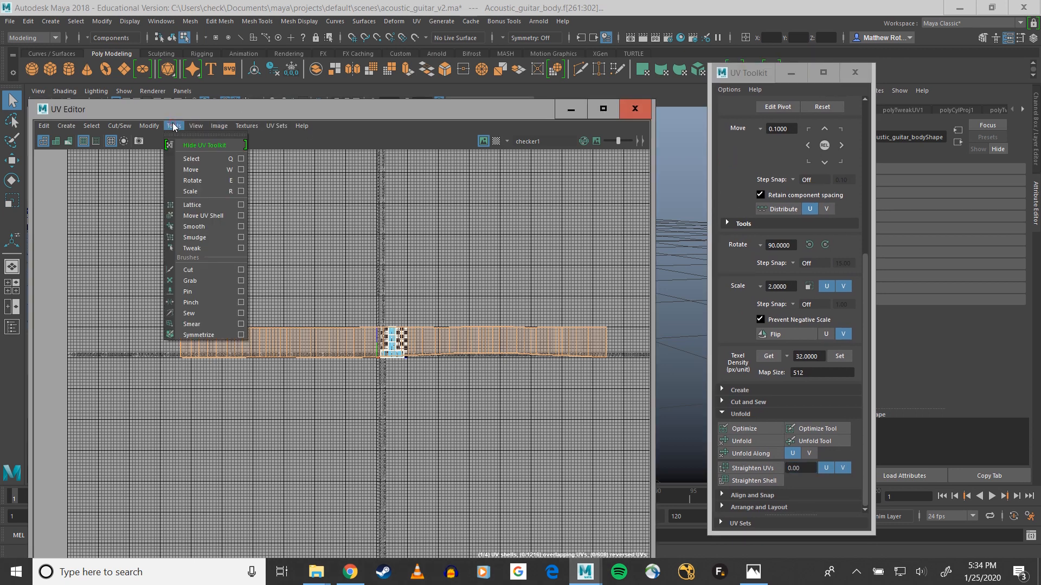
pyautogui.moveTo(145, 126)
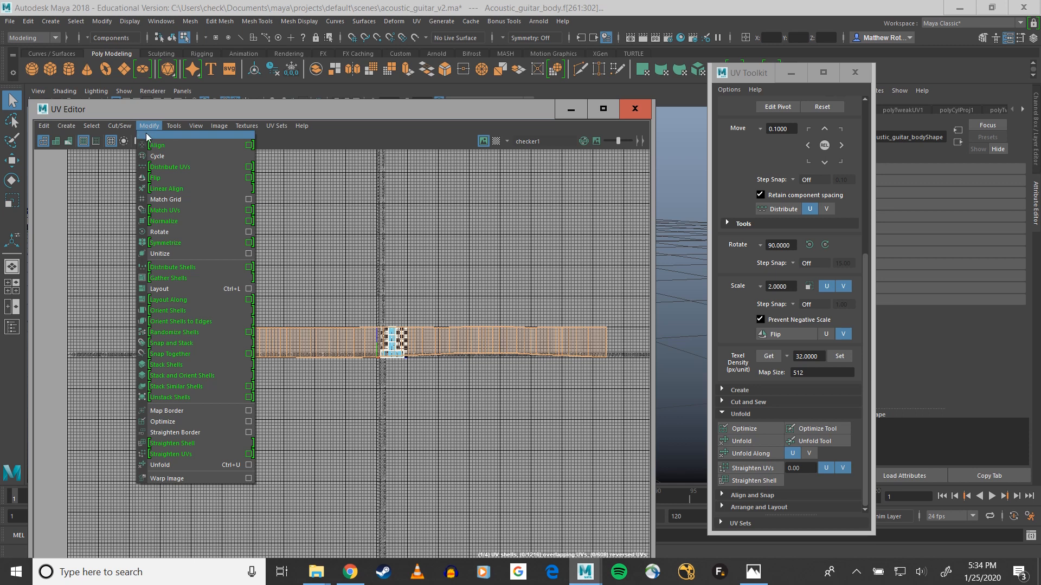
pyautogui.click(247, 219)
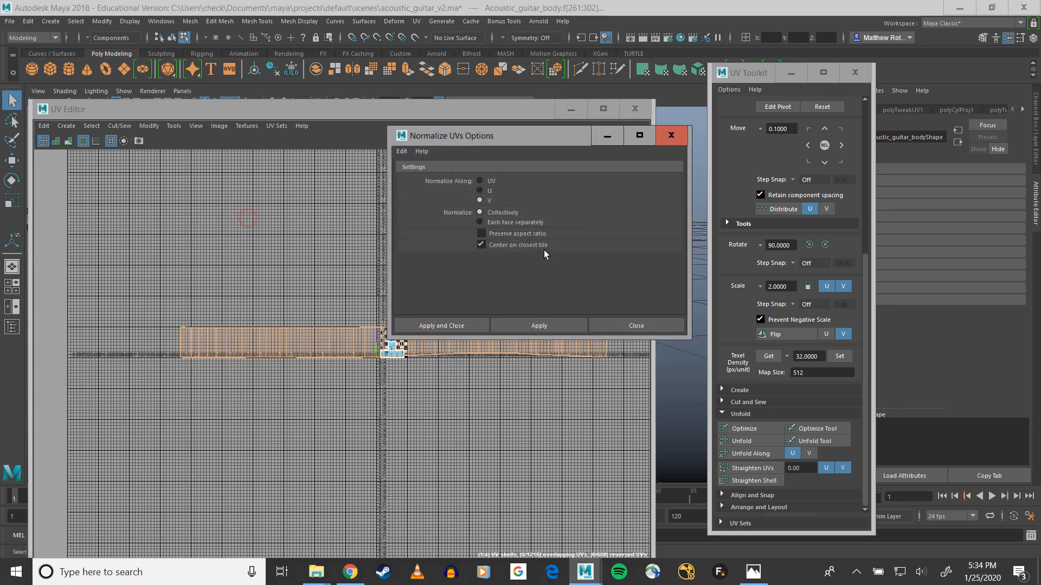
pyautogui.moveTo(562, 134); pyautogui.dragTo(802, 139)
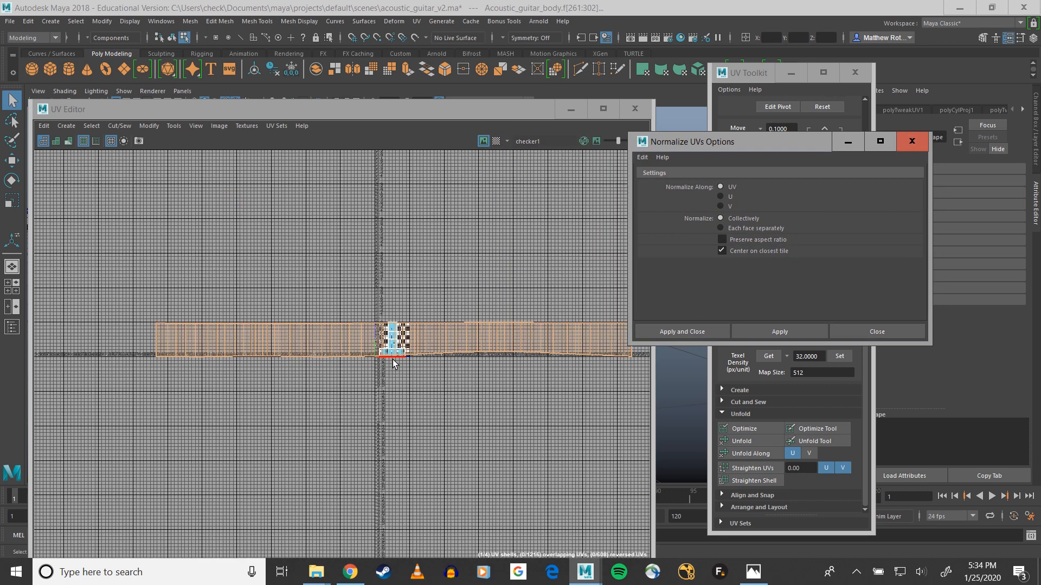
pyautogui.scroll(5, 393, 360)
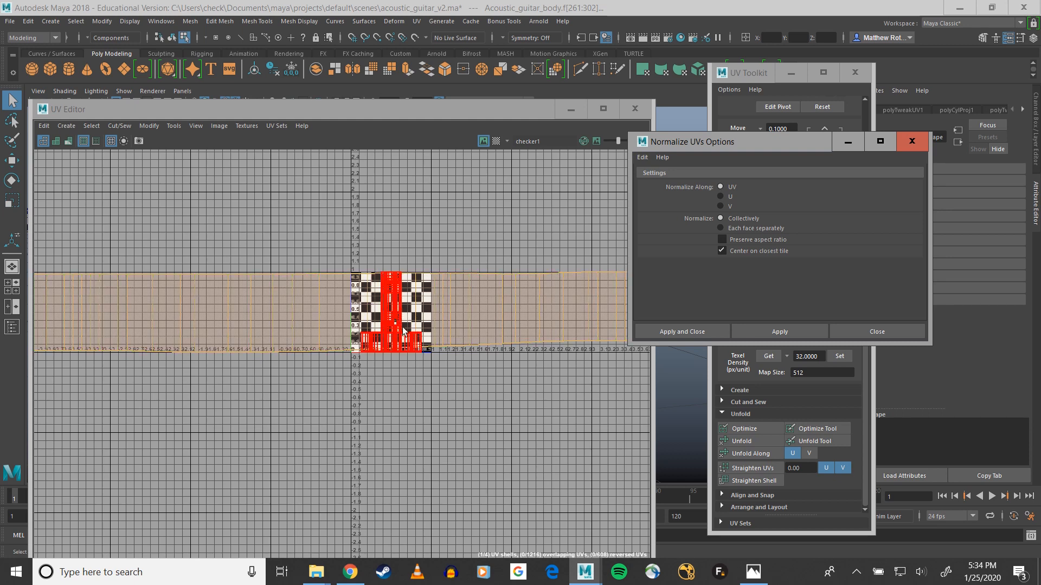
pyautogui.click(405, 345)
pyautogui.scroll(5, 421, 306)
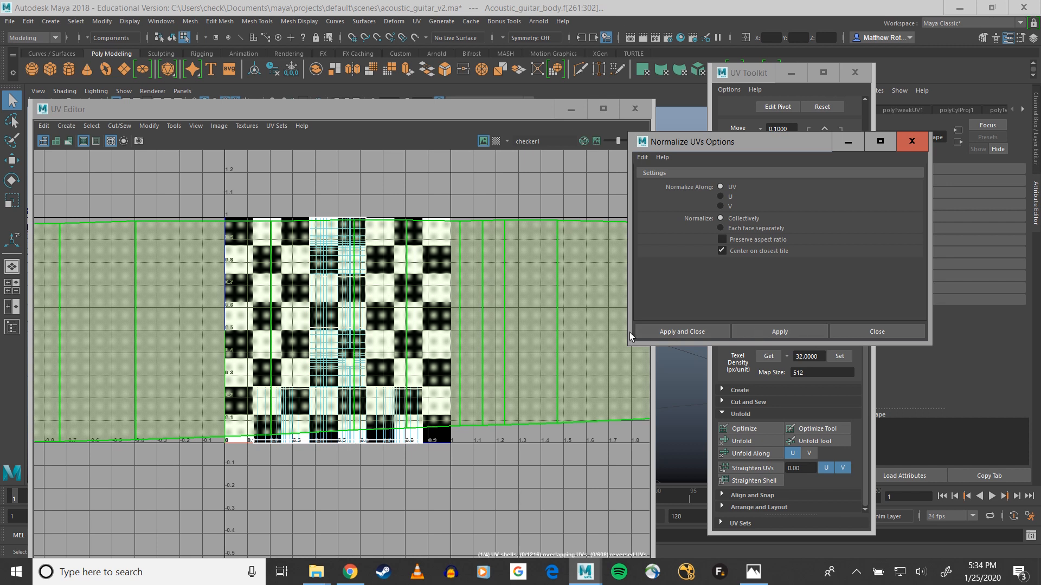
pyautogui.click(701, 332)
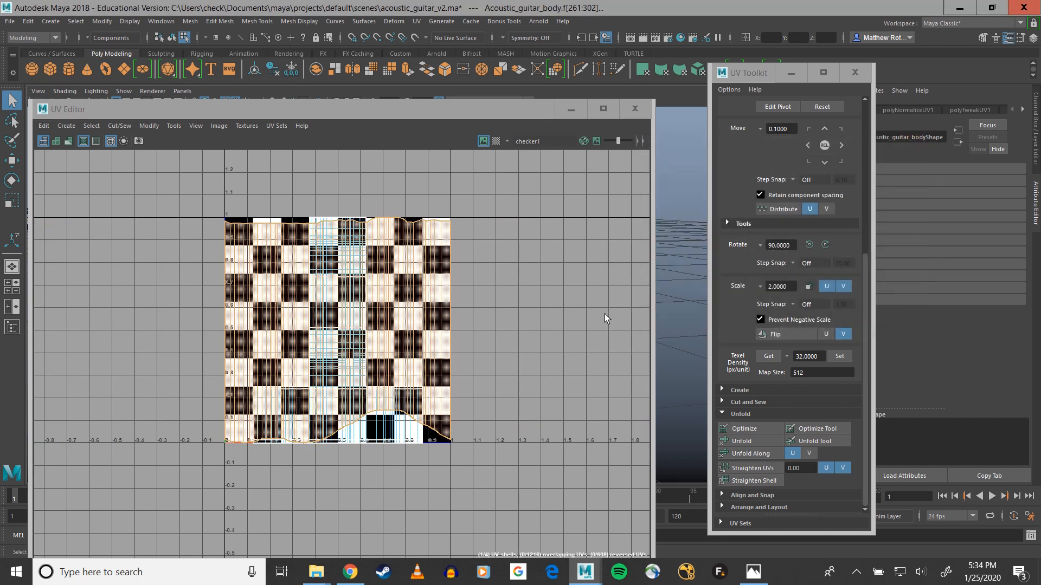
pyautogui.hotkey('ctrl', 'z')
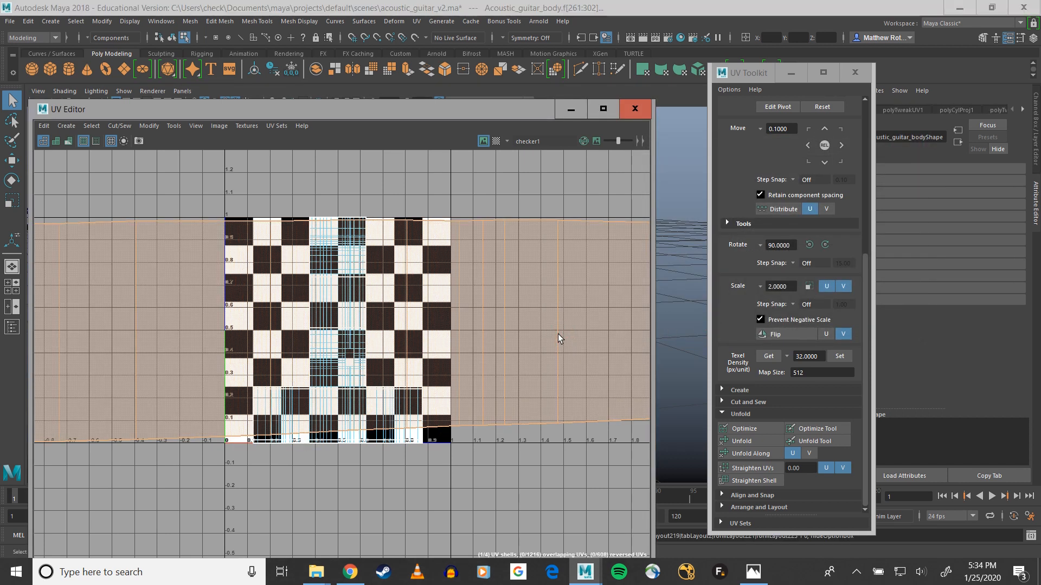
# Check the extra Transform tools in the UV Toolkit and collapse the Transform section.
pyautogui.click(727, 224)
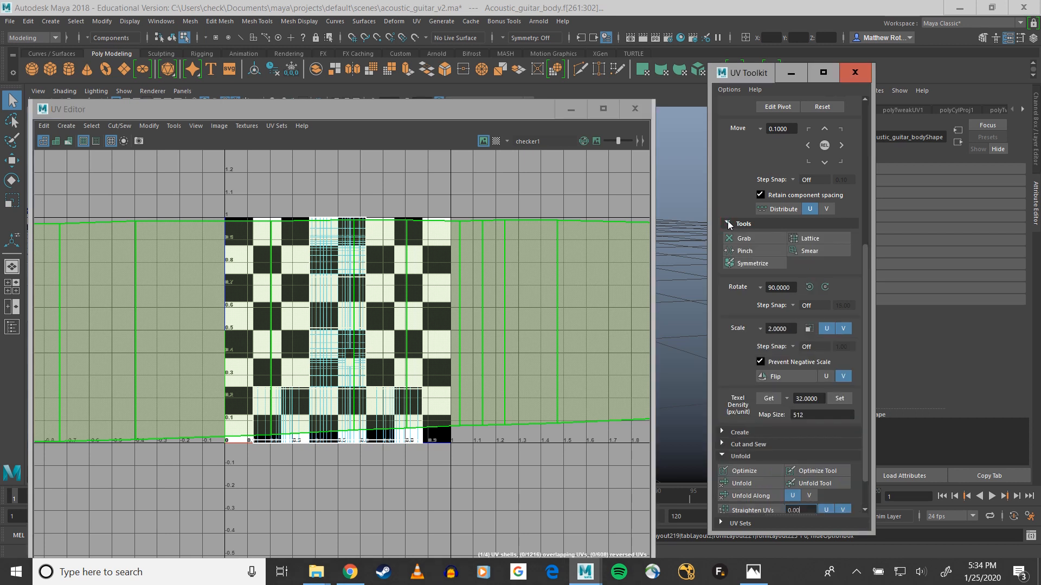
pyautogui.click(727, 224)
pyautogui.click(728, 223)
pyautogui.click(728, 224)
pyautogui.scroll(5, 737, 212)
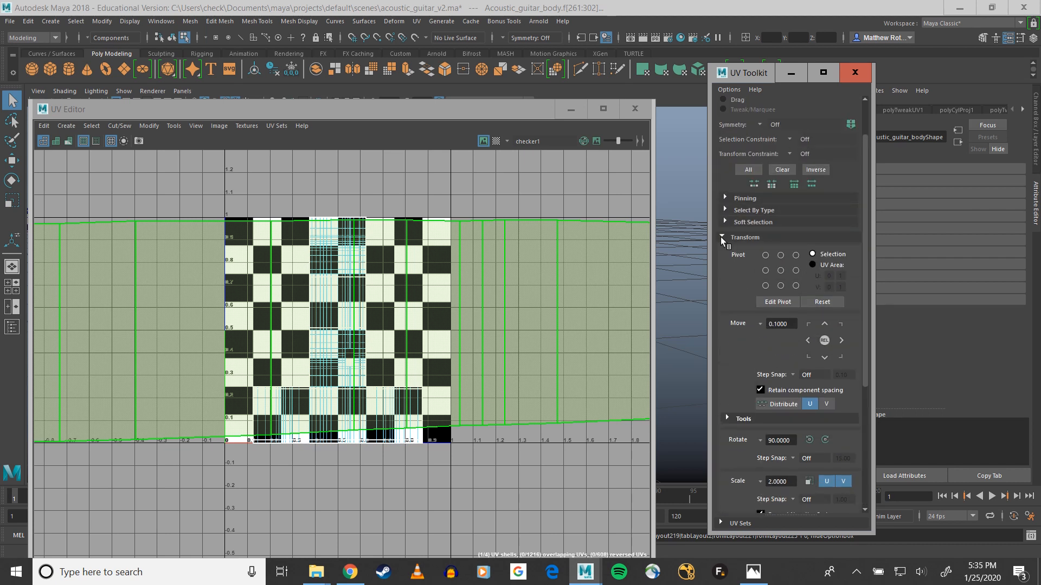
pyautogui.click(721, 238)
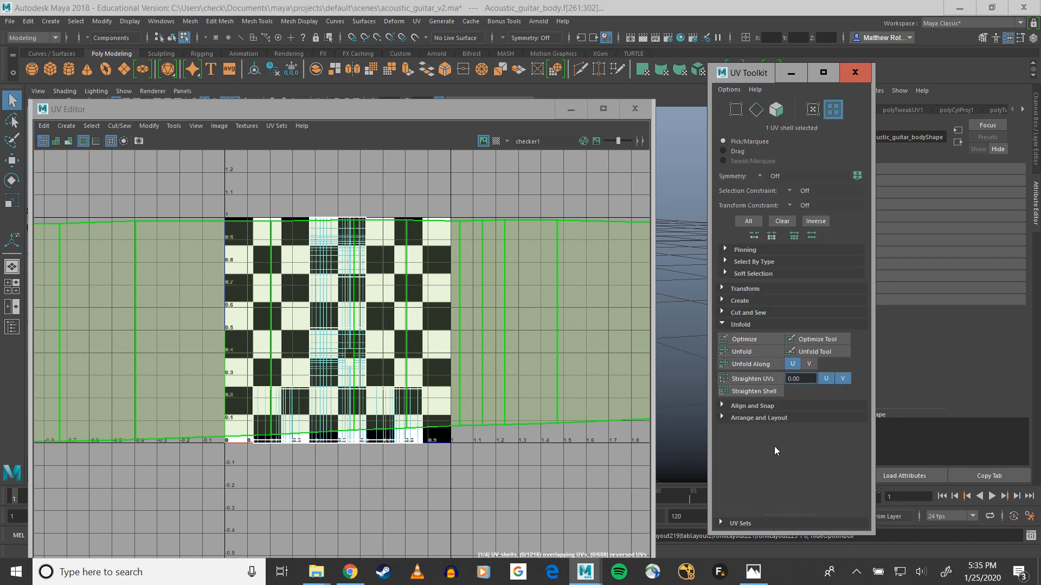
# Normalize the side shell along both U and V with the Align and Snap options of the UV Toolkit.
pyautogui.click(731, 406)
pyautogui.scroll(-3, 730, 405)
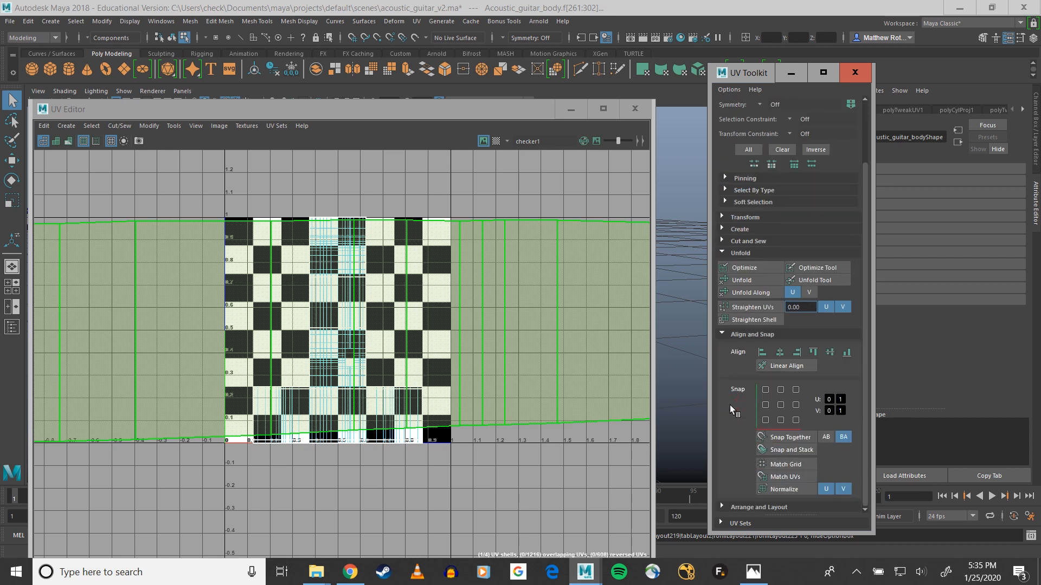
pyautogui.click(801, 489)
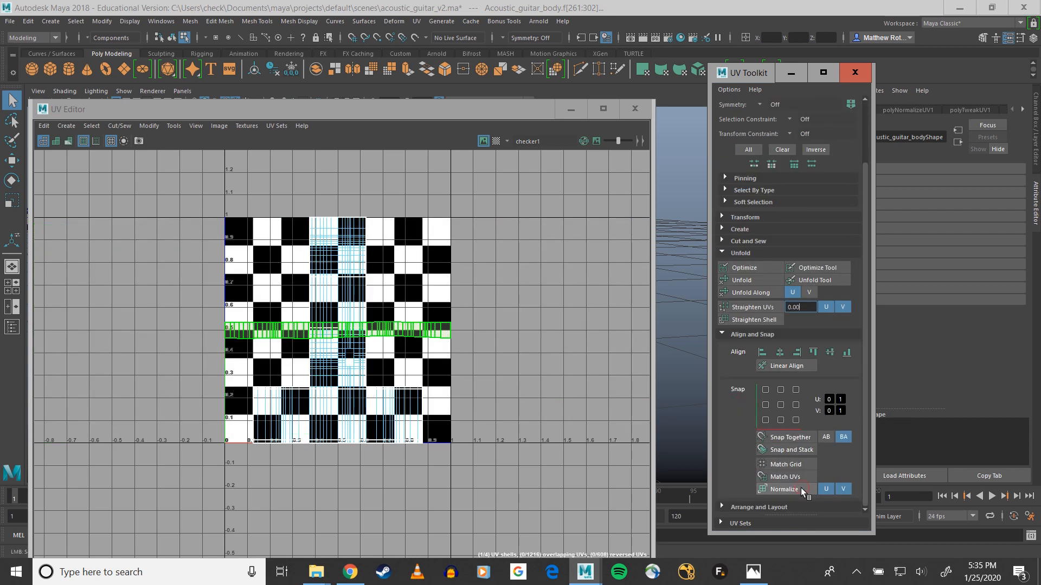
pyautogui.scroll(5, 401, 352)
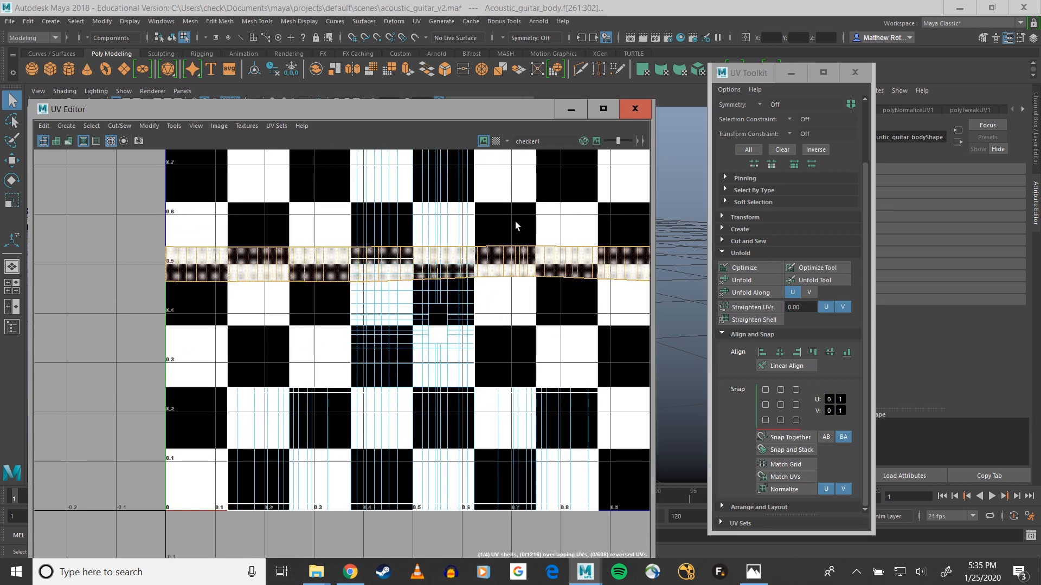
# Reposition the UV Editor to uncover the guitar and check the normalized shell's checker pattern on its side.
pyautogui.click(275, 256)
pyautogui.moveTo(254, 113); pyautogui.dragTo(682, 116)
pyautogui.scroll(5, 158, 286)
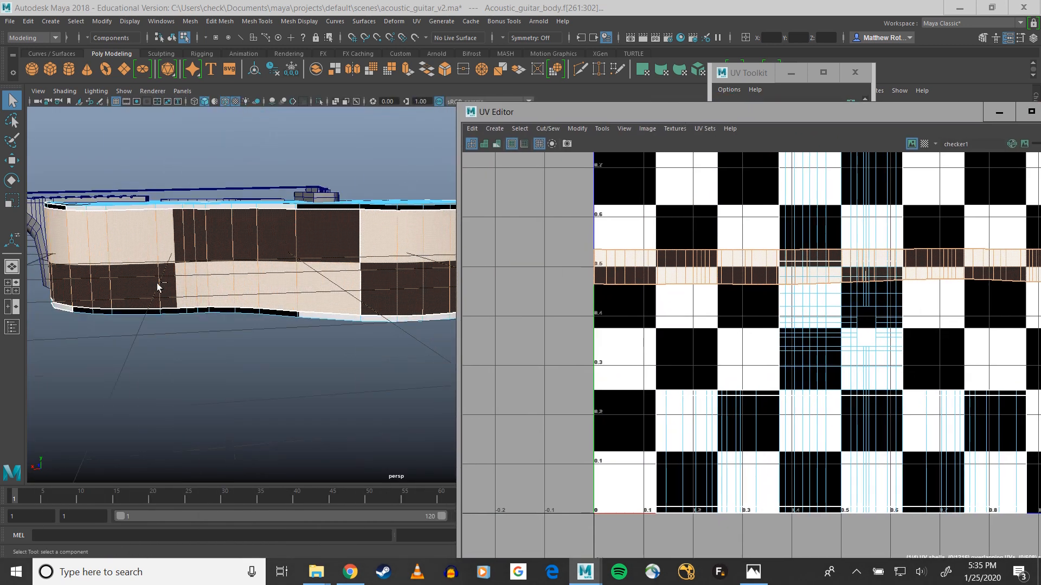
# Examine the checker squares around the guitar body's side against the side shell's strip in UV space.
pyautogui.keyDown('alt'); pyautogui.moveTo(286, 272); pyautogui.dragTo(342, 281, button='middle'); pyautogui.keyUp('alt')
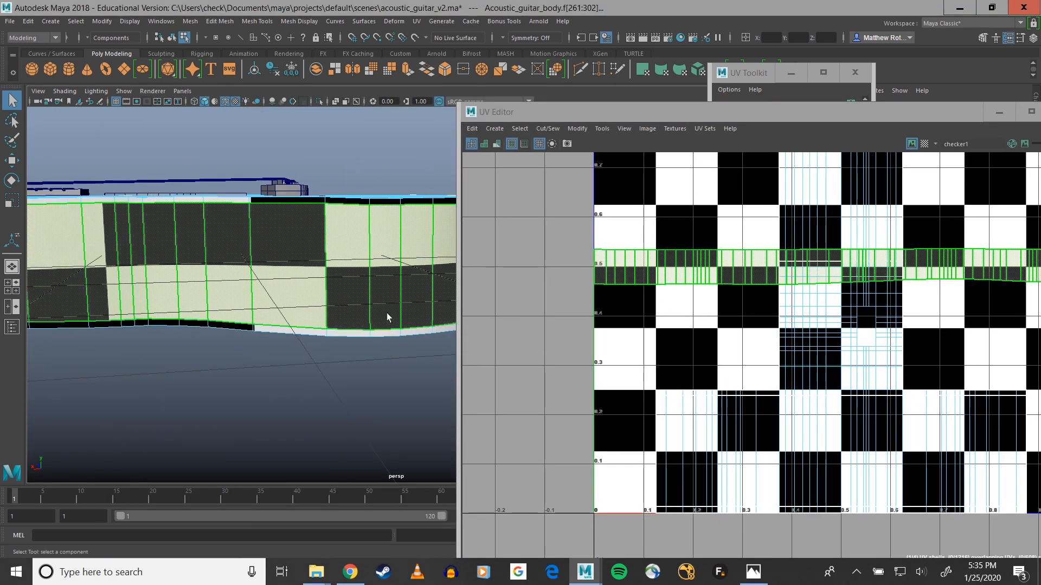
pyautogui.keyDown('alt'); pyautogui.moveTo(186, 294); pyautogui.dragTo(249, 281); pyautogui.keyUp('alt')
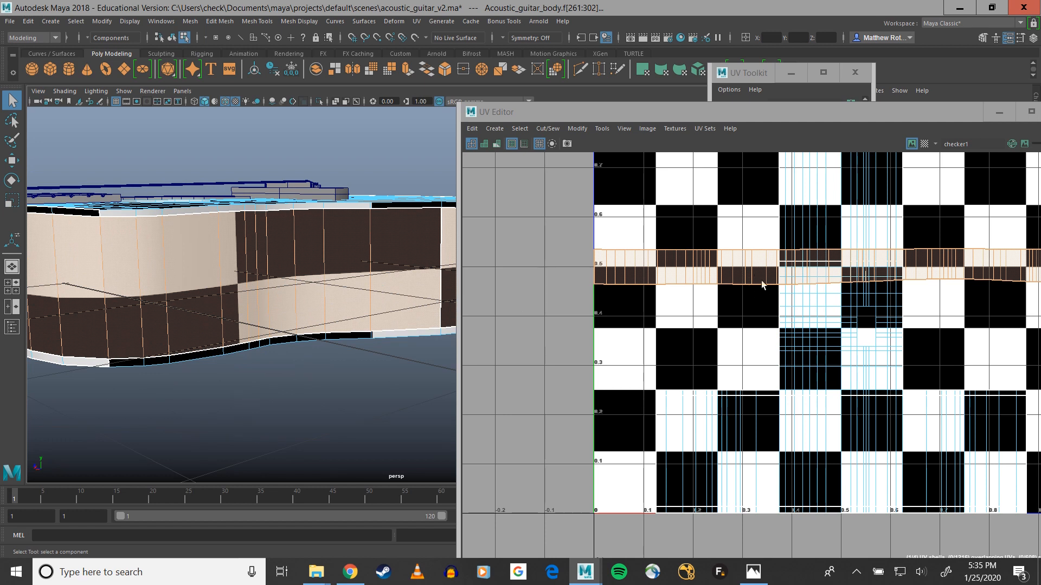
pyautogui.scroll(-1, 631, 327)
pyautogui.moveTo(229, 281)
pyautogui.keyDown('alt'); pyautogui.mouseDown()
pyautogui.moveTo(214, 275)
pyautogui.moveTo(281, 272)
pyautogui.moveTo(237, 279)
pyautogui.mouseUp(); pyautogui.keyUp('alt')
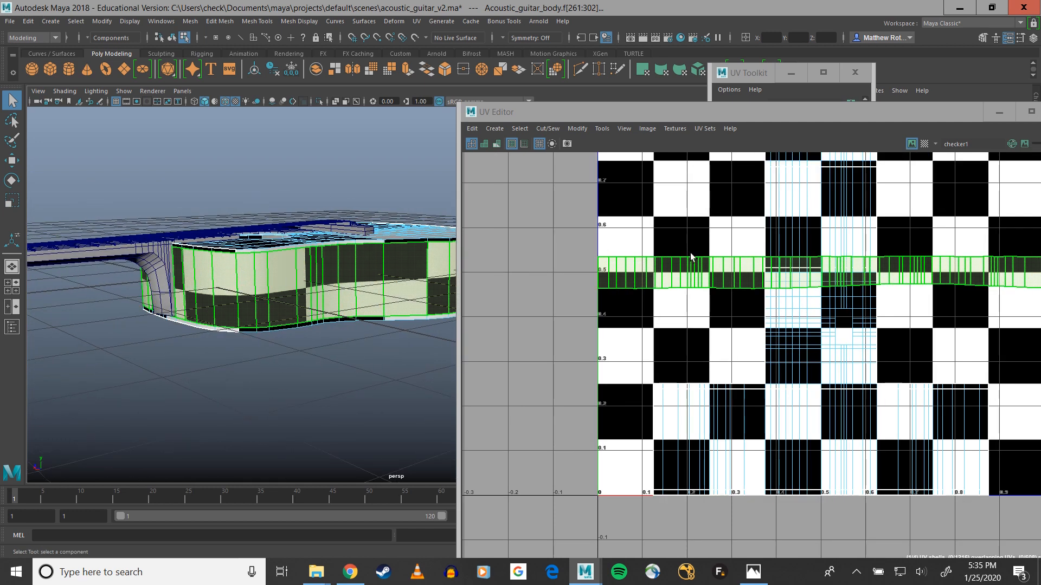
pyautogui.scroll(1, 690, 252)
pyautogui.scroll(-2, 723, 266)
# Select the overlapping UV shells of the guitar's top and back and move them straight up, above the 0 to 1 tile.
pyautogui.keyDown('alt'); pyautogui.moveTo(762, 216); pyautogui.dragTo(636, 341, button='middle'); pyautogui.keyUp('alt')
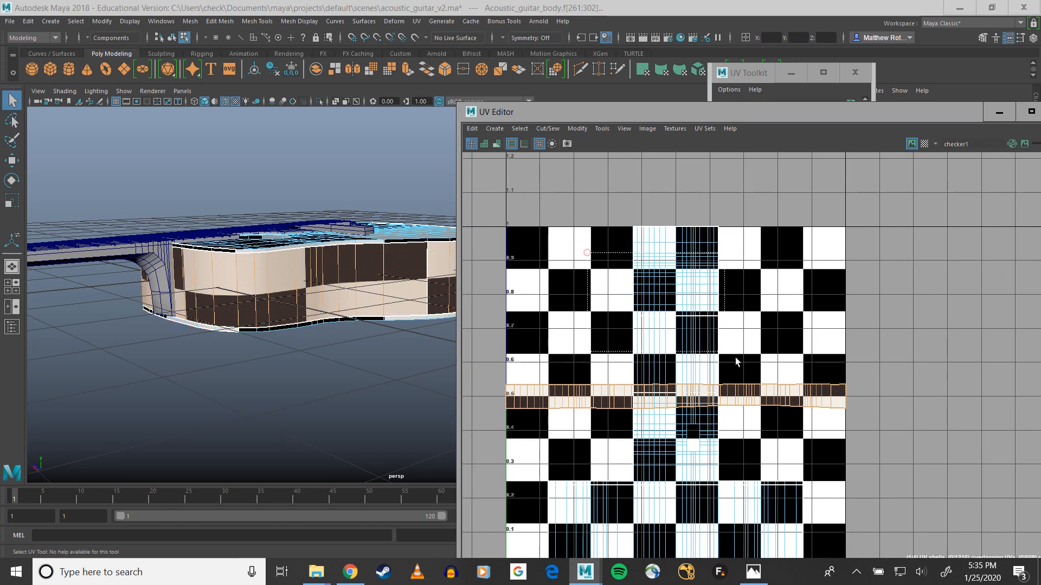
pyautogui.click(750, 350)
pyautogui.scroll(-3, 737, 336)
pyautogui.press('w')
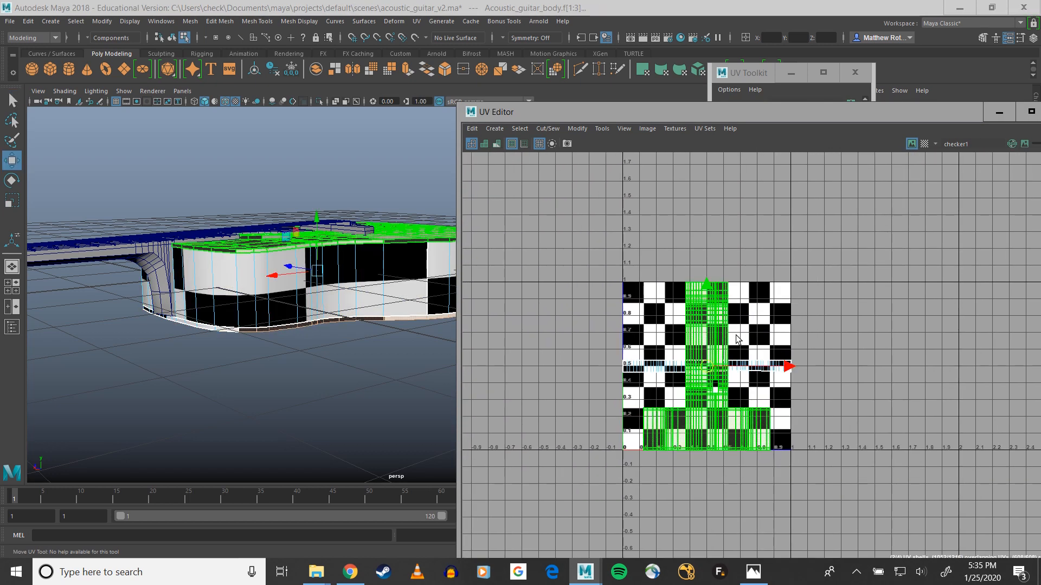
pyautogui.moveTo(705, 273); pyautogui.dragTo(692, 82)
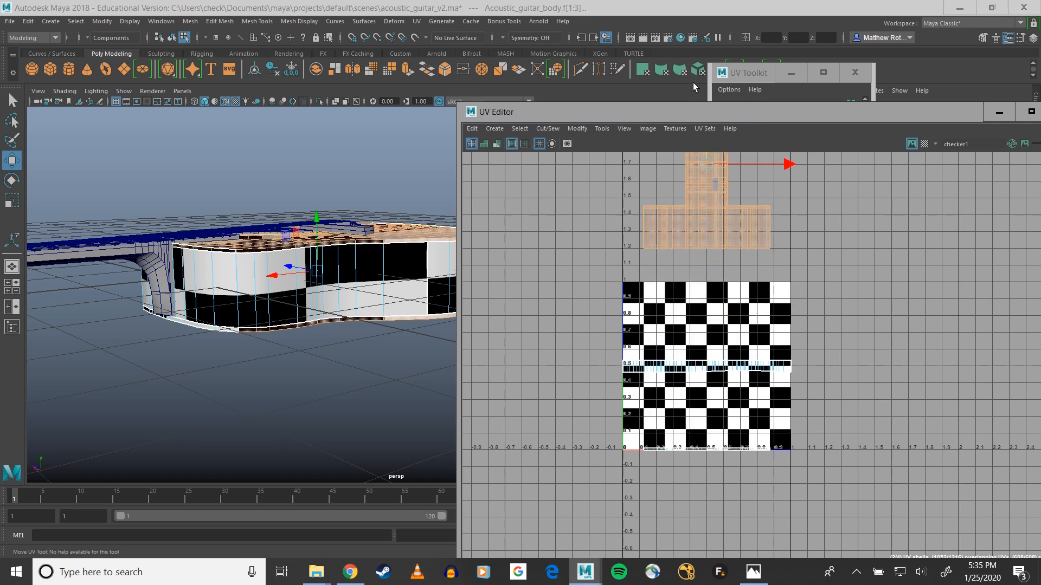
pyautogui.moveTo(724, 253)
pyautogui.keyDown('alt'); pyautogui.mouseDown(button='middle')
pyautogui.moveTo(725, 264)
pyautogui.moveTo(709, 253)
pyautogui.mouseUp(button='middle'); pyautogui.keyUp('alt')
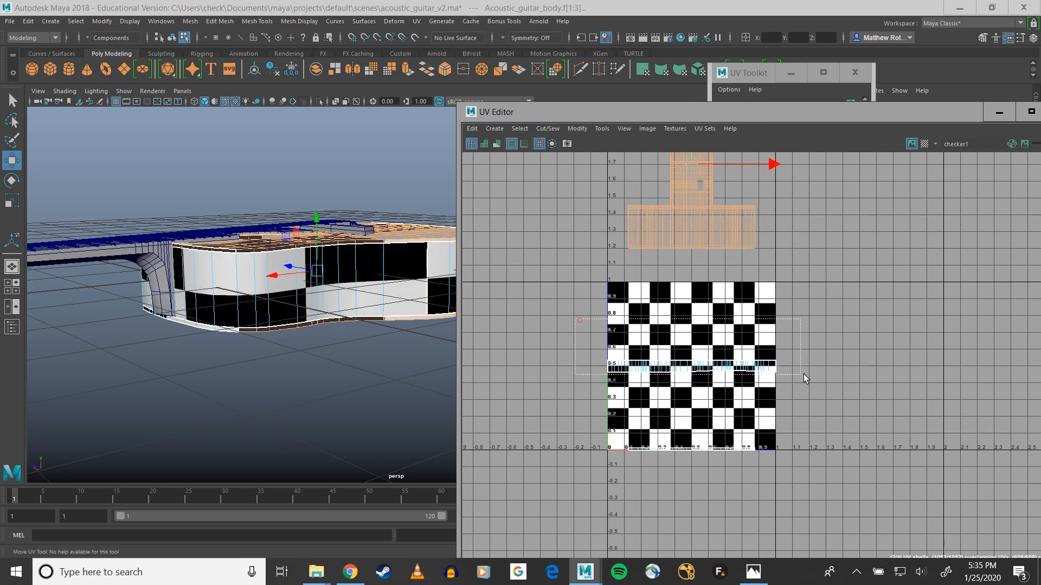
# Inspect the side shell's checker pattern from around the guitar body and pick a vertical edge on its side.
pyautogui.click(748, 366)
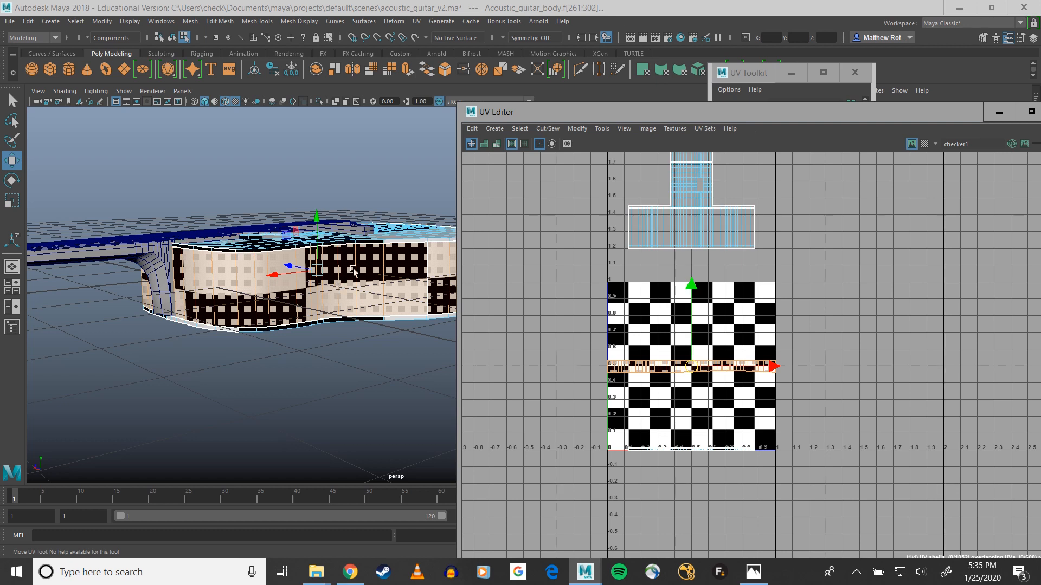
pyautogui.keyDown('alt'); pyautogui.moveTo(358, 259); pyautogui.dragTo(169, 239, button='middle'); pyautogui.keyUp('alt')
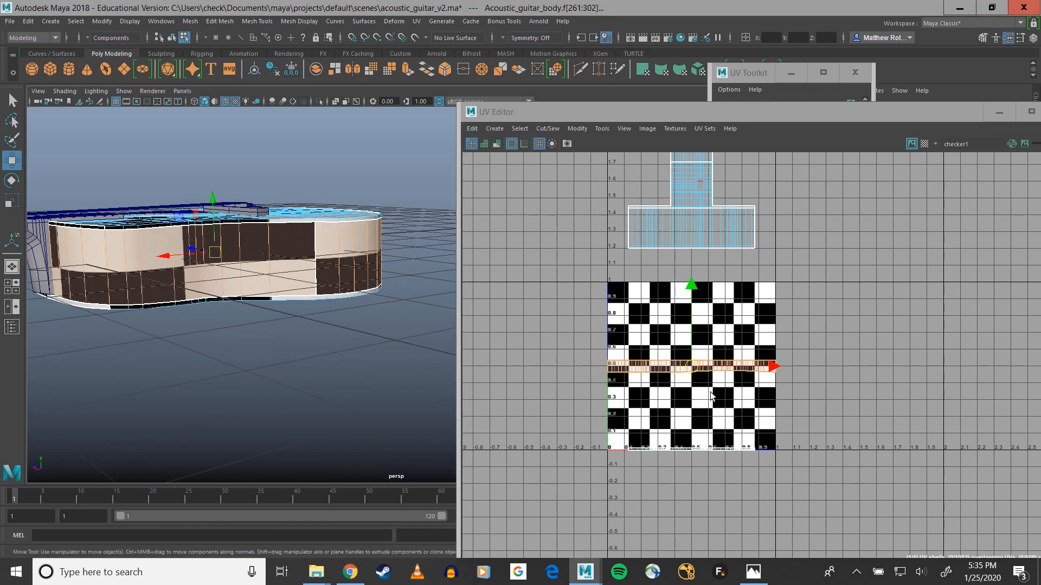
pyautogui.keyDown('alt'); pyautogui.moveTo(194, 262); pyautogui.dragTo(213, 269); pyautogui.keyUp('alt')
pyautogui.keyDown('alt'); pyautogui.moveTo(214, 268); pyautogui.dragTo(336, 263, button='middle'); pyautogui.keyUp('alt')
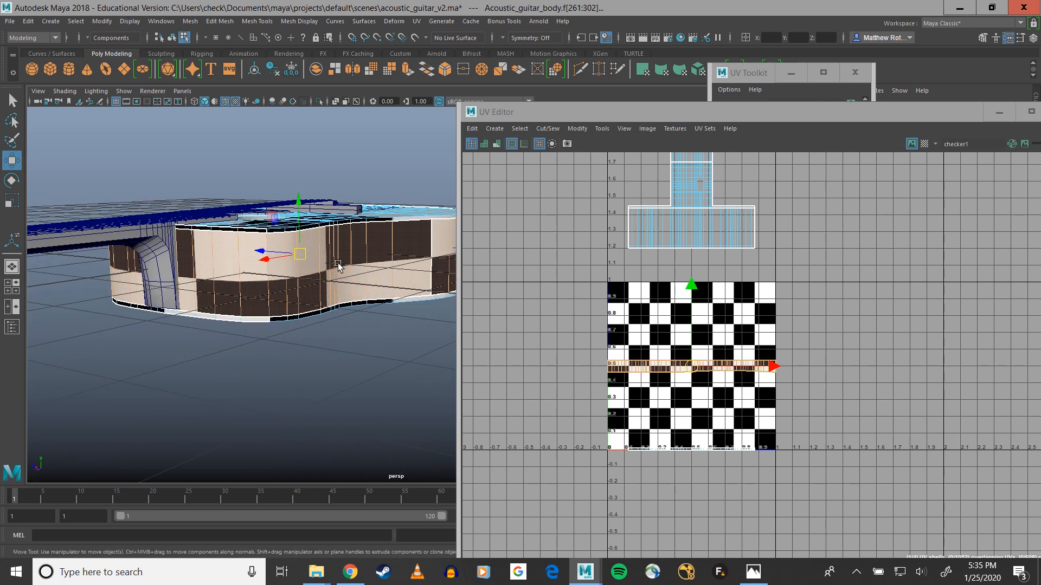
pyautogui.keyDown('alt'); pyautogui.moveTo(362, 320); pyautogui.dragTo(271, 295); pyautogui.keyUp('alt')
pyautogui.keyDown('alt'); pyautogui.moveTo(355, 290); pyautogui.dragTo(253, 288, button='middle'); pyautogui.keyUp('alt')
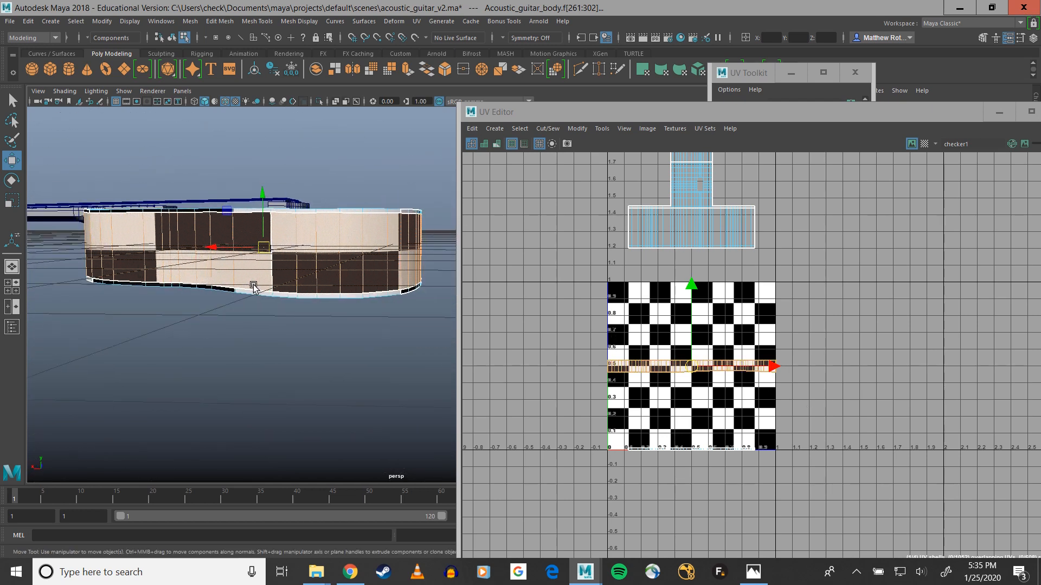
pyautogui.keyDown('alt'); pyautogui.moveTo(254, 287); pyautogui.dragTo(294, 279); pyautogui.keyUp('alt')
pyautogui.moveTo(286, 261); pyautogui.dragTo(290, 240, button='right')
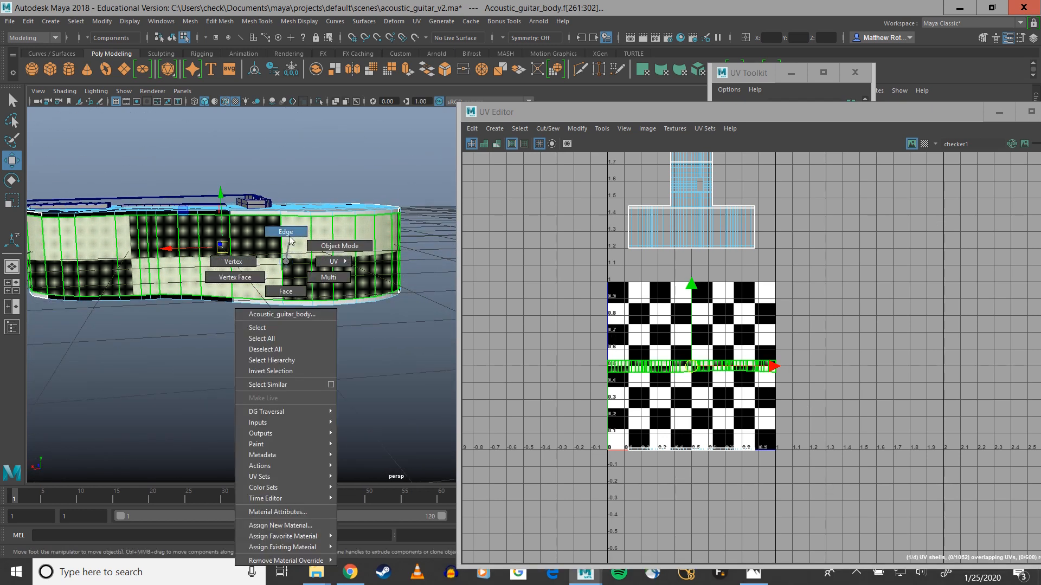
pyautogui.click(281, 260)
pyautogui.keyDown('alt'); pyautogui.moveTo(281, 260); pyautogui.dragTo(182, 226); pyautogui.keyUp('alt')
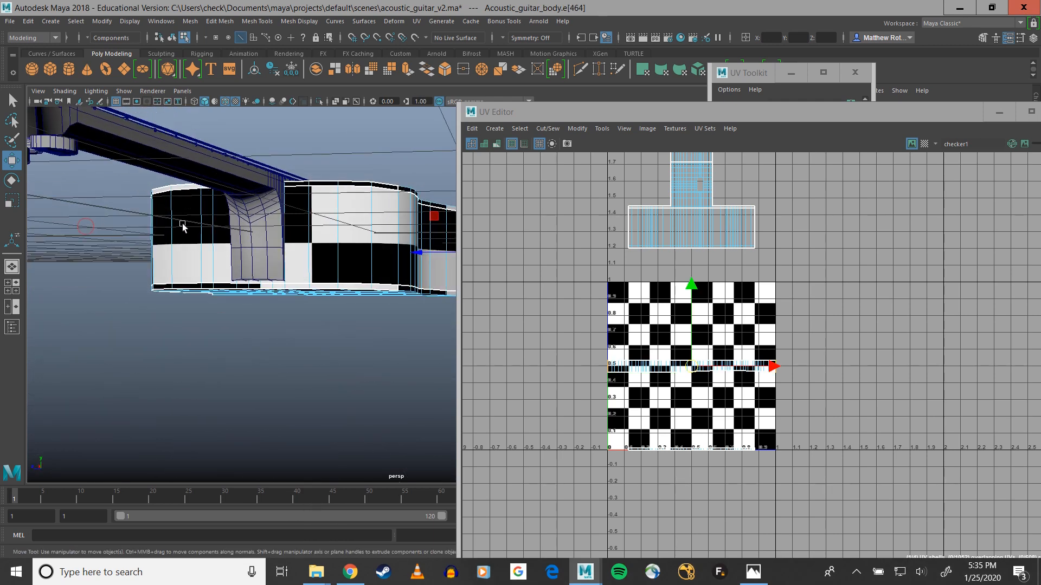
# Expand the acoustic_guitar group in the Outliner and hide acoustic_guitar_neck.
pyautogui.click(12, 327)
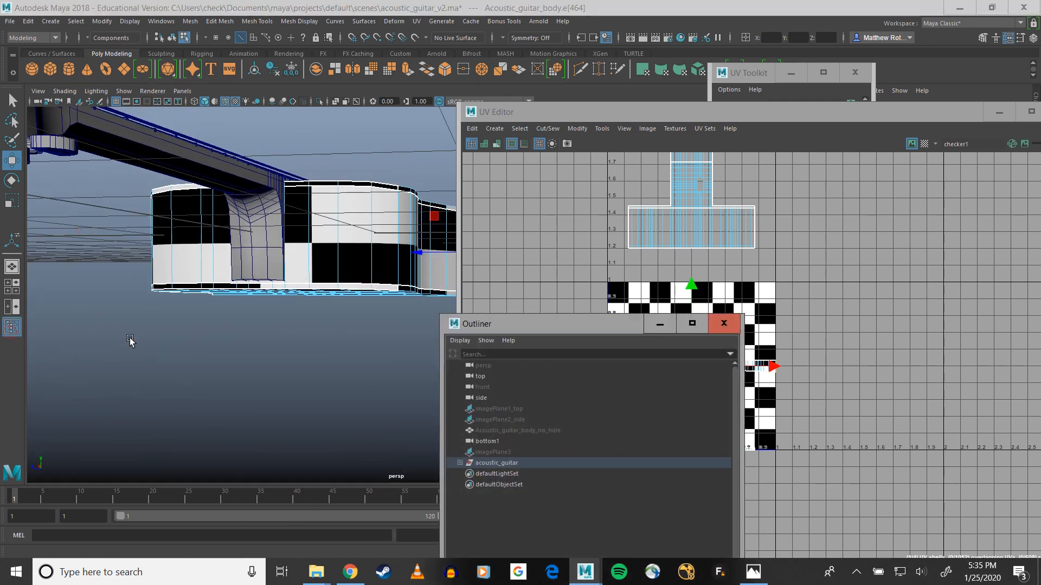
pyautogui.click(460, 463)
pyautogui.scroll(-1, 528, 462)
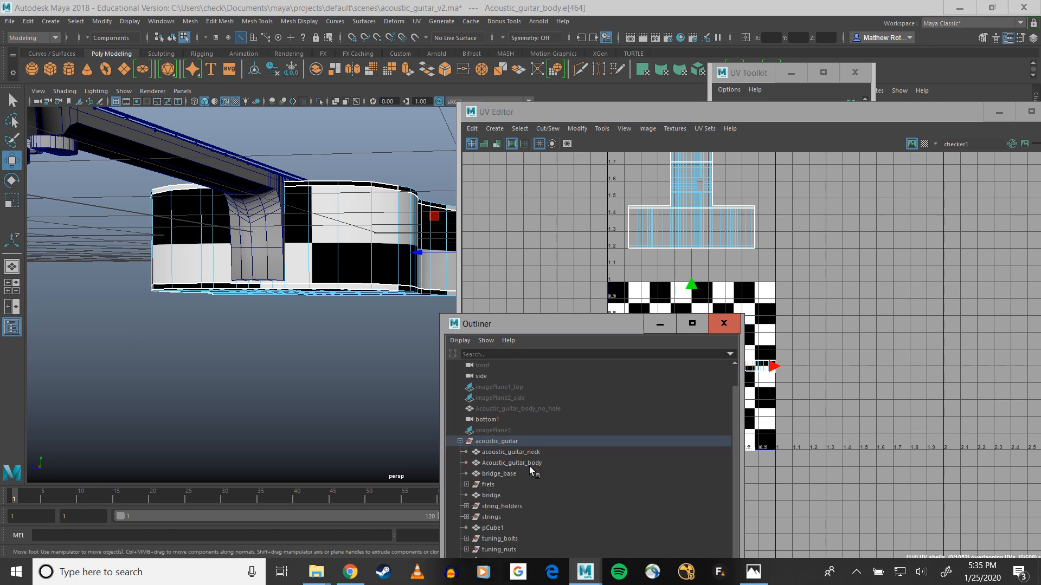
pyautogui.moveTo(500, 328); pyautogui.dragTo(411, 212)
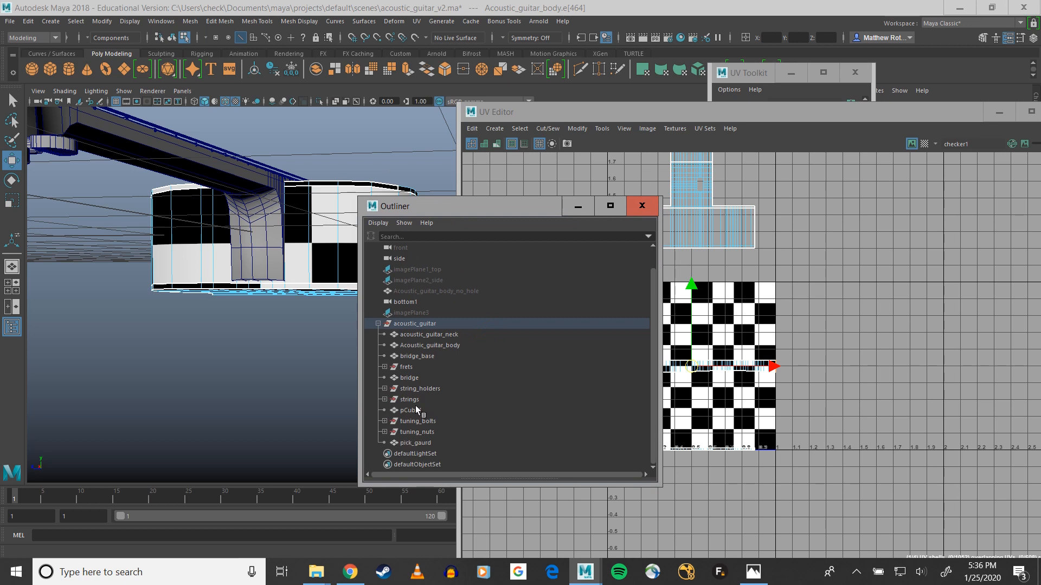
pyautogui.click(429, 335)
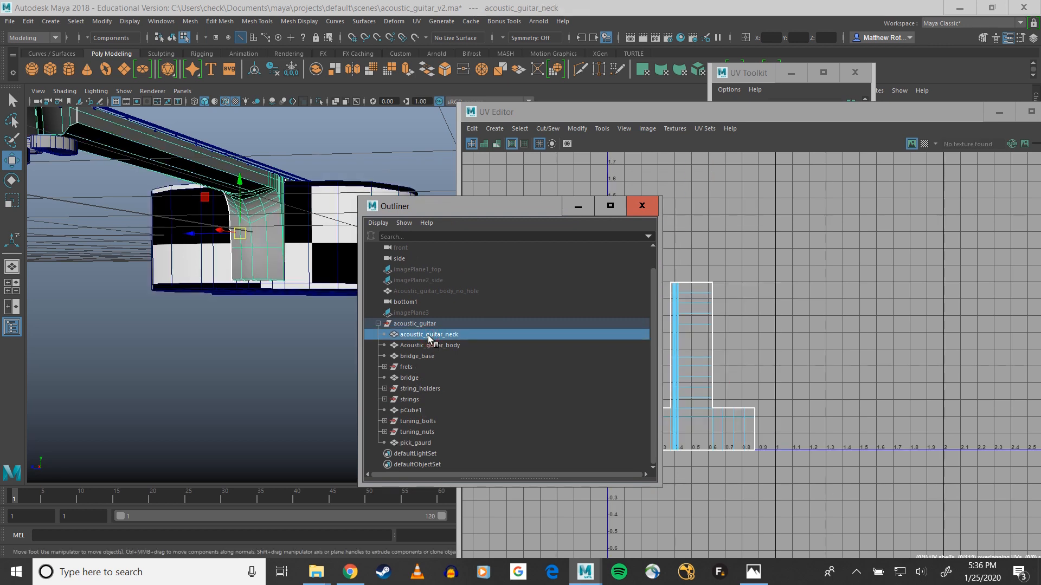
pyautogui.press('h')
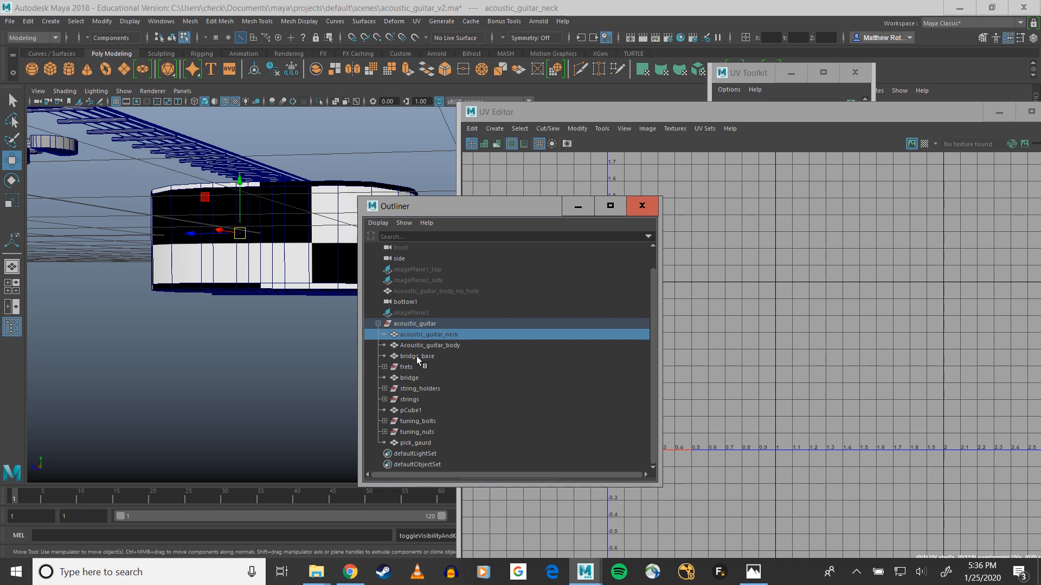
# Hide every part from bridge_base through pick_gaurd so only the guitar body remains, and close the Outliner.
pyautogui.click(416, 356)
pyautogui.keyDown('shift'); pyautogui.click(418, 438); pyautogui.keyUp('shift')
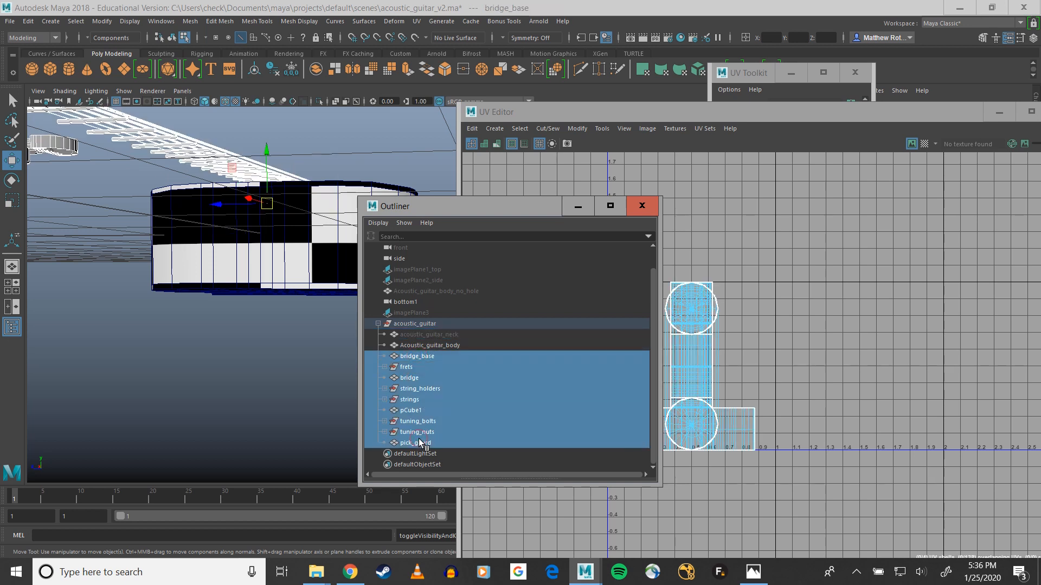
pyautogui.press('h')
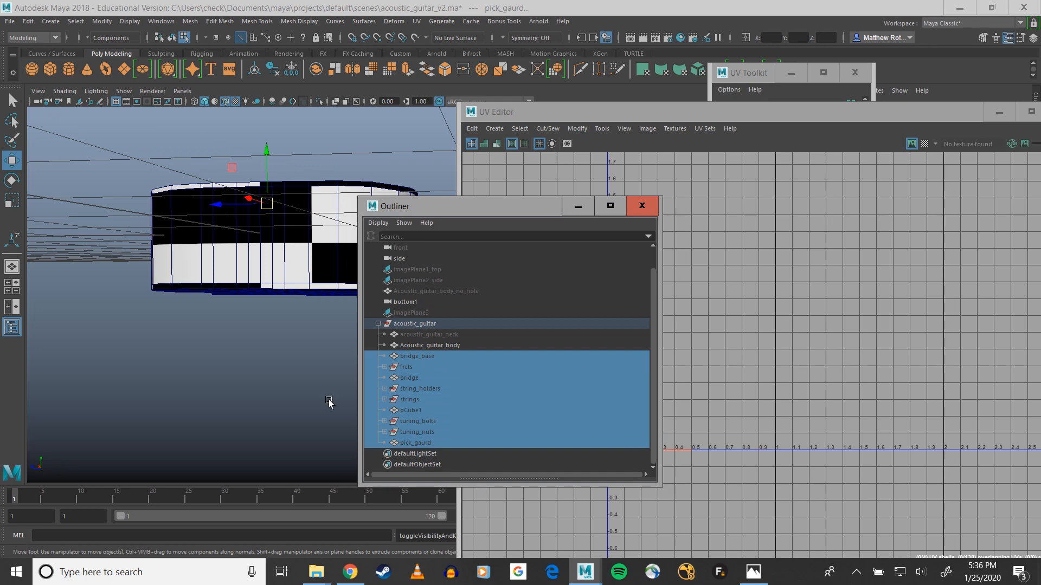
pyautogui.click(301, 374)
pyautogui.keyDown('alt'); pyautogui.moveTo(216, 255); pyautogui.dragTo(158, 249); pyautogui.keyUp('alt')
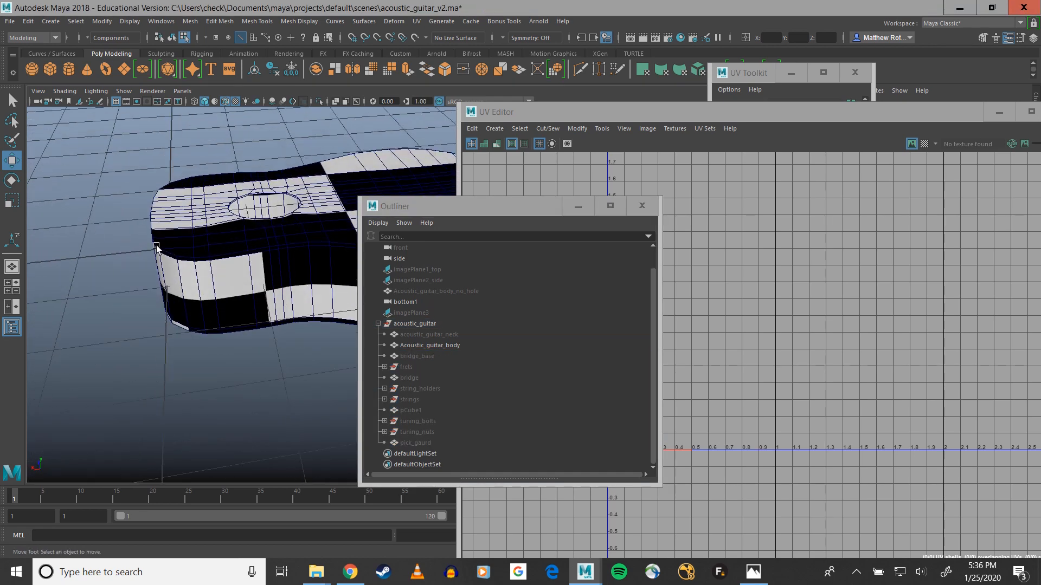
pyautogui.click(642, 206)
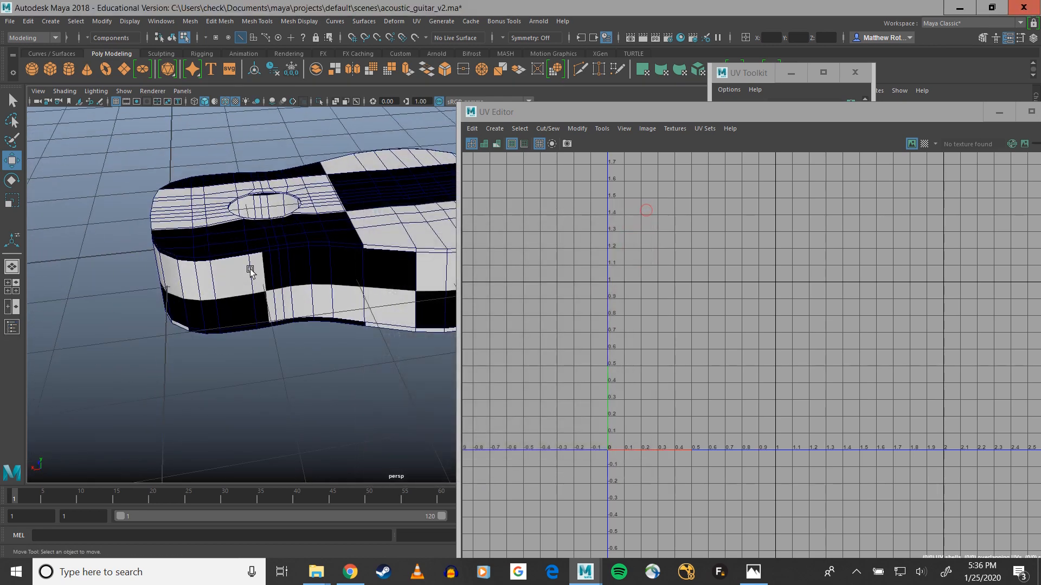
# Select the vertical edge at the centre of the body's side where the neck attaches.
pyautogui.click(314, 267)
pyautogui.keyDown('alt'); pyautogui.moveTo(223, 277); pyautogui.dragTo(329, 359); pyautogui.keyUp('alt')
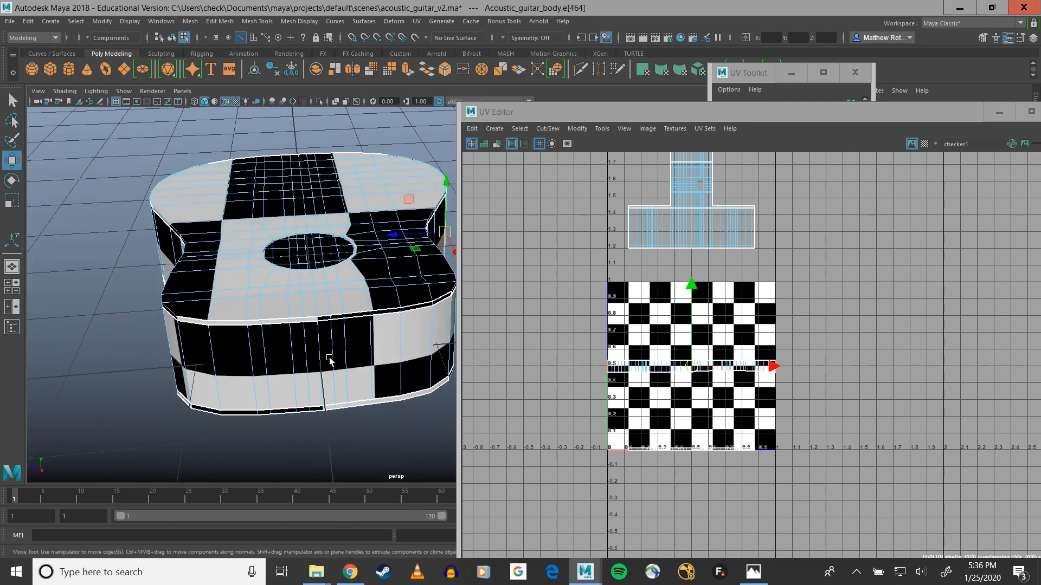
pyautogui.moveTo(323, 350); pyautogui.dragTo(323, 249, button='right')
pyautogui.click(321, 346)
pyautogui.keyDown('alt'); pyautogui.moveTo(358, 349); pyautogui.dragTo(320, 338); pyautogui.keyUp('alt')
# Select the whole side shell and move it along U out of the checker tile, to about U 1.15 to 2.15.
pyautogui.scroll(3, 754, 363)
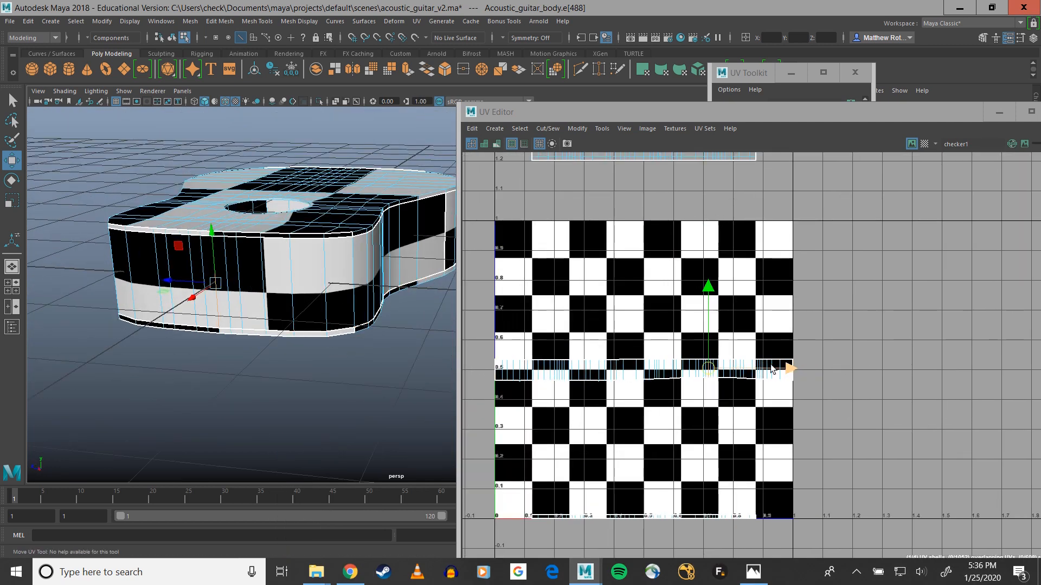
pyautogui.rightClick(613, 360)
pyautogui.moveTo(613, 360); pyautogui.dragTo(566, 343, button='right')
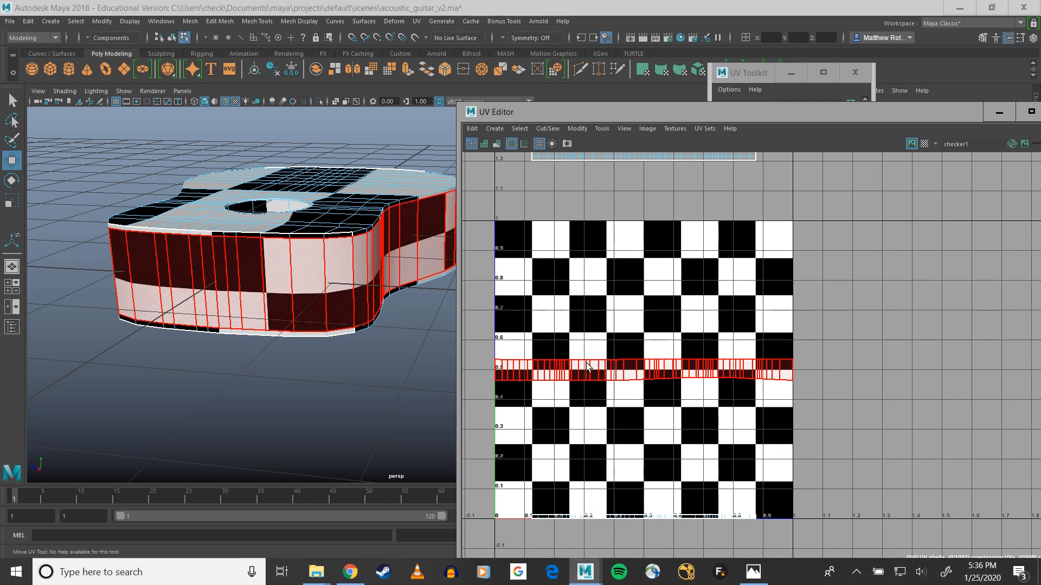
pyautogui.click(704, 367)
pyautogui.scroll(-2, 656, 358)
pyautogui.moveTo(724, 369); pyautogui.dragTo(956, 369)
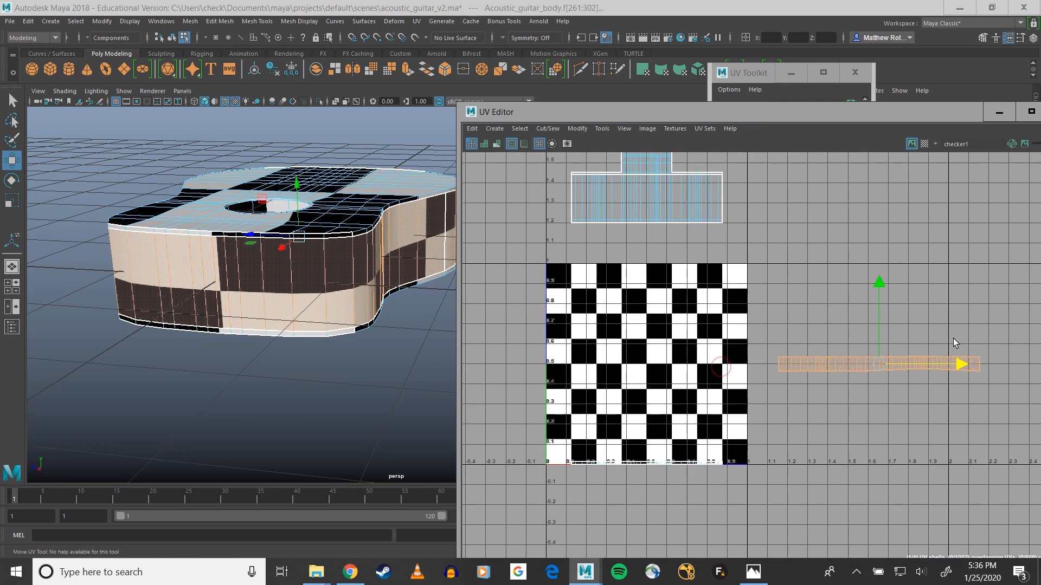
pyautogui.keyDown('alt'); pyautogui.moveTo(870, 333); pyautogui.dragTo(709, 310, button='middle'); pyautogui.keyUp('alt')
pyautogui.scroll(5, 718, 329)
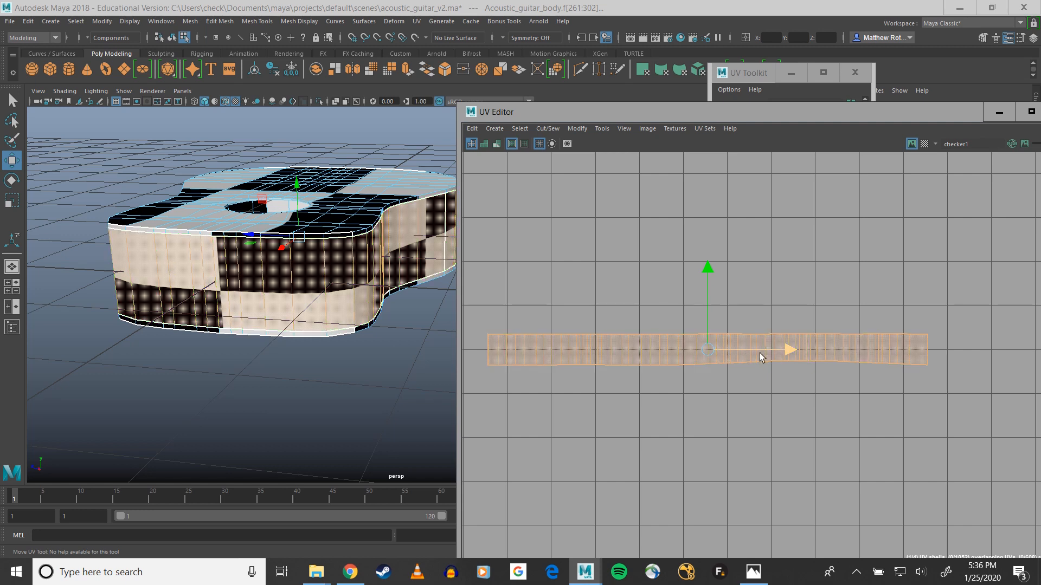
# Cut the side shell's UVs along the vertical centre edge at the neck end, using Cut and Sew in the UV Toolkit.
pyautogui.moveTo(242, 290); pyautogui.dragTo(236, 265, button='right')
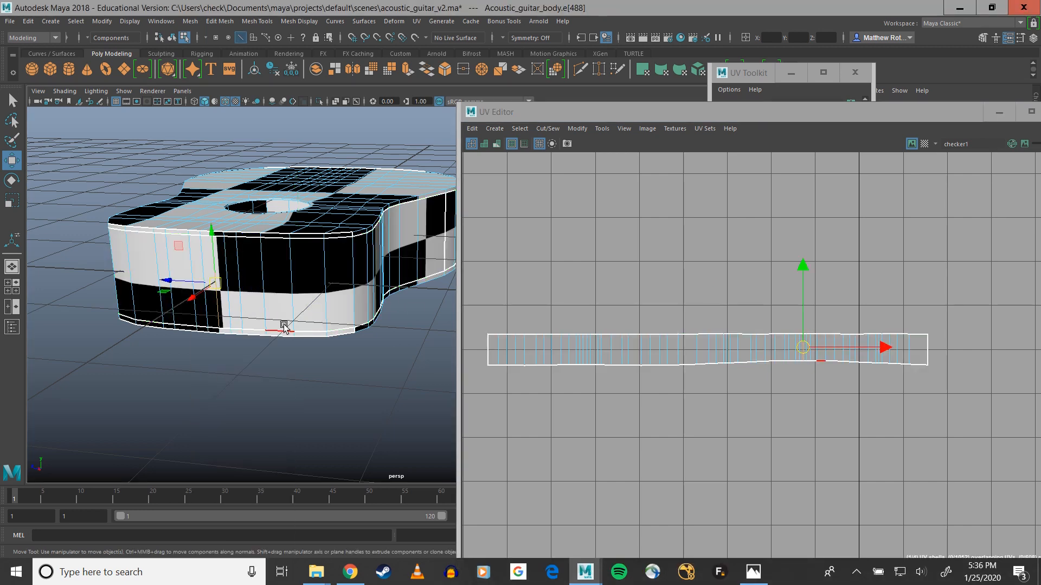
pyautogui.keyDown('alt'); pyautogui.moveTo(299, 328); pyautogui.dragTo(310, 320); pyautogui.keyUp('alt')
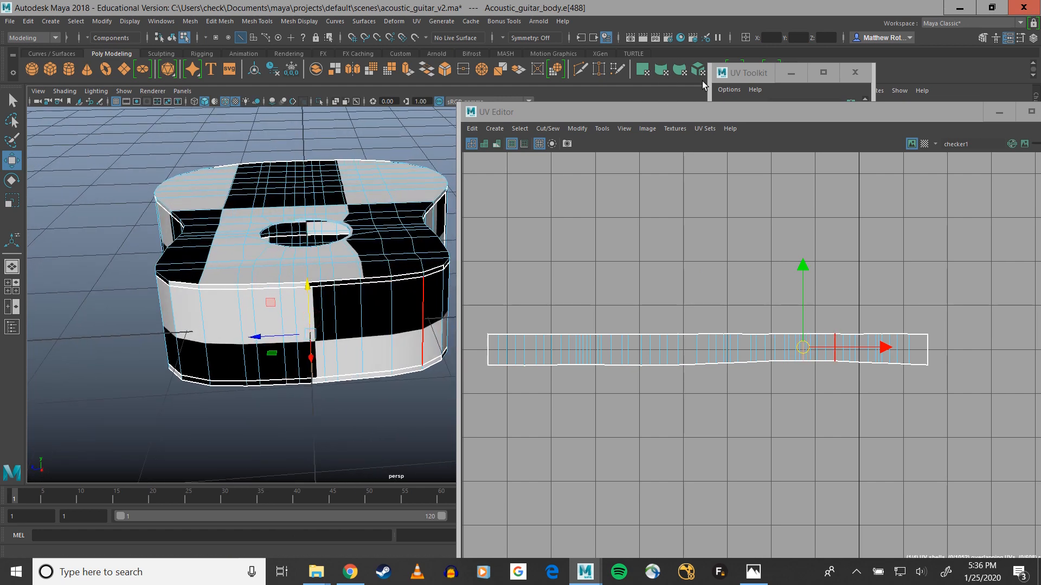
pyautogui.click(723, 73)
pyautogui.click(366, 84)
pyautogui.moveTo(743, 80); pyautogui.dragTo(295, 103)
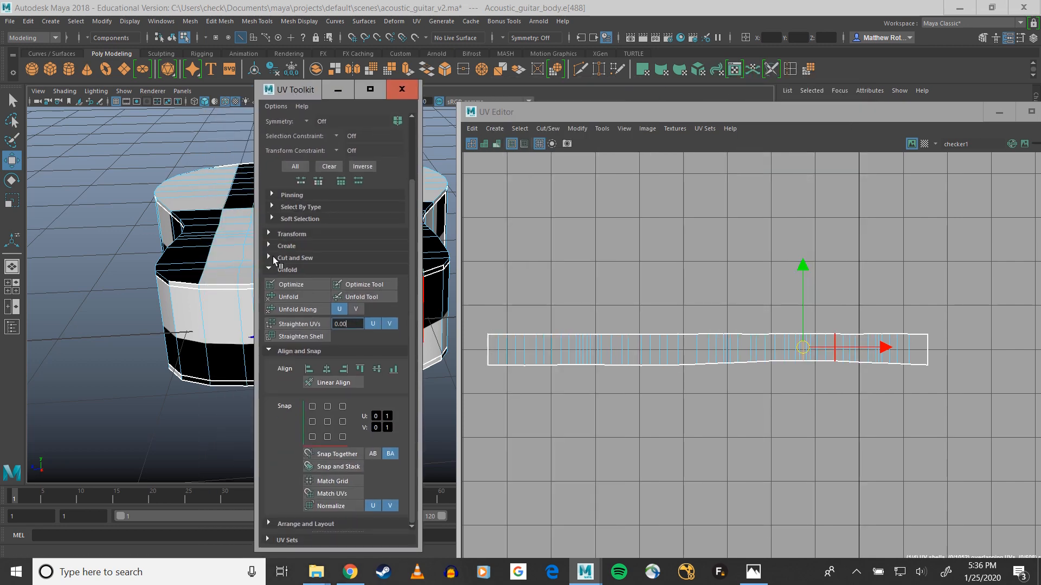
pyautogui.click(272, 256)
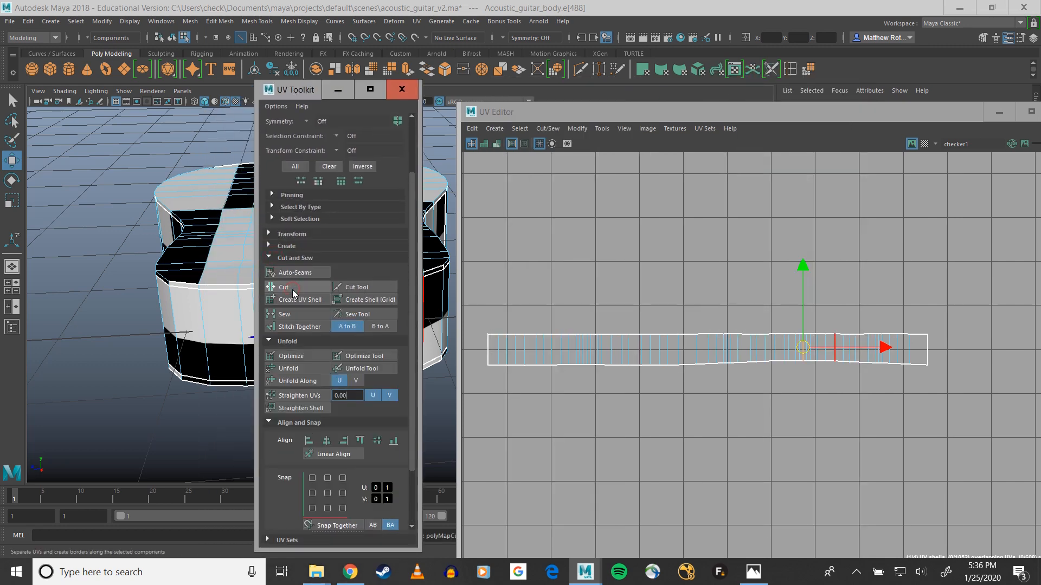
# Select the shorter cut-off piece of the side shell, and reposition and widen the UV Editor beside the UV Toolkit.
pyautogui.moveTo(907, 346); pyautogui.dragTo(880, 342, button='right')
pyautogui.click(879, 350)
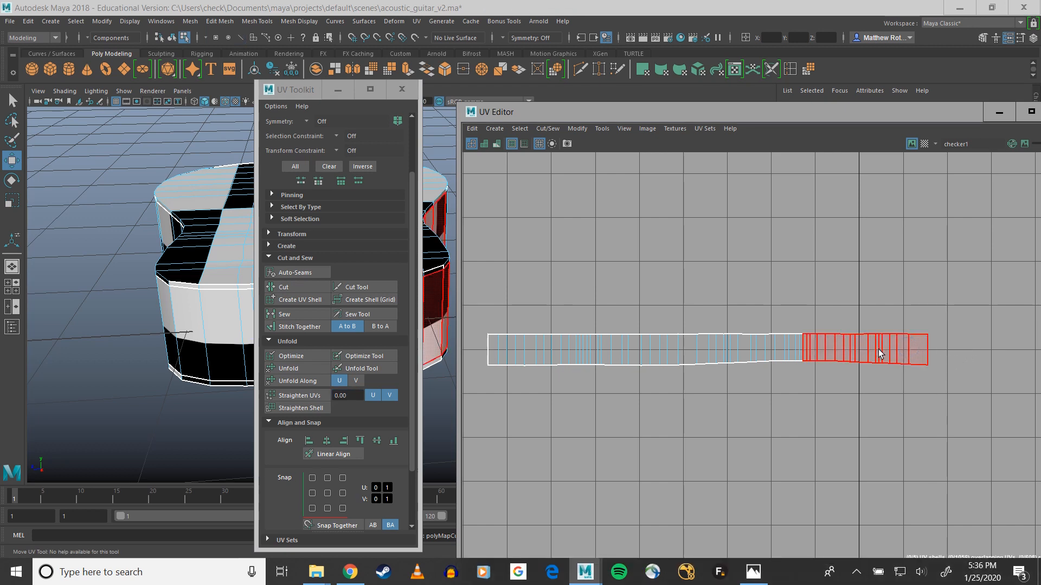
pyautogui.click(878, 350)
pyautogui.press('w')
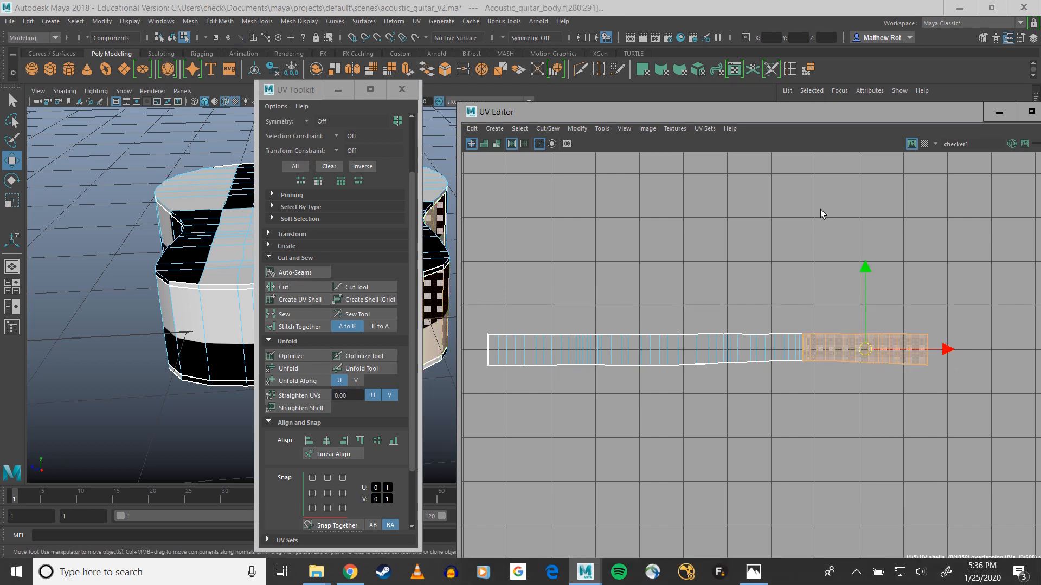
pyautogui.moveTo(748, 120); pyautogui.dragTo(799, 104)
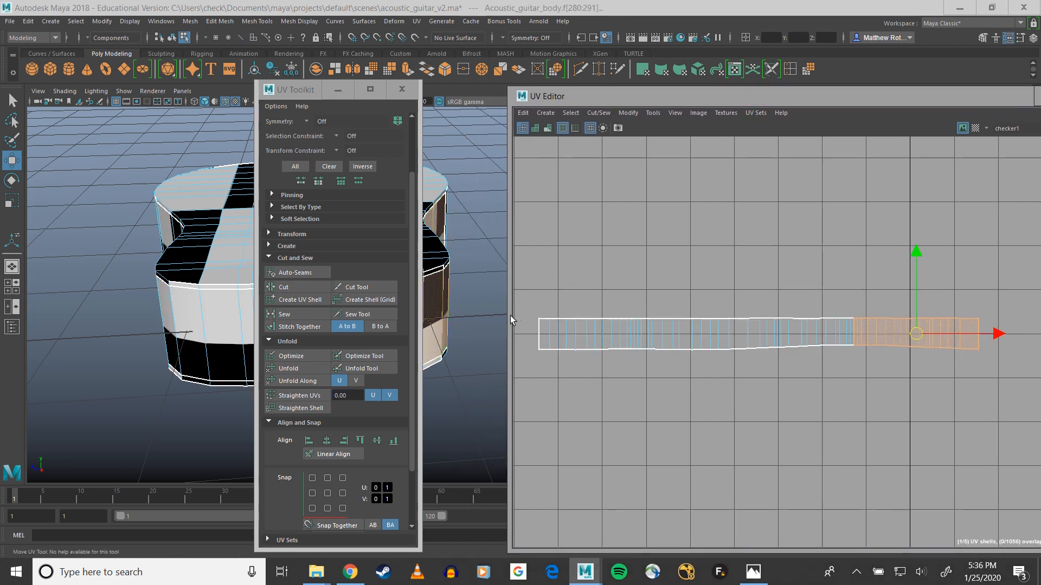
pyautogui.moveTo(508, 316); pyautogui.dragTo(473, 313)
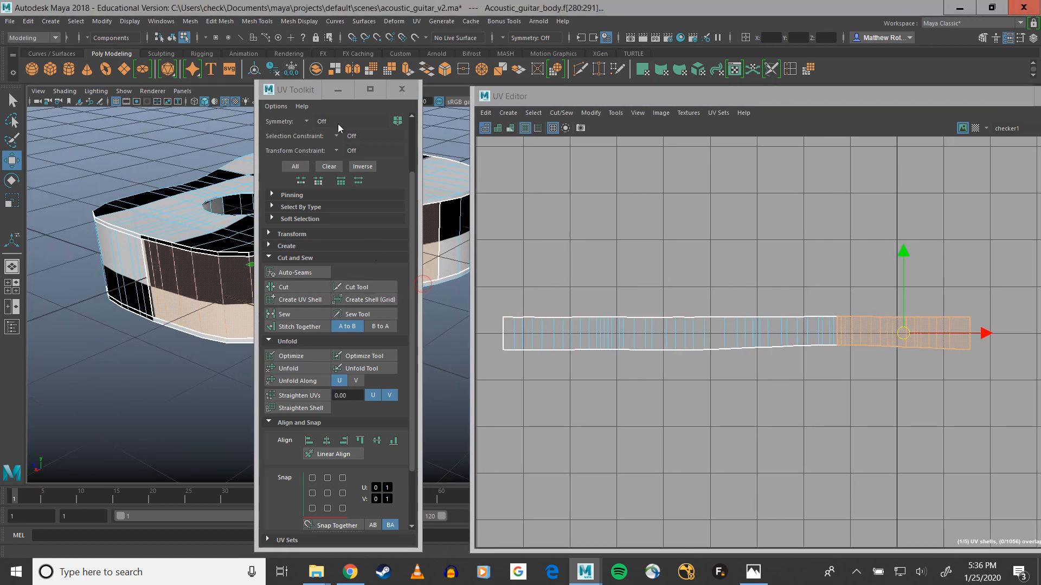
# Move the shorter side piece along U to the opposite end of the longer piece, and select the edge where they meet.
pyautogui.moveTo(311, 88); pyautogui.dragTo(89, 354)
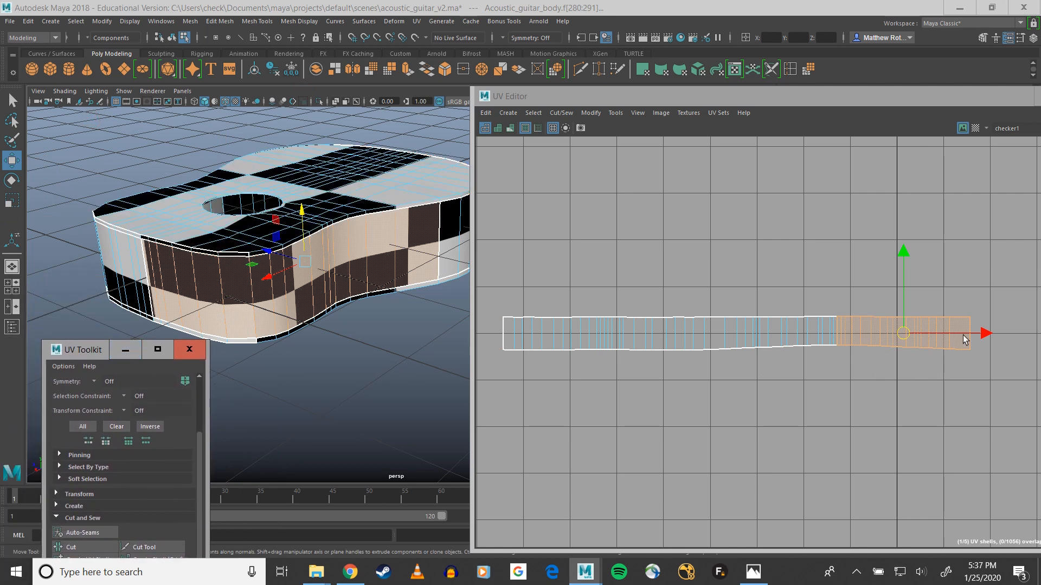
pyautogui.moveTo(964, 339); pyautogui.dragTo(499, 348)
pyautogui.keyDown('alt'); pyautogui.moveTo(518, 369); pyautogui.dragTo(684, 370, button='middle'); pyautogui.keyUp('alt')
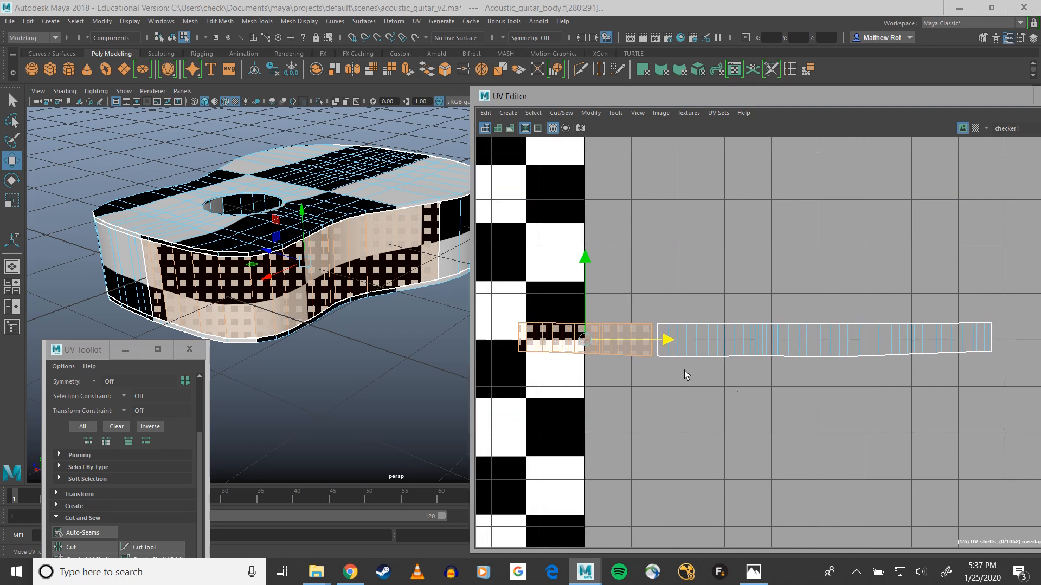
pyautogui.moveTo(672, 358); pyautogui.dragTo(668, 328, button='right')
pyautogui.click(654, 342)
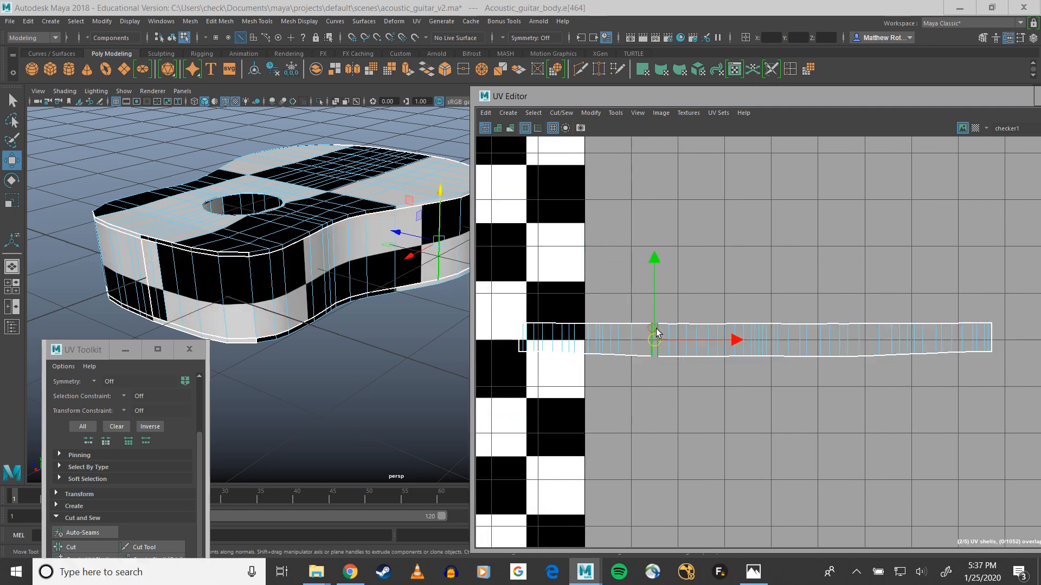
pyautogui.keyDown('alt'); pyautogui.moveTo(373, 319); pyautogui.dragTo(355, 317); pyautogui.keyUp('alt')
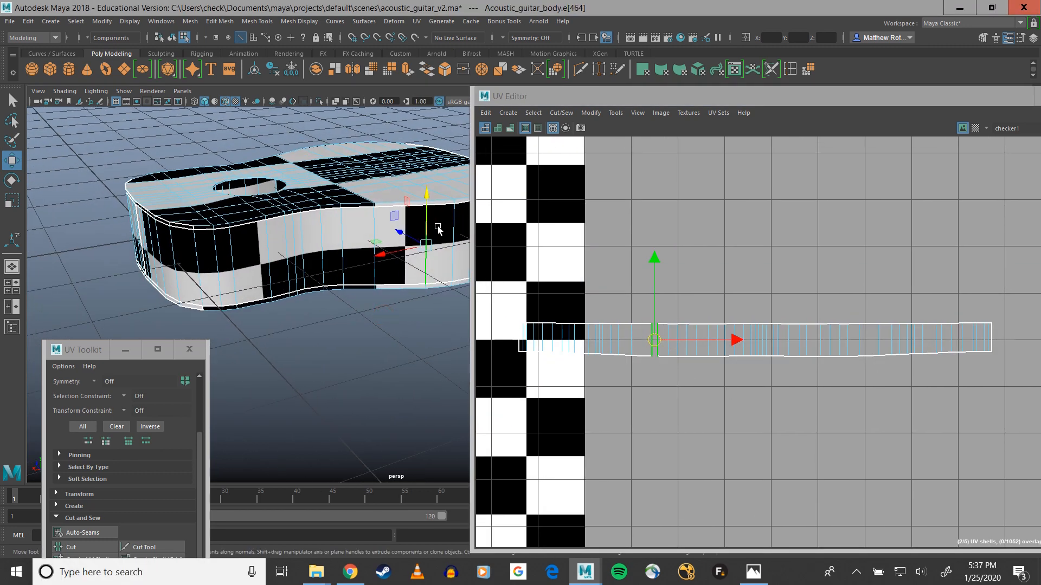
# Select the facing lower corner UVs of the two side pieces and snap the shells together with Snap Together set to BA.
pyautogui.scroll(2, 656, 362)
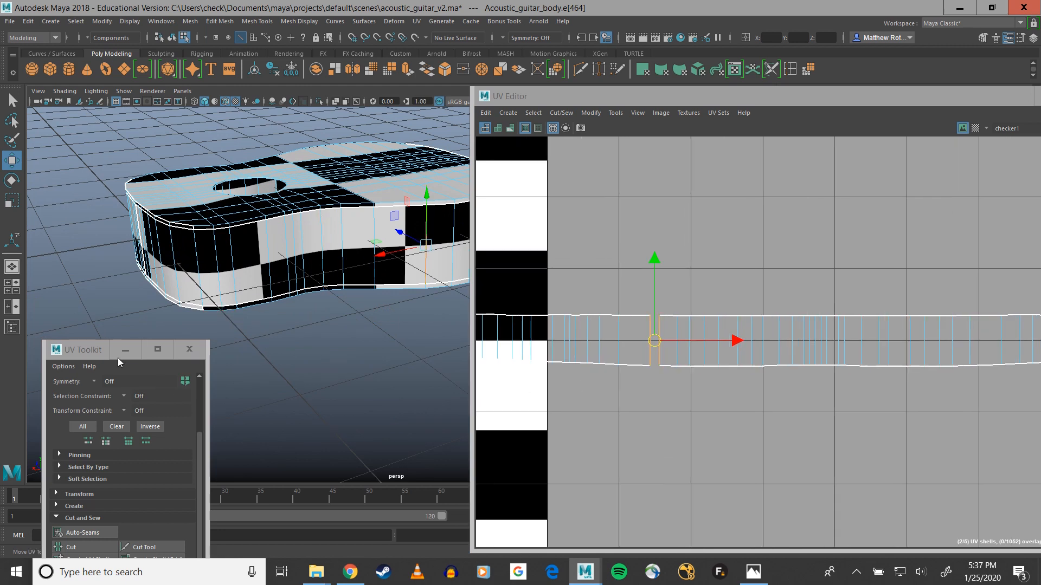
pyautogui.moveTo(100, 353); pyautogui.dragTo(155, 196)
pyautogui.rightClick(657, 366)
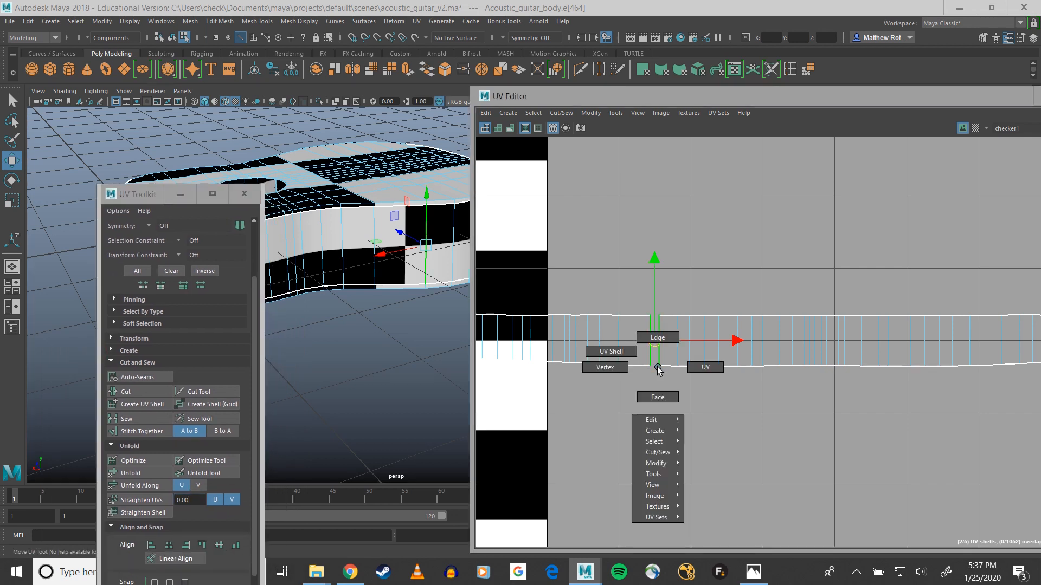
pyautogui.moveTo(657, 368); pyautogui.dragTo(695, 369, button='right')
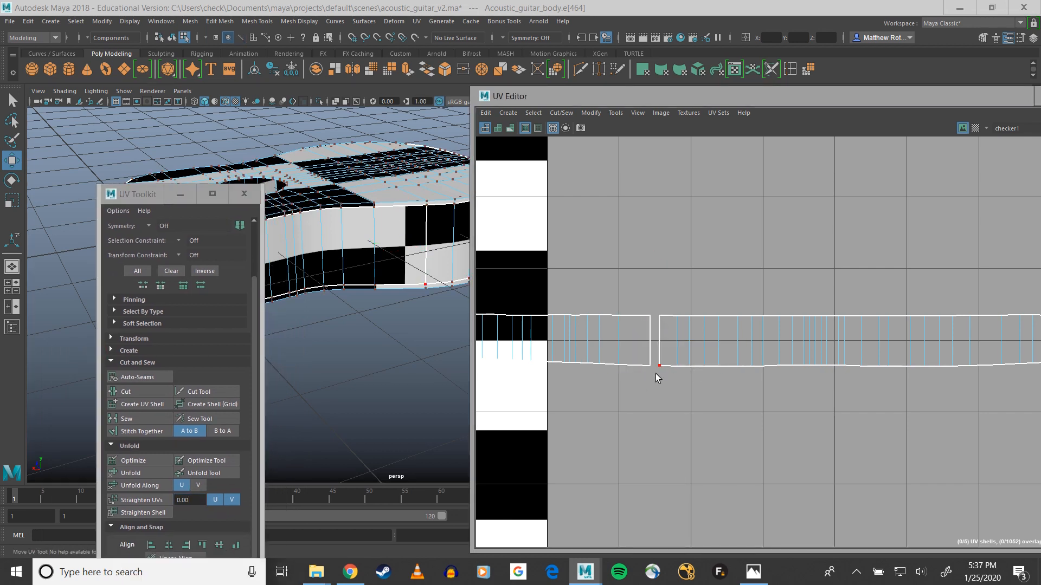
pyautogui.scroll(3, 654, 376)
pyautogui.click(647, 362)
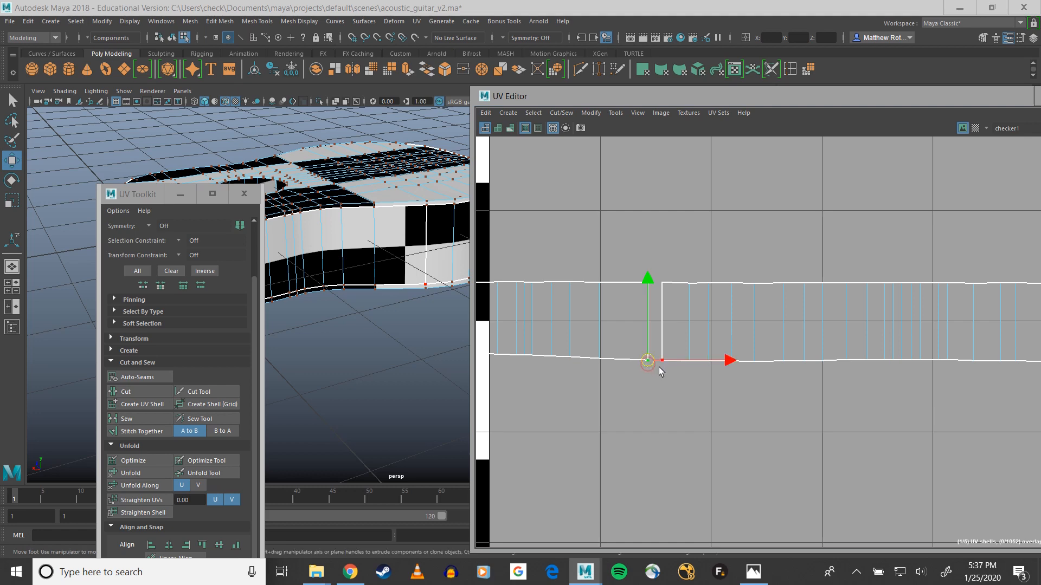
pyautogui.press('q')
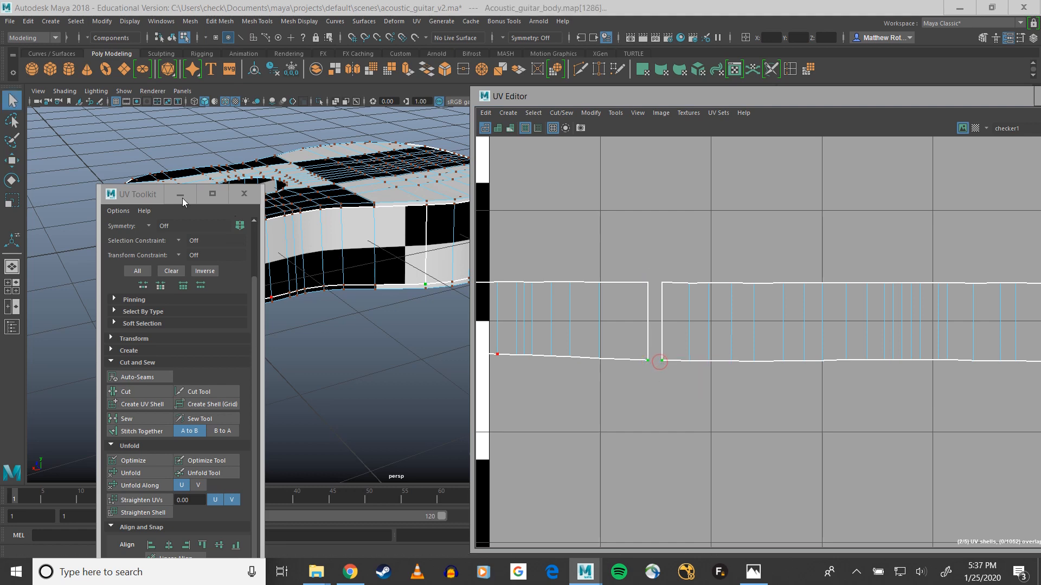
pyautogui.moveTo(126, 194); pyautogui.dragTo(117, 75)
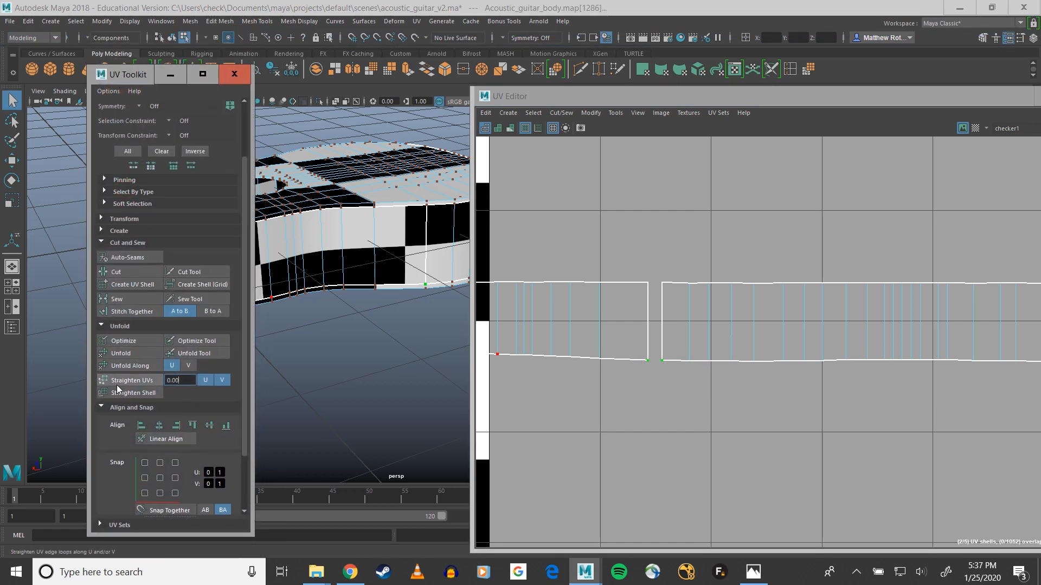
pyautogui.scroll(-3, 165, 434)
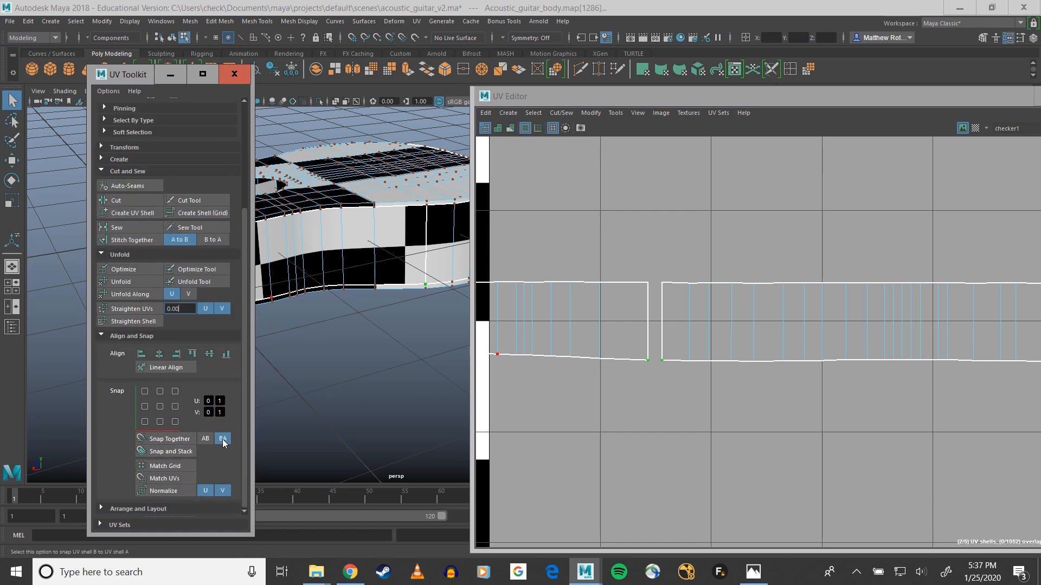
pyautogui.click(170, 439)
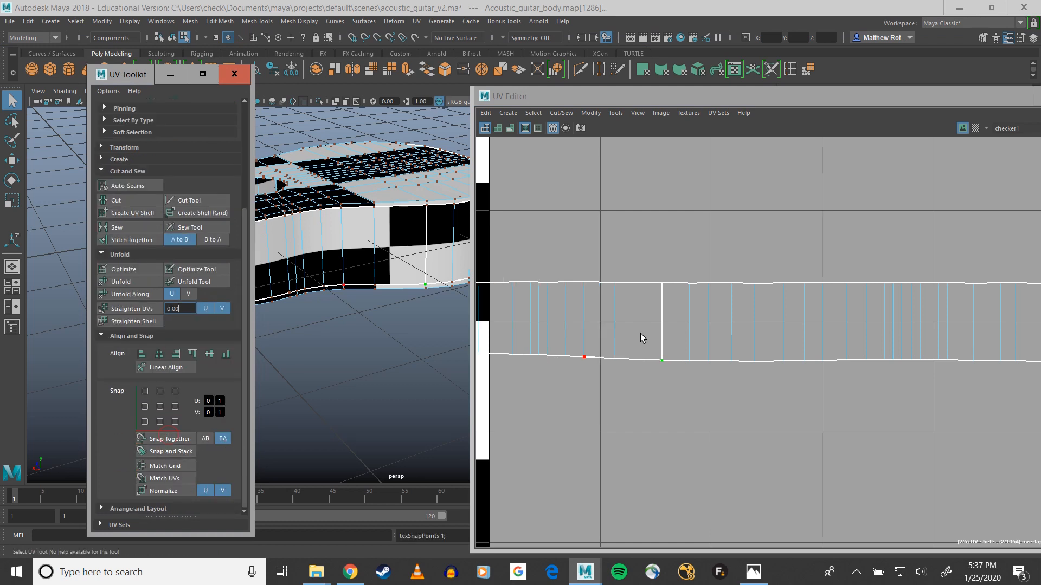
# Select the border edge between the two snapped side pieces and sew them into one UV shell.
pyautogui.moveTo(666, 319); pyautogui.dragTo(652, 295, button='right')
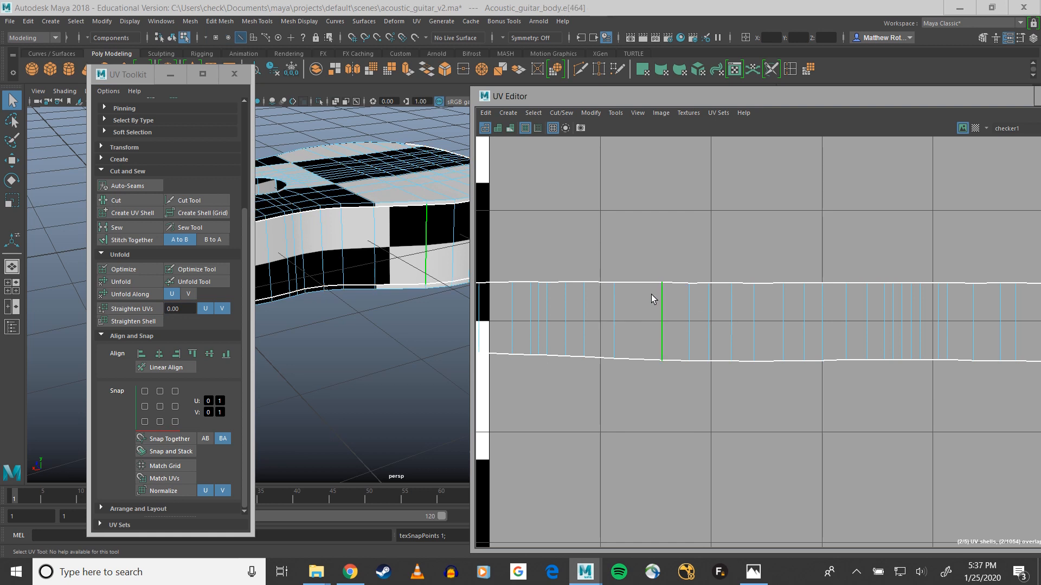
pyautogui.moveTo(652, 295); pyautogui.dragTo(672, 310)
pyautogui.click(121, 228)
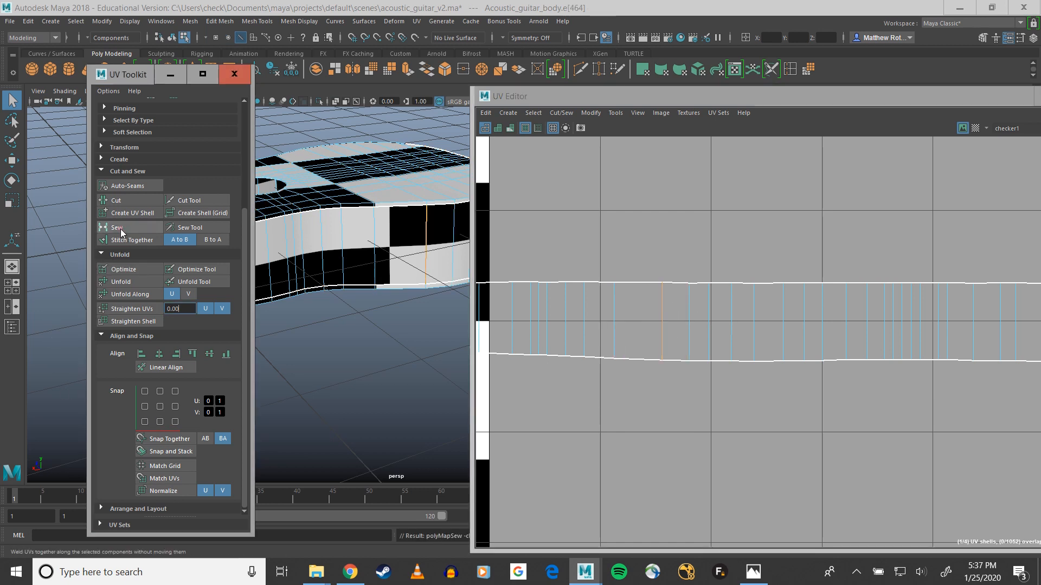
pyautogui.scroll(-3, 709, 340)
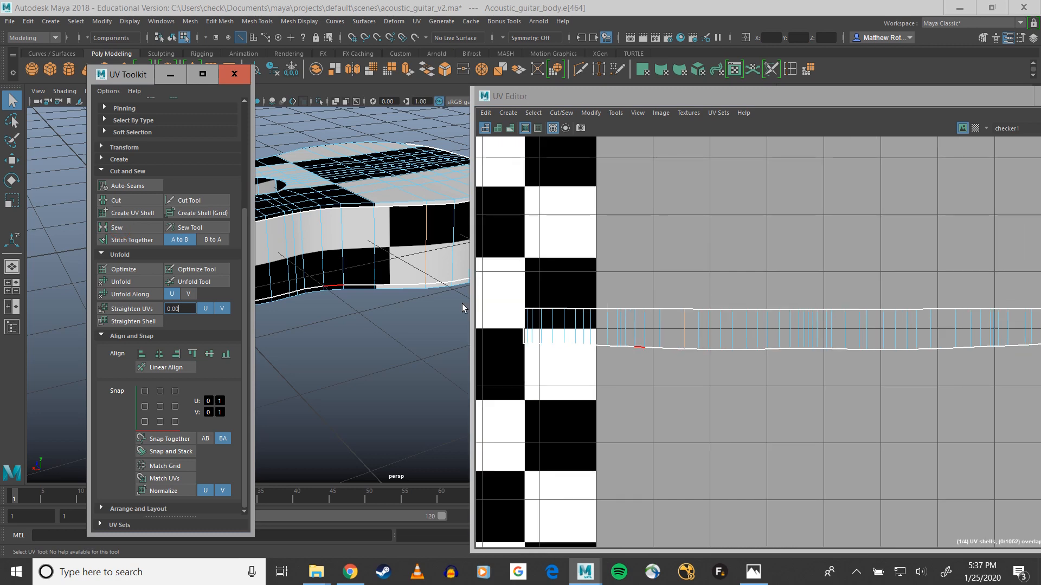
# Select the whole sewn side shell in the UV Editor, with the UV Toolkit moved clear of the model.
pyautogui.moveTo(115, 79); pyautogui.dragTo(278, 335)
pyautogui.keyDown('alt'); pyautogui.moveTo(278, 334); pyautogui.dragTo(244, 310); pyautogui.keyUp('alt')
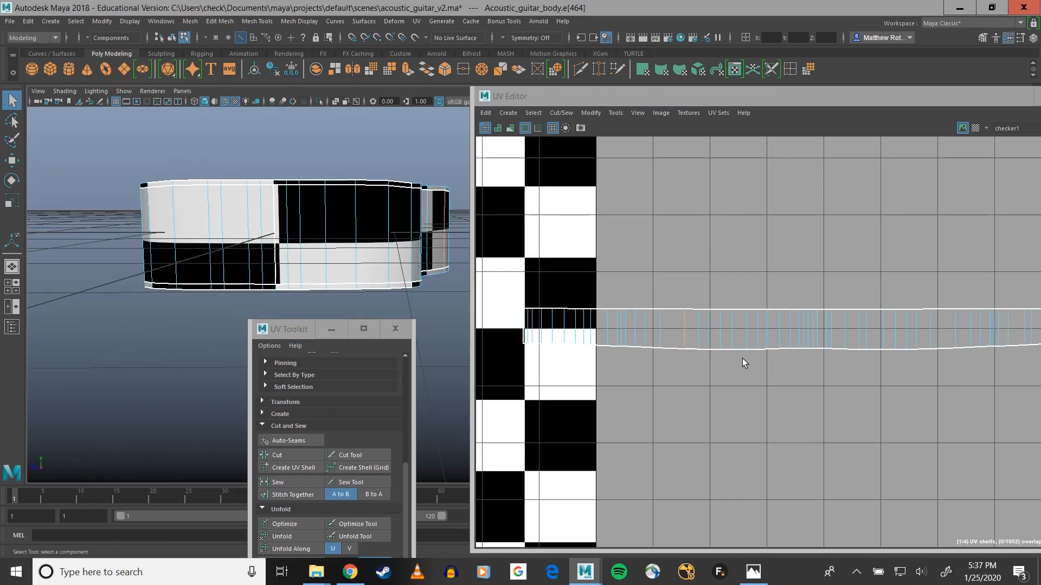
pyautogui.moveTo(765, 327); pyautogui.dragTo(765, 327, button='right')
pyautogui.click(847, 333)
pyautogui.scroll(-3, 848, 333)
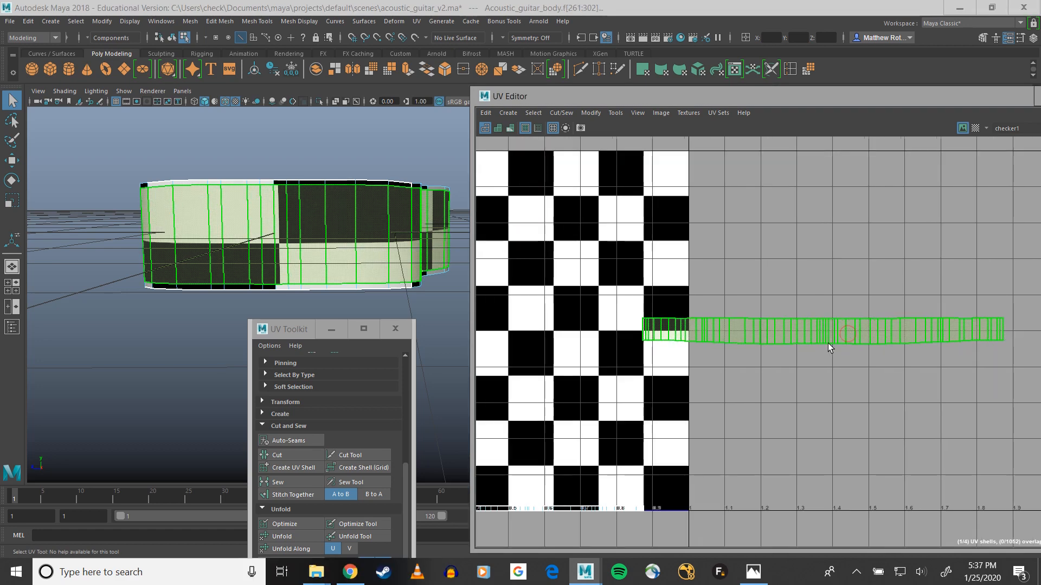
pyautogui.keyDown('alt'); pyautogui.moveTo(828, 343); pyautogui.dragTo(751, 369, button='middle'); pyautogui.keyUp('alt')
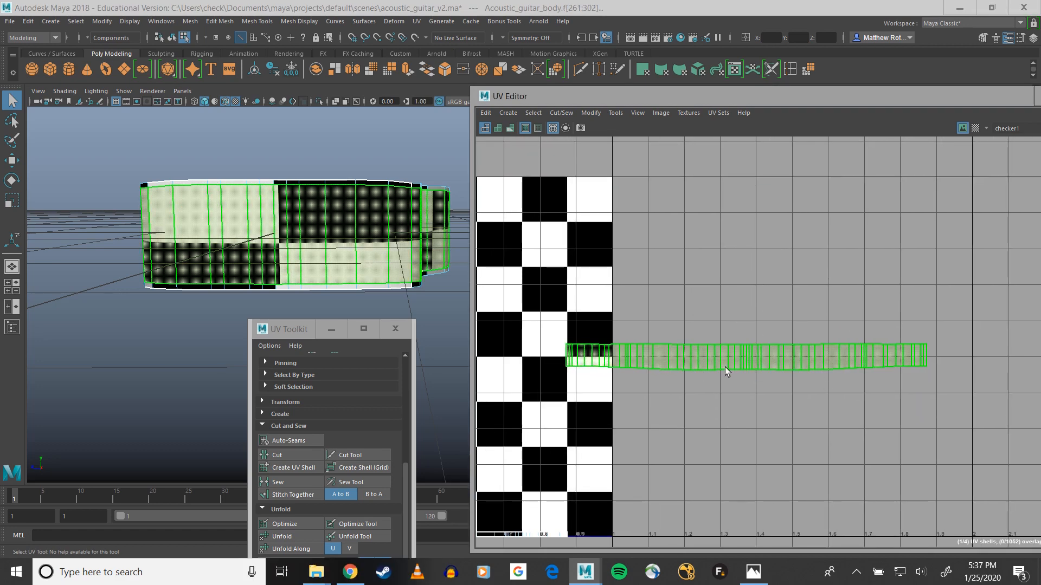
pyautogui.scroll(-2, 829, 433)
pyautogui.keyDown('alt'); pyautogui.moveTo(638, 381); pyautogui.dragTo(756, 384, button='middle'); pyautogui.keyUp('alt')
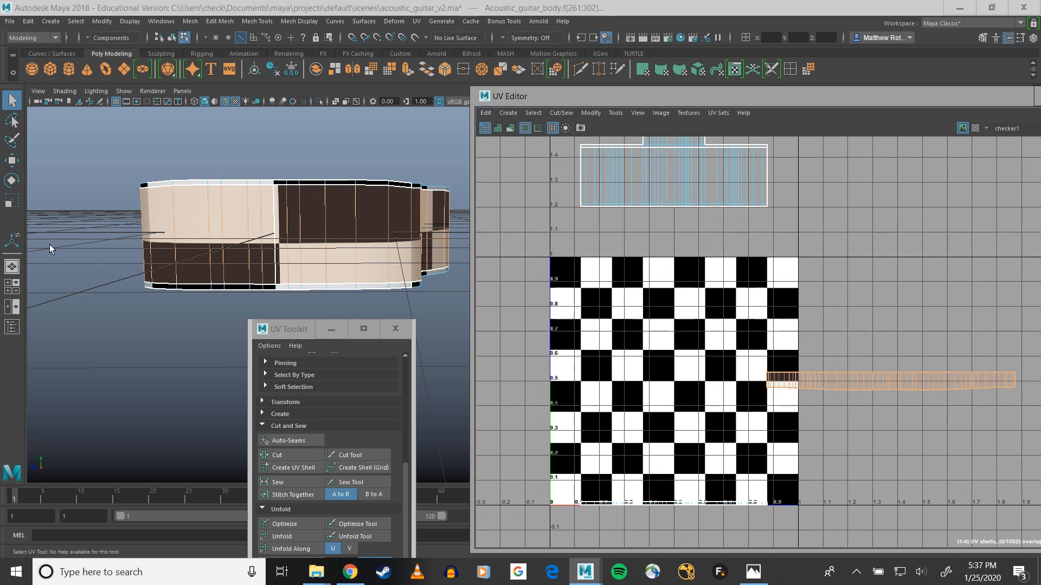
# Examine the checker pattern on the guitar body's top, sound hole and side from several angles.
pyautogui.keyDown('alt'); pyautogui.moveTo(51, 247); pyautogui.dragTo(211, 311); pyautogui.keyUp('alt')
pyautogui.keyDown('alt'); pyautogui.moveTo(224, 237); pyautogui.dragTo(60, 117, button='middle'); pyautogui.keyUp('alt')
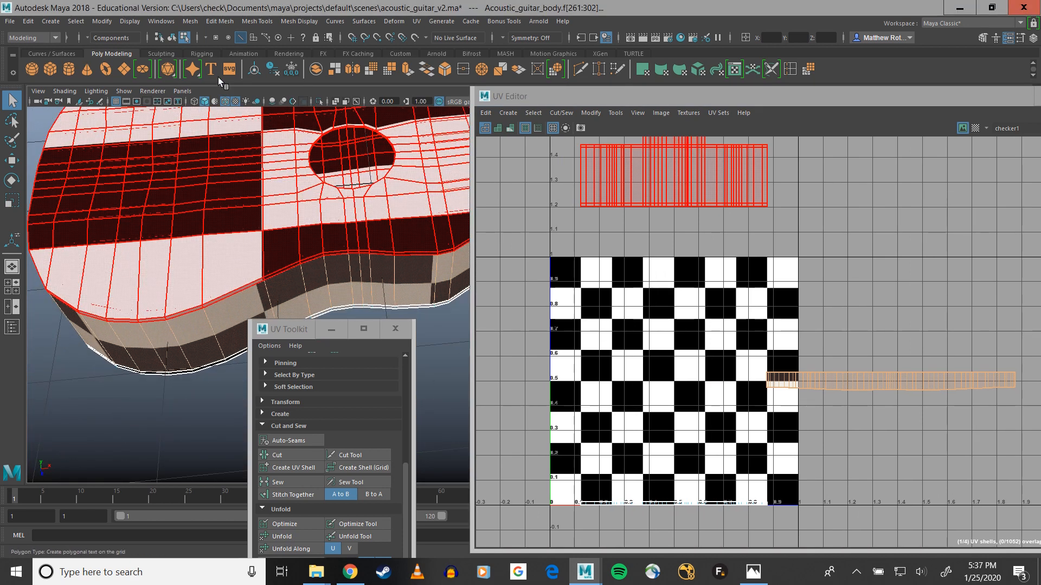
pyautogui.scroll(5, 340, 199)
pyautogui.keyDown('alt'); pyautogui.moveTo(336, 128); pyautogui.dragTo(334, 297, button='middle'); pyautogui.keyUp('alt')
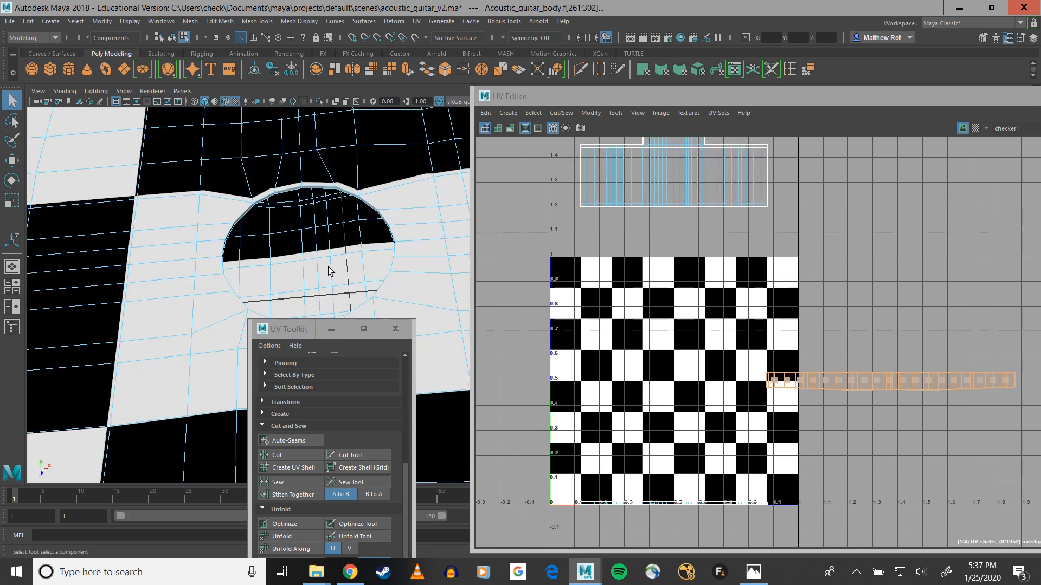
pyautogui.keyDown('alt'); pyautogui.moveTo(331, 271); pyautogui.dragTo(181, 258); pyautogui.keyUp('alt')
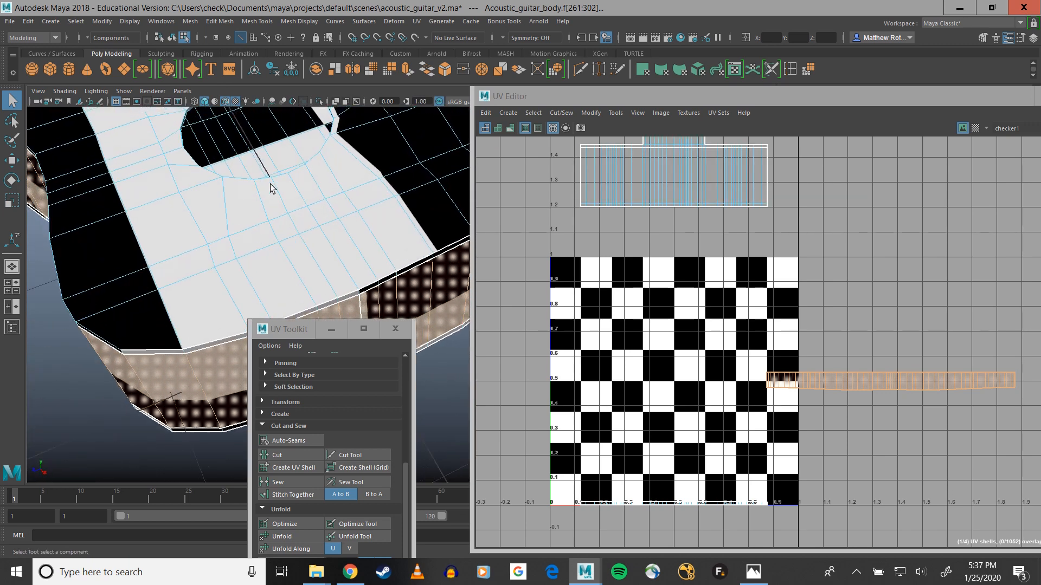
pyautogui.keyDown('alt'); pyautogui.moveTo(271, 188); pyautogui.dragTo(142, 177); pyautogui.keyUp('alt')
pyautogui.click(182, 168)
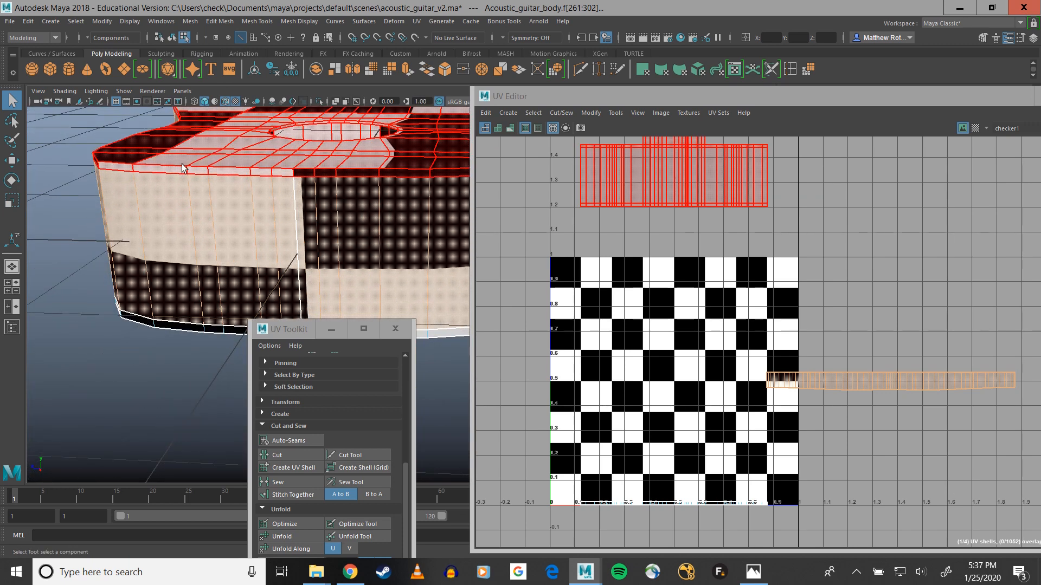
pyautogui.keyDown('alt'); pyautogui.moveTo(306, 140); pyautogui.dragTo(378, 220); pyautogui.keyUp('alt')
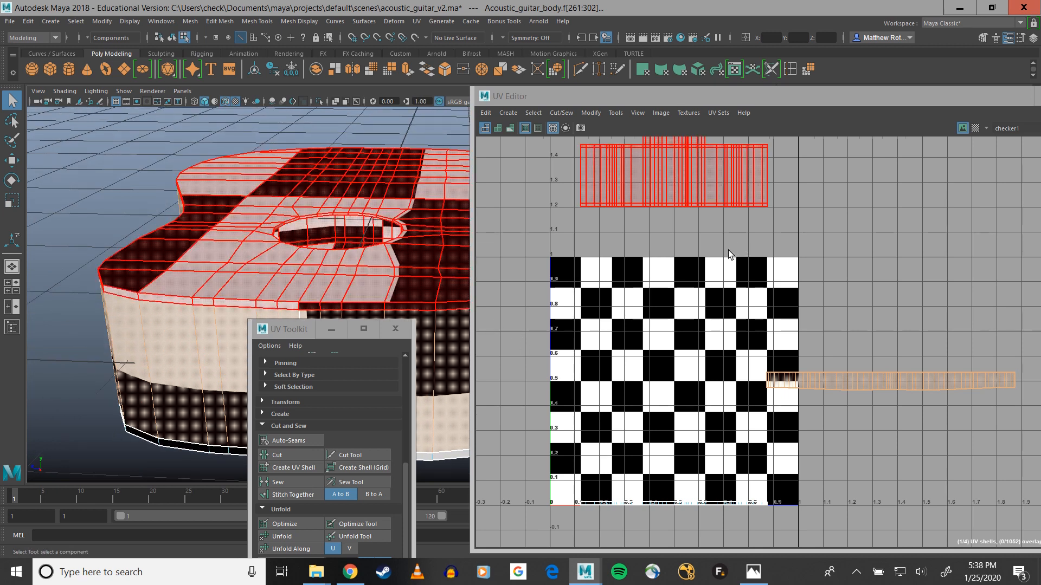
pyautogui.scroll(-1, 728, 249)
# Select the UV shell above the checker tile that contains the body's top and sound hole.
pyautogui.moveTo(211, 232); pyautogui.dragTo(237, 233, button='right')
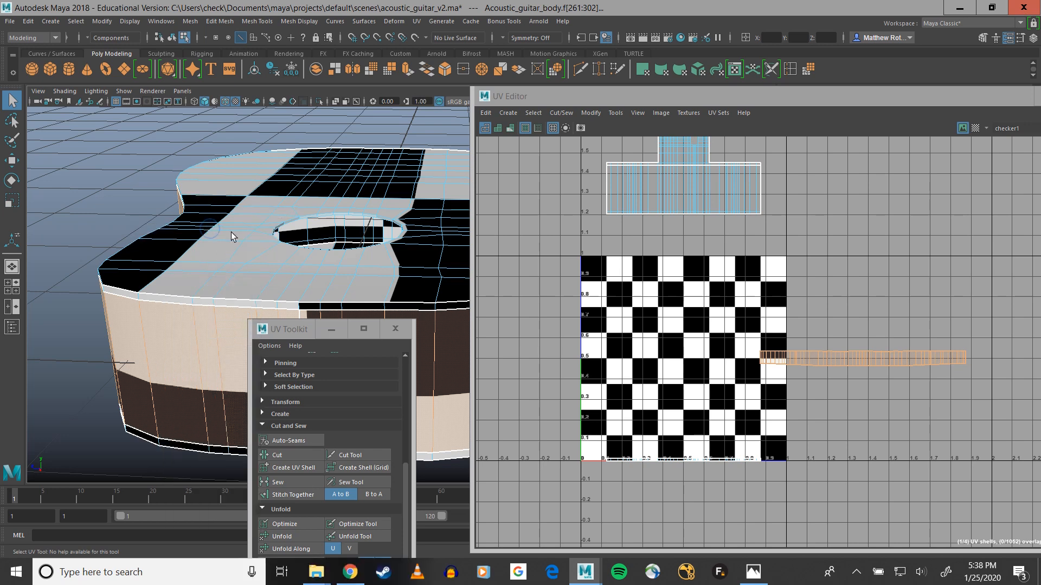
pyautogui.moveTo(211, 205)
pyautogui.keyDown('alt'); pyautogui.mouseDown()
pyautogui.moveTo(179, 228)
pyautogui.moveTo(225, 220)
pyautogui.mouseUp(); pyautogui.keyUp('alt')
pyautogui.moveTo(226, 216); pyautogui.dragTo(179, 213, button='right')
pyautogui.moveTo(655, 179); pyautogui.dragTo(631, 179, button='right')
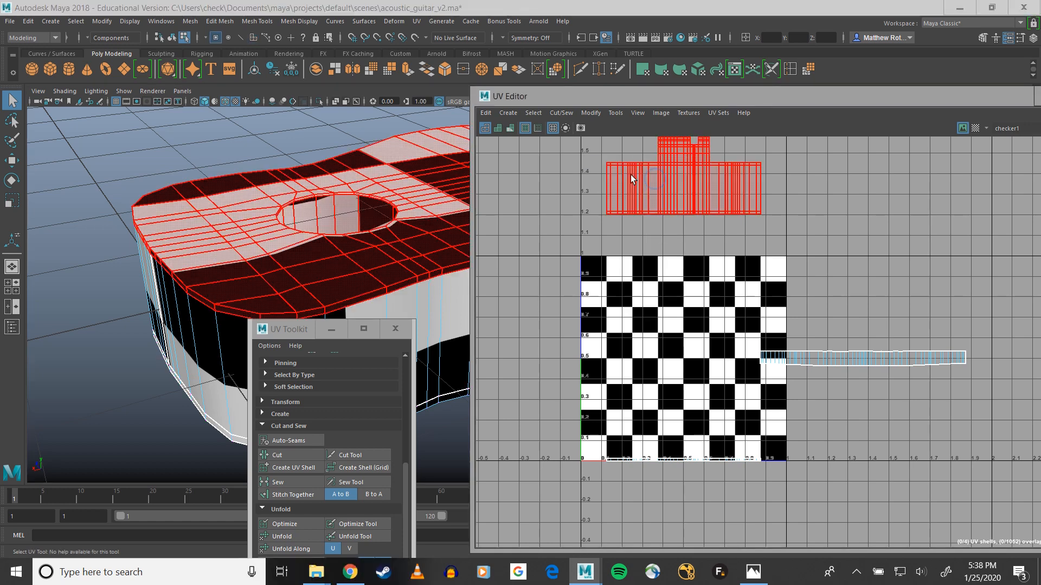
pyautogui.click(639, 177)
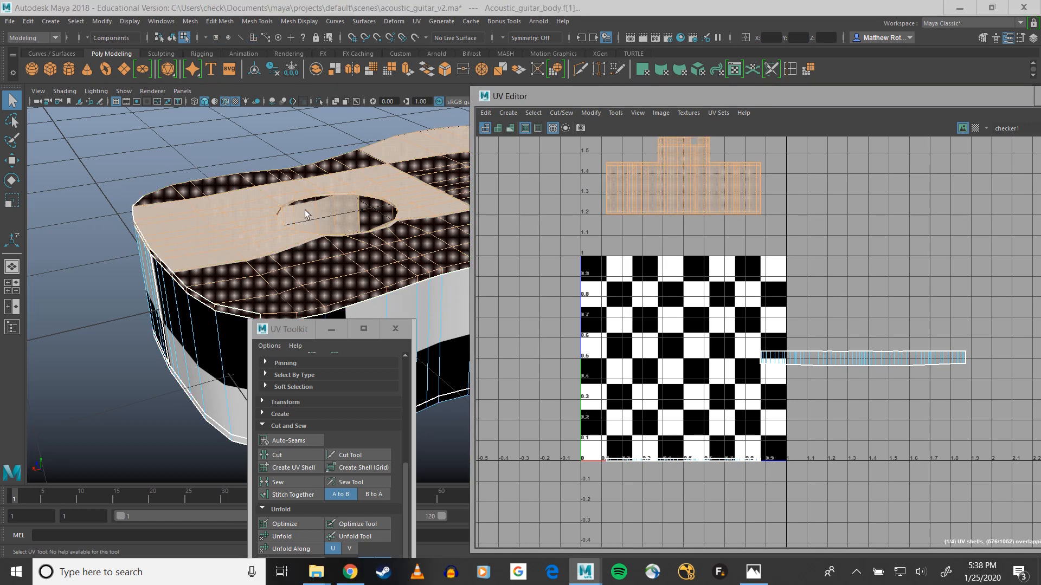
# Switch to edge selection and select the first edges along the rim of the sound hole.
pyautogui.scroll(3, 302, 249)
pyautogui.keyDown('alt'); pyautogui.moveTo(313, 225); pyautogui.dragTo(332, 291, button='middle'); pyautogui.keyUp('alt')
pyautogui.scroll(3, 331, 291)
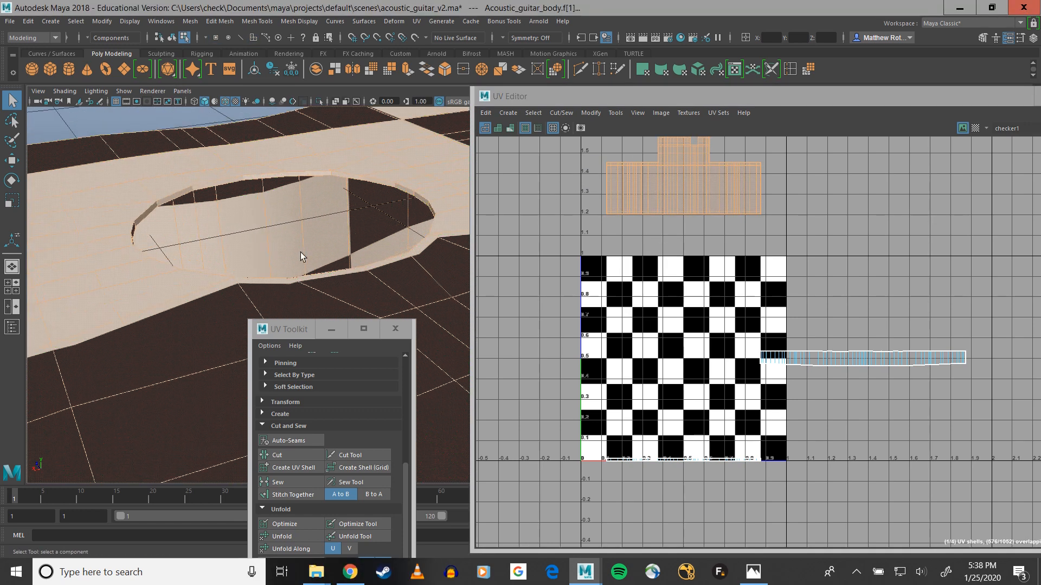
pyautogui.keyDown('alt'); pyautogui.moveTo(296, 253); pyautogui.dragTo(216, 237); pyautogui.keyUp('alt')
pyautogui.scroll(2, 199, 223)
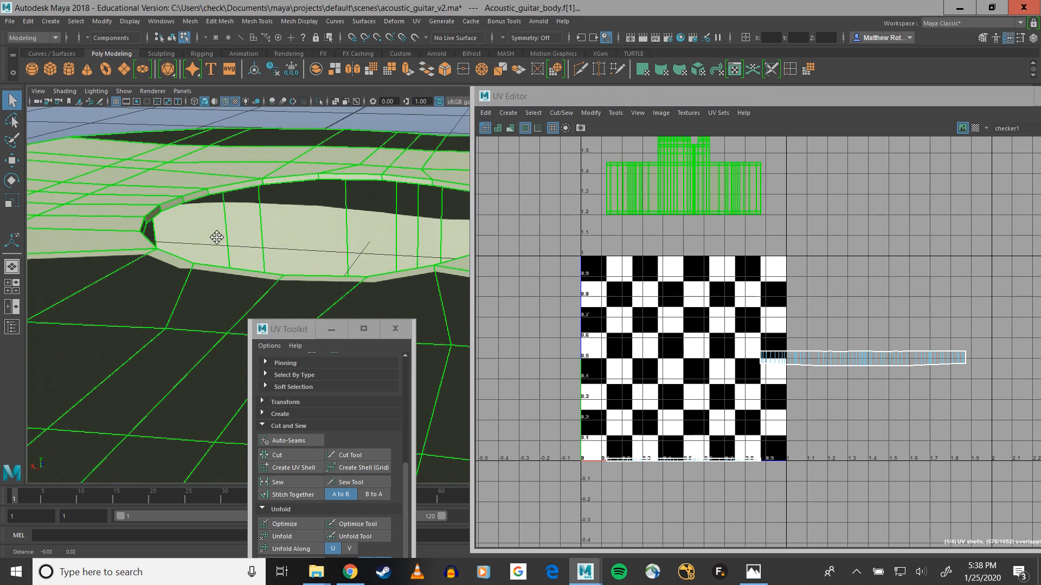
pyautogui.moveTo(207, 180); pyautogui.dragTo(206, 148, button='right')
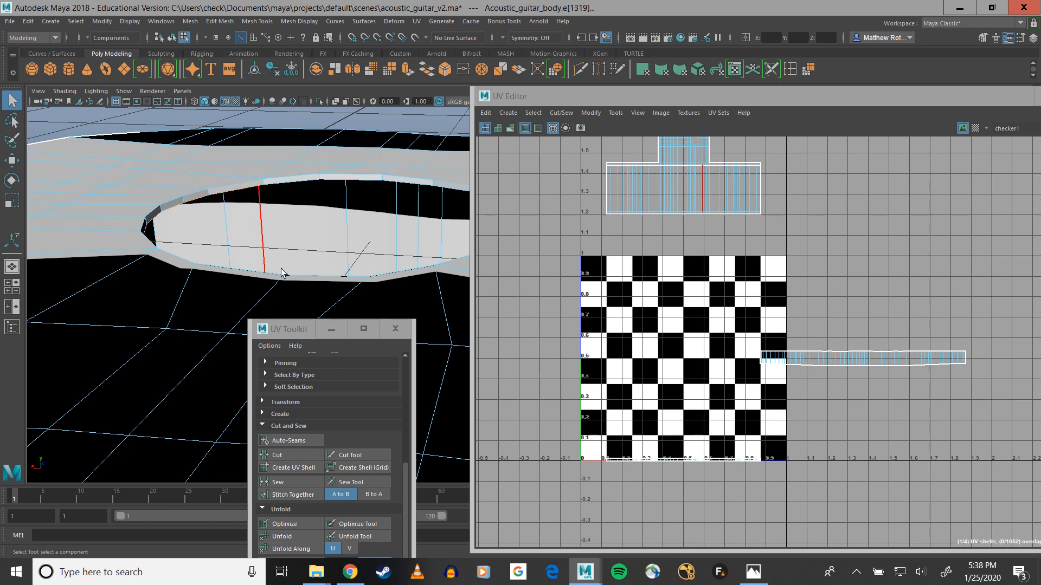
pyautogui.keyDown('alt'); pyautogui.moveTo(314, 246); pyautogui.dragTo(275, 182); pyautogui.keyUp('alt')
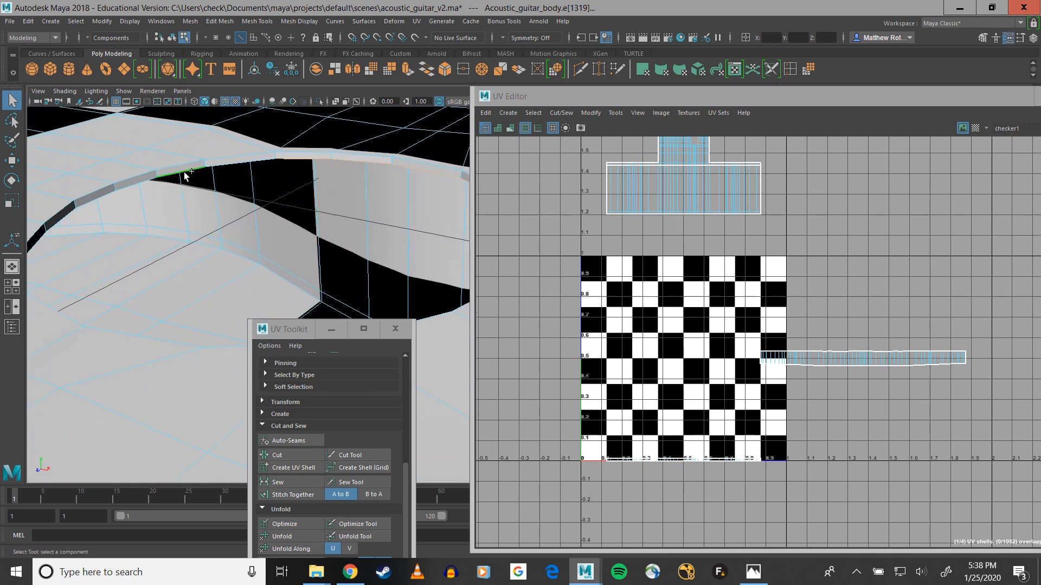
pyautogui.keyDown('alt'); pyautogui.moveTo(254, 166); pyautogui.dragTo(186, 166); pyautogui.keyUp('alt')
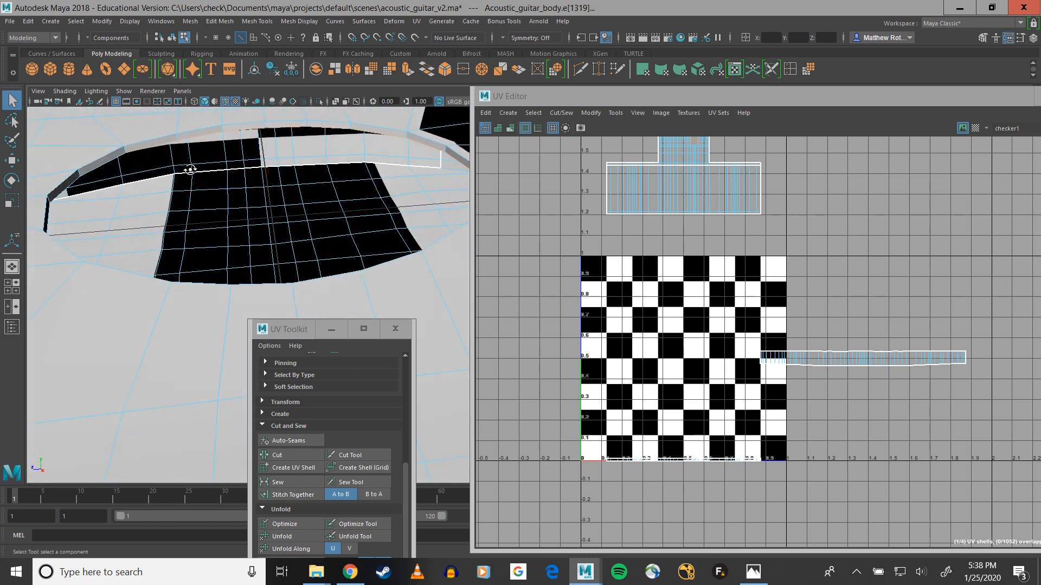
# Add the remaining edges around the rim of the sound hole to the edge selection.
pyautogui.press('super')
pyautogui.click(285, 8)
pyautogui.keyDown('alt'); pyautogui.moveTo(286, 131); pyautogui.dragTo(228, 130); pyautogui.keyUp('alt')
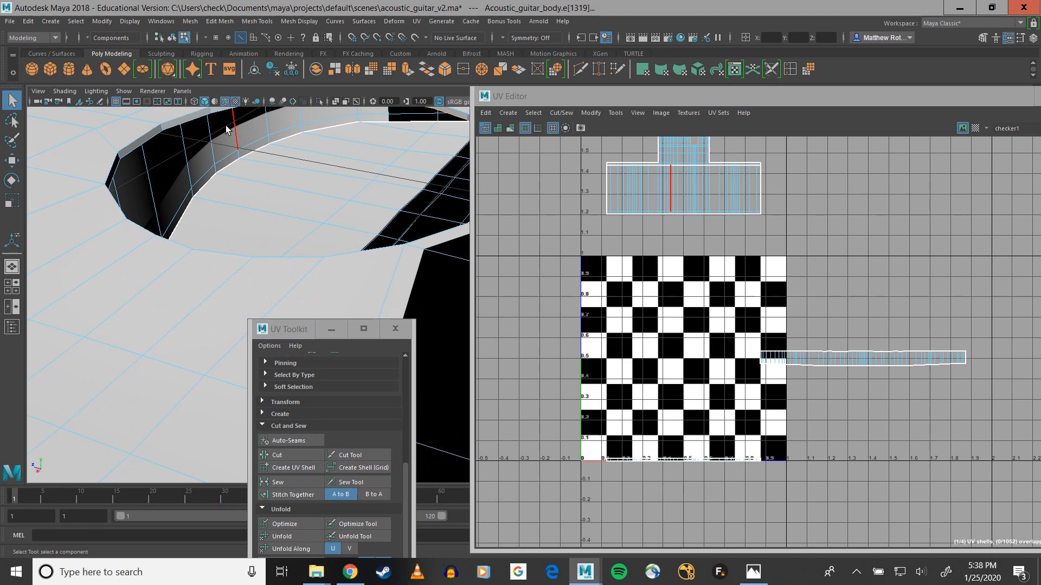
pyautogui.click(198, 116)
pyautogui.keyDown('alt'); pyautogui.moveTo(252, 122); pyautogui.dragTo(233, 201); pyautogui.keyUp('alt')
pyautogui.click(353, 244)
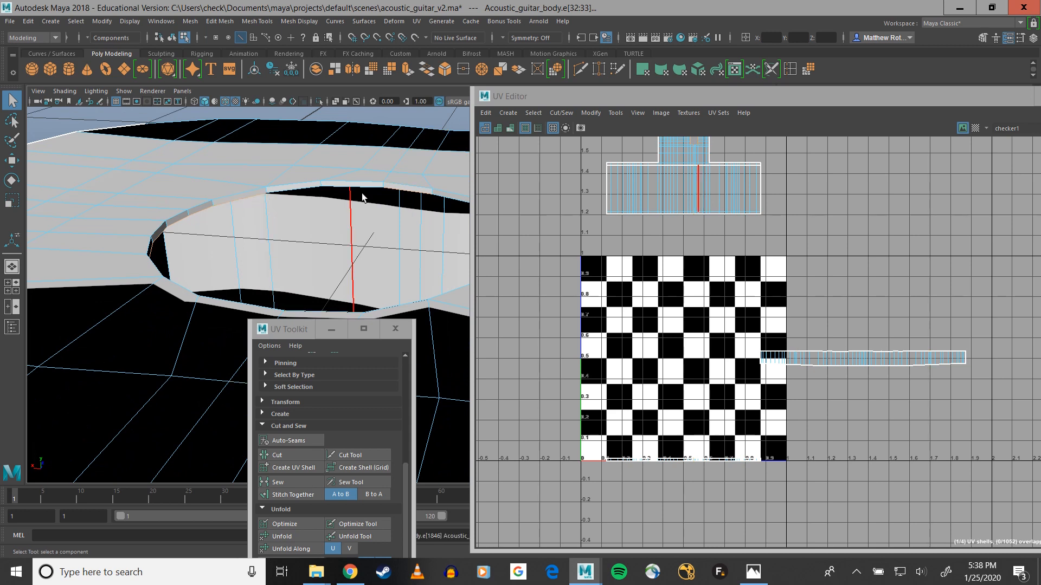
pyautogui.keyDown('alt'); pyautogui.moveTo(437, 232); pyautogui.dragTo(347, 218); pyautogui.keyUp('alt')
pyautogui.click(396, 199)
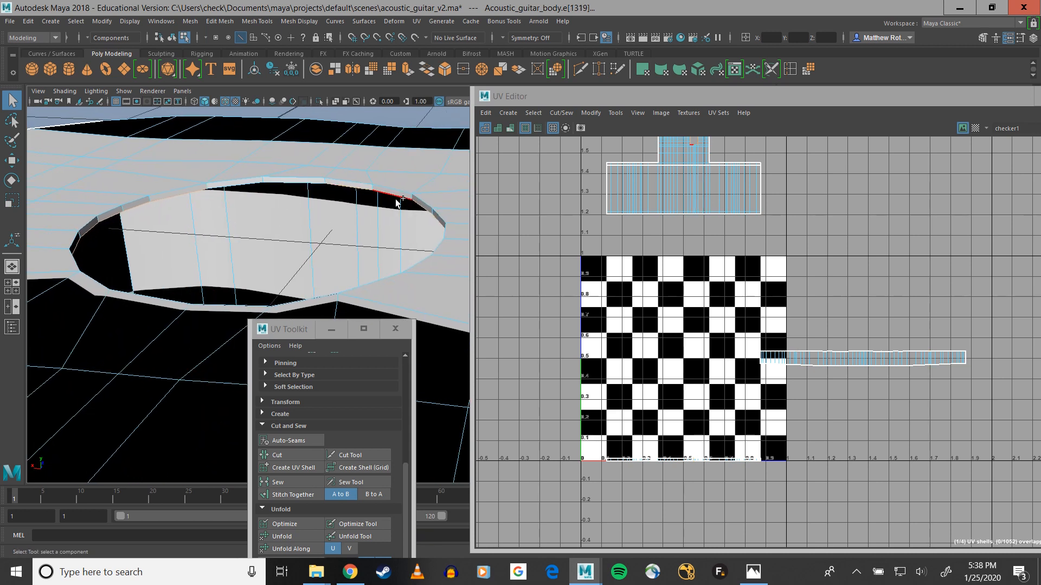
pyautogui.keyDown('shift'); pyautogui.click(395, 196); pyautogui.keyUp('shift')
pyautogui.click(360, 205)
pyautogui.click(310, 255)
# Cut the UVs along the selected edge loop around the rim of the sound hole.
pyautogui.keyDown('alt'); pyautogui.moveTo(291, 262); pyautogui.dragTo(190, 170); pyautogui.keyUp('alt')
pyautogui.keyDown('alt'); pyautogui.moveTo(191, 170); pyautogui.dragTo(272, 178, button='middle'); pyautogui.keyUp('alt')
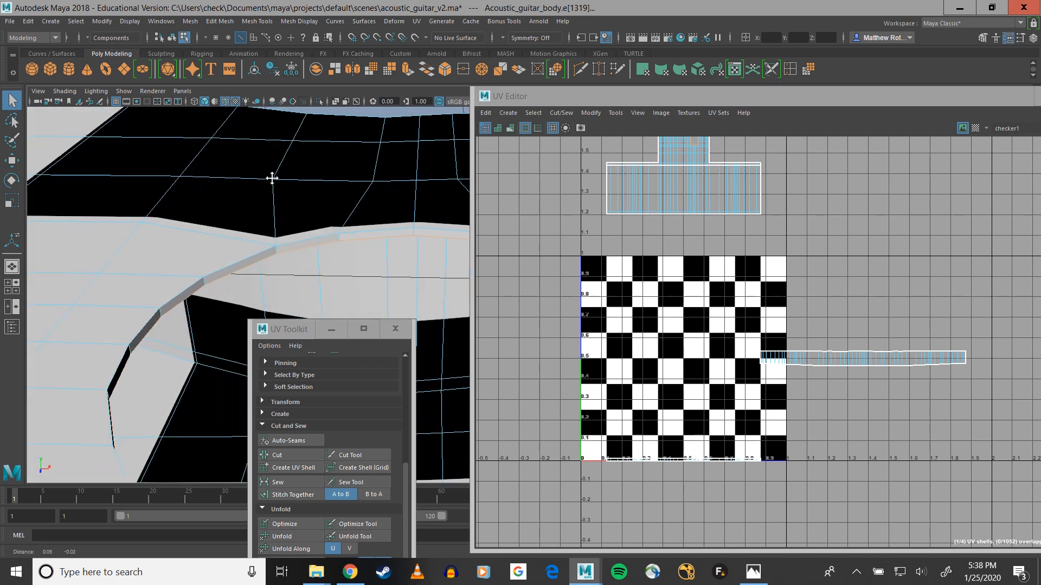
pyautogui.keyDown('alt'); pyautogui.moveTo(272, 178); pyautogui.dragTo(298, 199); pyautogui.keyUp('alt')
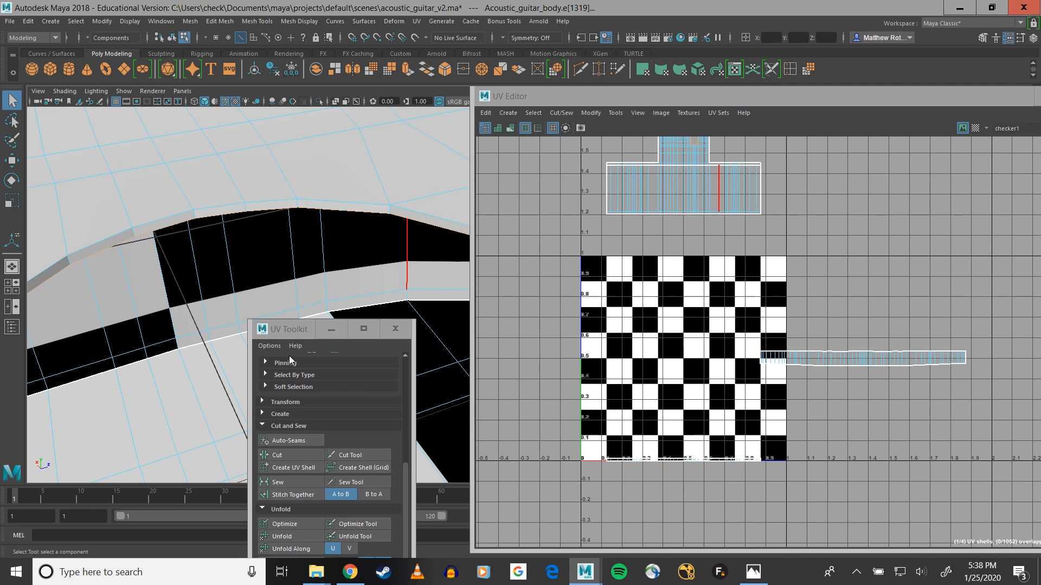
pyautogui.moveTo(287, 327); pyautogui.dragTo(313, 125)
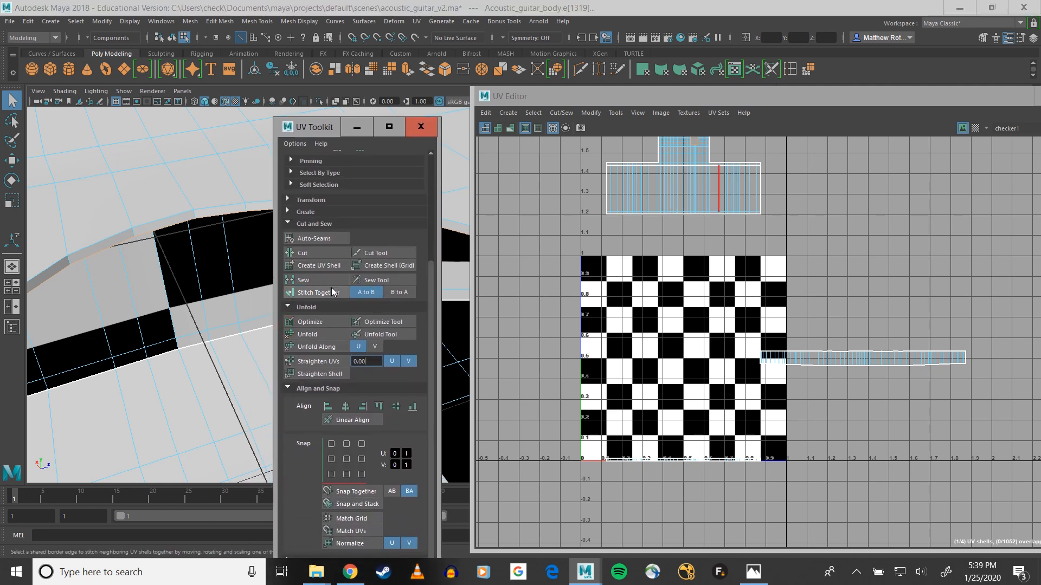
pyautogui.click(308, 252)
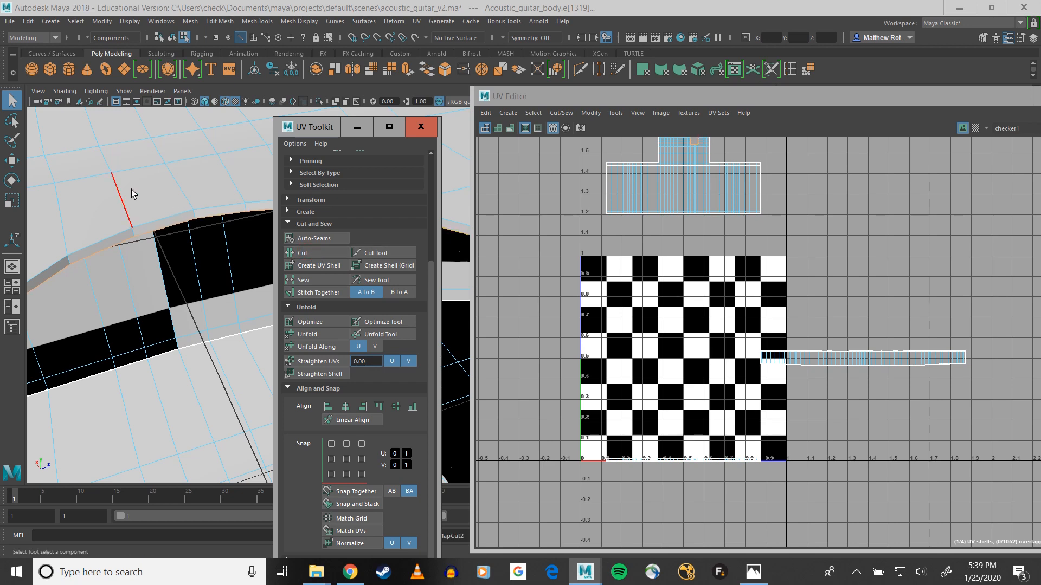
# Switch to UV shell selection and select the shell of the body's top, with the UV Toolkit moved clear of the model.
pyautogui.keyDown('alt'); pyautogui.moveTo(131, 190); pyautogui.dragTo(184, 190); pyautogui.keyUp('alt')
pyautogui.keyDown('alt'); pyautogui.moveTo(184, 191); pyautogui.dragTo(196, 194, button='middle'); pyautogui.keyUp('alt')
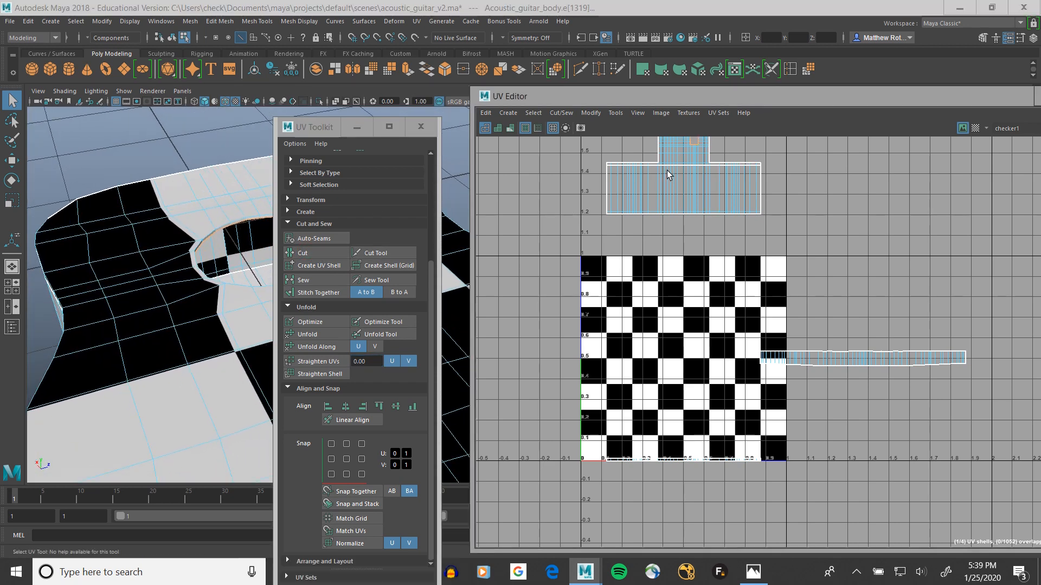
pyautogui.moveTo(667, 170); pyautogui.dragTo(604, 155, button='right')
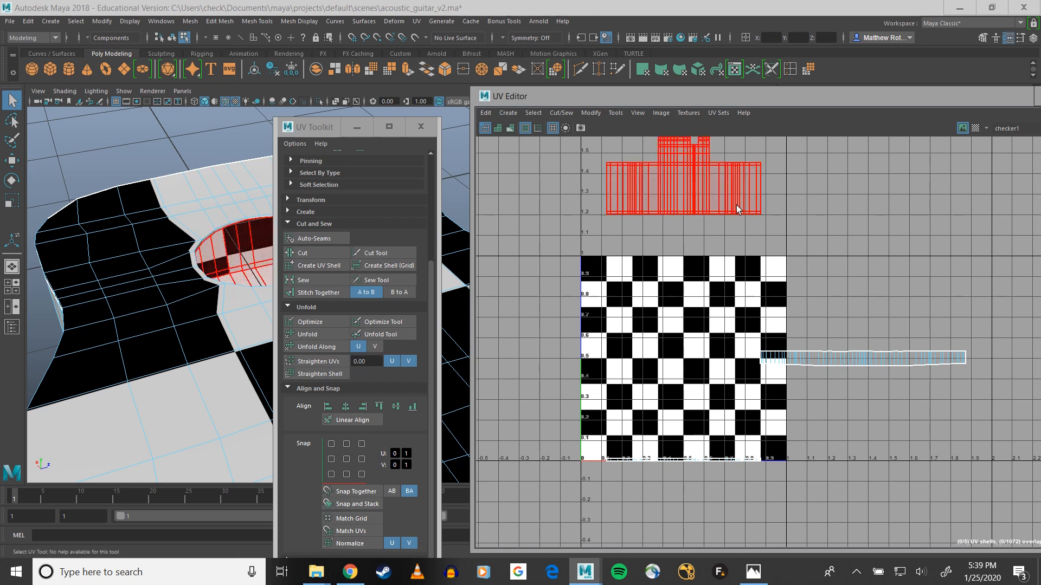
pyautogui.keyDown('alt'); pyautogui.moveTo(736, 205); pyautogui.dragTo(724, 323, button='middle'); pyautogui.keyUp('alt')
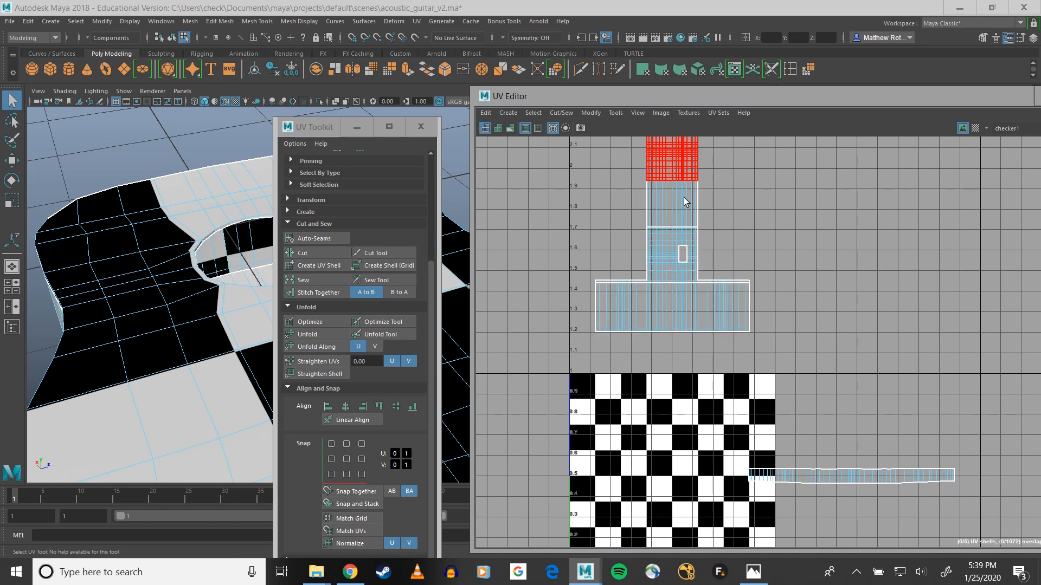
pyautogui.click(681, 259)
pyautogui.moveTo(310, 128); pyautogui.dragTo(78, 388)
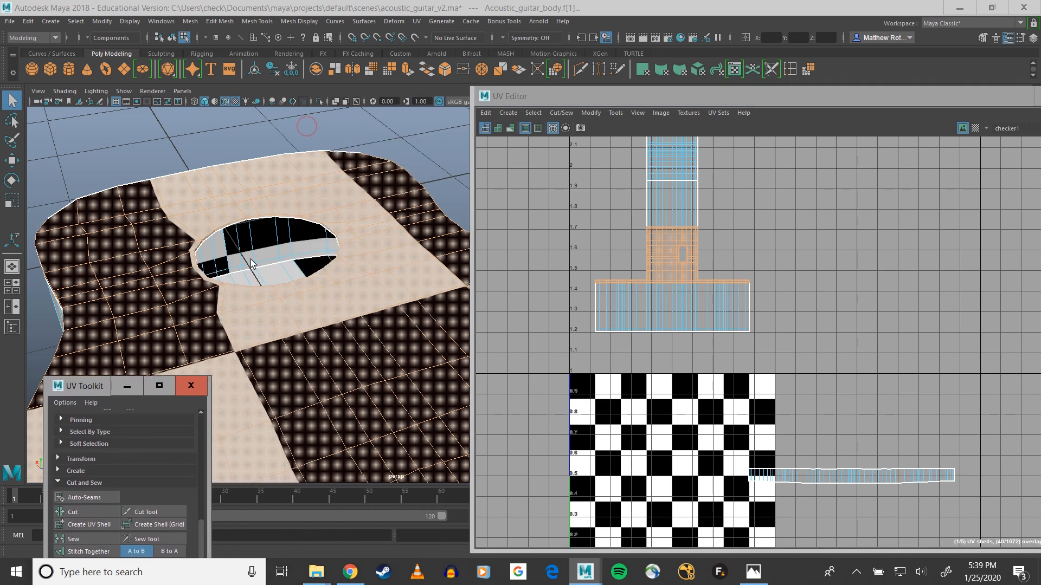
# Move the UV shell of the body's top sideways into the empty space beside the other shells.
pyautogui.scroll(-5, 251, 264)
pyautogui.keyDown('alt'); pyautogui.moveTo(251, 264); pyautogui.dragTo(287, 260); pyautogui.keyUp('alt')
pyautogui.keyDown('alt'); pyautogui.moveTo(886, 275); pyautogui.dragTo(820, 279, button='middle'); pyautogui.keyUp('alt')
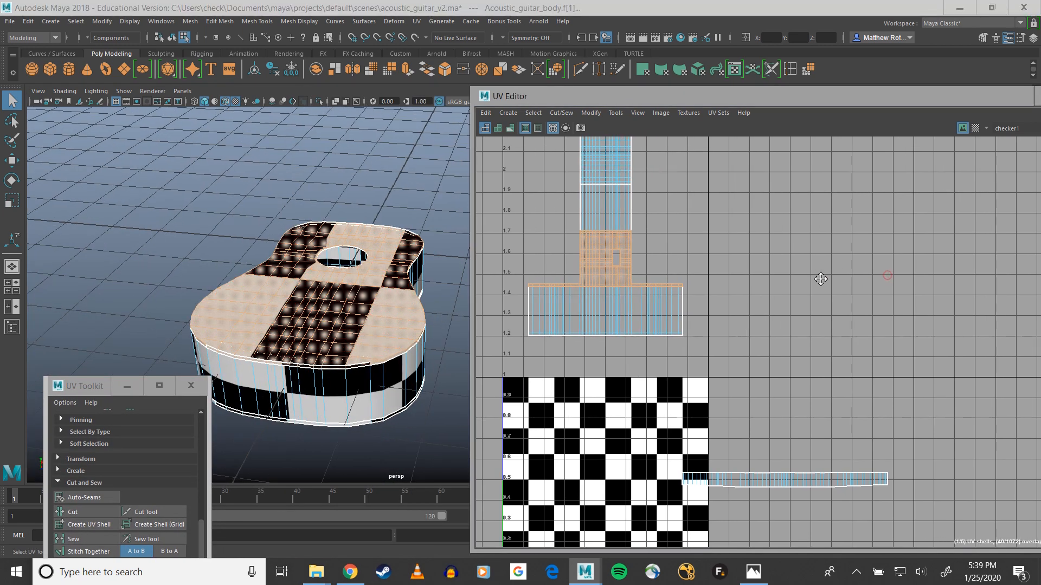
pyautogui.press('w')
pyautogui.moveTo(677, 256); pyautogui.dragTo(849, 259)
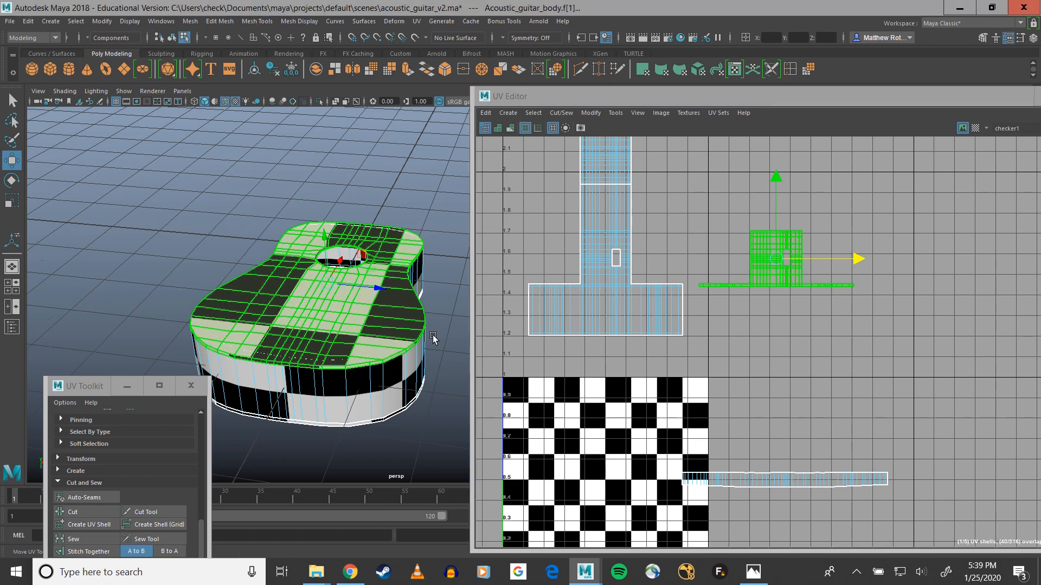
# Apply a planar UV mapping to the body's top, projected from the Y axis and fitted to the bounding box.
pyautogui.keyDown('alt'); pyautogui.moveTo(433, 339); pyautogui.dragTo(281, 352); pyautogui.keyUp('alt')
pyautogui.keyDown('alt'); pyautogui.moveTo(281, 353); pyautogui.dragTo(356, 304, button='right'); pyautogui.keyUp('alt')
pyautogui.keyDown('alt'); pyautogui.moveTo(357, 304); pyautogui.dragTo(253, 286, button='middle'); pyautogui.keyUp('alt')
pyautogui.keyDown('alt'); pyautogui.moveTo(253, 285); pyautogui.dragTo(466, 299); pyautogui.keyUp('alt')
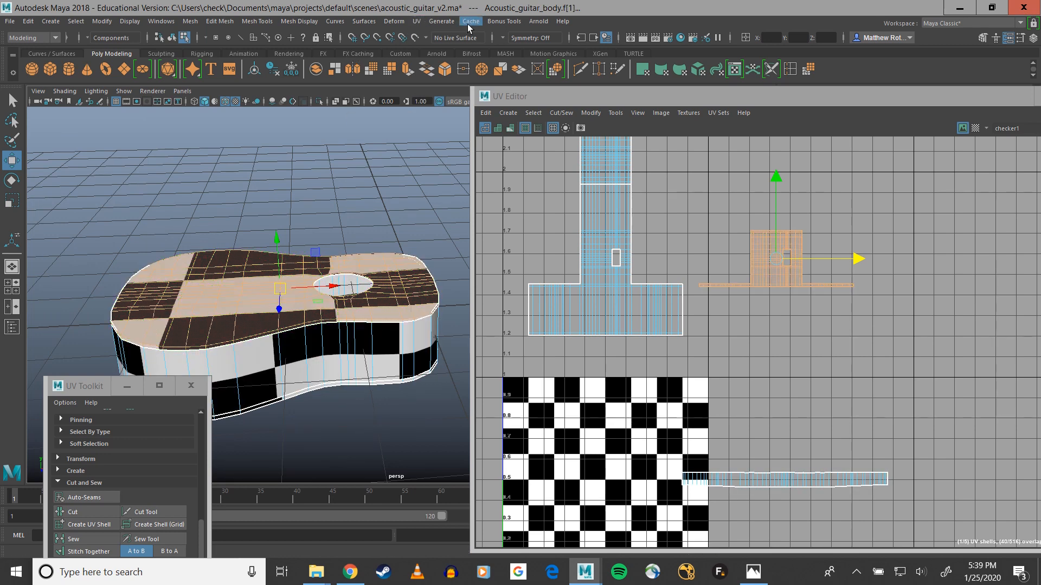
pyautogui.click(415, 22)
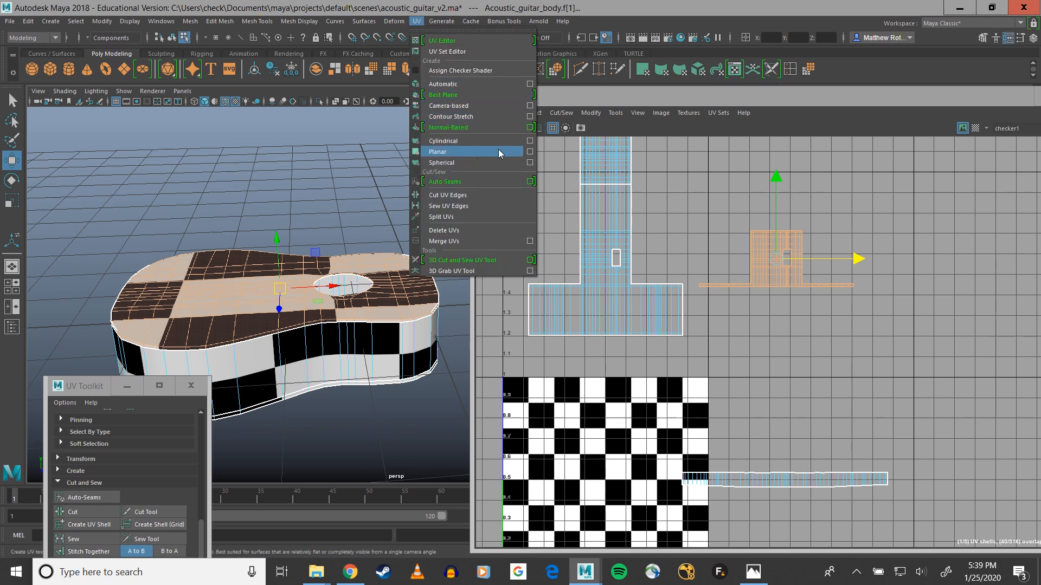
pyautogui.click(530, 152)
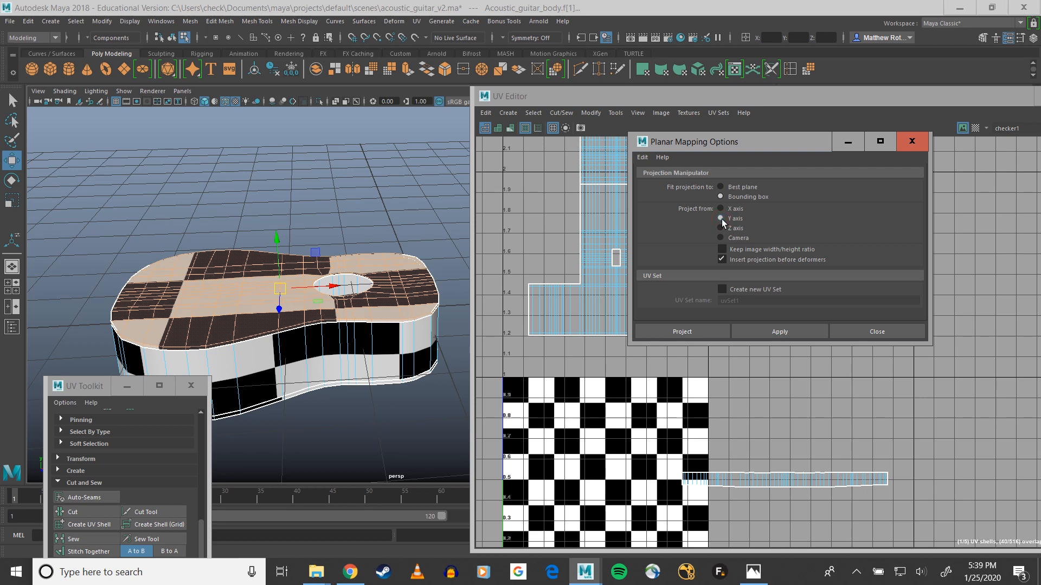
pyautogui.click(681, 331)
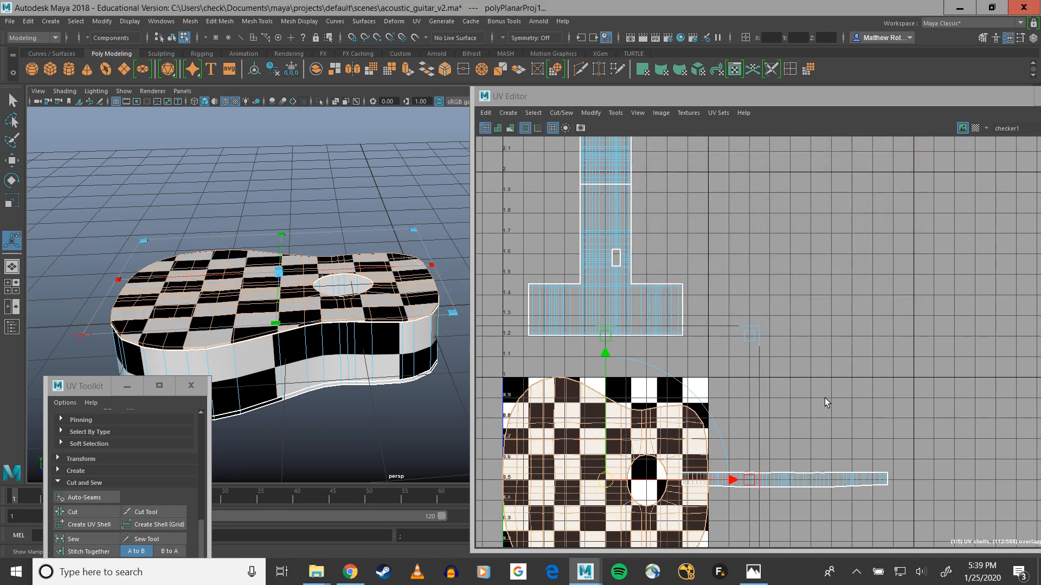
pyautogui.keyDown('alt'); pyautogui.moveTo(824, 398); pyautogui.dragTo(838, 209, button='middle'); pyautogui.keyUp('alt')
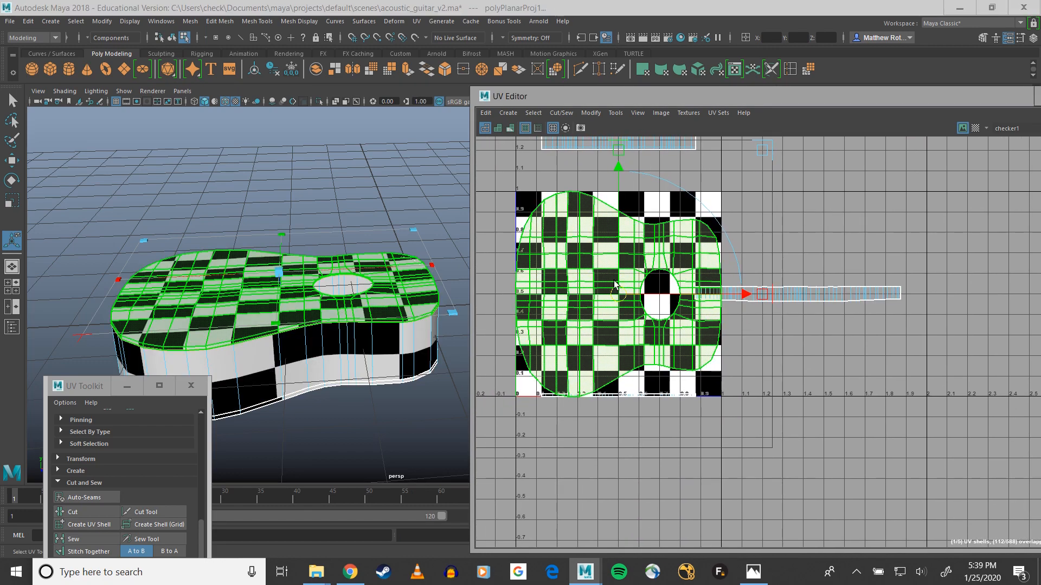
pyautogui.click(287, 287)
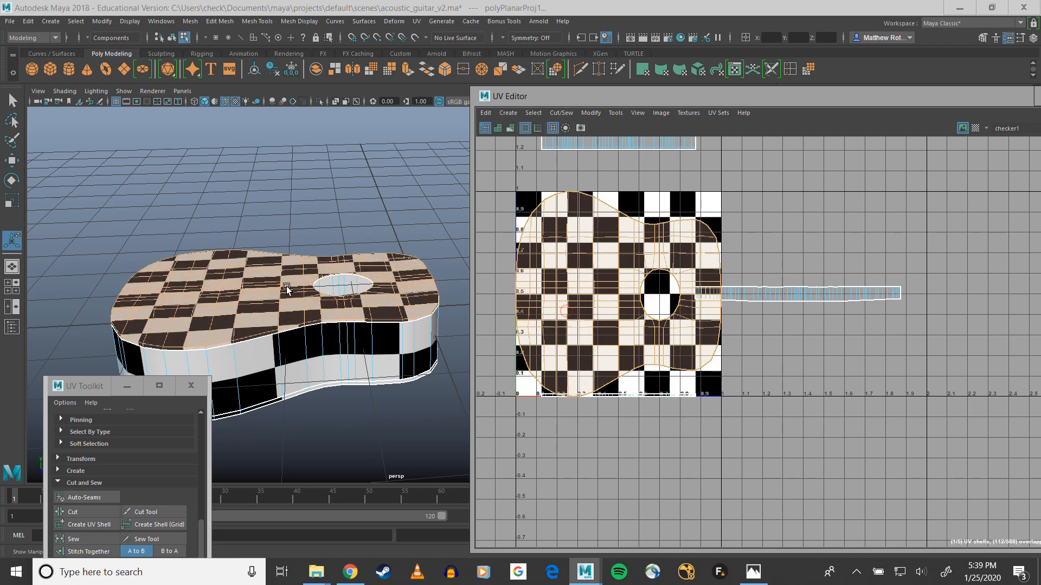
# Check the checker pattern on the body's top and select the face loop along its outer border.
pyautogui.keyDown('alt'); pyautogui.moveTo(409, 256); pyautogui.dragTo(374, 312); pyautogui.keyUp('alt')
pyautogui.keyDown('alt'); pyautogui.moveTo(374, 312); pyautogui.dragTo(412, 262, button='middle'); pyautogui.keyUp('alt')
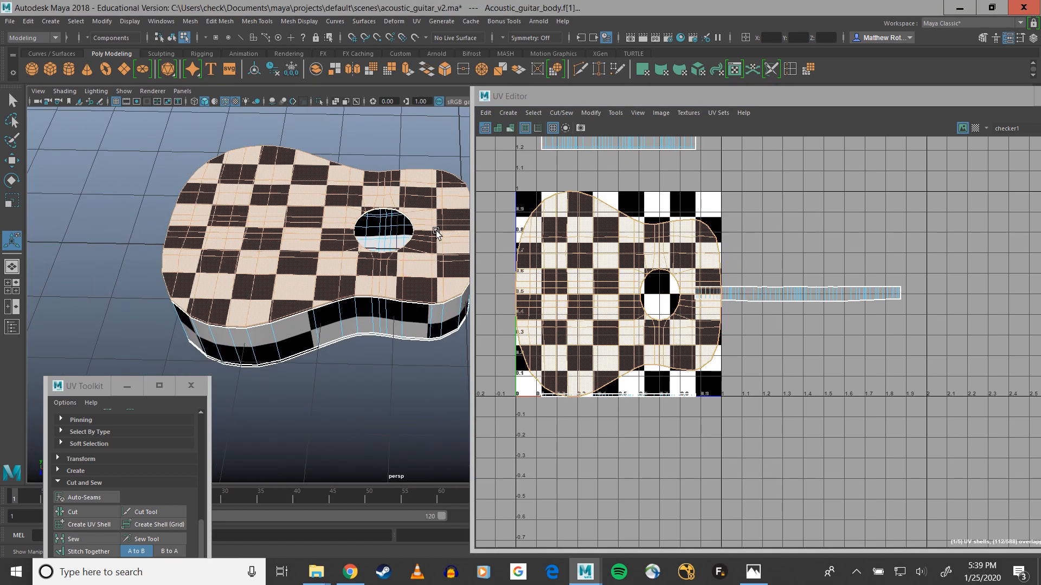
pyautogui.scroll(3, 316, 285)
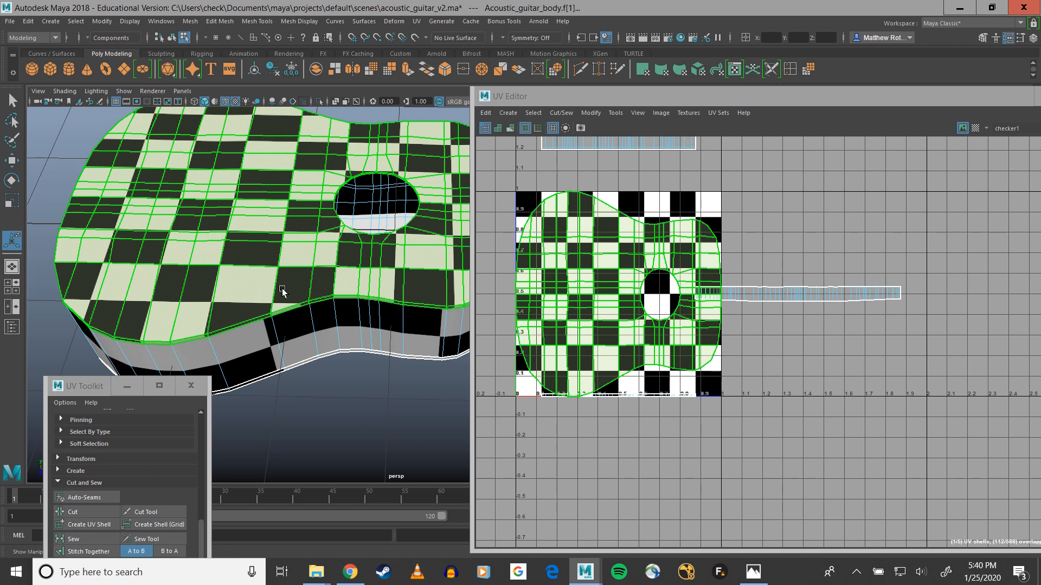
pyautogui.keyDown('alt'); pyautogui.moveTo(287, 288); pyautogui.dragTo(304, 280); pyautogui.keyUp('alt')
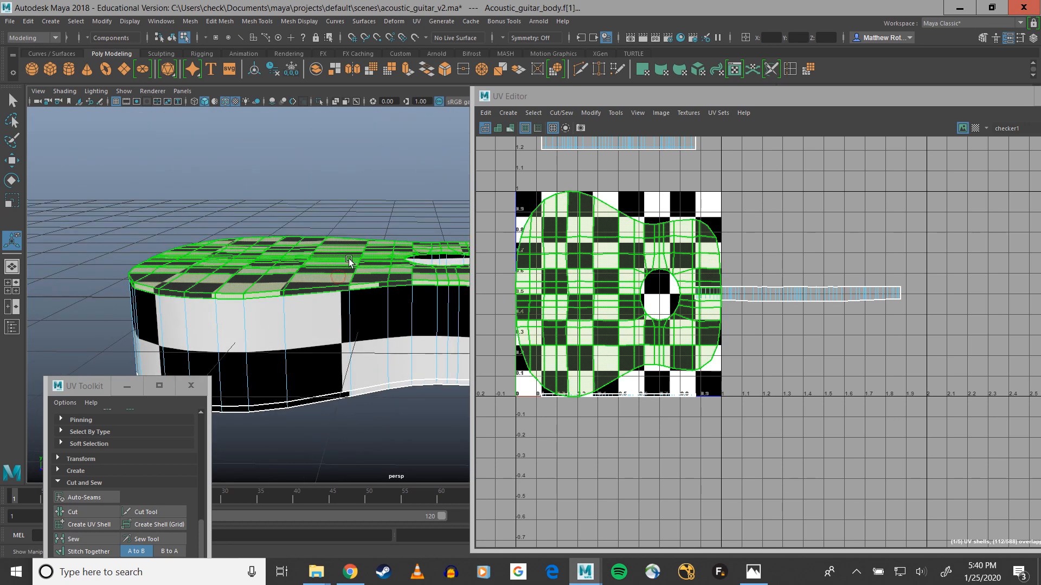
pyautogui.moveTo(302, 281); pyautogui.dragTo(301, 302, button='right')
pyautogui.click(266, 282)
pyautogui.keyDown('shift'); pyautogui.doubleClick(317, 280); pyautogui.keyUp('shift')
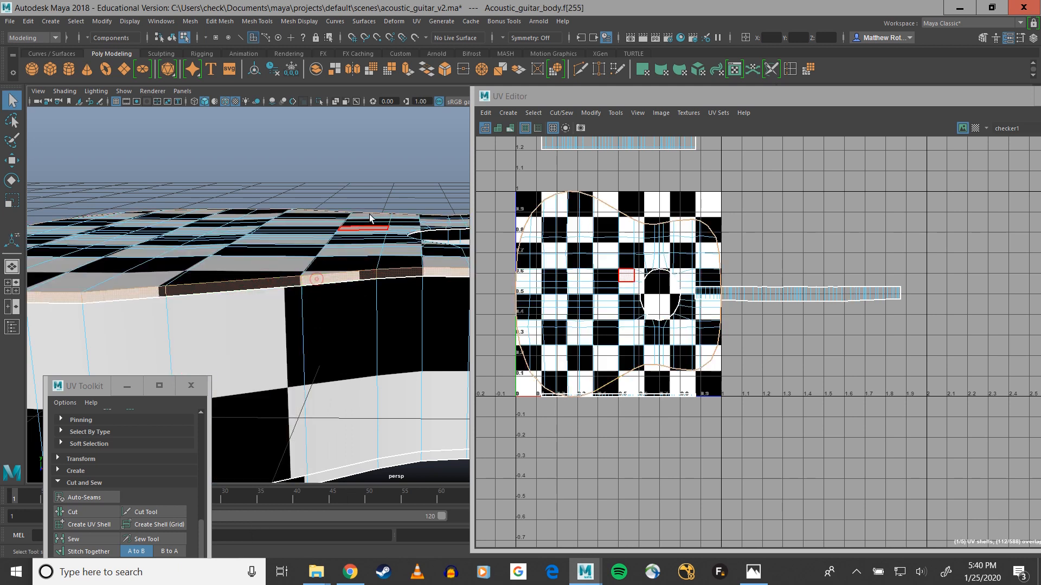
# Select the loop of thin faces around the rim of the sound hole on the model.
pyautogui.keyDown('alt'); pyautogui.moveTo(371, 220); pyautogui.dragTo(217, 251, button='middle'); pyautogui.keyUp('alt')
pyautogui.scroll(3, 286, 260)
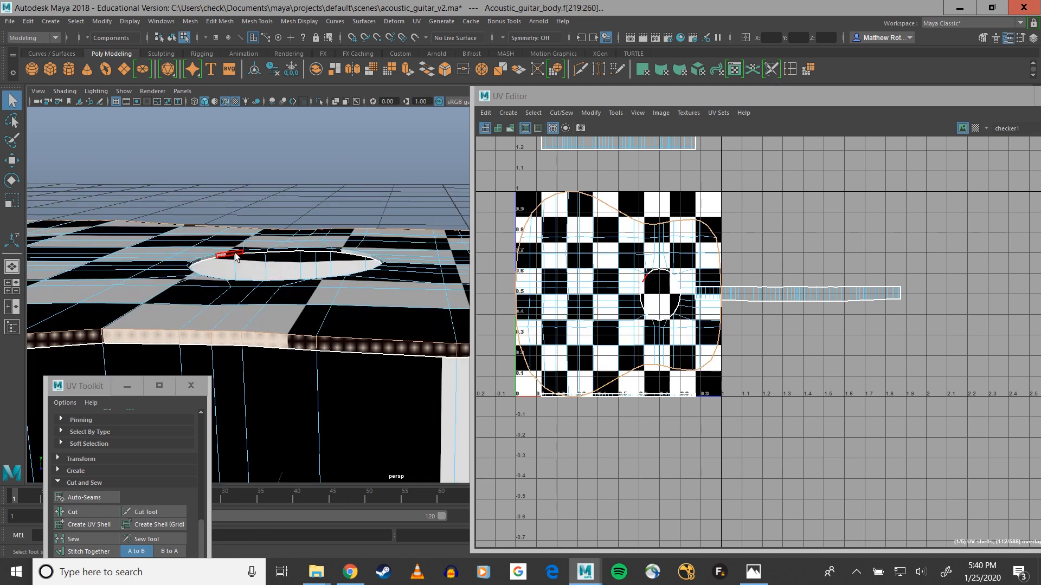
pyautogui.click(238, 253)
pyautogui.keyDown('shift'); pyautogui.doubleClick(250, 256); pyautogui.keyUp('shift')
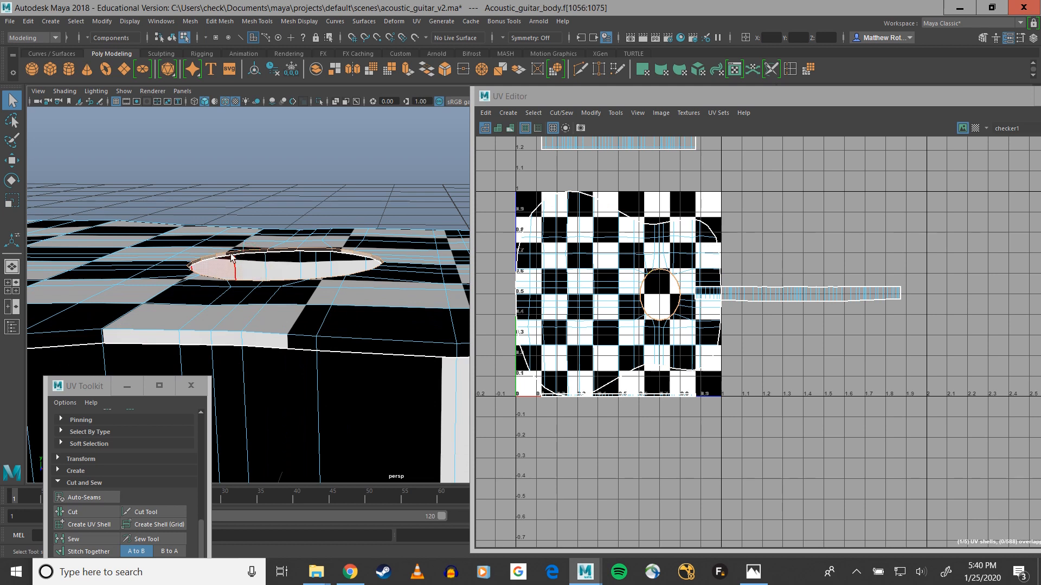
pyautogui.keyDown('alt'); pyautogui.moveTo(250, 256); pyautogui.dragTo(333, 233, button='middle'); pyautogui.keyUp('alt')
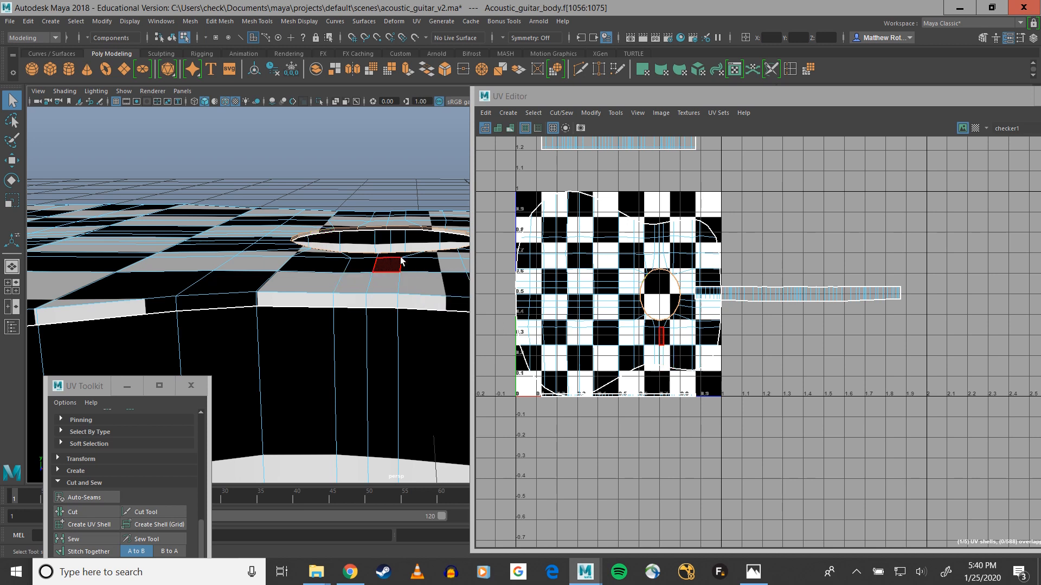
# Select the UV shell of the body's top and unfold it.
pyautogui.moveTo(660, 233); pyautogui.dragTo(615, 217, button='right')
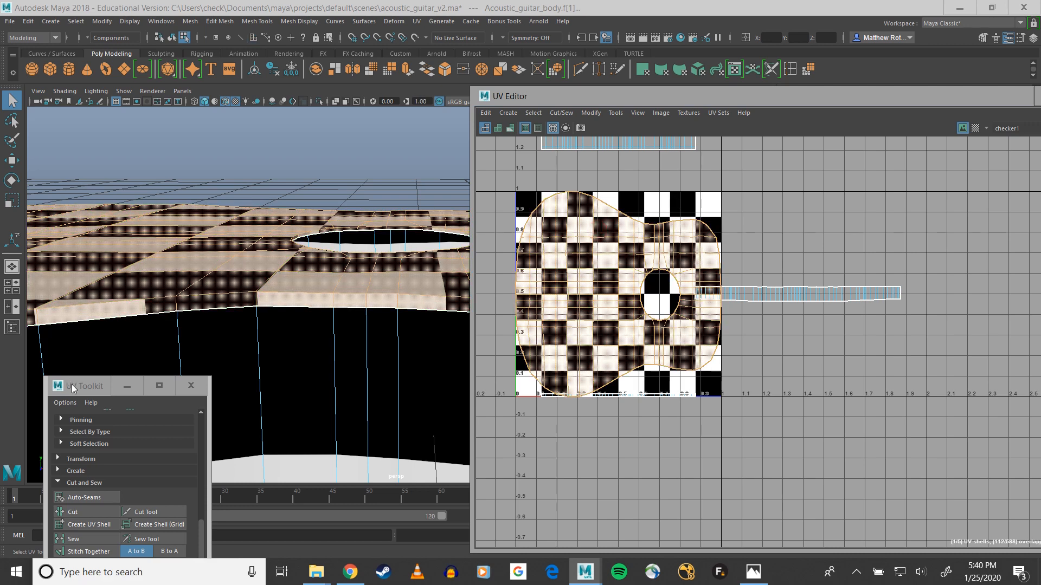
pyautogui.moveTo(71, 385); pyautogui.dragTo(237, 67)
pyautogui.scroll(-2, 732, 327)
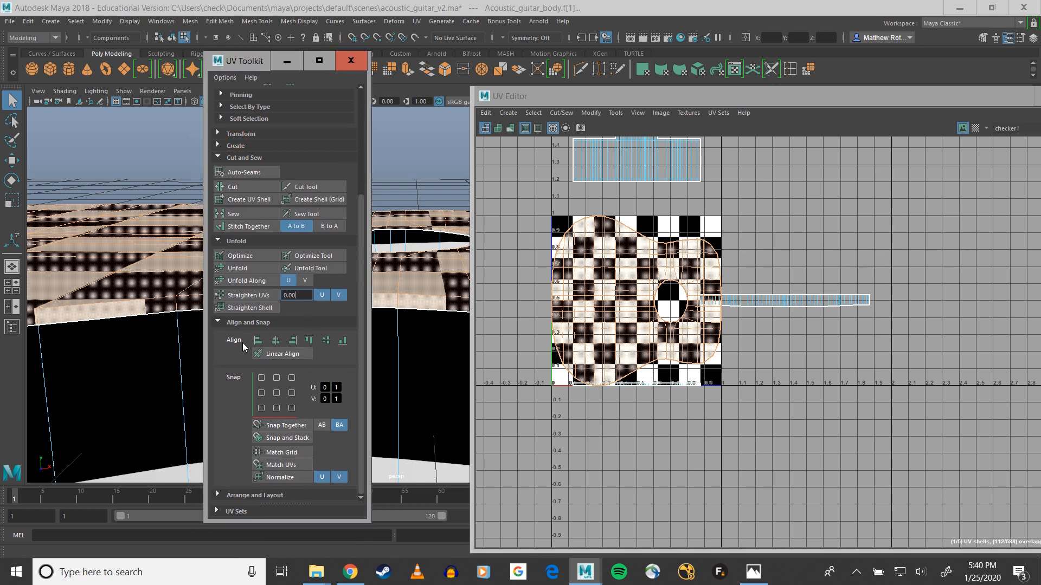
pyautogui.click(258, 268)
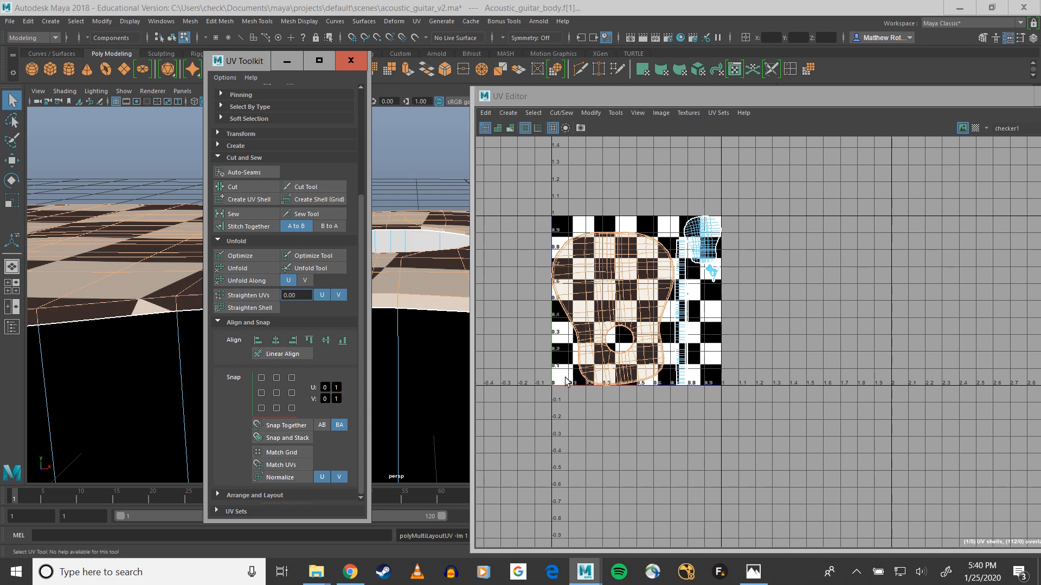
# Select the face loop around the sound hole on the unfolded top shell in the UV Editor.
pyautogui.click(599, 371)
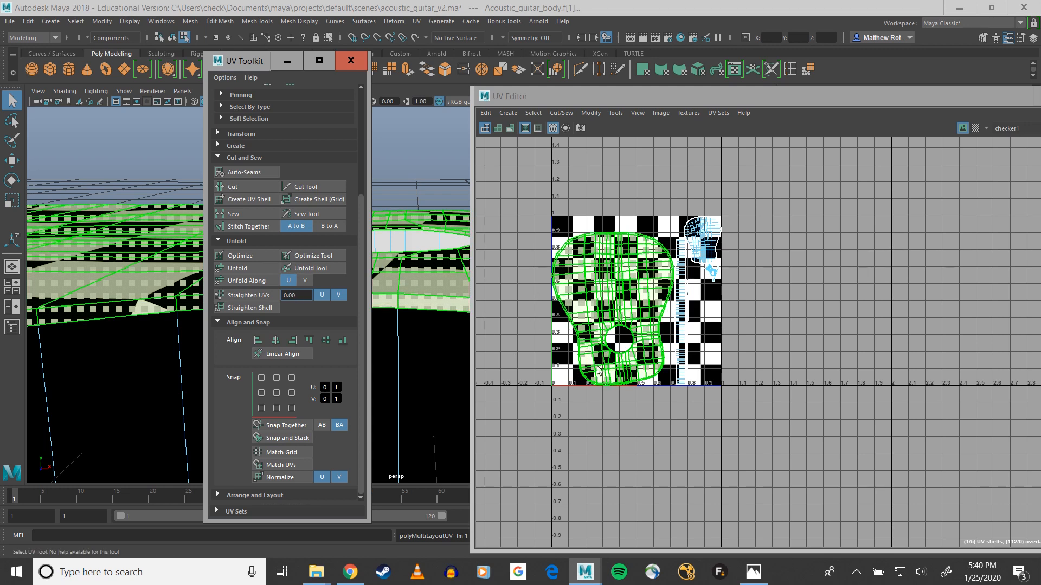
pyautogui.scroll(10, 610, 373)
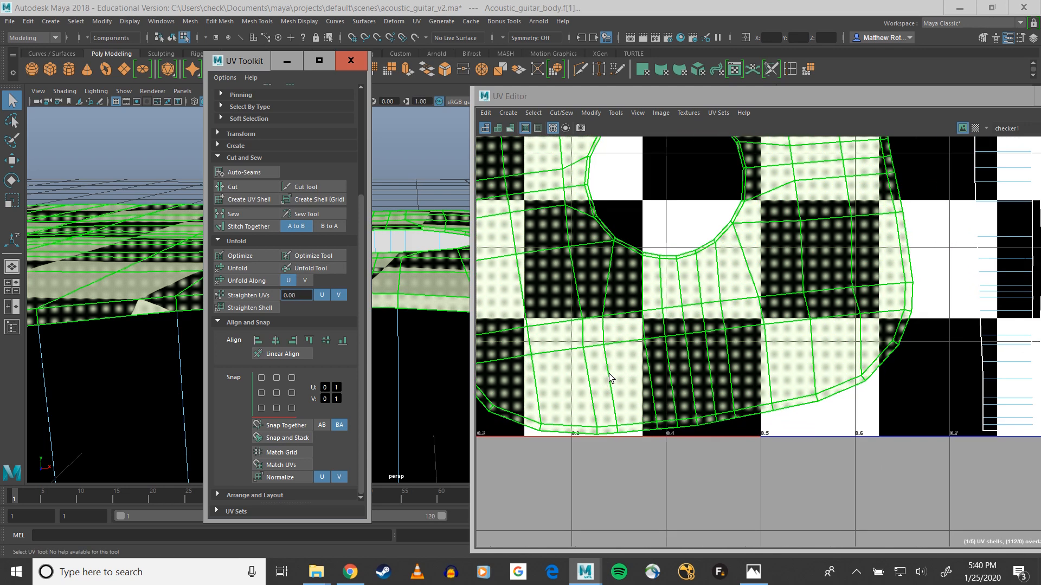
pyautogui.moveTo(672, 211); pyautogui.dragTo(624, 211, button='right')
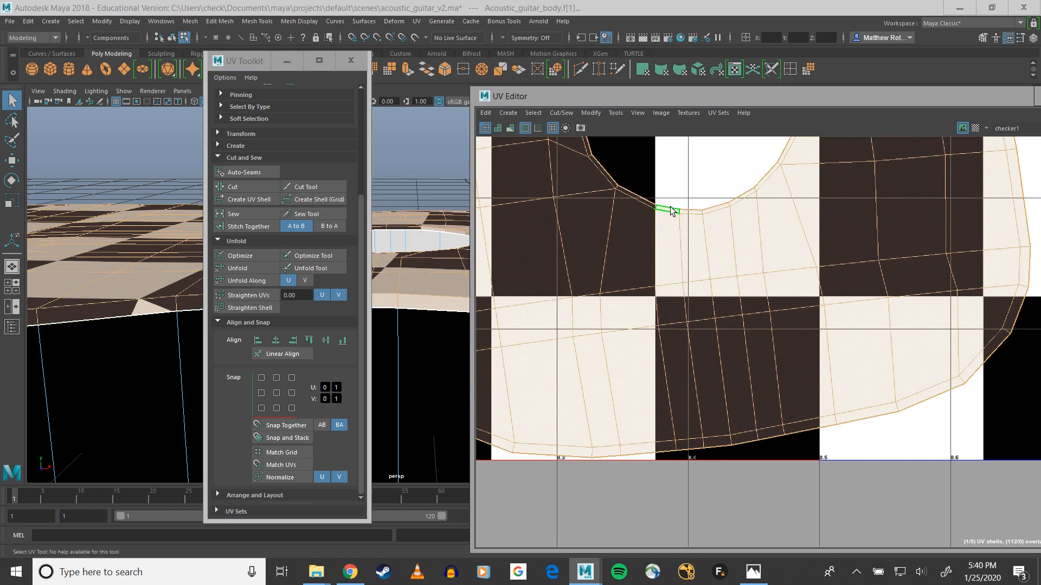
pyautogui.click(668, 207)
pyautogui.click(687, 215)
pyautogui.click(688, 212)
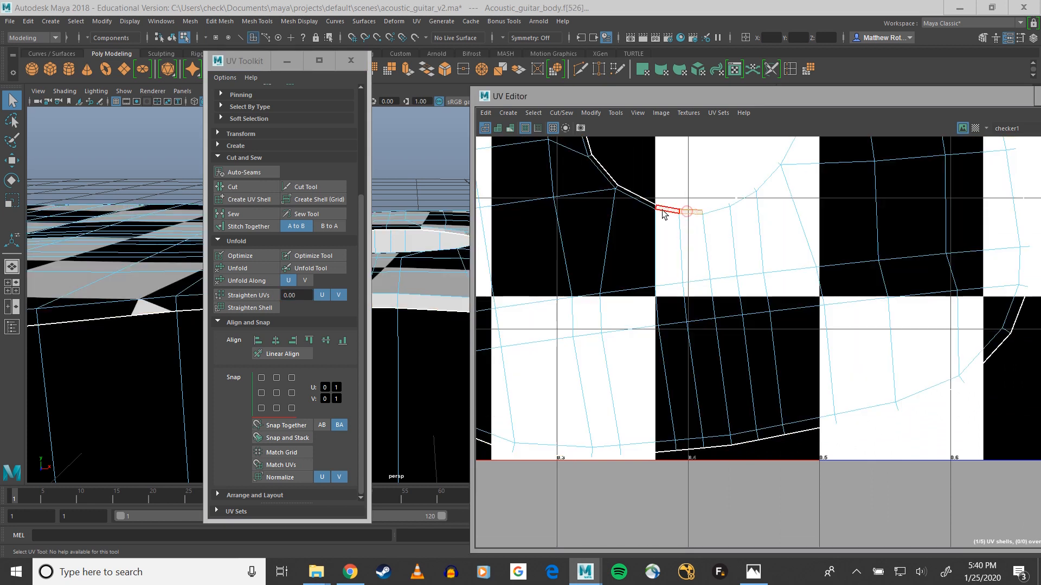
pyautogui.keyDown('shift'); pyautogui.doubleClick(662, 210); pyautogui.keyUp('shift')
pyautogui.scroll(-5, 722, 386)
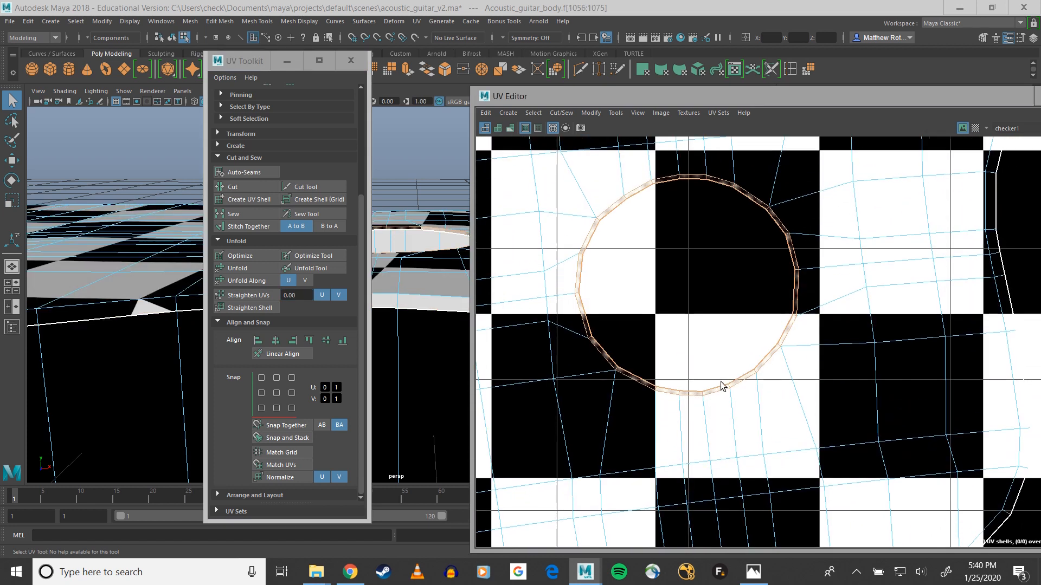
pyautogui.scroll(-5, 722, 385)
pyautogui.keyDown('alt'); pyautogui.moveTo(735, 375); pyautogui.dragTo(729, 320, button='middle'); pyautogui.keyUp('alt')
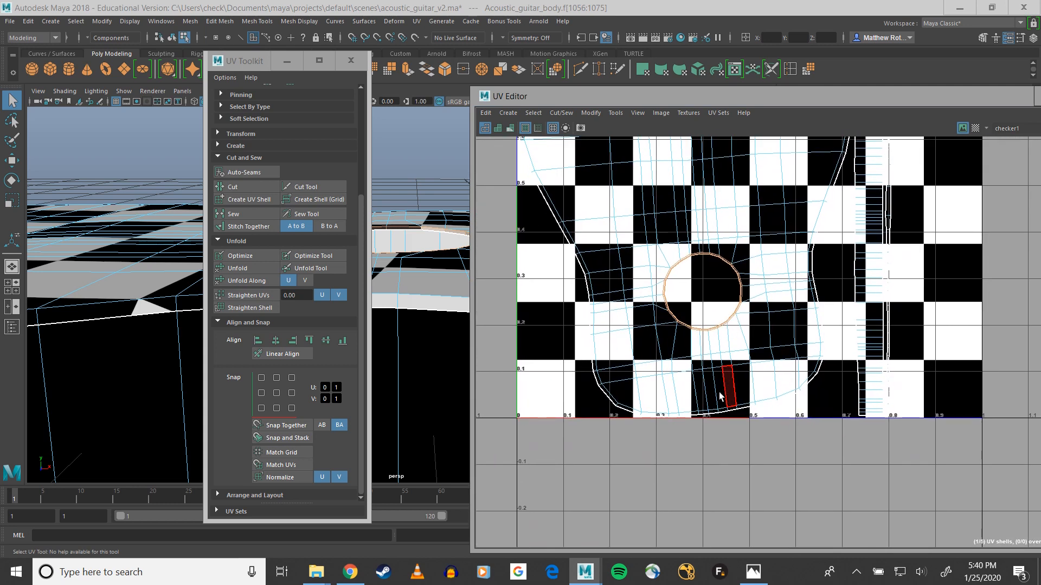
# Add the face loop along the outer border of the top shell to the selected sound hole loop in the UV Editor.
pyautogui.scroll(2, 688, 394)
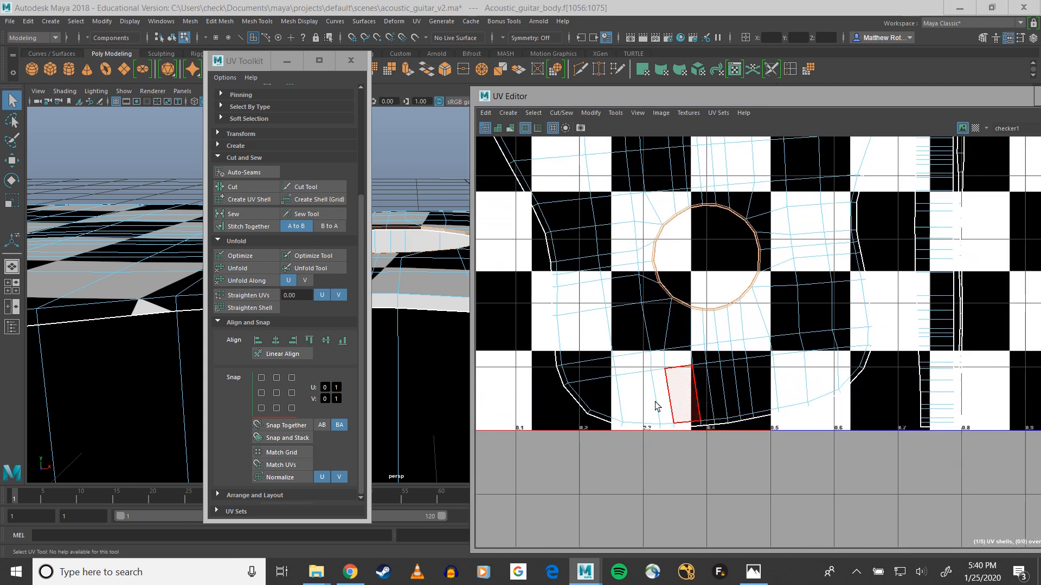
pyautogui.keyDown('shift'); pyautogui.doubleClick(629, 426); pyautogui.keyUp('shift')
pyautogui.scroll(-4, 138, 277)
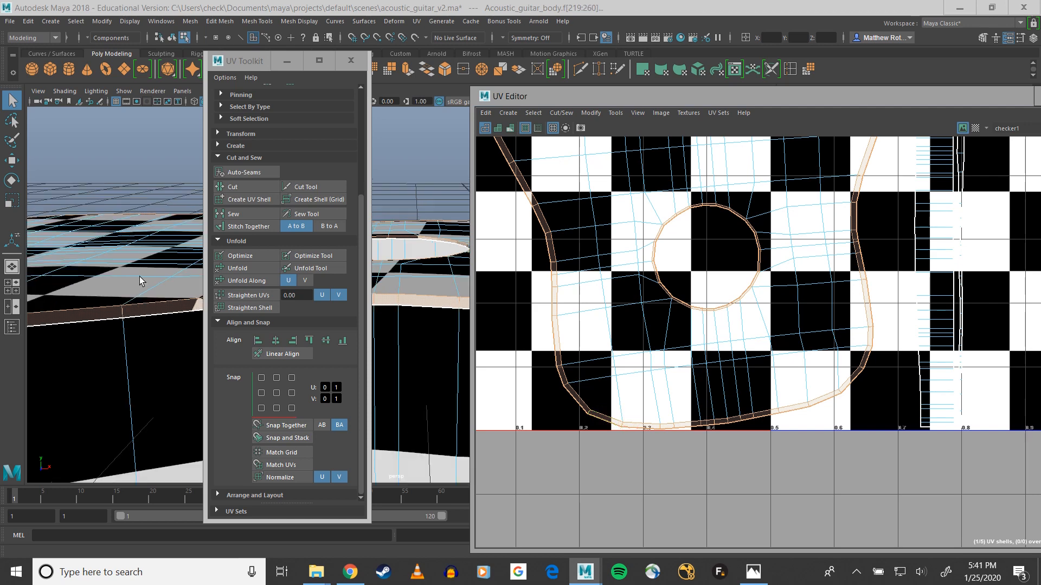
# Examine the selected border and sound hole loops and the checker pattern on the guitar body from several angles.
pyautogui.keyDown('alt'); pyautogui.moveTo(133, 281); pyautogui.dragTo(130, 285); pyautogui.keyUp('alt')
pyautogui.moveTo(231, 69); pyautogui.dragTo(612, 122)
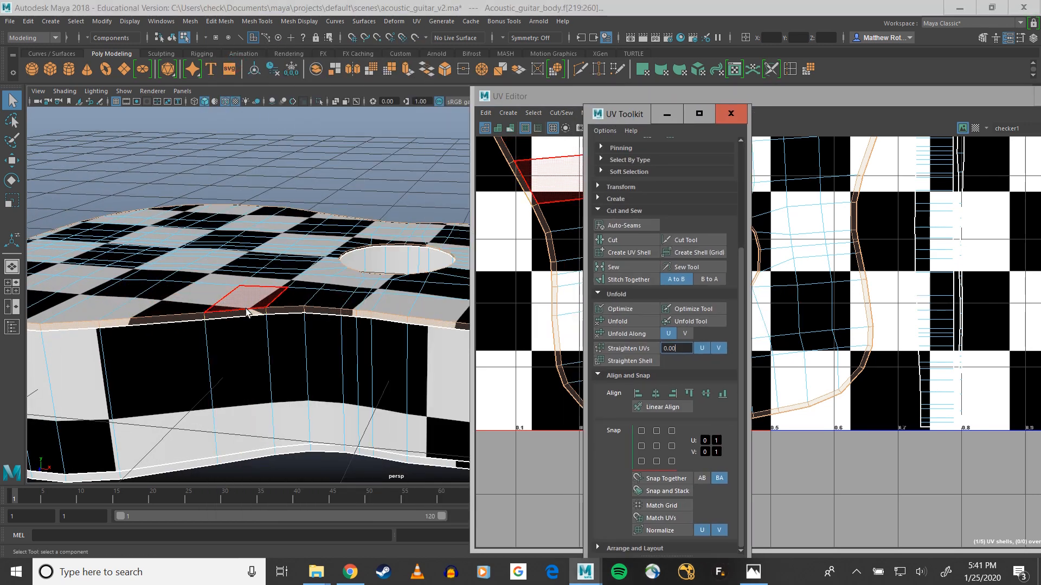
pyautogui.keyDown('alt'); pyautogui.moveTo(251, 322); pyautogui.dragTo(303, 322); pyautogui.keyUp('alt')
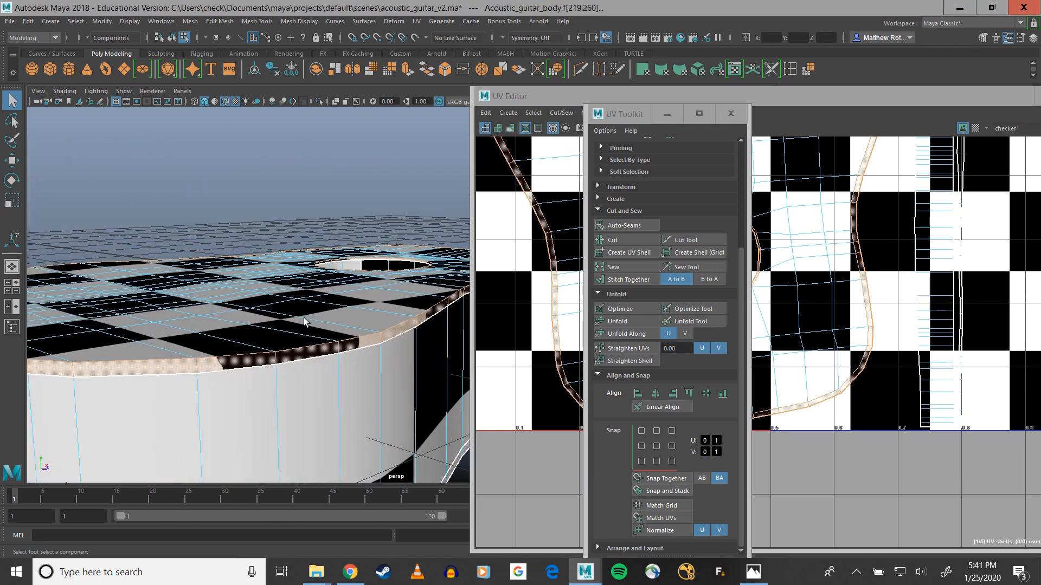
pyautogui.keyDown('alt'); pyautogui.moveTo(279, 358); pyautogui.dragTo(221, 365); pyautogui.keyUp('alt')
pyautogui.keyDown('alt'); pyautogui.moveTo(348, 342); pyautogui.dragTo(275, 356); pyautogui.keyUp('alt')
pyautogui.keyDown('alt'); pyautogui.moveTo(353, 313); pyautogui.dragTo(384, 297); pyautogui.keyUp('alt')
pyautogui.scroll(-5, 364, 320)
pyautogui.moveTo(610, 112); pyautogui.dragTo(526, 175)
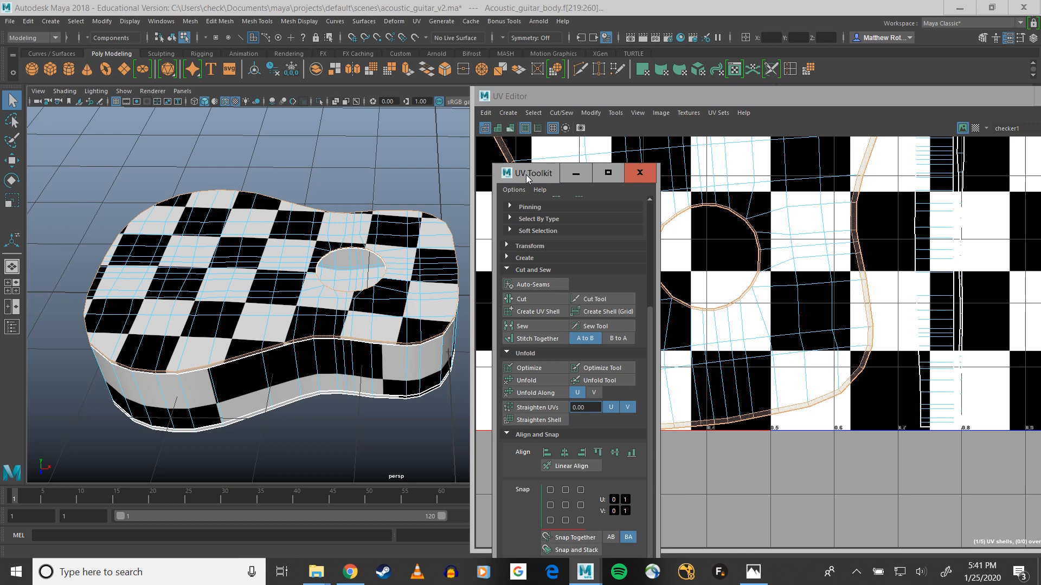
pyautogui.moveTo(525, 175); pyautogui.dragTo(63, 159)
pyautogui.scroll(-1, 806, 266)
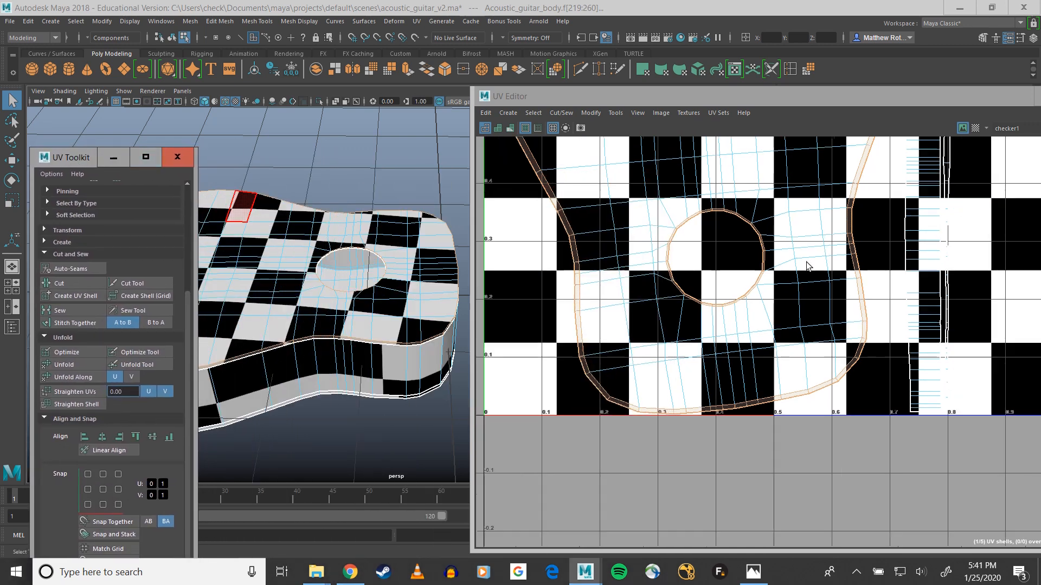
pyautogui.scroll(-5, 806, 265)
pyautogui.keyDown('alt'); pyautogui.moveTo(766, 344); pyautogui.dragTo(750, 374, button='middle'); pyautogui.keyUp('alt')
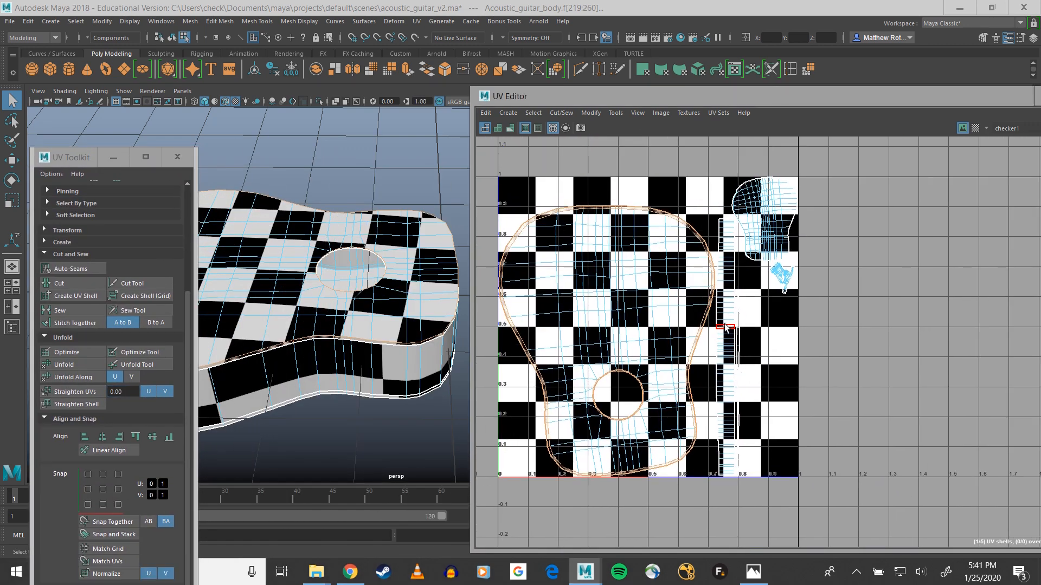
# Select the UV shell of the body's sides in the UV Editor.
pyautogui.moveTo(725, 325); pyautogui.dragTo(667, 340, button='right')
pyautogui.click(718, 343)
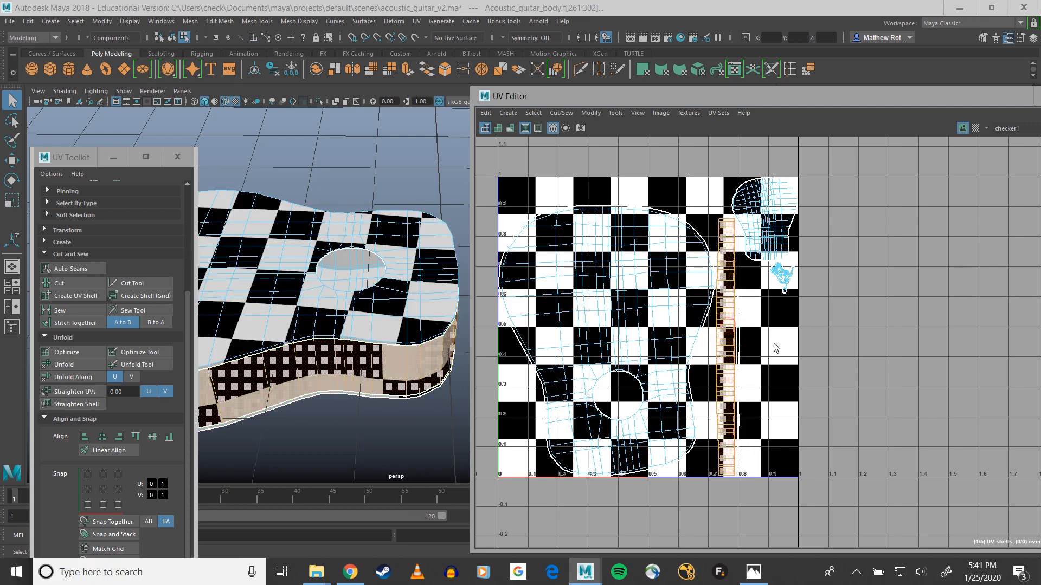
pyautogui.scroll(-2, 773, 343)
pyautogui.scroll(-2, 772, 343)
pyautogui.keyDown('alt'); pyautogui.moveTo(773, 343); pyautogui.dragTo(814, 310, button='middle'); pyautogui.keyUp('alt')
# Select the UV shells of the body's back and the thin border strip around it on the model.
pyautogui.click(804, 256)
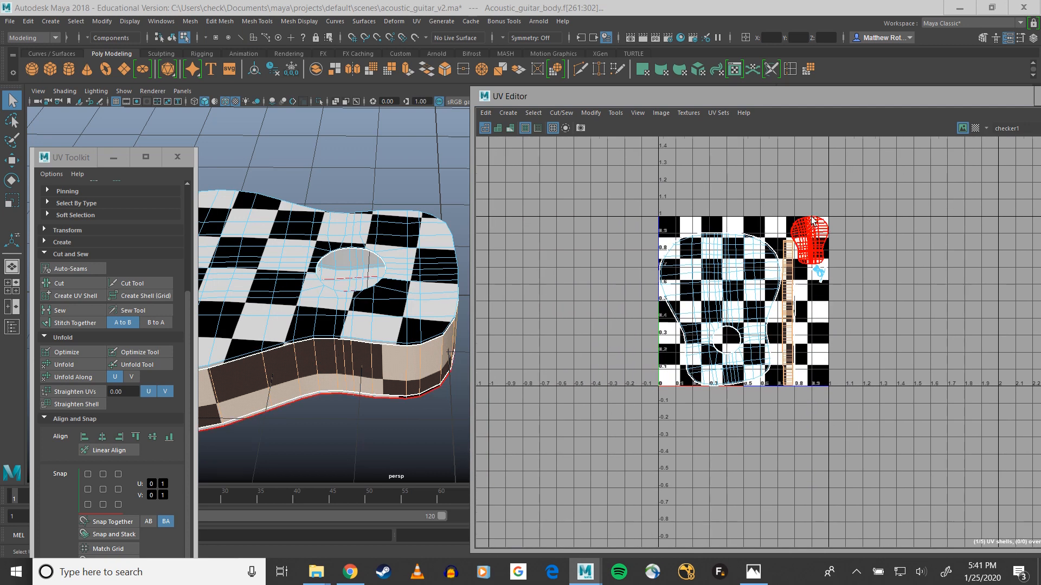
pyautogui.scroll(5, 813, 220)
pyautogui.scroll(-3, 812, 220)
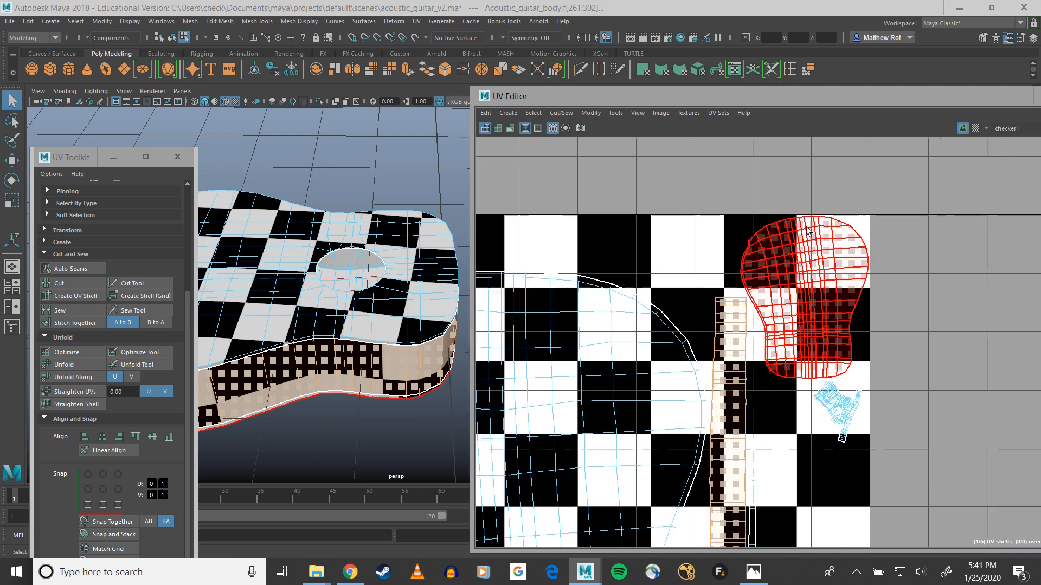
pyautogui.keyDown('alt'); pyautogui.moveTo(295, 347); pyautogui.dragTo(299, 306); pyautogui.keyUp('alt')
pyautogui.keyDown('alt'); pyautogui.moveTo(300, 307); pyautogui.dragTo(633, 215, button='middle'); pyautogui.keyUp('alt')
pyautogui.keyDown('alt'); pyautogui.moveTo(319, 275); pyautogui.dragTo(318, 246); pyautogui.keyUp('alt')
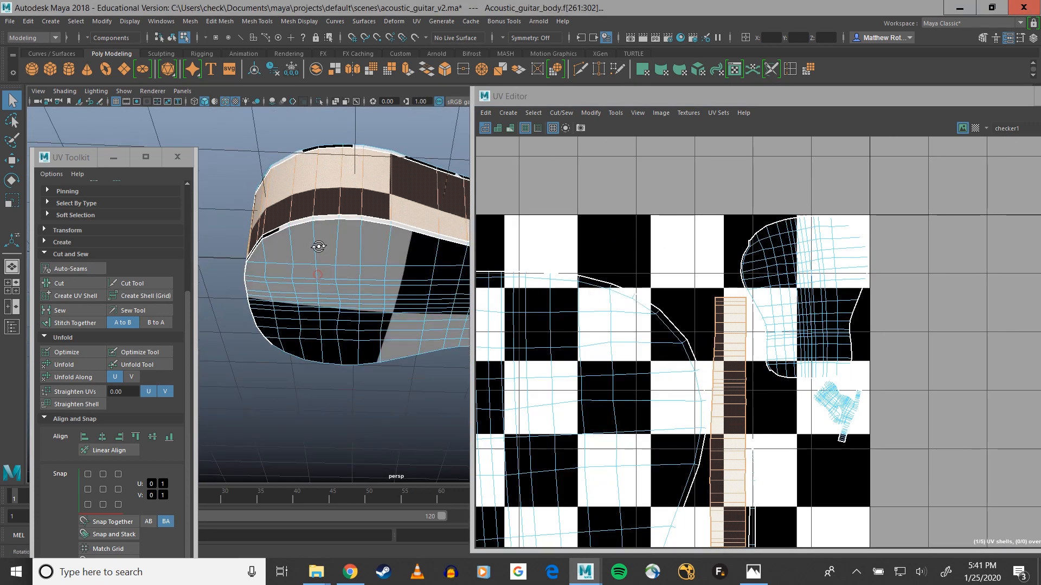
pyautogui.click(357, 259)
pyautogui.keyDown('alt'); pyautogui.moveTo(392, 421); pyautogui.dragTo(418, 373); pyautogui.keyUp('alt')
pyautogui.doubleClick(313, 242)
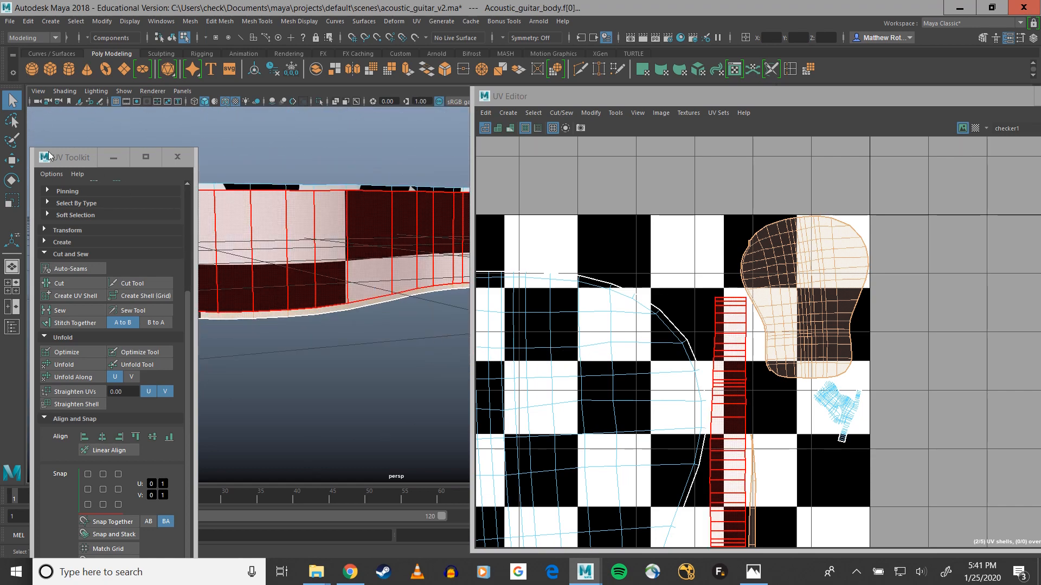
# Planar map the selected back and border faces, and move the resulting shell along U away from the top shell.
pyautogui.moveTo(57, 156); pyautogui.dragTo(265, 121)
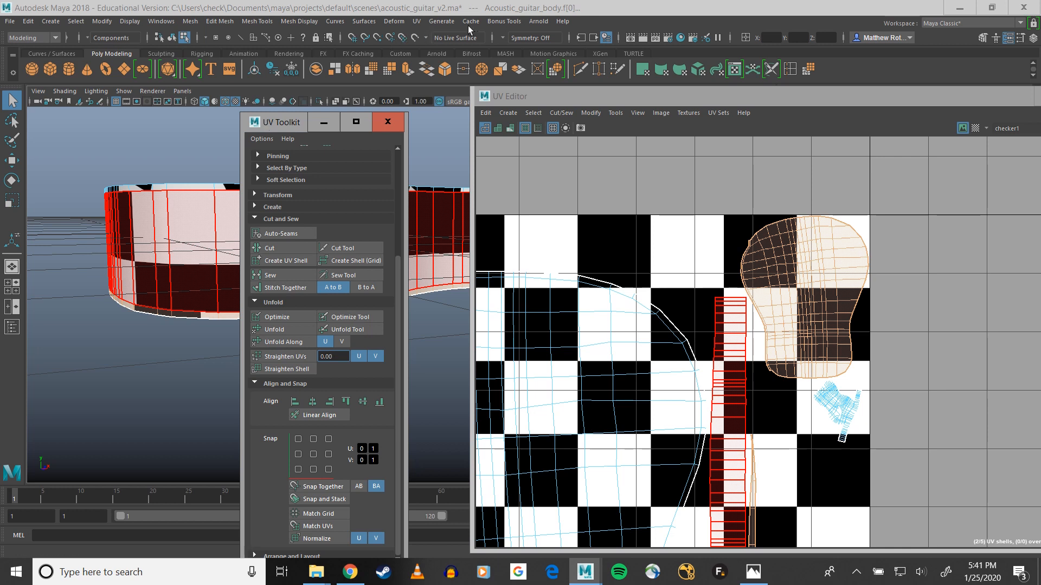
pyautogui.click(420, 26)
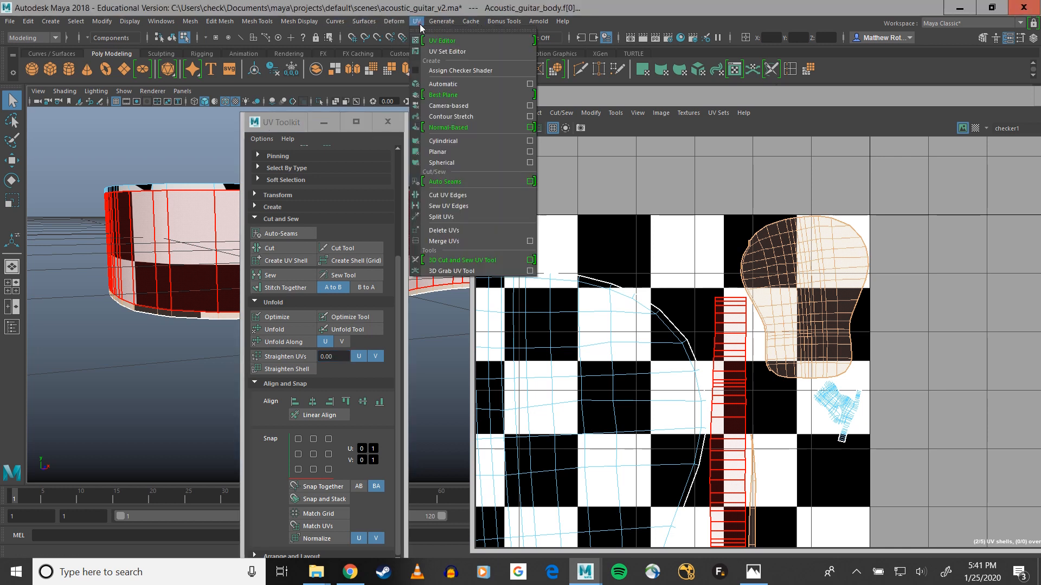
pyautogui.click(450, 152)
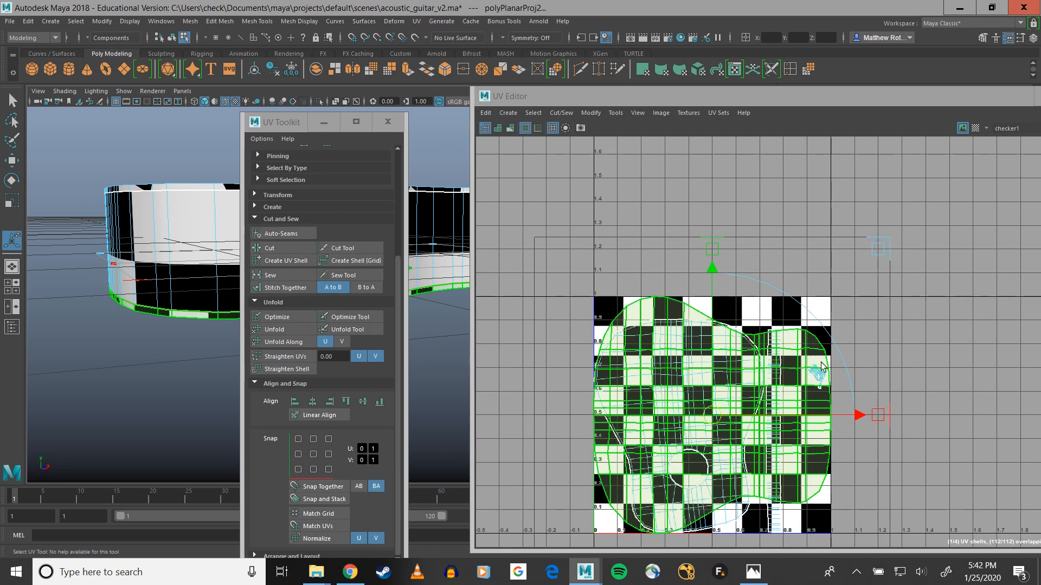
pyautogui.moveTo(859, 416); pyautogui.dragTo(1038, 415)
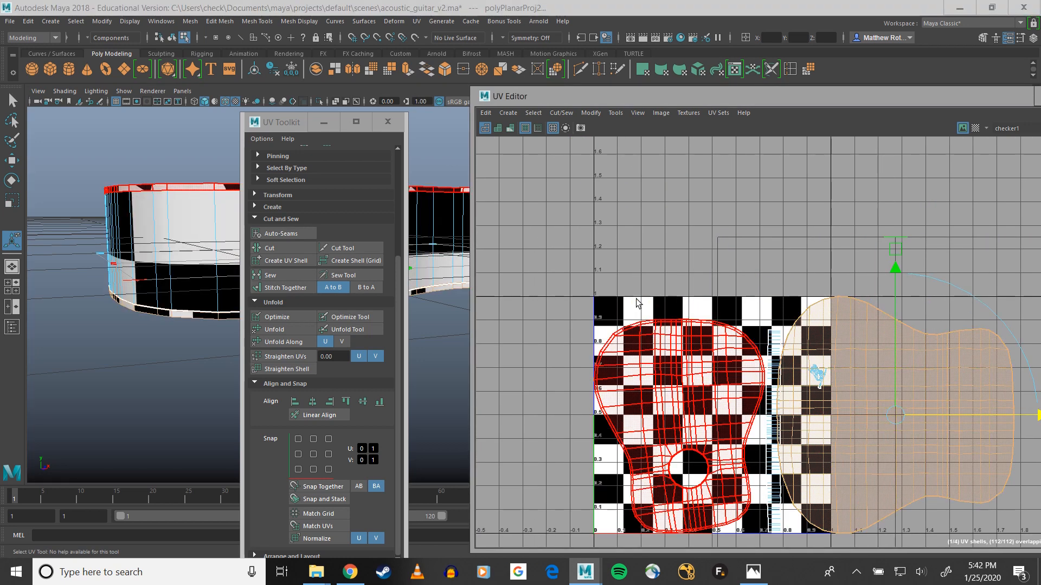
pyautogui.keyDown('alt'); pyautogui.moveTo(1024, 417); pyautogui.dragTo(895, 347, button='middle'); pyautogui.keyUp('alt')
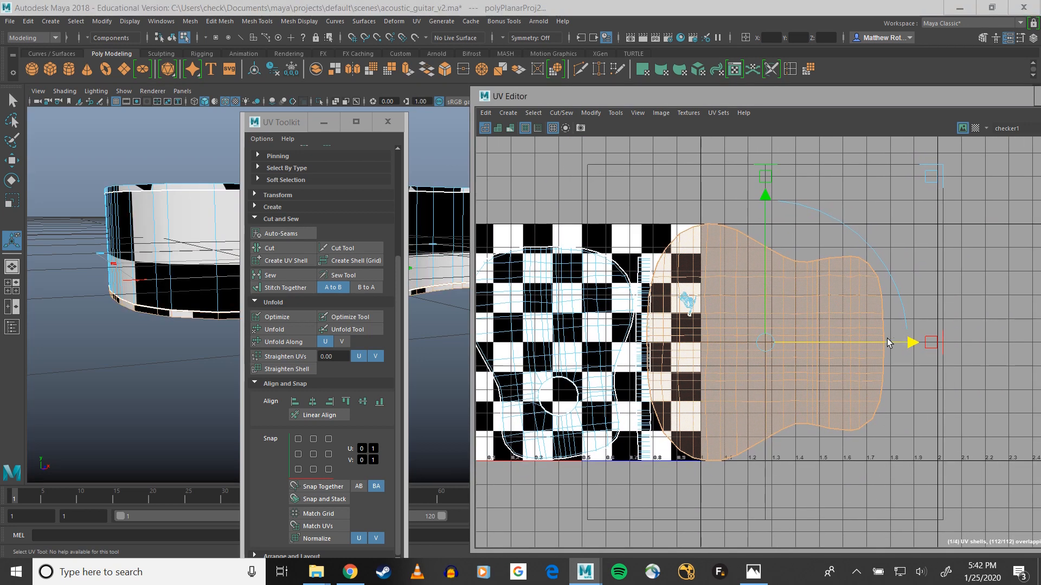
pyautogui.click(974, 327)
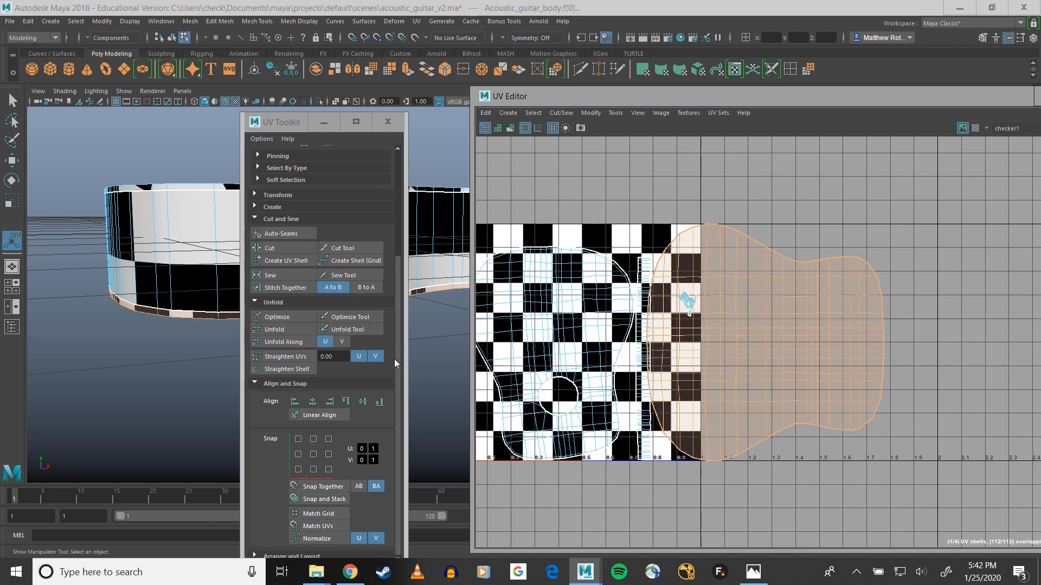
# Unfold the UV shell of the body's back.
pyautogui.click(341, 342)
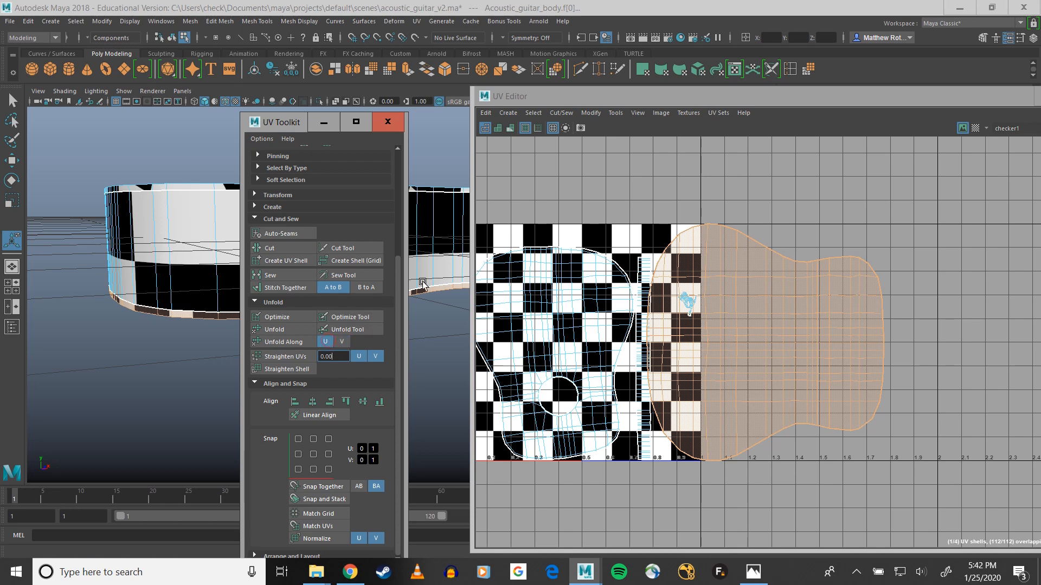
pyautogui.click(783, 343)
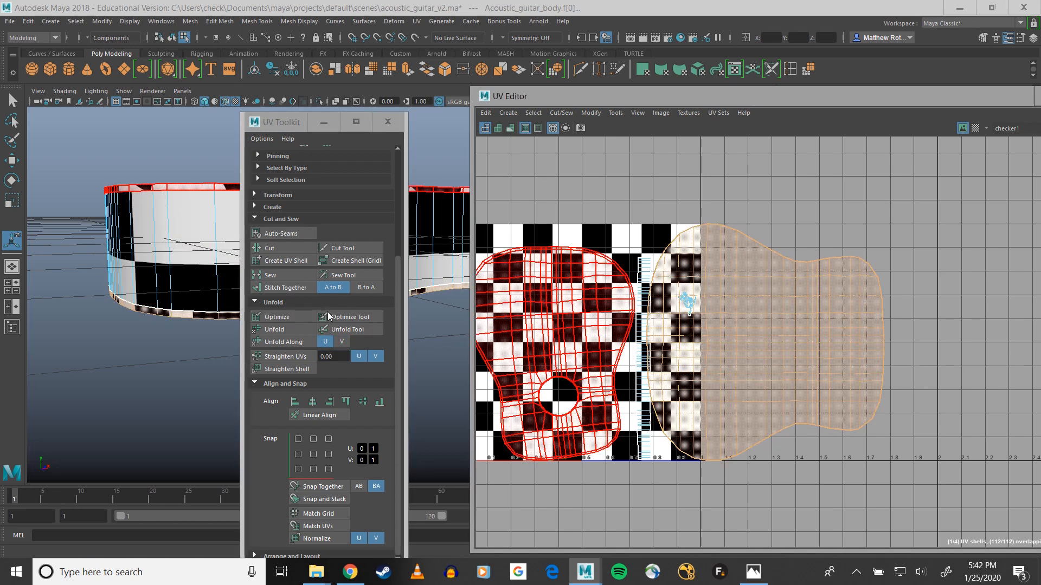
pyautogui.click(288, 331)
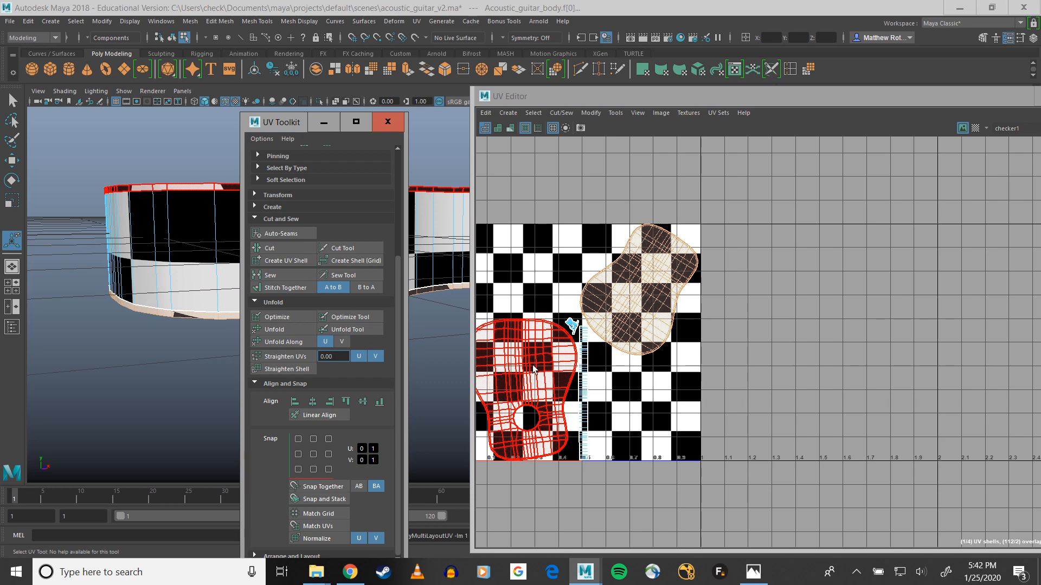
# Examine the unfolded back shell in the UV layout and the checker pattern on the underside of the body.
pyautogui.keyDown('alt'); pyautogui.moveTo(829, 246); pyautogui.dragTo(948, 226, button='middle'); pyautogui.keyUp('alt')
pyautogui.scroll(4, 751, 348)
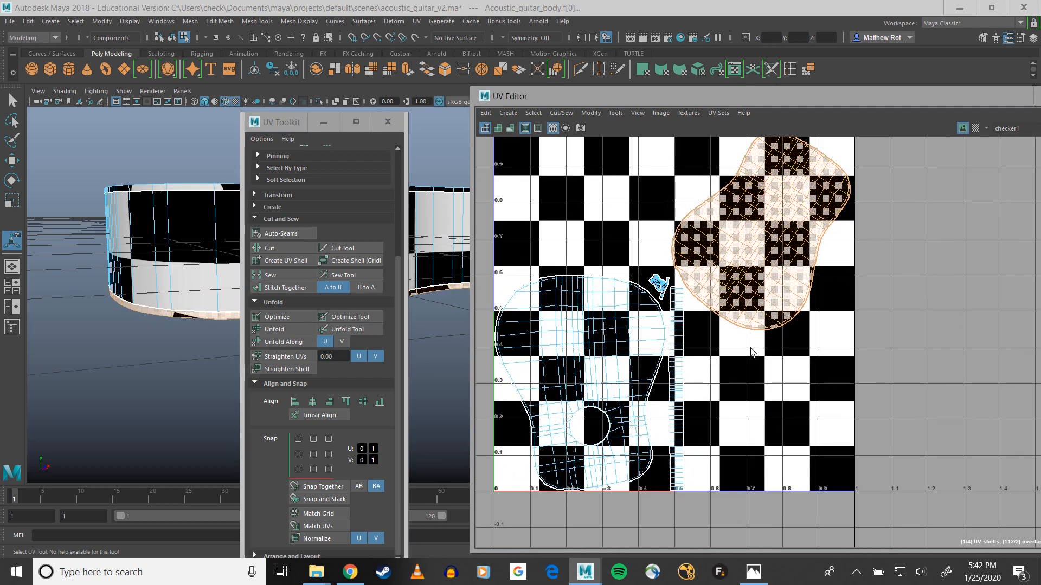
pyautogui.moveTo(751, 348)
pyautogui.keyDown('alt'); pyautogui.mouseDown(button='middle')
pyautogui.moveTo(779, 336)
pyautogui.moveTo(749, 364)
pyautogui.mouseUp(button='middle'); pyautogui.keyUp('alt')
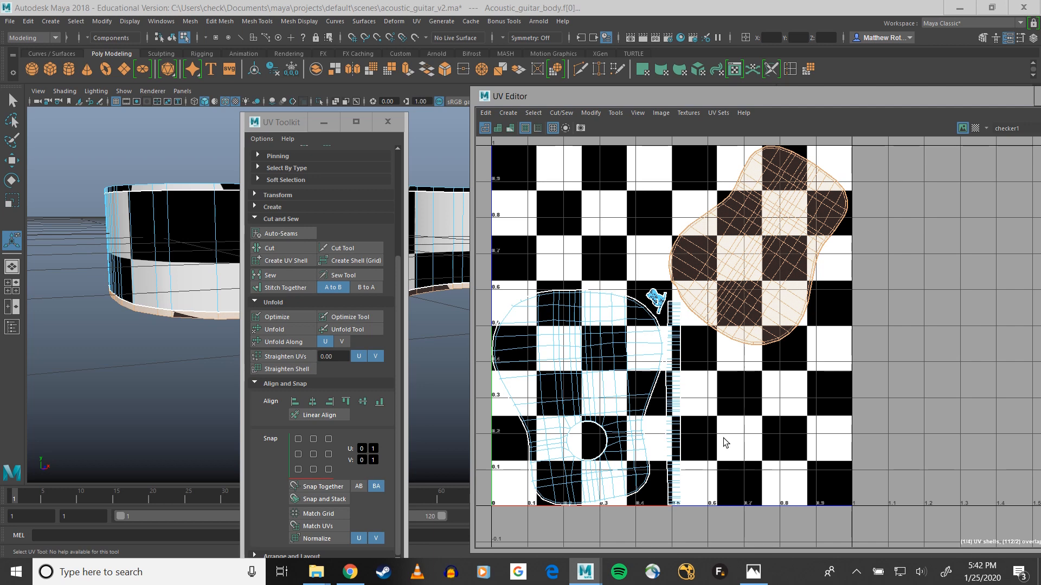
pyautogui.keyDown('alt'); pyautogui.moveTo(724, 437); pyautogui.dragTo(759, 416, button='middle'); pyautogui.keyUp('alt')
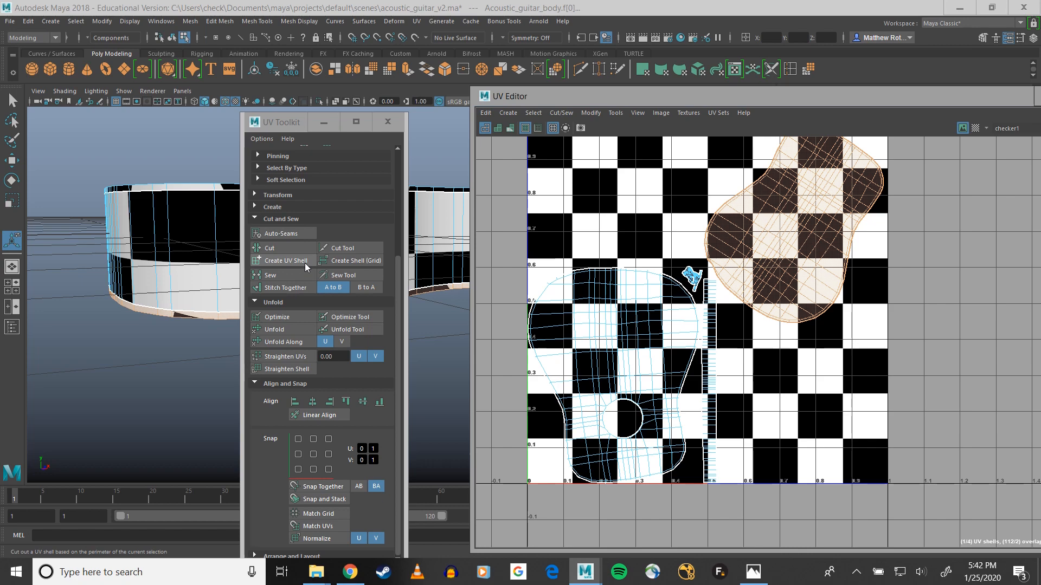
pyautogui.moveTo(298, 119); pyautogui.dragTo(423, 350)
pyautogui.keyDown('alt'); pyautogui.moveTo(272, 305); pyautogui.dragTo(265, 282); pyautogui.keyUp('alt')
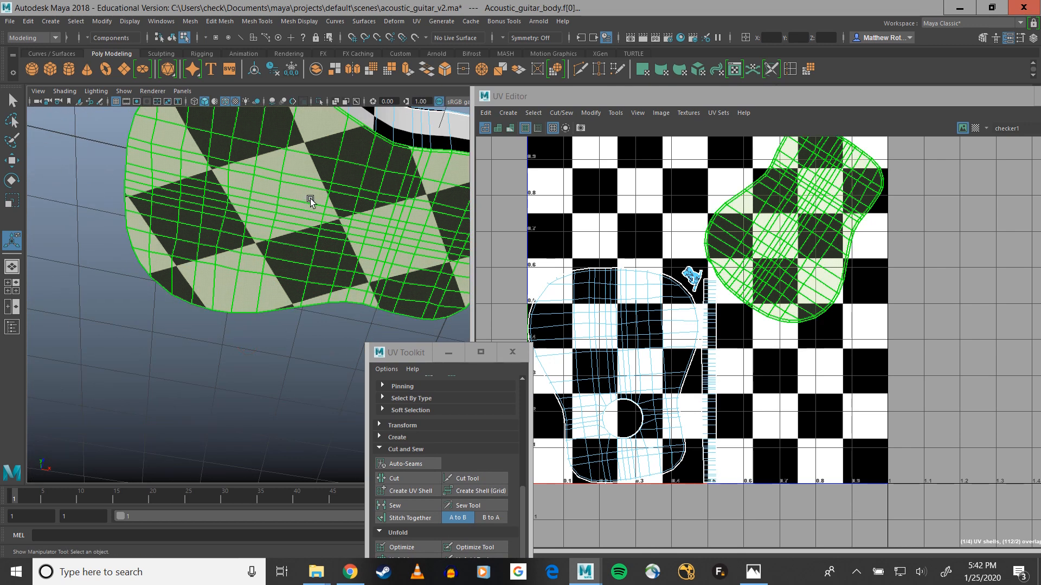
pyautogui.keyDown('alt'); pyautogui.moveTo(311, 200); pyautogui.dragTo(306, 265); pyautogui.keyUp('alt')
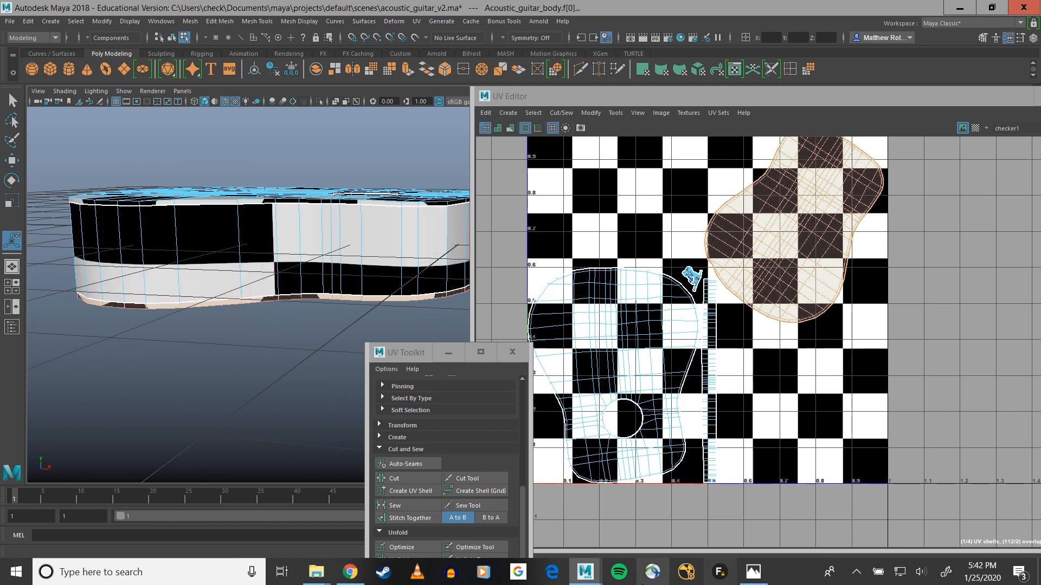
# Switch to Photos and examine the enlarged reference image acoustic_guitar_bottom.png for the back of the guitar.
pyautogui.click(753, 572)
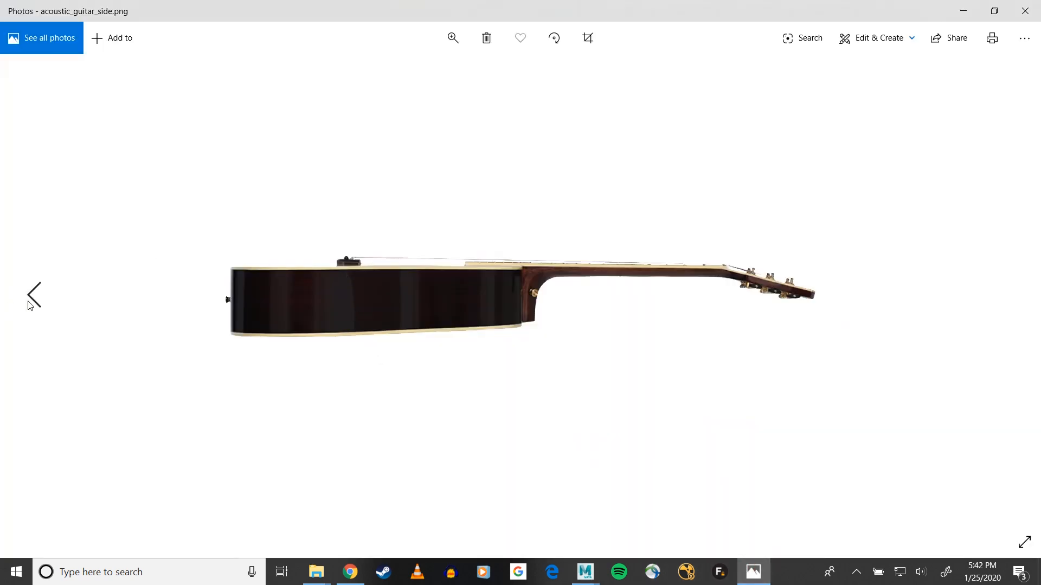
pyautogui.click(31, 295)
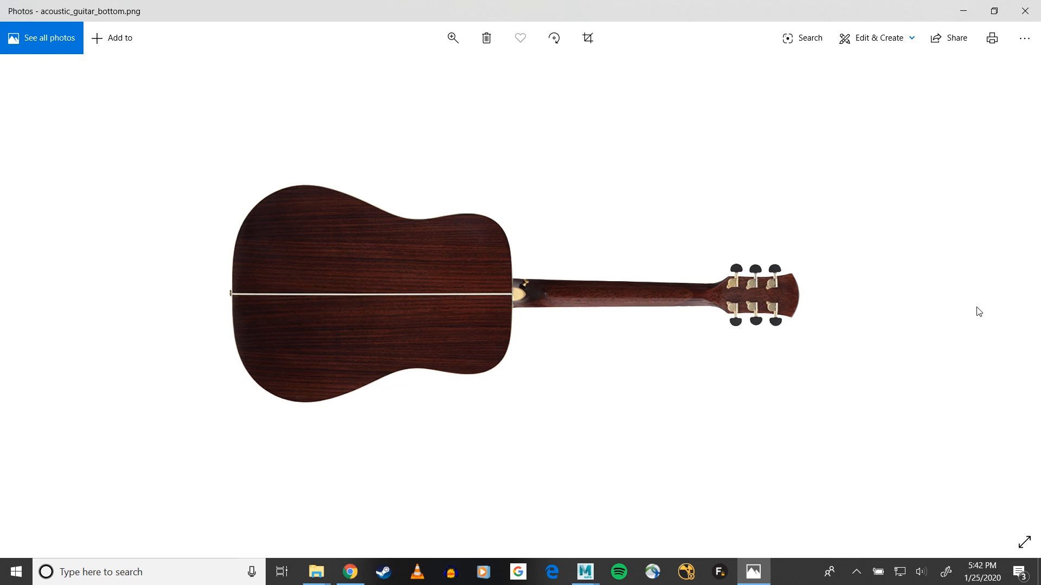
pyautogui.click(1018, 307)
pyautogui.press('Left')
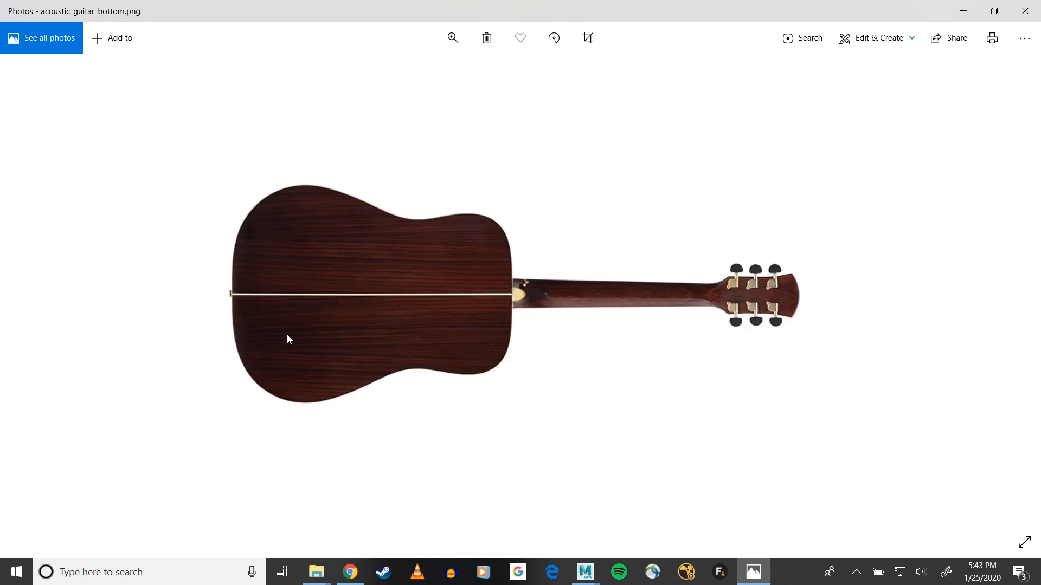
pyautogui.click(16, 298)
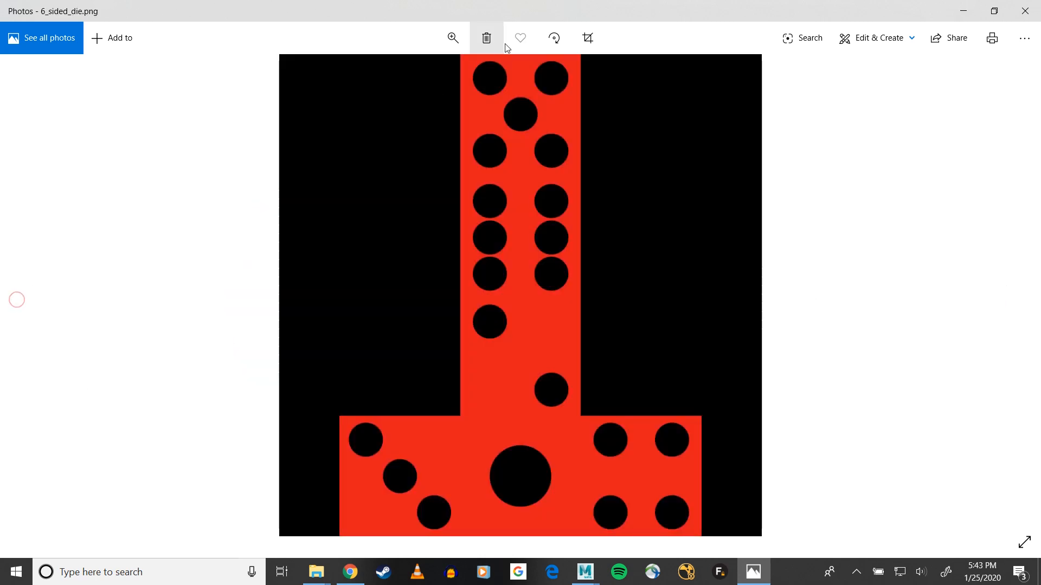
pyautogui.click(1019, 268)
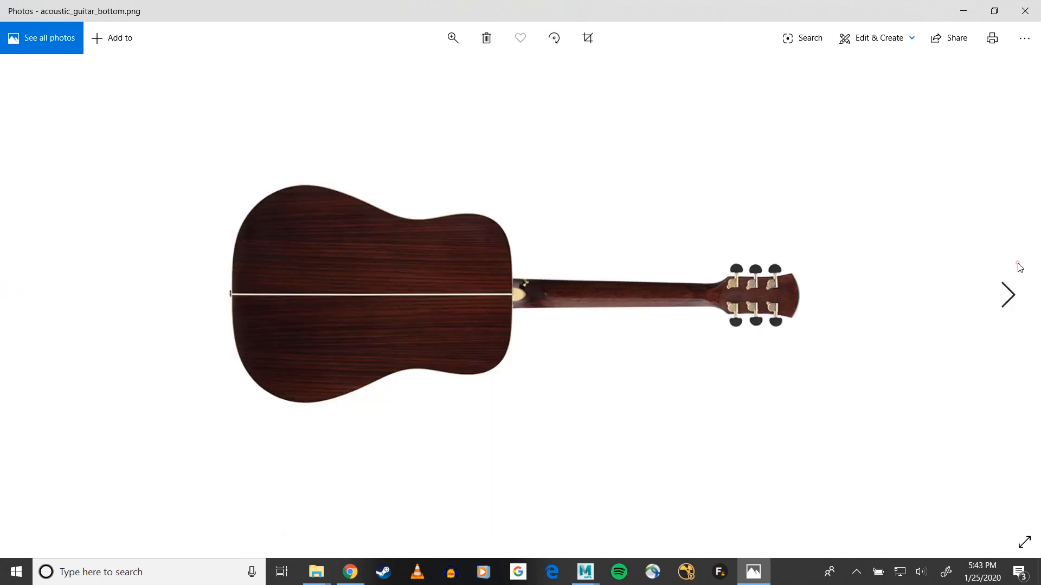
pyautogui.click(453, 44)
pyautogui.moveTo(390, 73); pyautogui.dragTo(482, 73)
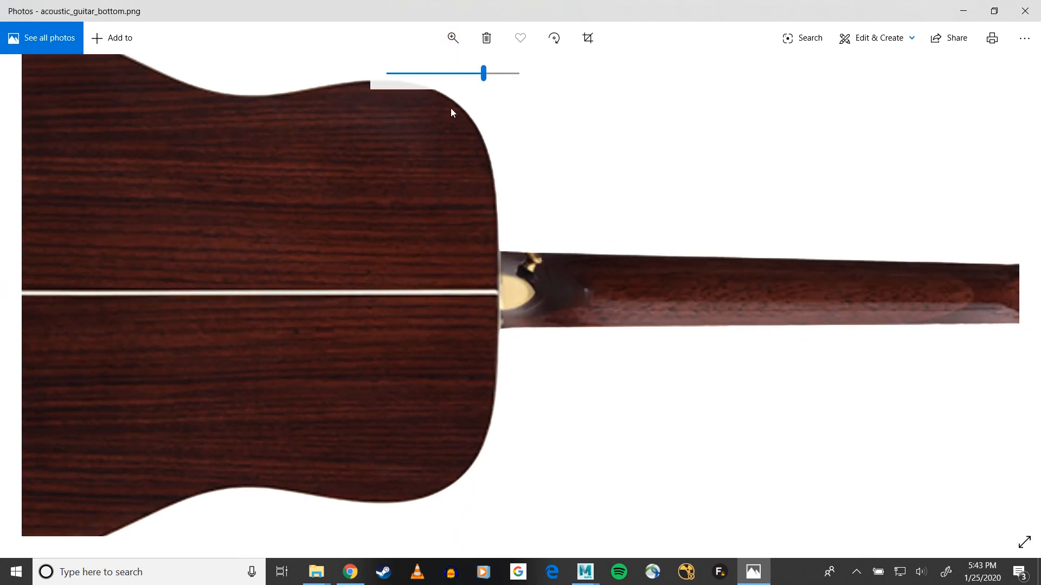
pyautogui.click(476, 80)
# Examine the body's edge binding in the enlarged reference image acoustic_guitar_side.png, and restore the full view.
pyautogui.click(996, 304)
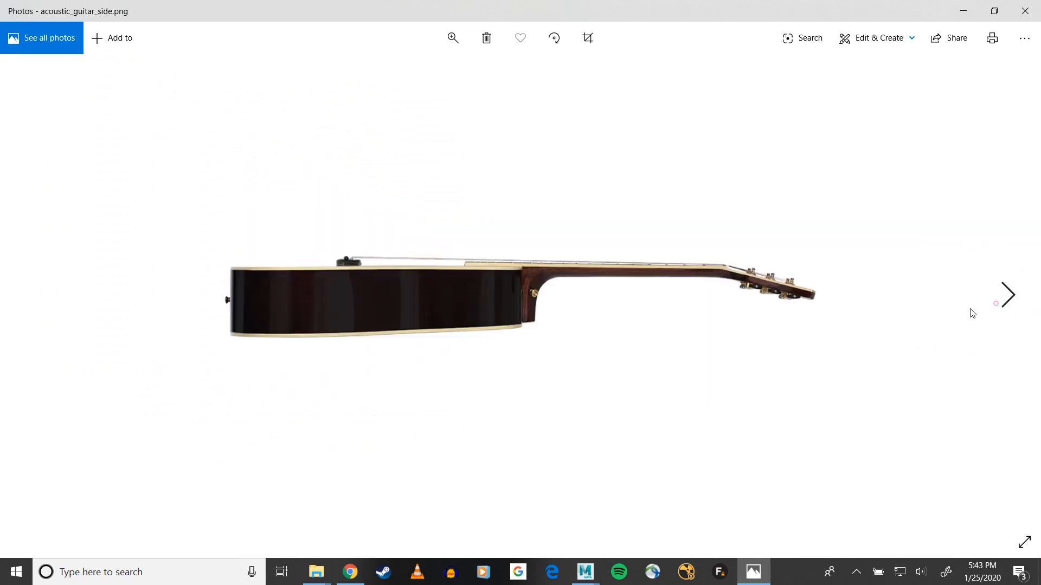
pyautogui.click(453, 38)
pyautogui.moveTo(424, 65); pyautogui.dragTo(517, 68)
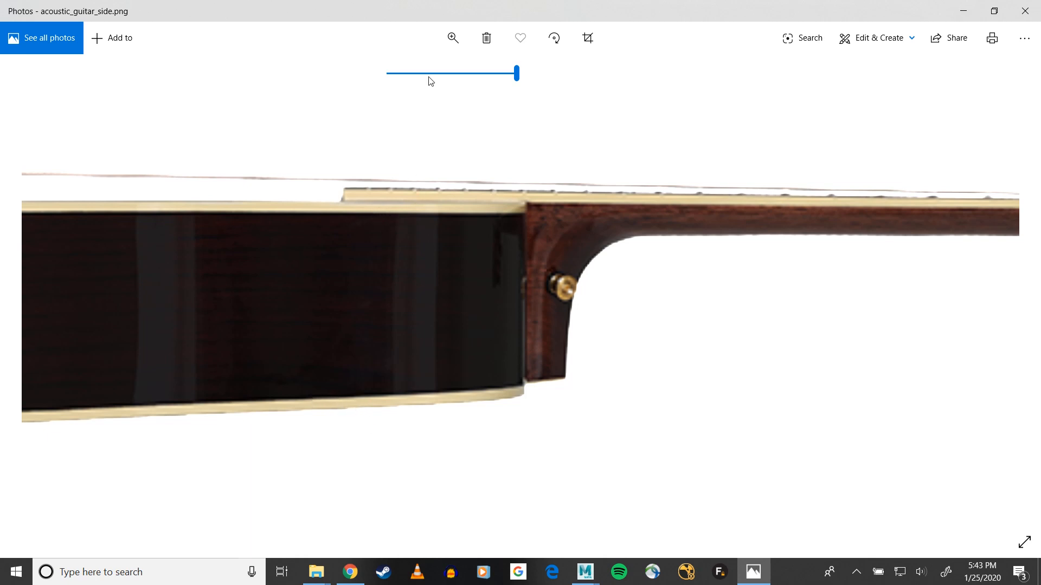
pyautogui.moveTo(436, 76); pyautogui.dragTo(388, 74)
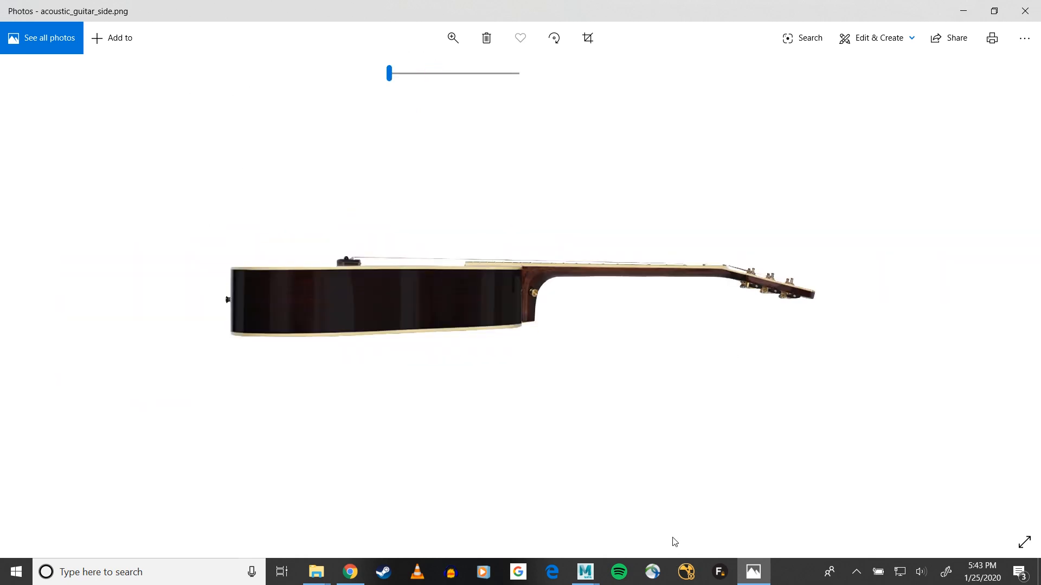
# Switch back to Maya, view the guitar body from above and move the UV Toolkit clear of it.
pyautogui.click(585, 572)
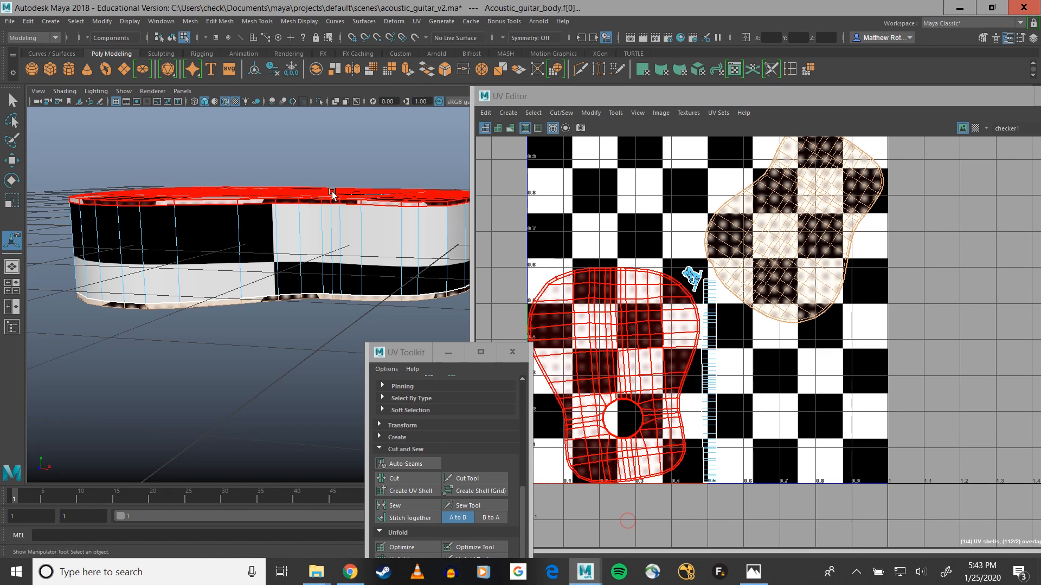
pyautogui.keyDown('alt'); pyautogui.moveTo(292, 332); pyautogui.dragTo(295, 222); pyautogui.keyUp('alt')
pyautogui.keyDown('alt'); pyautogui.moveTo(295, 222); pyautogui.dragTo(308, 301, button='middle'); pyautogui.keyUp('alt')
pyautogui.moveTo(391, 346); pyautogui.dragTo(116, 430)
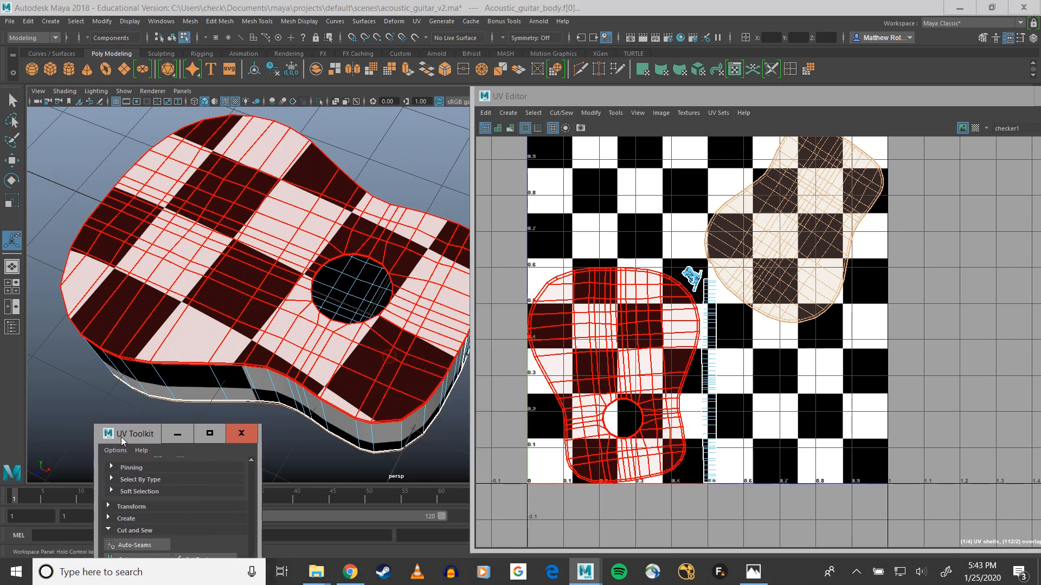
# Go inside the guitar body and select the loop of faces forming its inner side wall.
pyautogui.scroll(5, 230, 346)
pyautogui.keyDown('alt'); pyautogui.moveTo(225, 276); pyautogui.dragTo(385, 374, button='middle'); pyautogui.keyUp('alt')
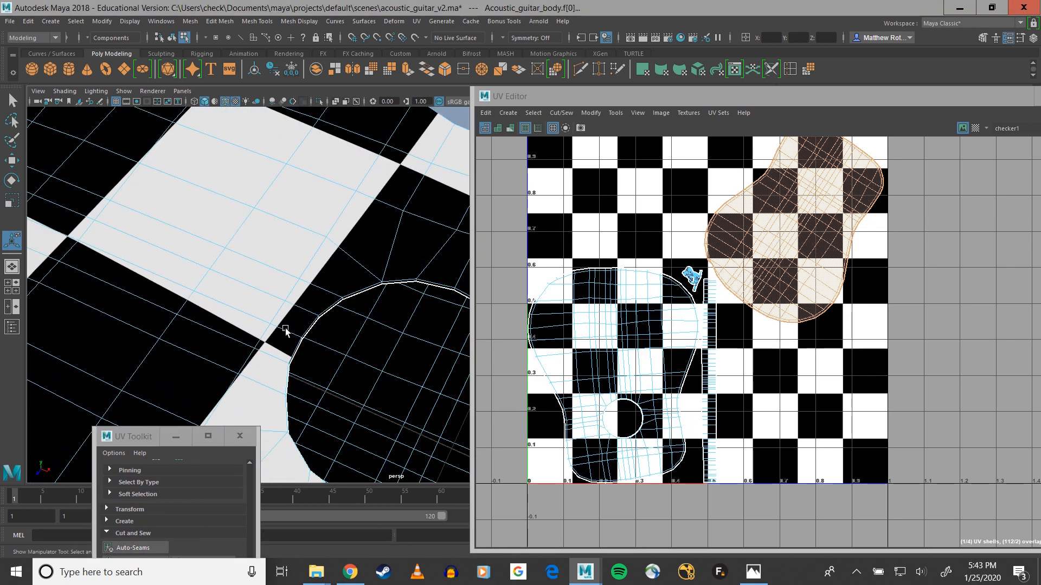
pyautogui.keyDown('alt'); pyautogui.moveTo(285, 329); pyautogui.dragTo(202, 307); pyautogui.keyUp('alt')
pyautogui.keyDown('alt'); pyautogui.moveTo(210, 260); pyautogui.dragTo(323, 400, button='middle'); pyautogui.keyUp('alt')
pyautogui.scroll(5, 260, 346)
pyautogui.keyDown('alt'); pyautogui.moveTo(261, 347); pyautogui.dragTo(271, 303); pyautogui.keyUp('alt')
pyautogui.keyDown('alt'); pyautogui.moveTo(275, 304); pyautogui.dragTo(279, 151, button='middle'); pyautogui.keyUp('alt')
pyautogui.keyDown('alt'); pyautogui.moveTo(309, 335); pyautogui.dragTo(284, 331, button='middle'); pyautogui.keyUp('alt')
pyautogui.keyDown('alt'); pyautogui.moveTo(284, 332); pyautogui.dragTo(304, 297); pyautogui.keyUp('alt')
pyautogui.keyDown('alt'); pyautogui.moveTo(304, 297); pyautogui.dragTo(366, 238, button='middle'); pyautogui.keyUp('alt')
pyautogui.rightClick(307, 217)
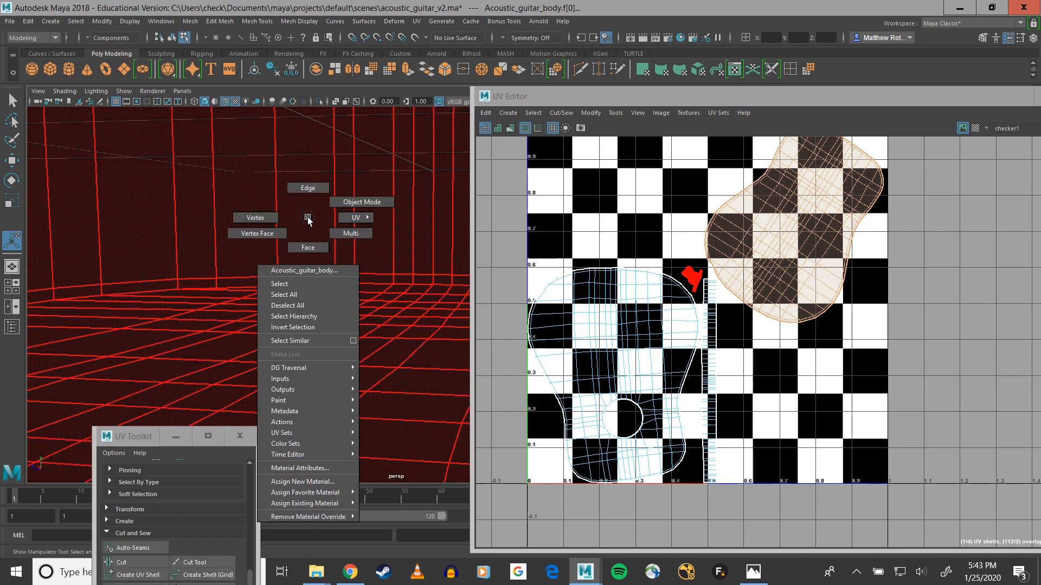
pyautogui.click(308, 247)
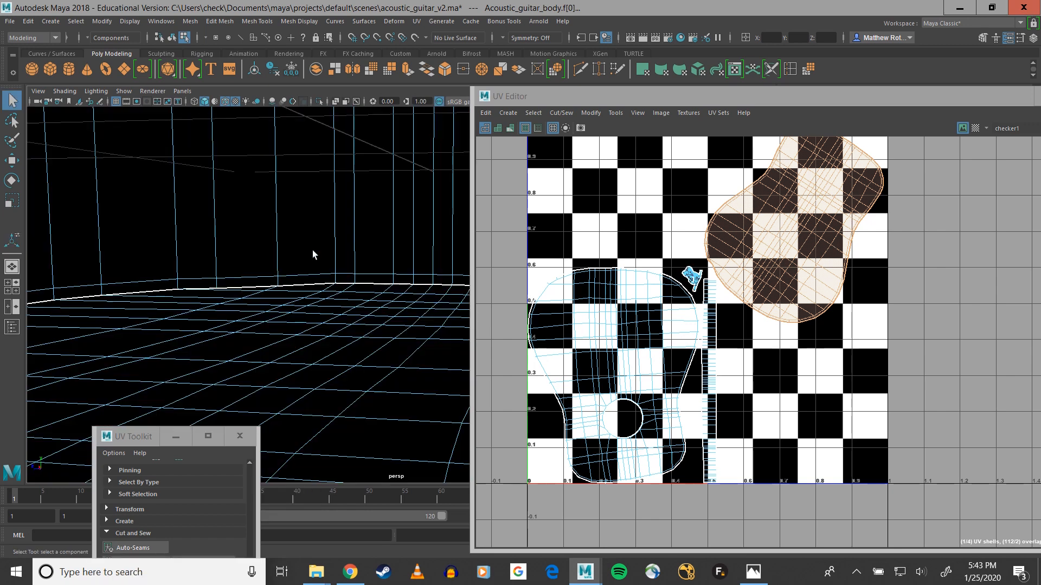
pyautogui.click(261, 224)
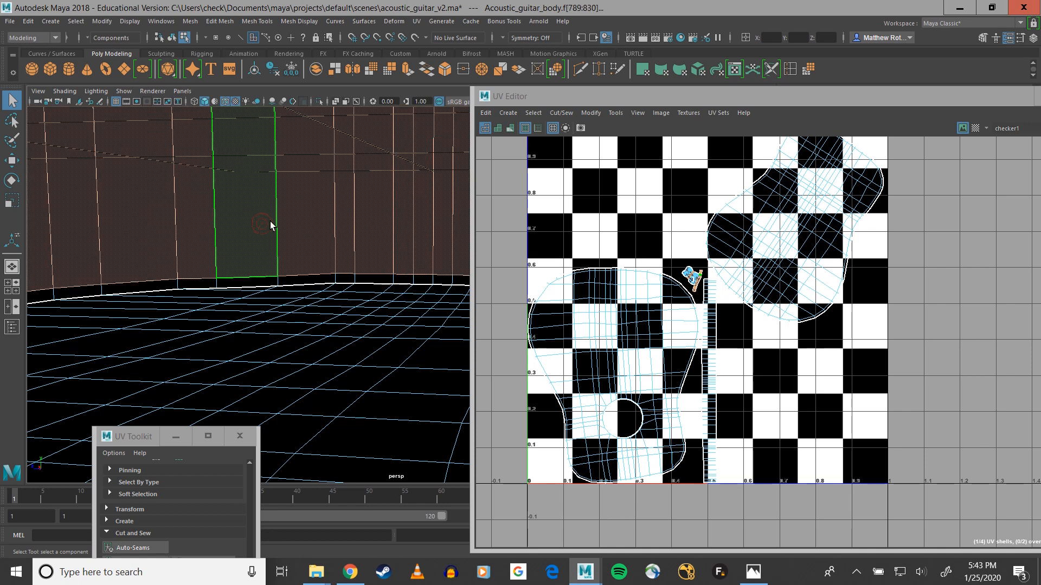
# Apply a cylindrical UV projection to the selected inner side wall faces.
pyautogui.scroll(-10, 285, 240)
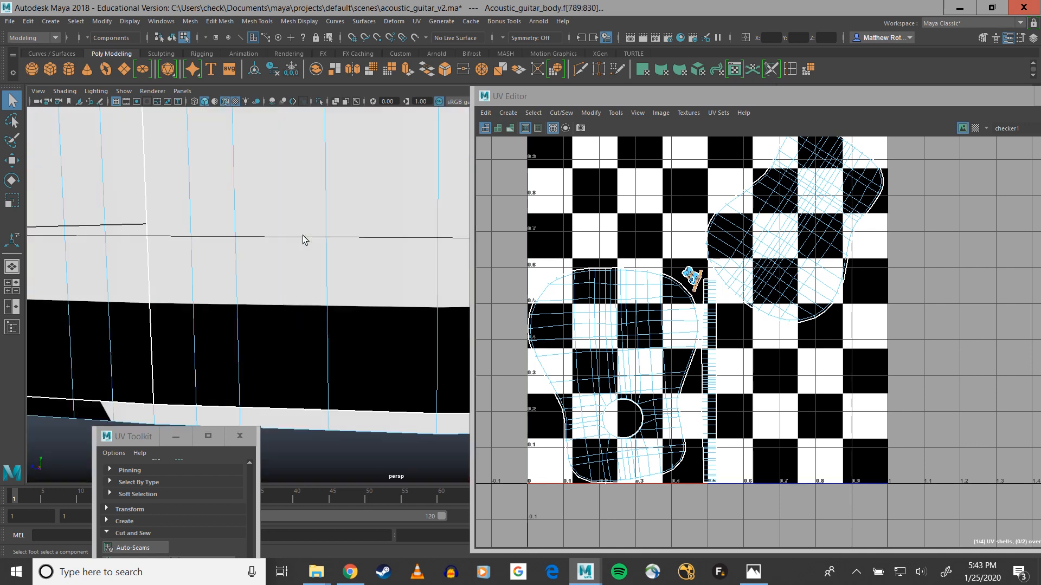
pyautogui.scroll(5, 308, 255)
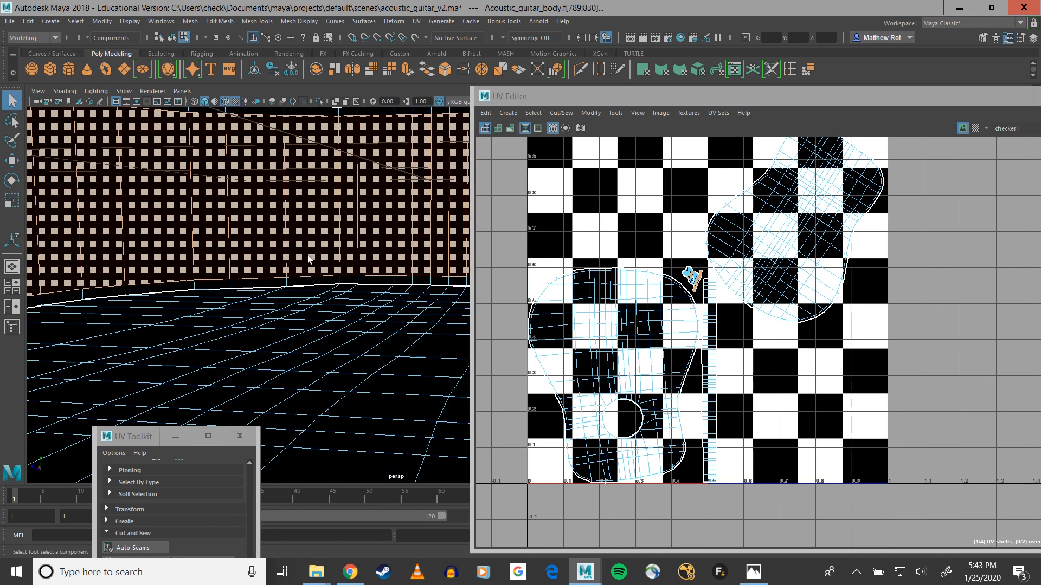
pyautogui.keyDown('alt'); pyautogui.moveTo(307, 258); pyautogui.dragTo(74, 250); pyautogui.keyUp('alt')
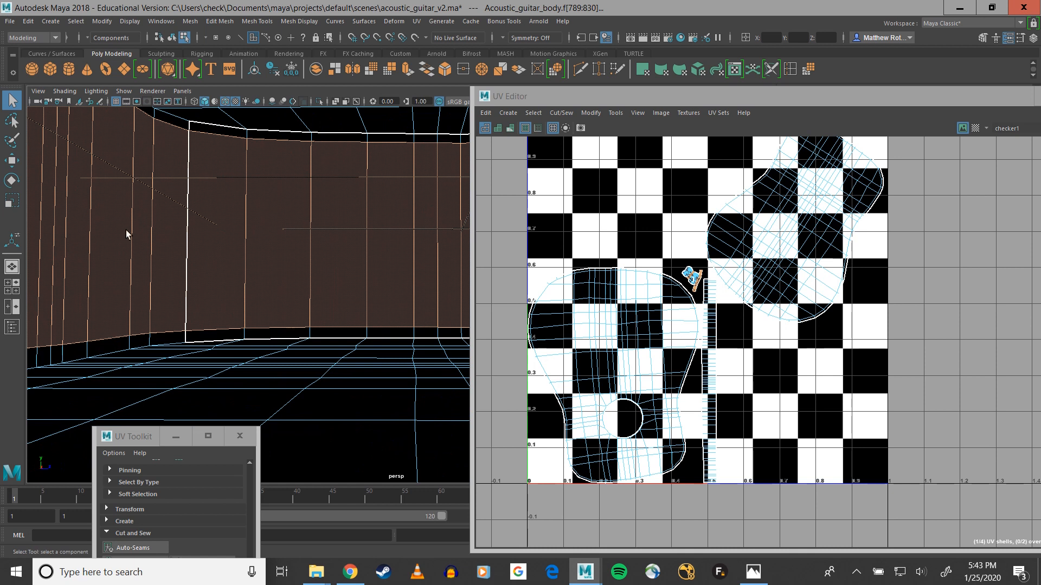
pyautogui.click(144, 261)
pyautogui.click(420, 22)
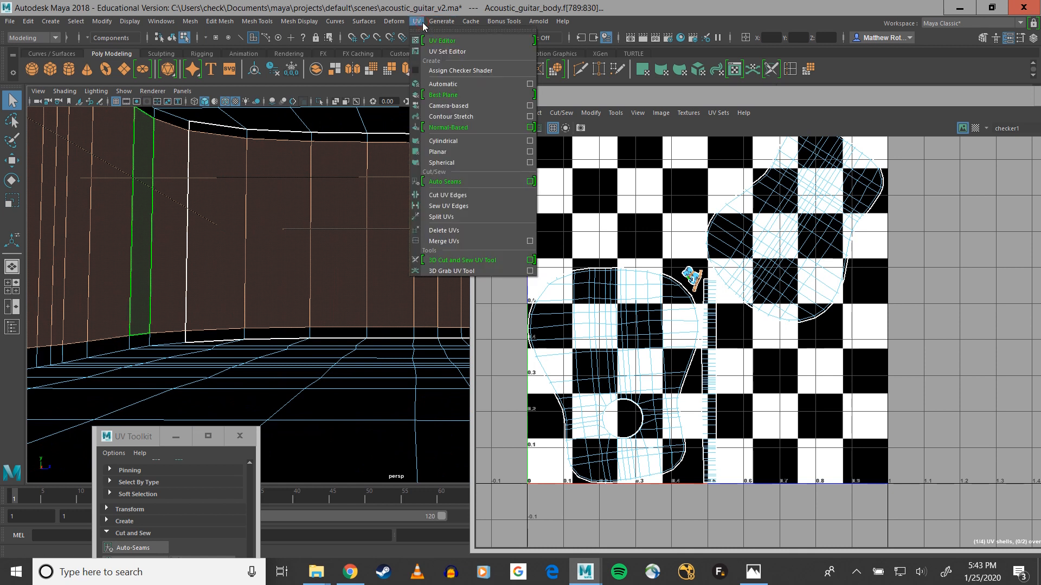
pyautogui.click(443, 141)
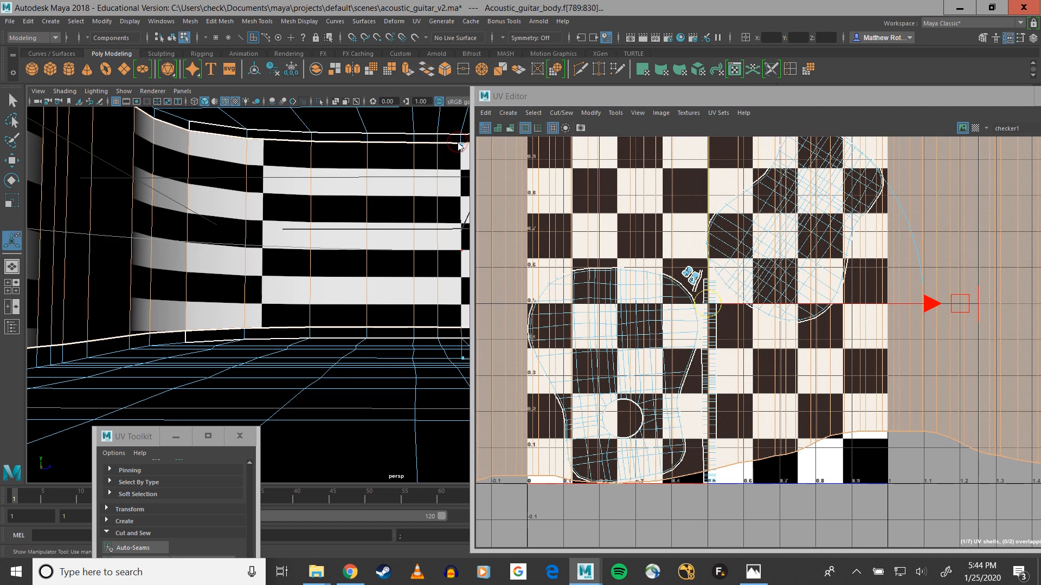
pyautogui.scroll(-5, 827, 300)
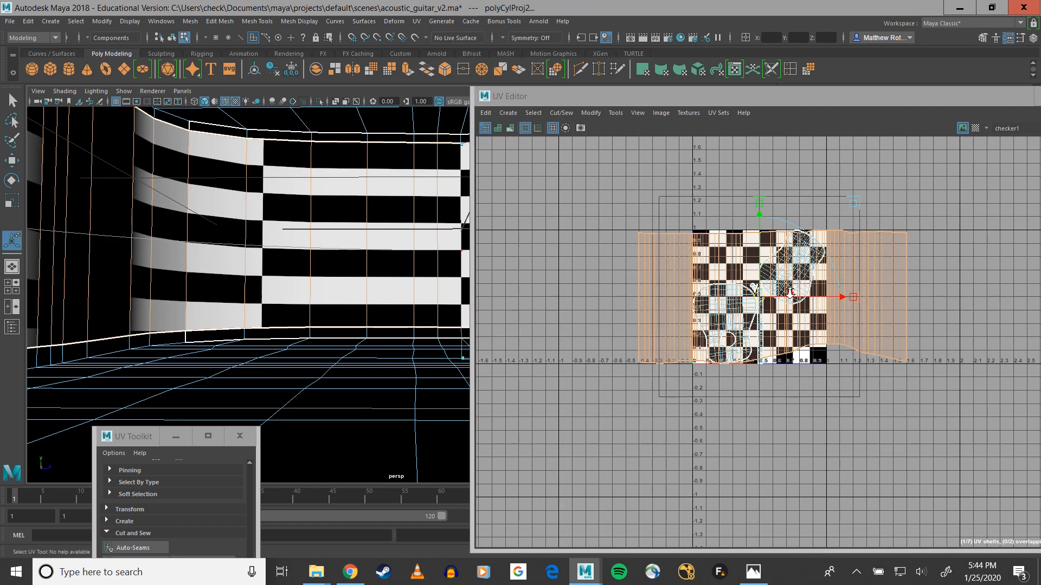
# Unfold the inner side wall's UVs along U and normalize them in U and V.
pyautogui.moveTo(171, 427); pyautogui.dragTo(194, 35)
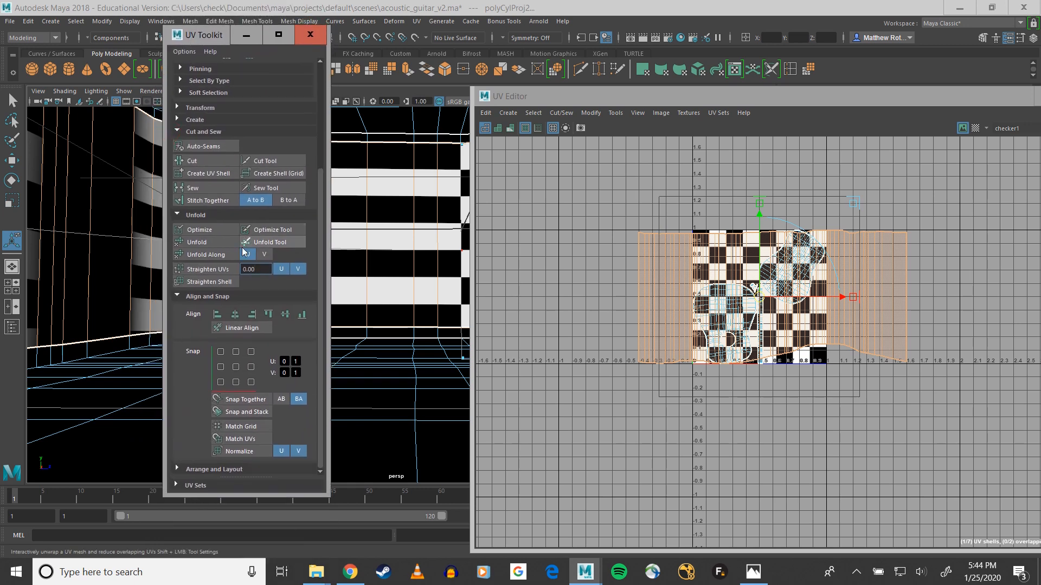
pyautogui.click(212, 254)
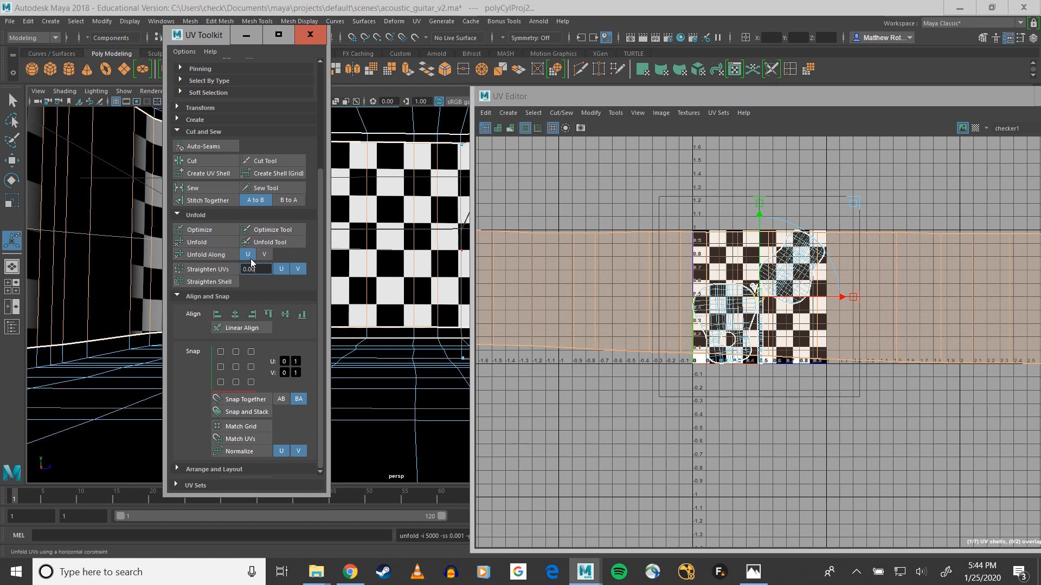
pyautogui.scroll(4, 183, 355)
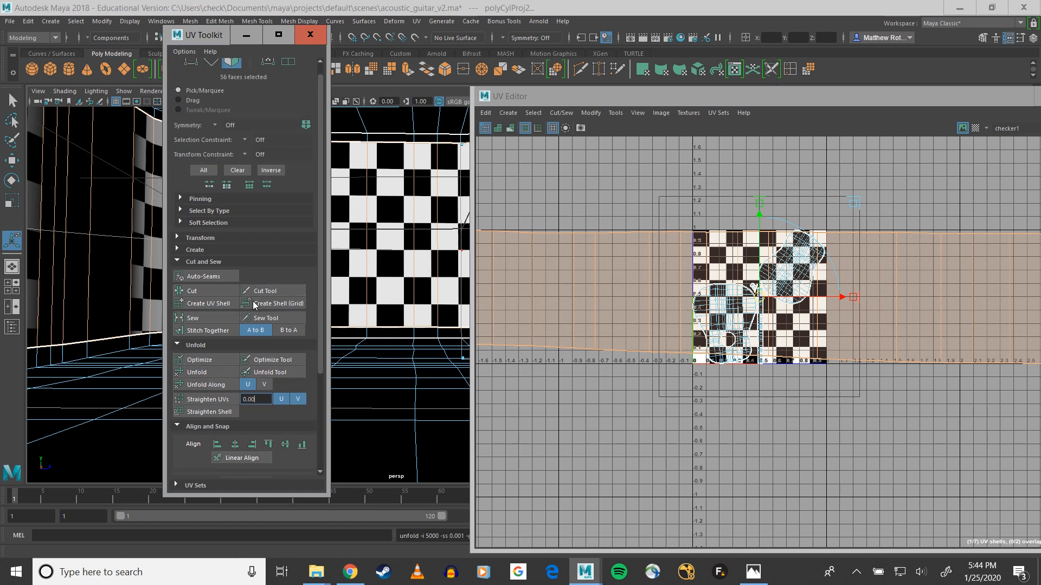
pyautogui.scroll(-4, 216, 367)
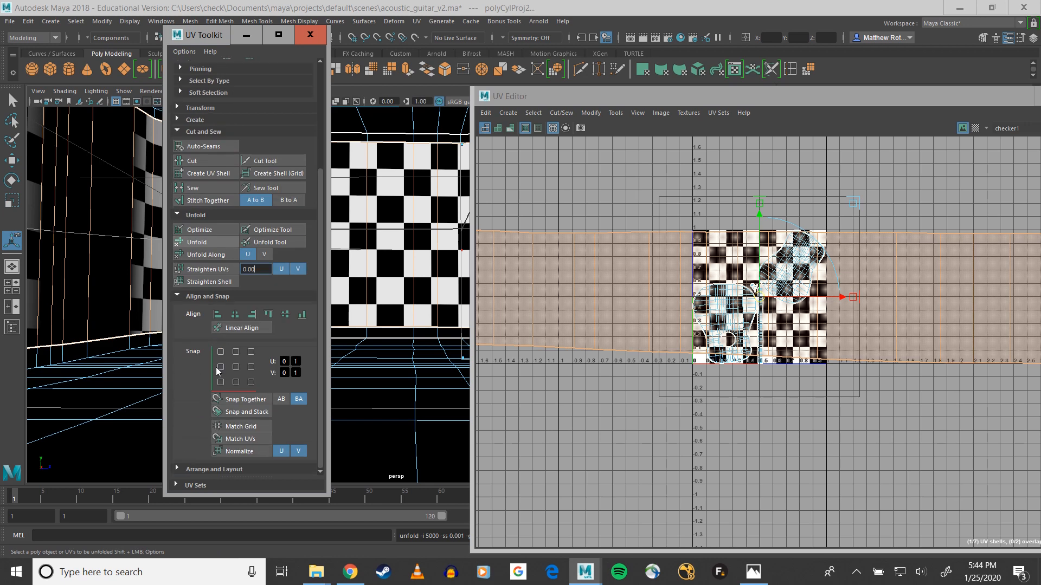
pyautogui.click(240, 452)
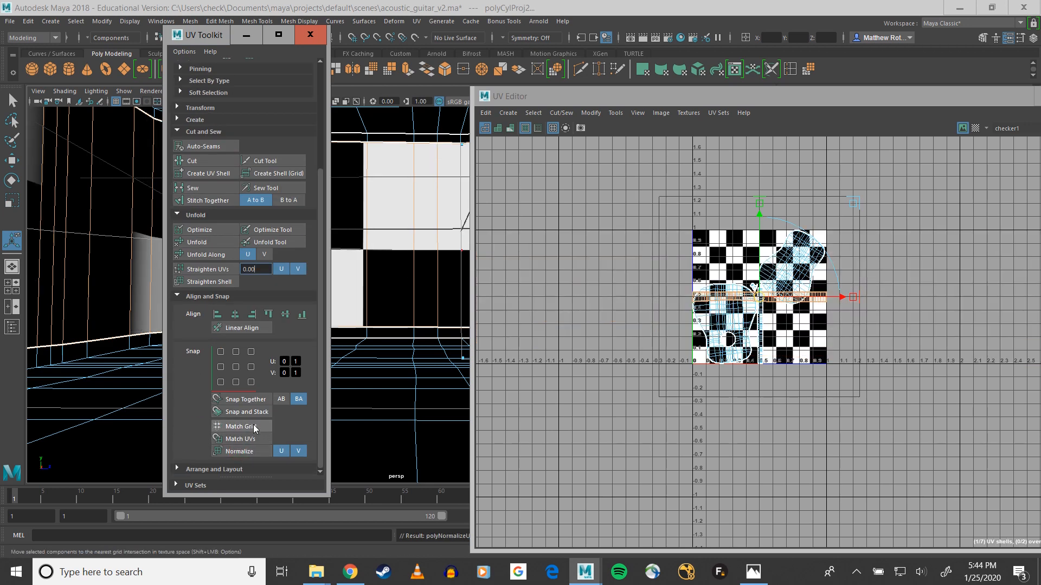
# Examine the checker pattern inside the body, selecting the inner top and inner bottom shells to check where they end.
pyautogui.moveTo(210, 42); pyautogui.dragTo(558, 158)
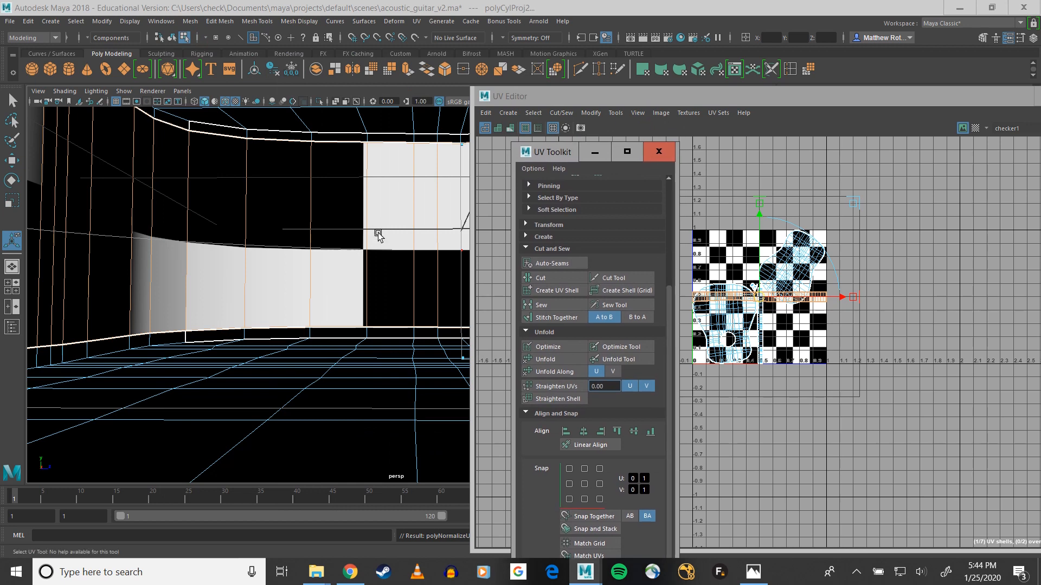
pyautogui.keyDown('alt'); pyautogui.moveTo(378, 234); pyautogui.dragTo(259, 312); pyautogui.keyUp('alt')
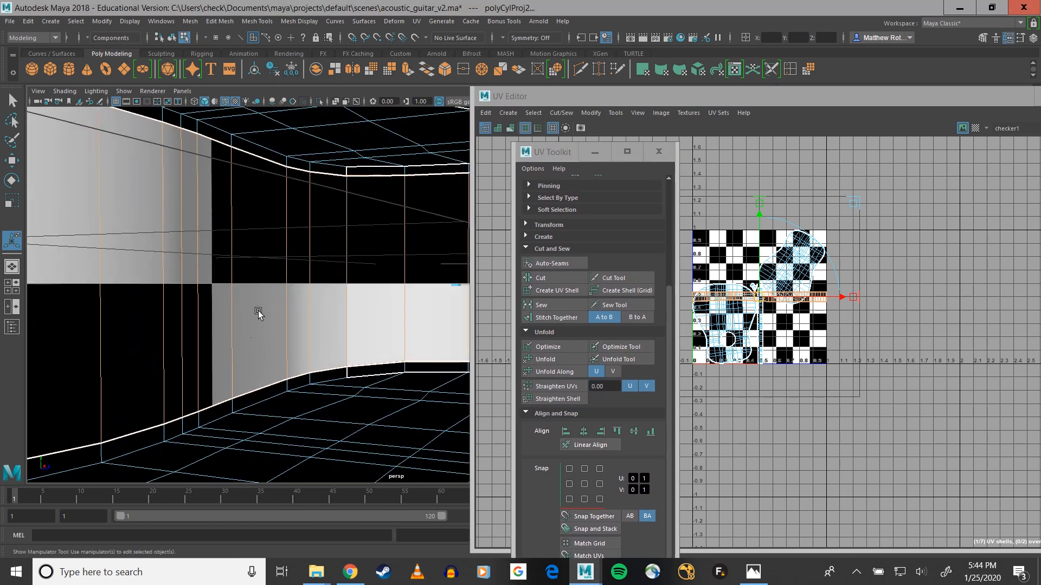
pyautogui.moveTo(793, 290); pyautogui.dragTo(745, 274, button='right')
pyautogui.keyDown('alt'); pyautogui.moveTo(396, 234); pyautogui.dragTo(262, 302); pyautogui.keyUp('alt')
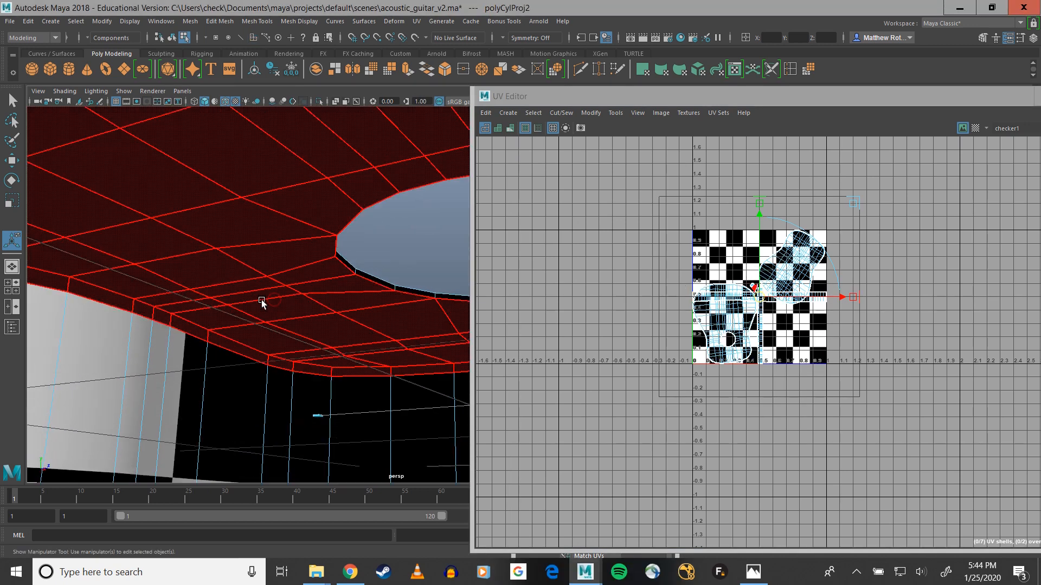
pyautogui.click(223, 269)
pyautogui.keyDown('alt'); pyautogui.moveTo(223, 269); pyautogui.dragTo(273, 340); pyautogui.keyUp('alt')
pyautogui.keyDown('alt'); pyautogui.moveTo(311, 351); pyautogui.dragTo(232, 163); pyautogui.keyUp('alt')
pyautogui.click(232, 162)
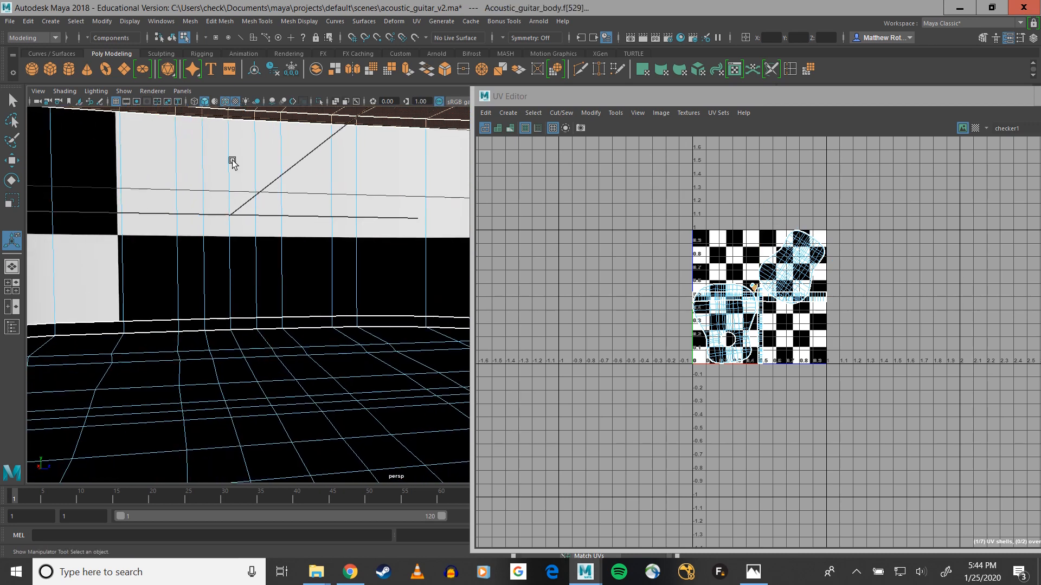
pyautogui.keyDown('shift'); pyautogui.click(307, 379); pyautogui.keyUp('shift')
pyautogui.keyDown('alt'); pyautogui.moveTo(291, 368); pyautogui.dragTo(234, 366); pyautogui.keyUp('alt')
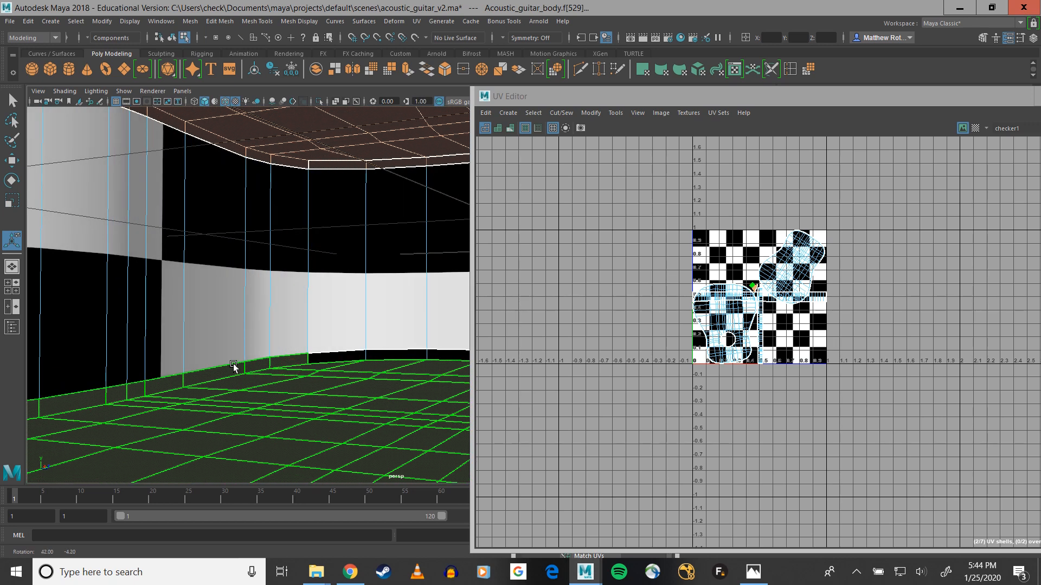
pyautogui.keyDown('shift'); pyautogui.click(233, 365); pyautogui.keyUp('shift')
pyautogui.keyDown('alt'); pyautogui.moveTo(337, 384); pyautogui.dragTo(235, 337); pyautogui.keyUp('alt')
# Select the loop of inner side wall faces together with the thin strip of faces along its lower edge.
pyautogui.rightClick(173, 252)
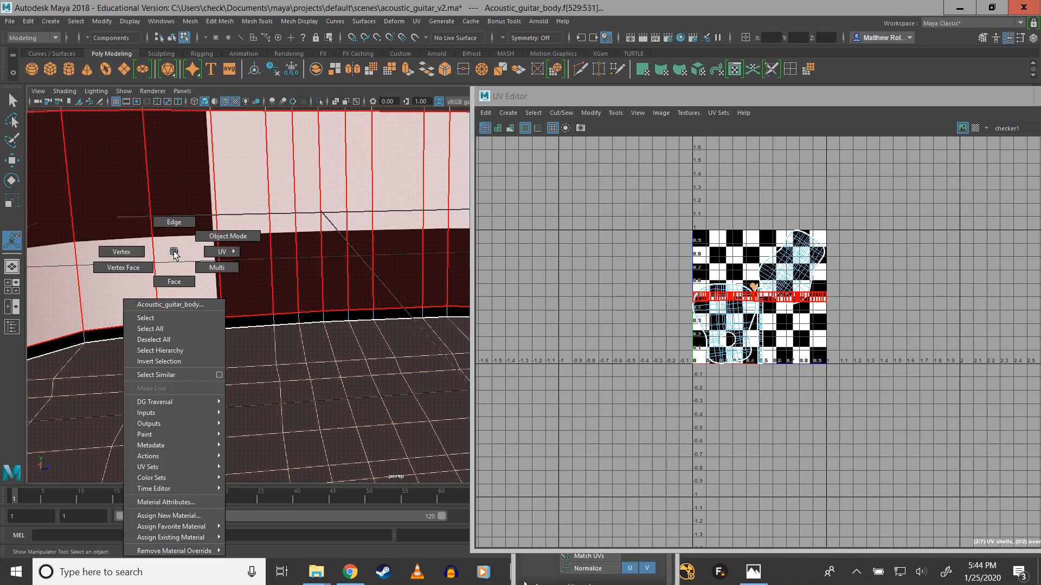
pyautogui.click(174, 282)
pyautogui.doubleClick(158, 243)
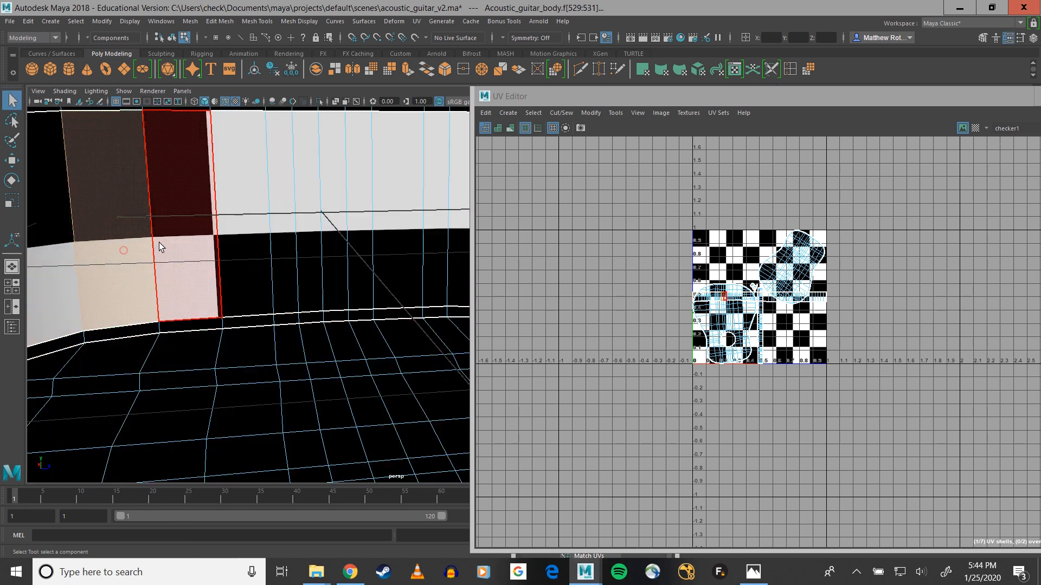
pyautogui.click(135, 325)
pyautogui.click(170, 325)
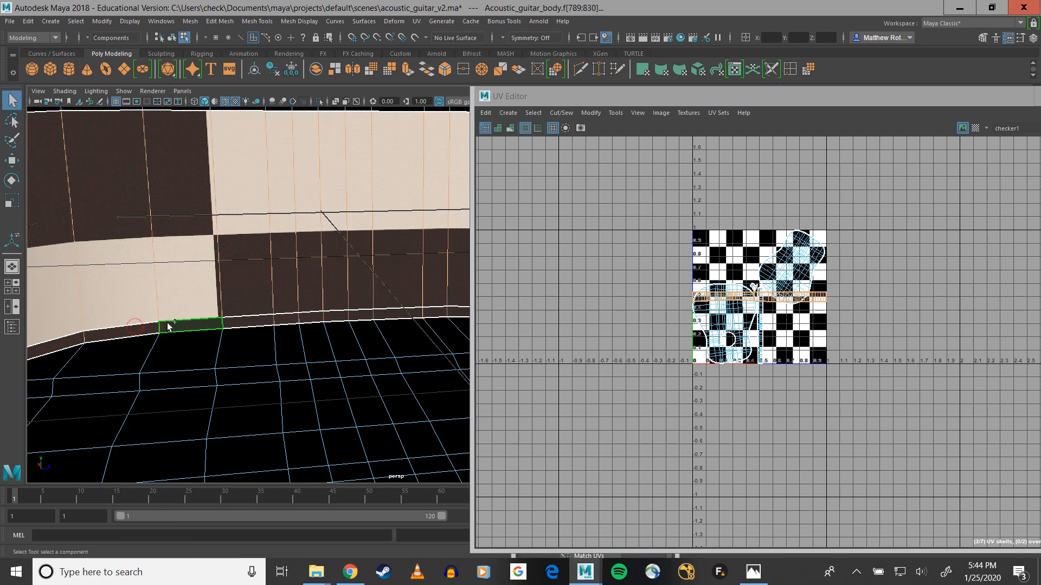
# Add the thin strip of faces along the inner wall's upper edge to the selection.
pyautogui.keyDown('alt'); pyautogui.moveTo(170, 325); pyautogui.dragTo(195, 265, button='middle'); pyautogui.keyUp('alt')
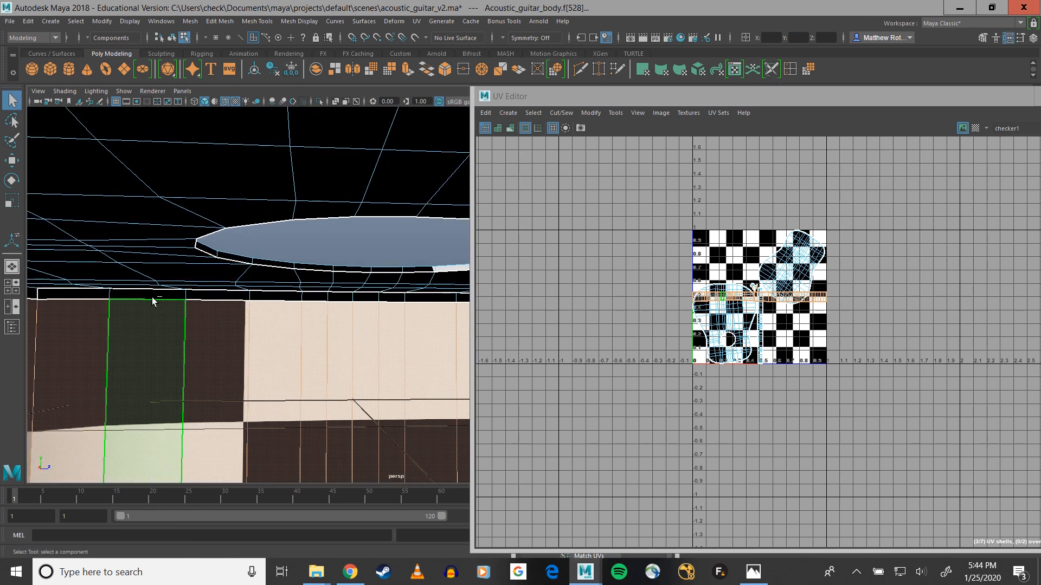
pyautogui.click(184, 294)
pyautogui.click(198, 296)
pyautogui.click(255, 312)
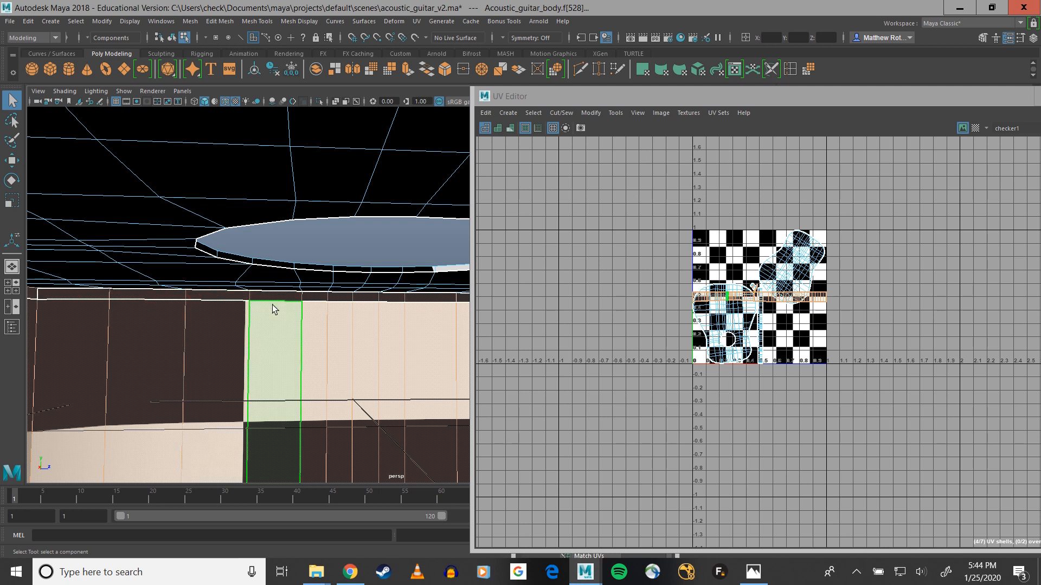
pyautogui.click(263, 295)
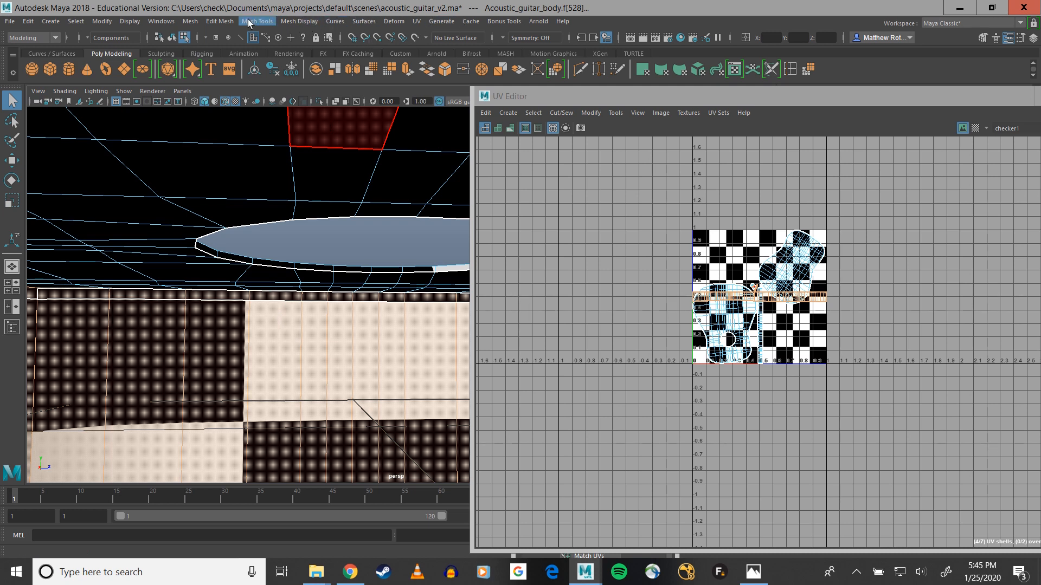
# Apply a cylindrical UV projection to the inner wall and edge strips, and move the UV Editor and UV Toolkit apart.
pyautogui.click(416, 22)
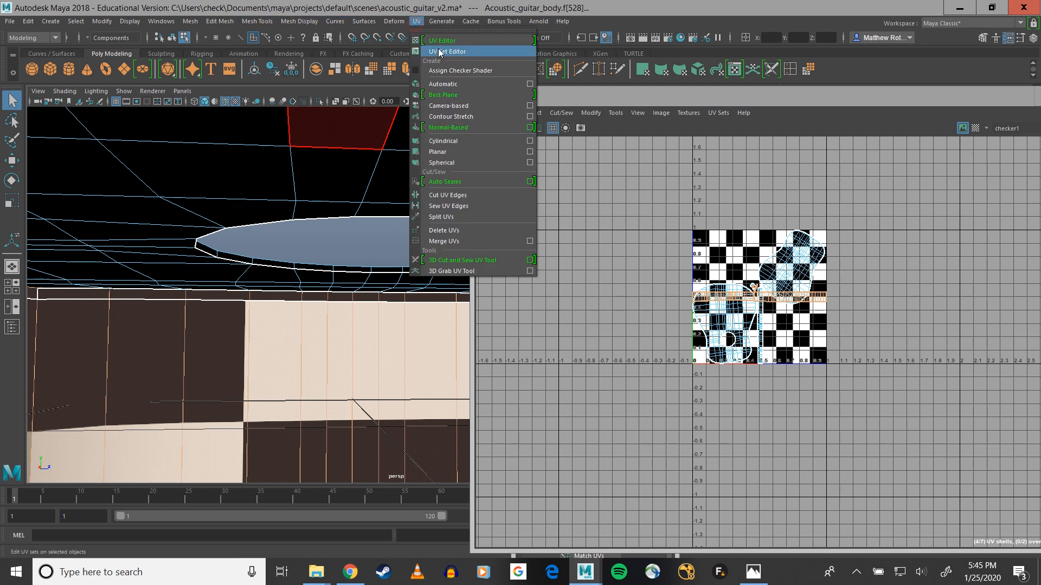
pyautogui.click(453, 140)
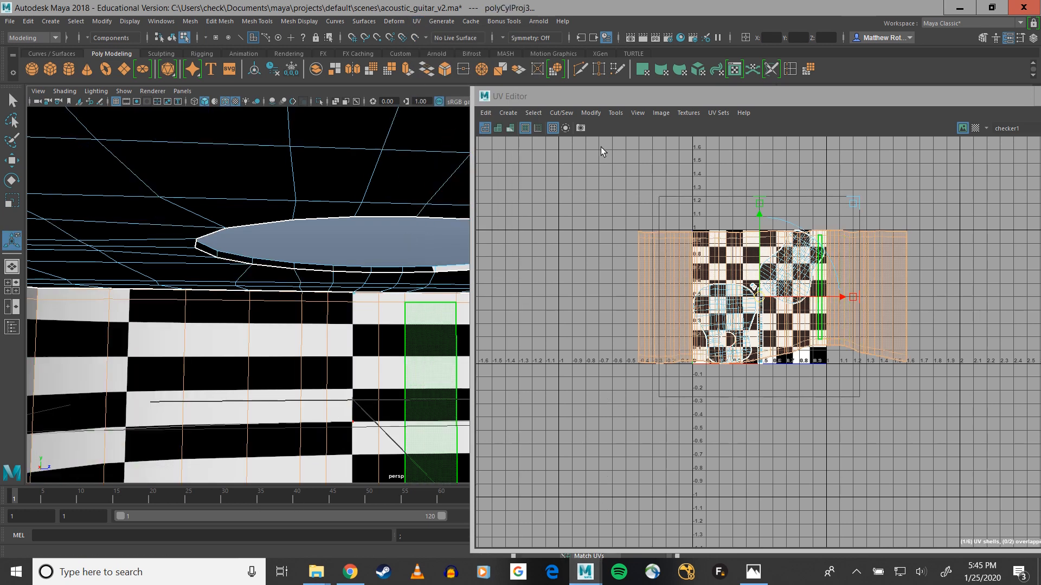
pyautogui.moveTo(601, 97); pyautogui.dragTo(647, 123)
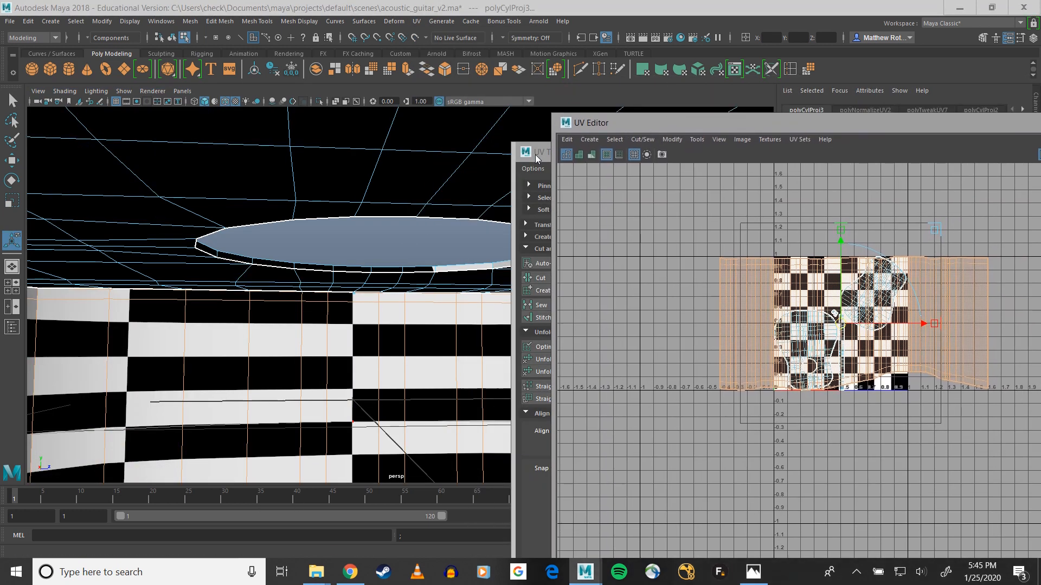
pyautogui.moveTo(535, 154); pyautogui.dragTo(329, 107)
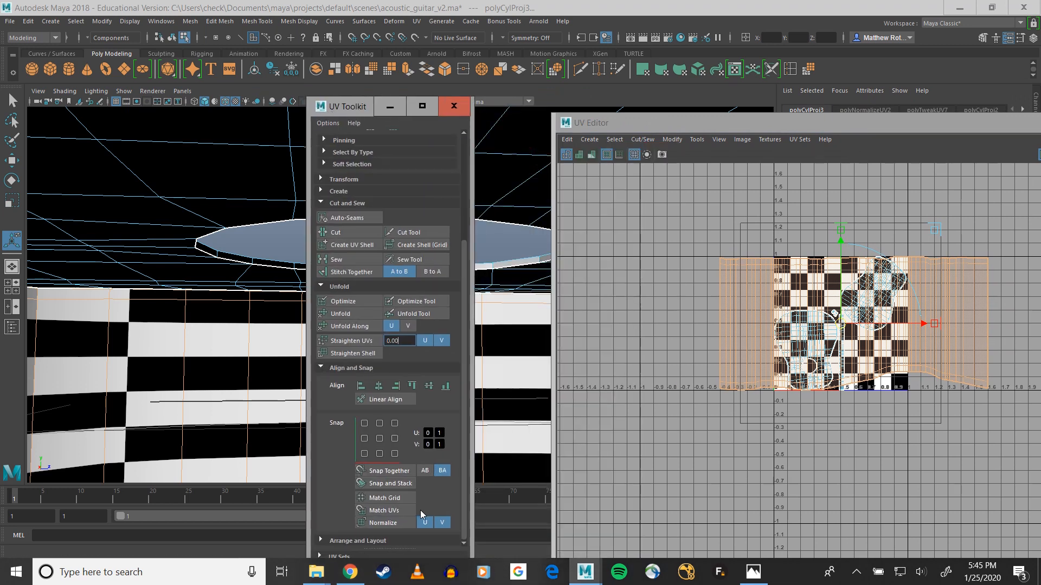
# Unfold the projected inner wall and its edge strips along U, normalize the UVs in U and V, and clear the selection.
pyautogui.click(360, 326)
pyautogui.click(391, 526)
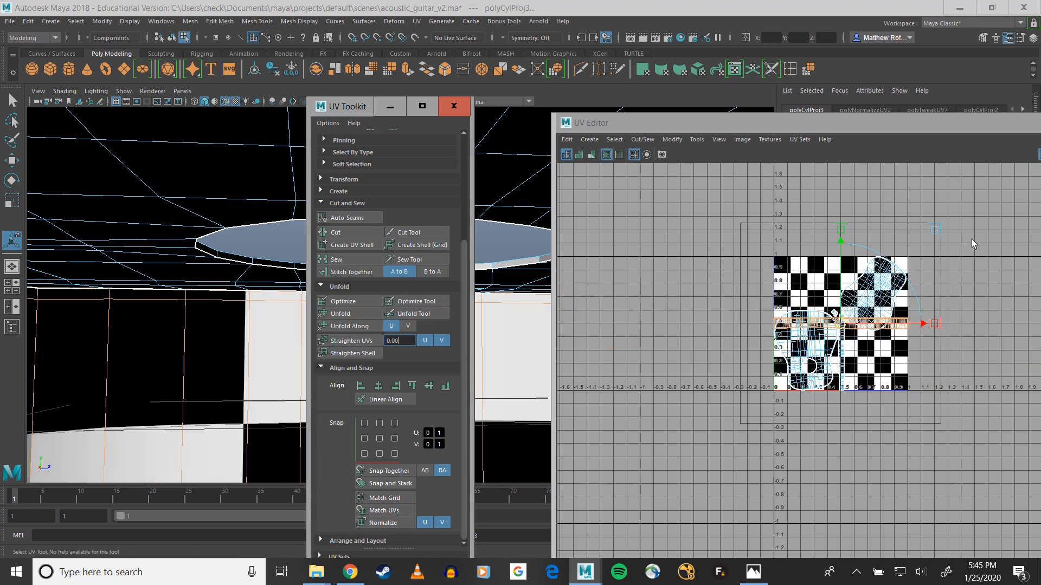
pyautogui.moveTo(139, 233); pyautogui.dragTo(136, 236, button='right')
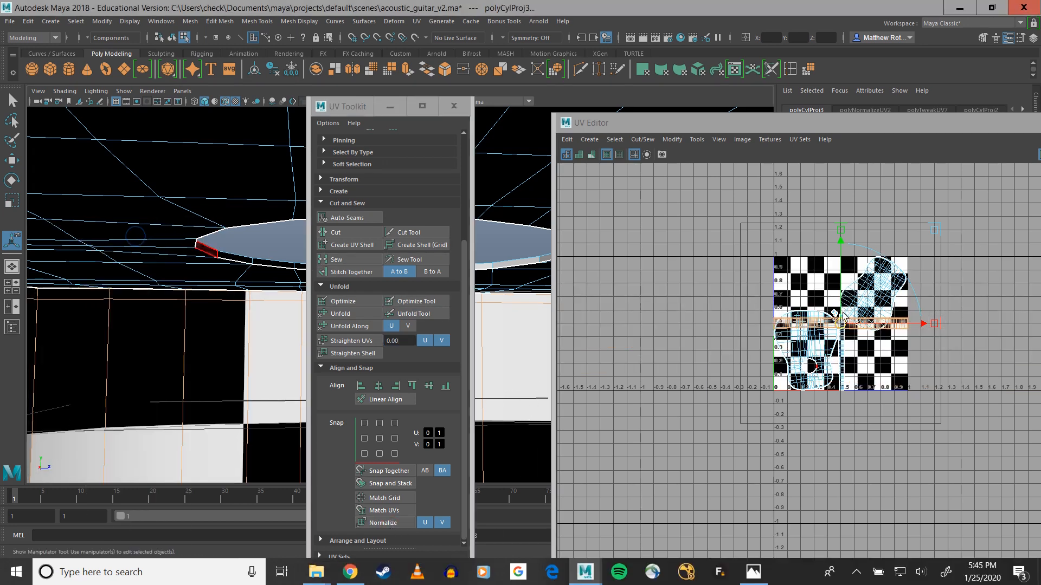
pyautogui.moveTo(853, 318); pyautogui.dragTo(820, 300, button='right')
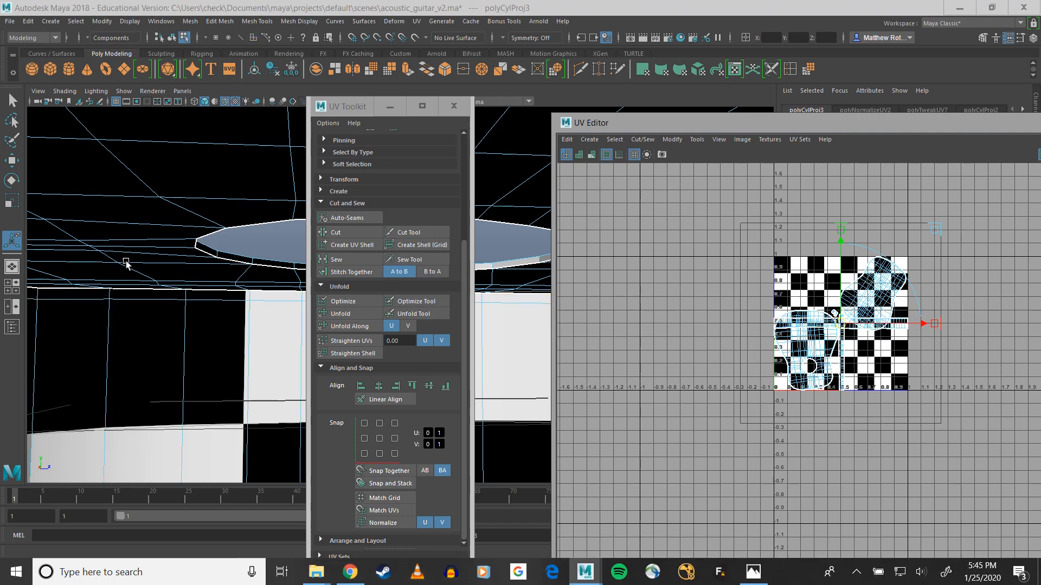
# Select the UV shell of the inner bottom surface inside the guitar body.
pyautogui.keyDown('alt'); pyautogui.moveTo(216, 260); pyautogui.dragTo(9, 372); pyautogui.keyUp('alt')
pyautogui.click(225, 372)
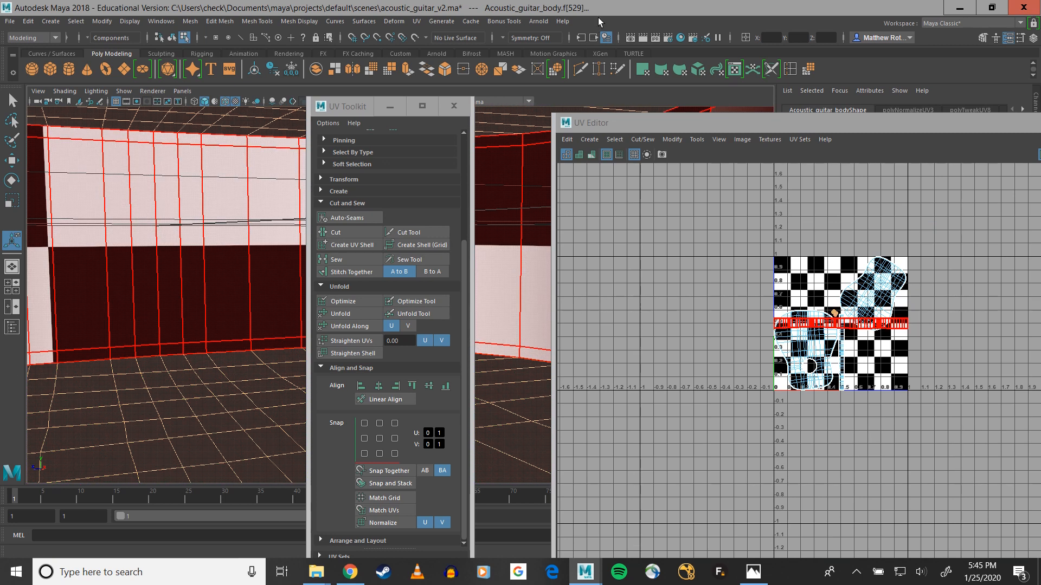
# Apply a planar UV projection to the selected inner faces of the guitar body and unfold the resulting UVs.
pyautogui.click(416, 22)
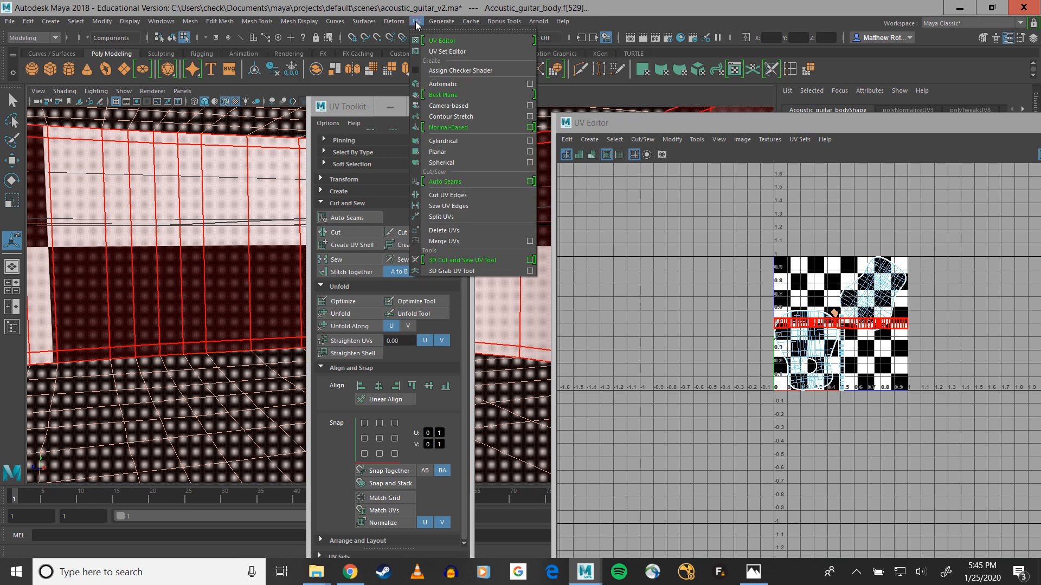
pyautogui.click(448, 151)
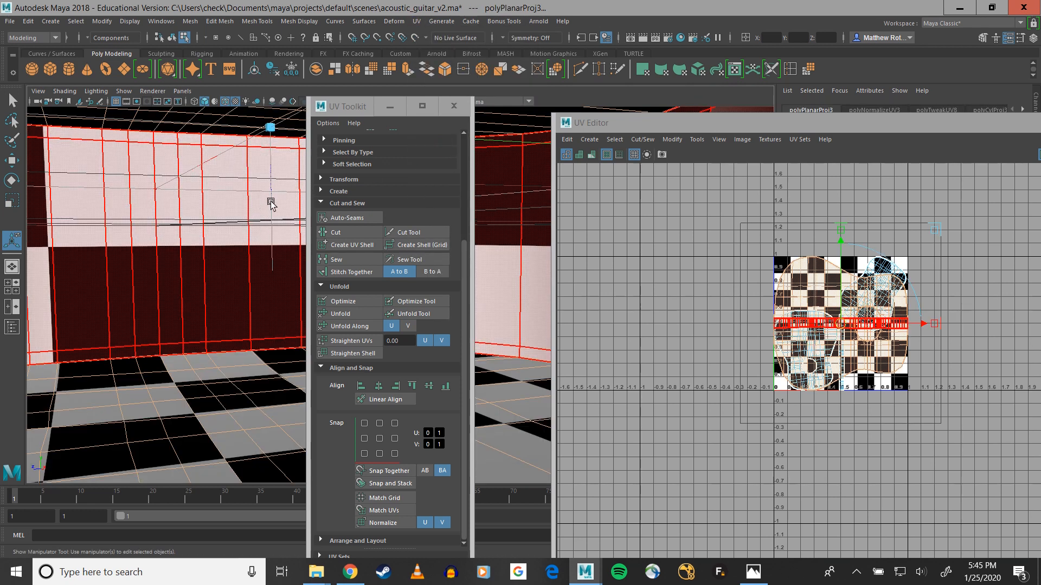
pyautogui.keyDown('alt'); pyautogui.moveTo(150, 325); pyautogui.dragTo(111, 323); pyautogui.keyUp('alt')
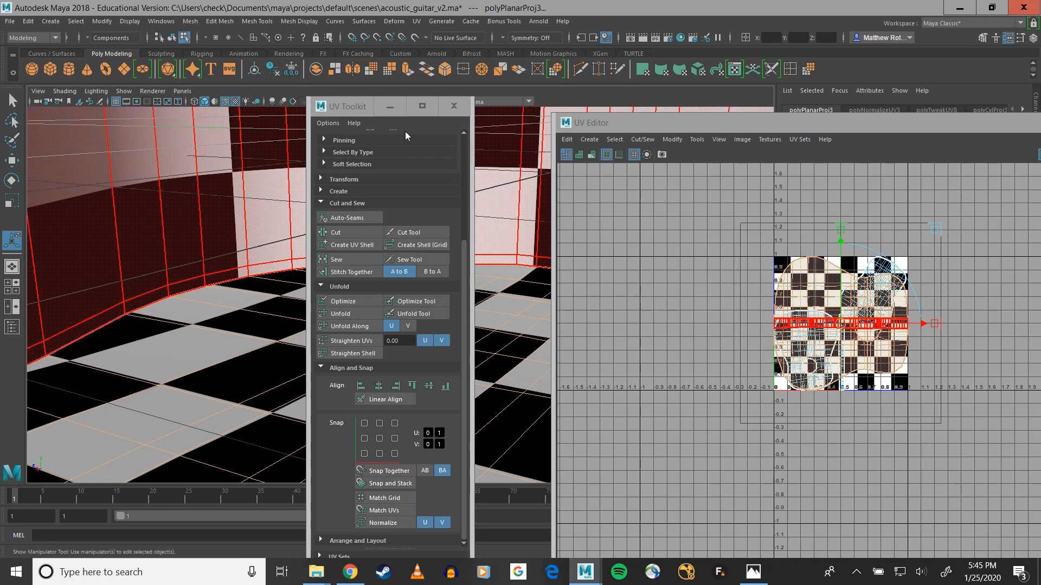
pyautogui.moveTo(351, 106); pyautogui.dragTo(307, 77)
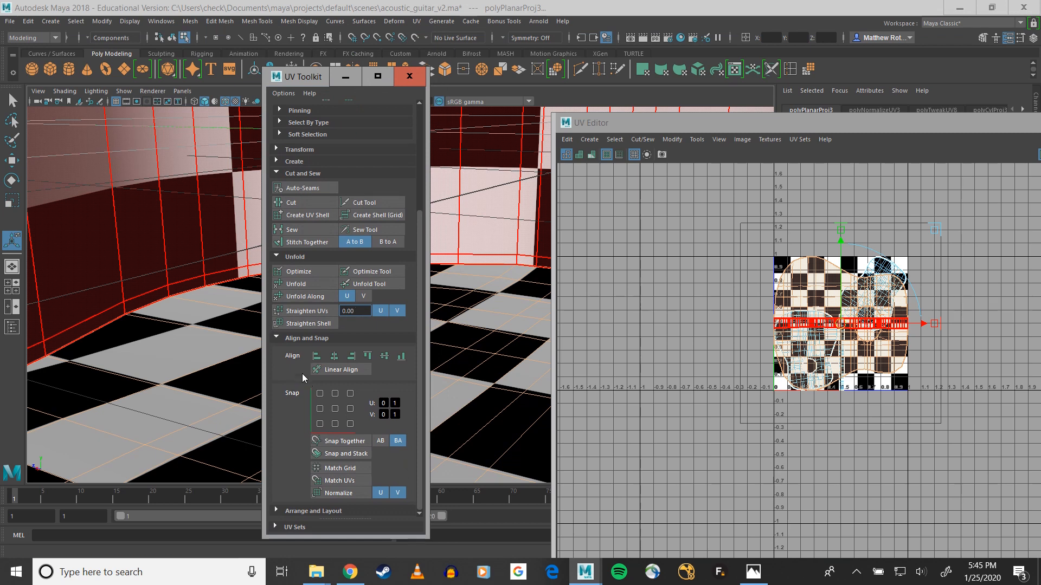
pyautogui.click(300, 286)
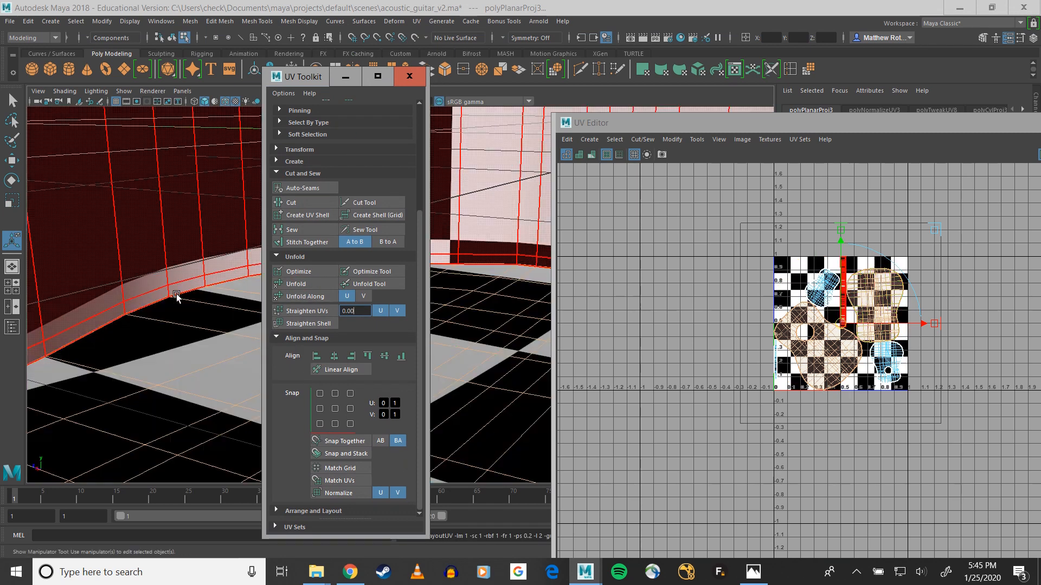
# Examine the checker pattern on the guitar body's inner and top surfaces and match them to their UV shells.
pyautogui.scroll(5, 187, 292)
pyautogui.keyDown('alt'); pyautogui.moveTo(198, 289); pyautogui.dragTo(31, 284); pyautogui.keyUp('alt')
pyautogui.scroll(-5, 34, 287)
pyautogui.keyDown('alt'); pyautogui.moveTo(100, 351); pyautogui.dragTo(56, 416, button='middle'); pyautogui.keyUp('alt')
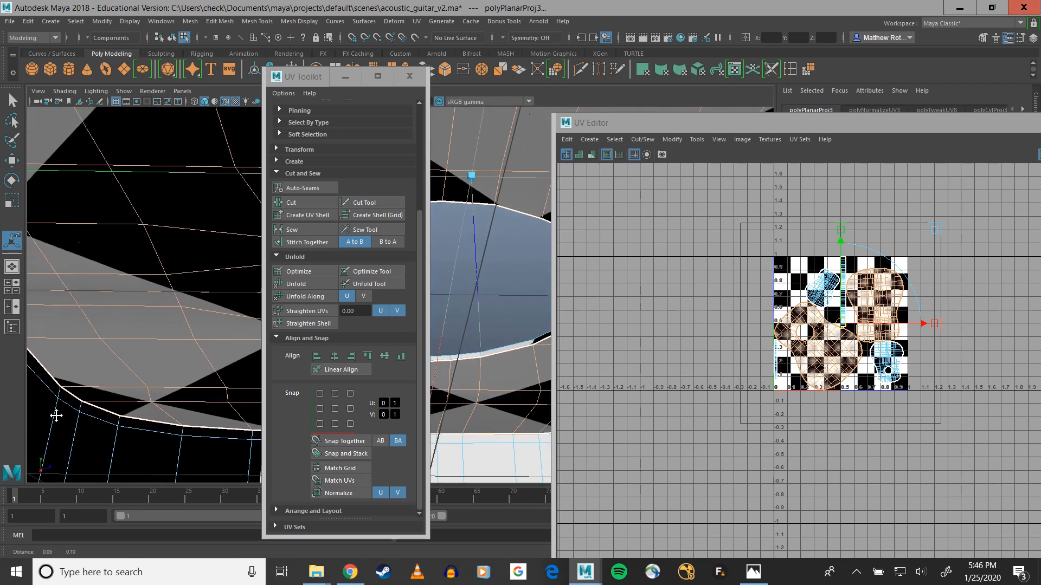
pyautogui.click(855, 362)
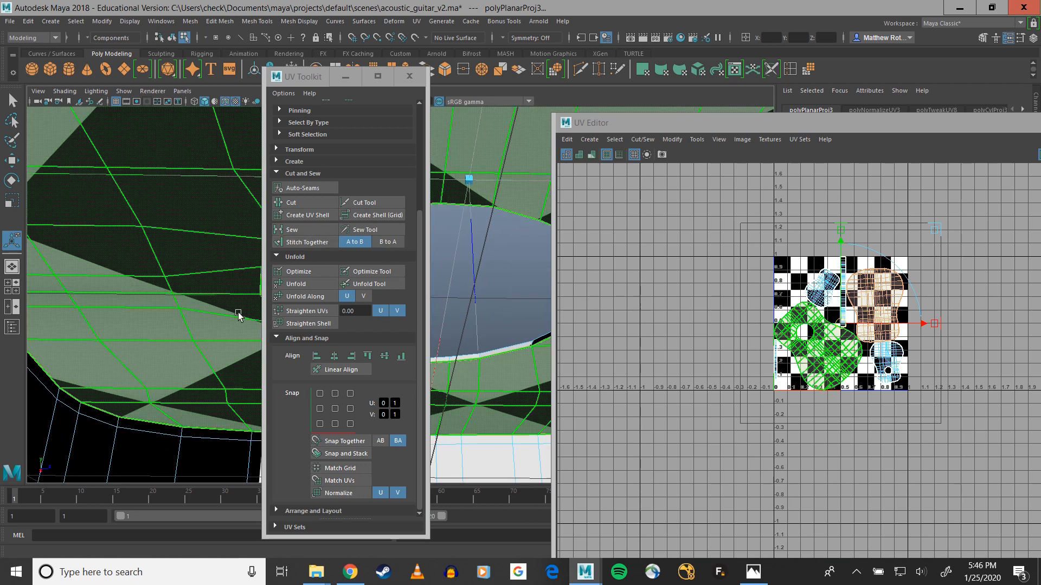
pyautogui.scroll(-4, 229, 314)
pyautogui.keyDown('alt'); pyautogui.moveTo(255, 298); pyautogui.dragTo(151, 332); pyautogui.keyUp('alt')
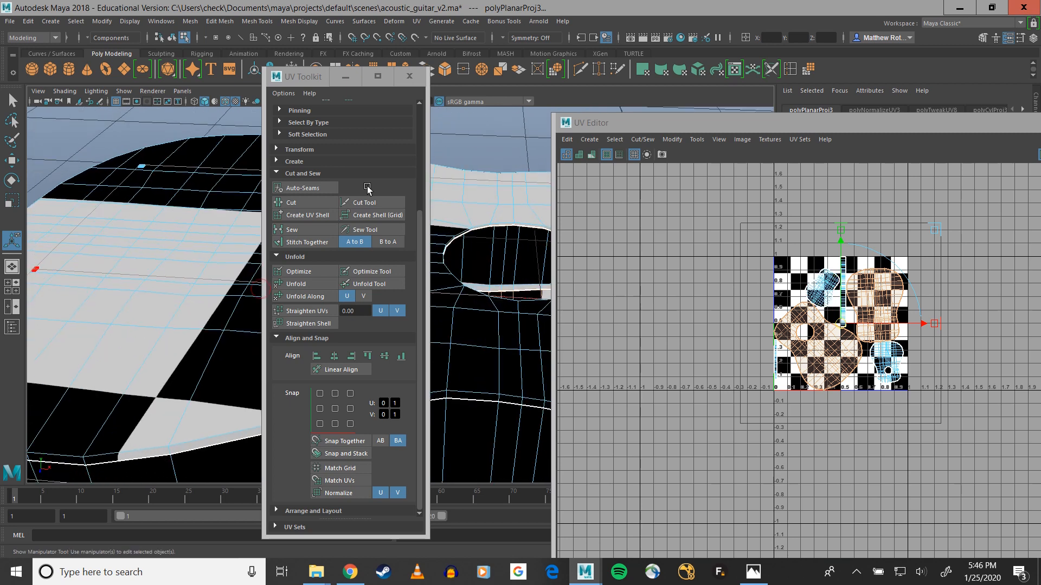
# Move the UV Toolkit off the model and inspect the body's outer sides, lower edge and packed UV shells.
pyautogui.moveTo(291, 76); pyautogui.dragTo(49, 170)
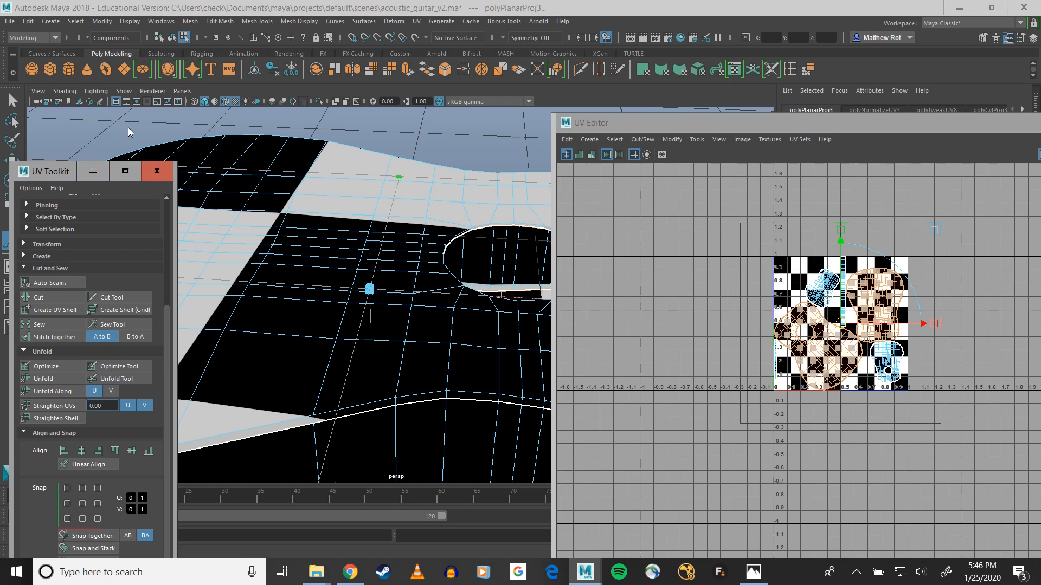
pyautogui.scroll(-5, 408, 288)
pyautogui.keyDown('alt'); pyautogui.moveTo(412, 312); pyautogui.dragTo(520, 342); pyautogui.keyUp('alt')
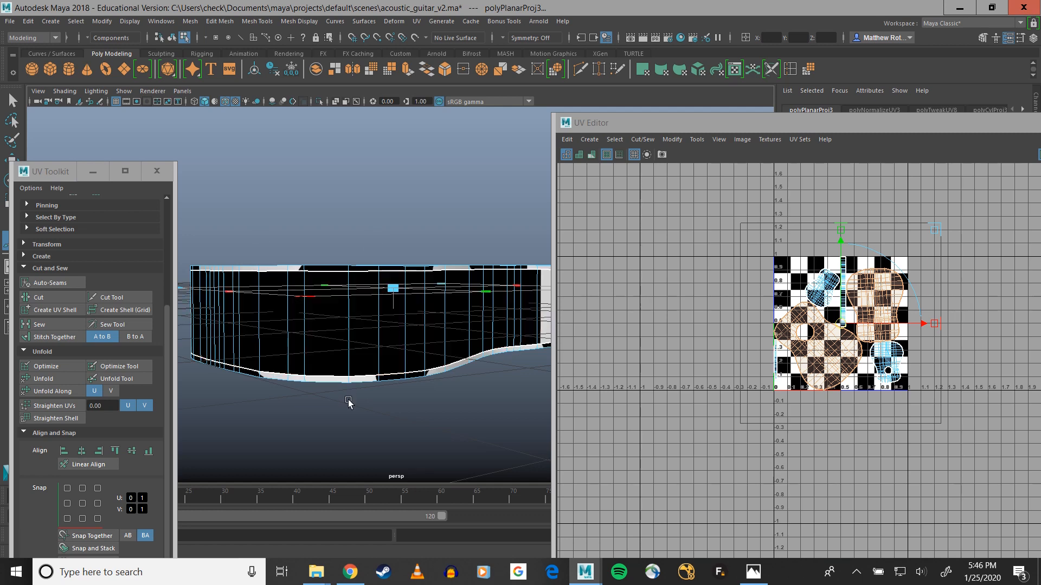
pyautogui.click(346, 382)
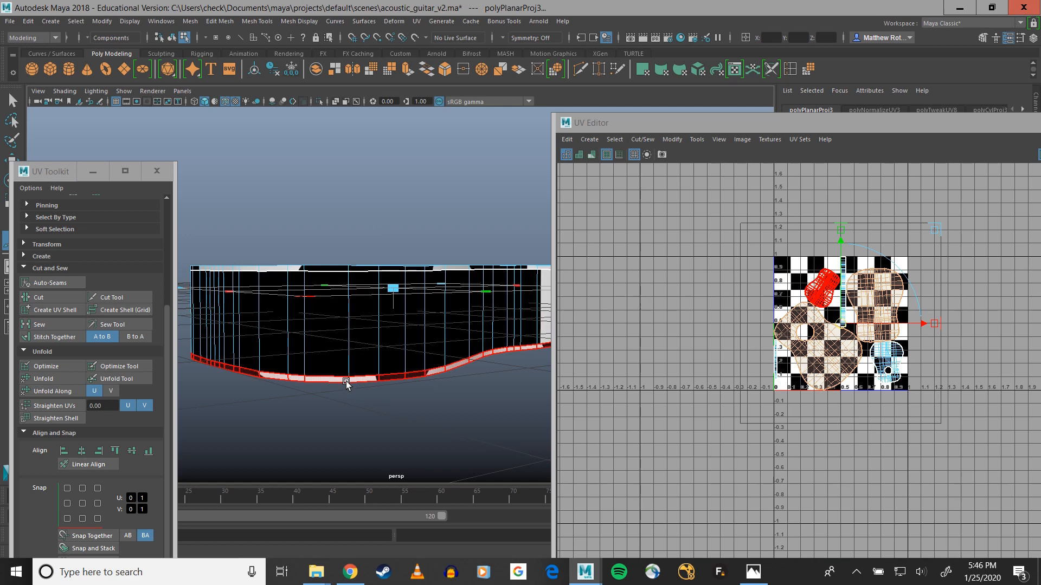
pyautogui.keyDown('alt'); pyautogui.moveTo(438, 240); pyautogui.dragTo(482, 226); pyautogui.keyUp('alt')
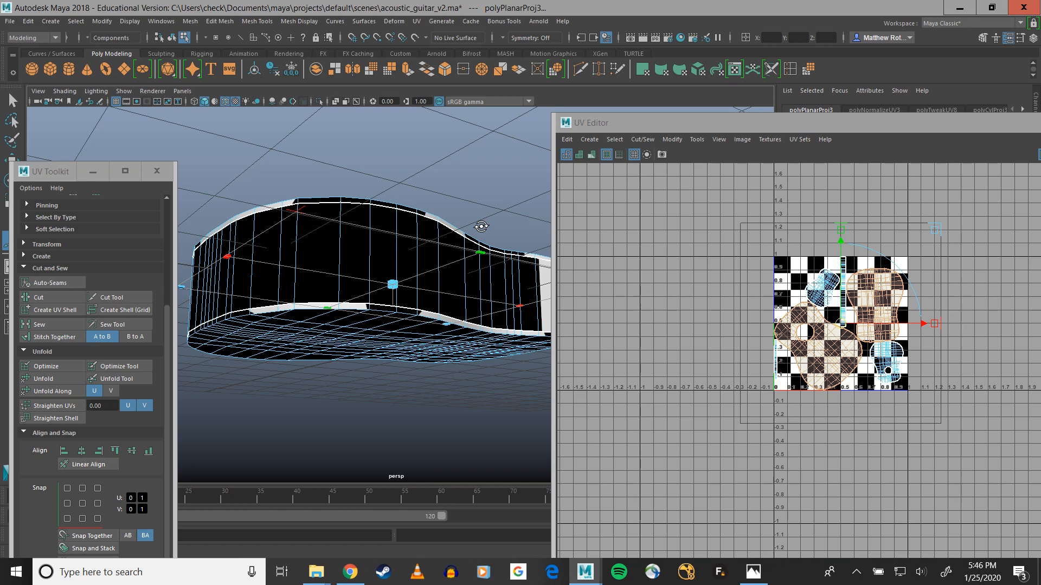
pyautogui.scroll(8, 828, 324)
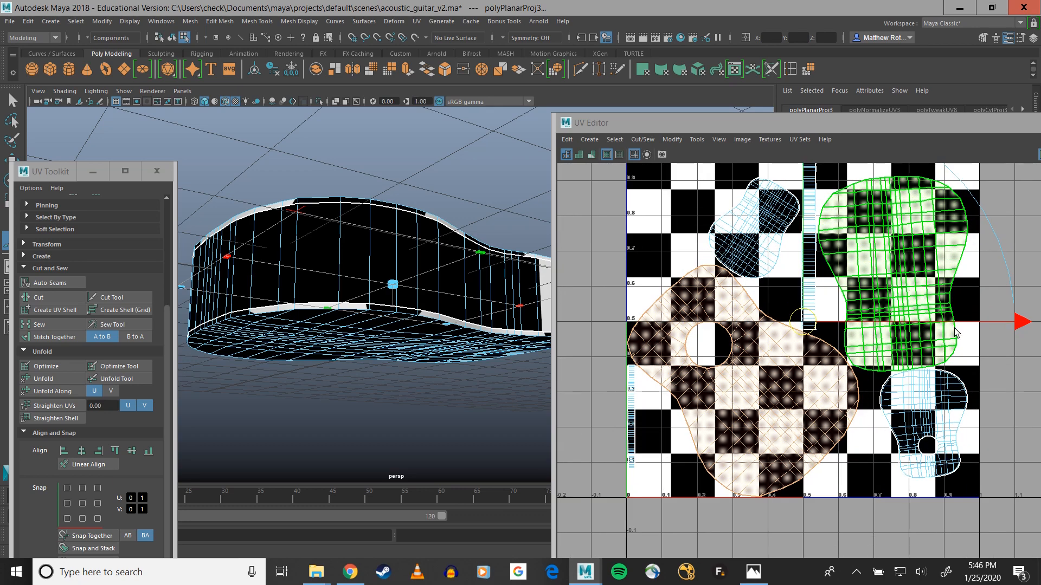
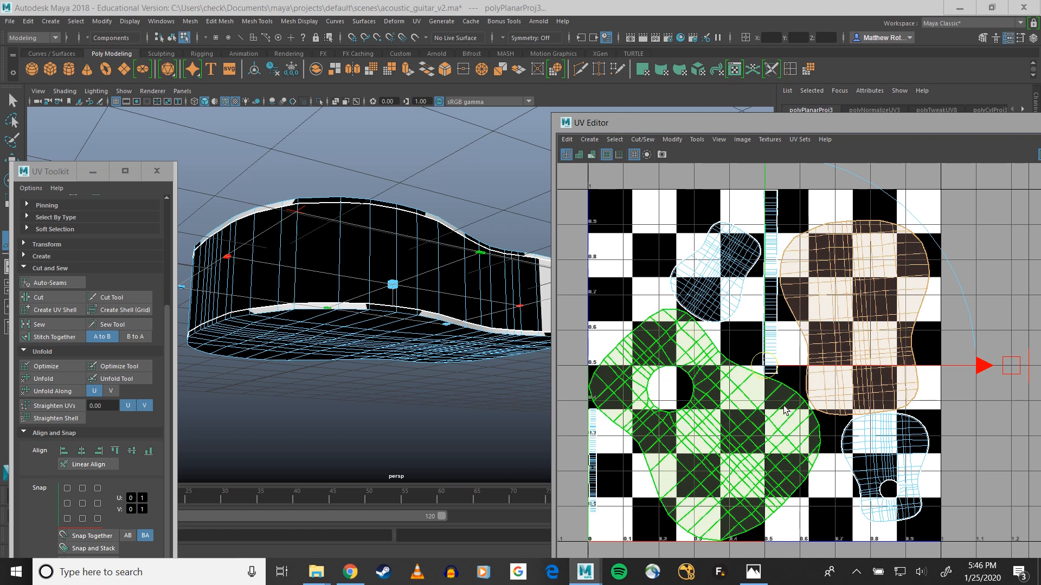
pyautogui.click(699, 338)
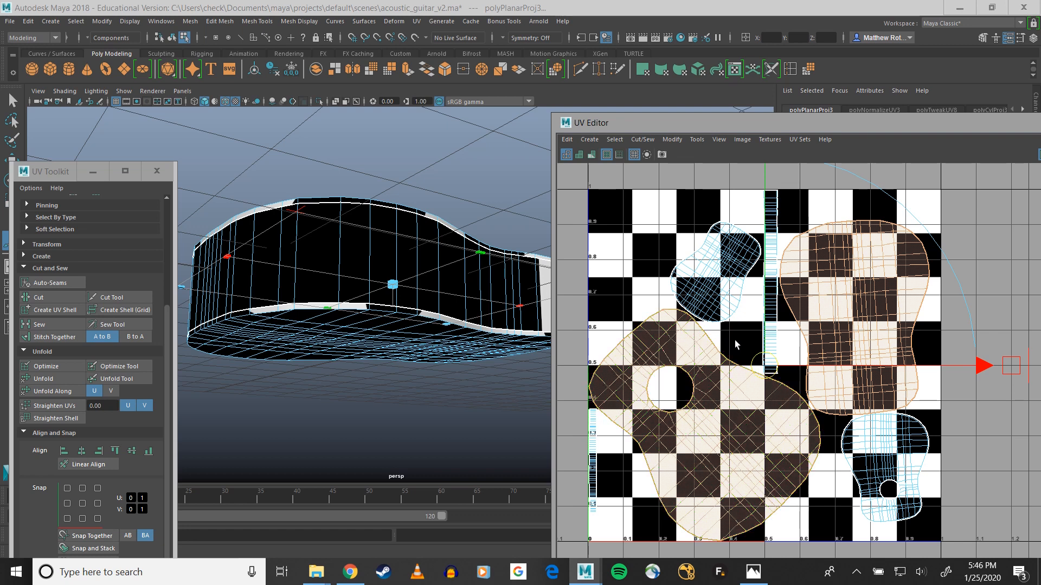
# Open the Hypershade, clear its node graph and create an Arnold aiStandardSurface shader.
pyautogui.click(680, 38)
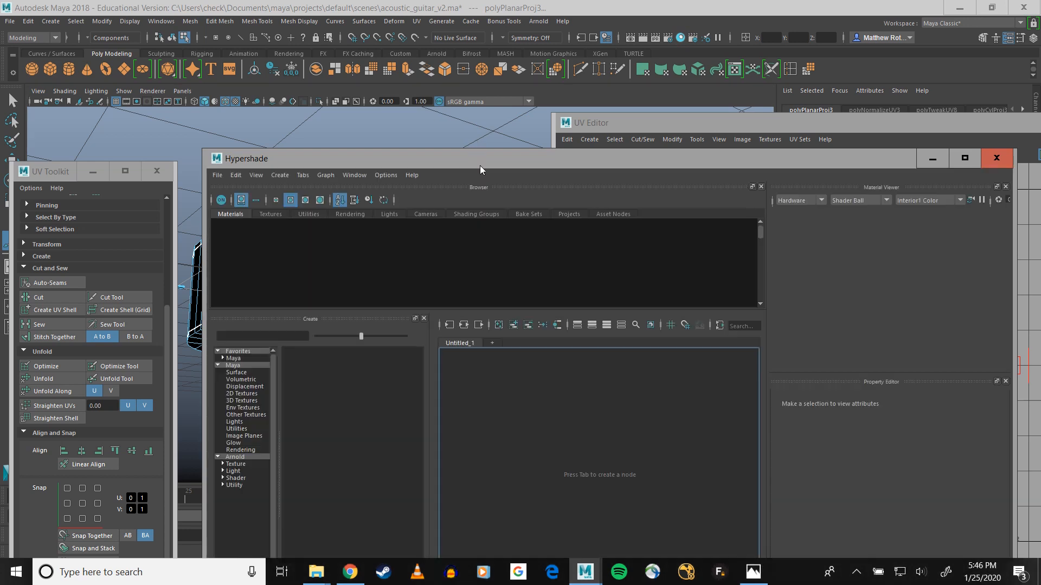
pyautogui.moveTo(480, 165); pyautogui.dragTo(492, 106)
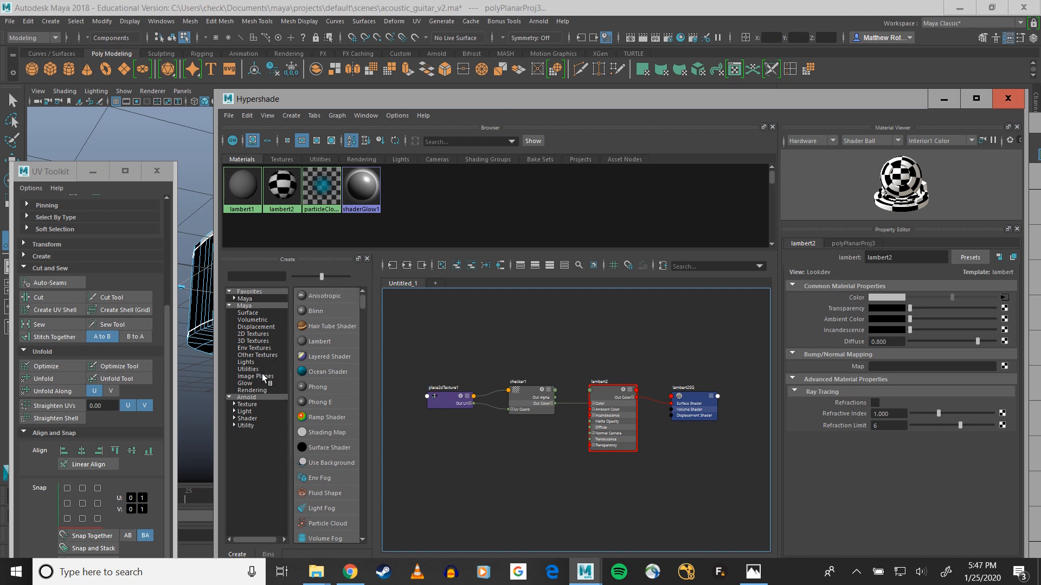
pyautogui.click(249, 419)
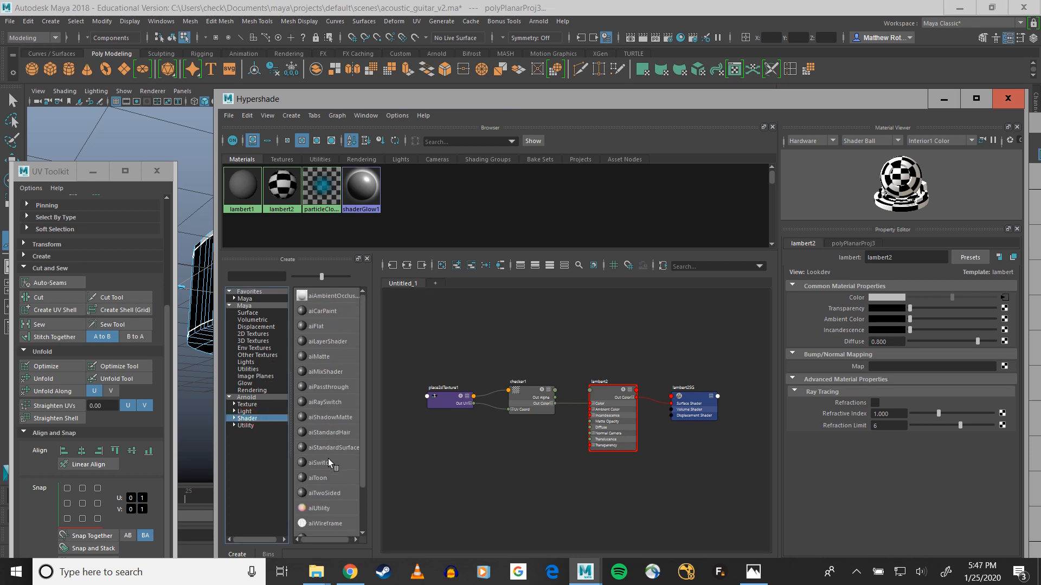
pyautogui.click(441, 265)
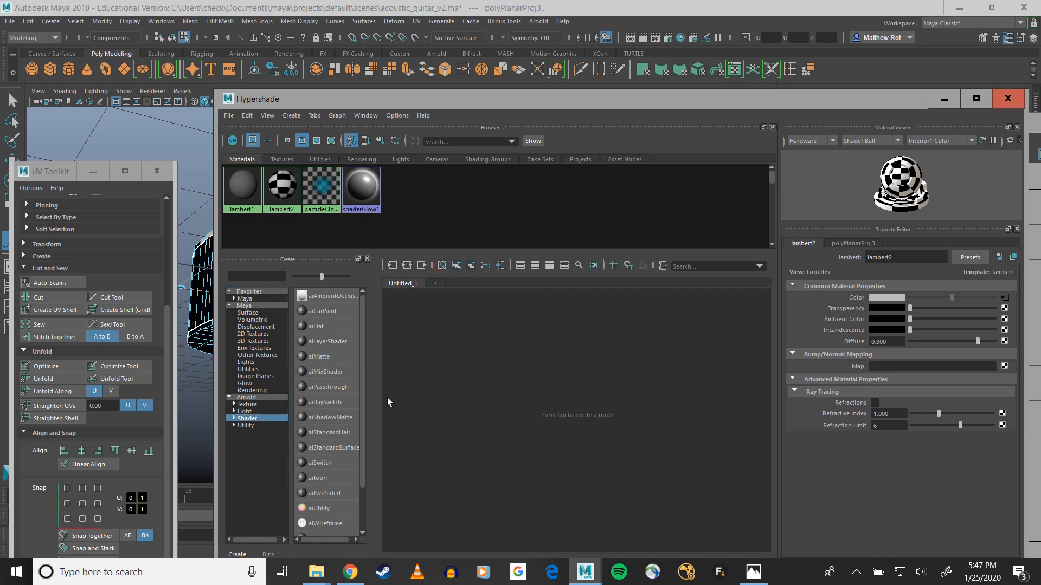
pyautogui.click(339, 448)
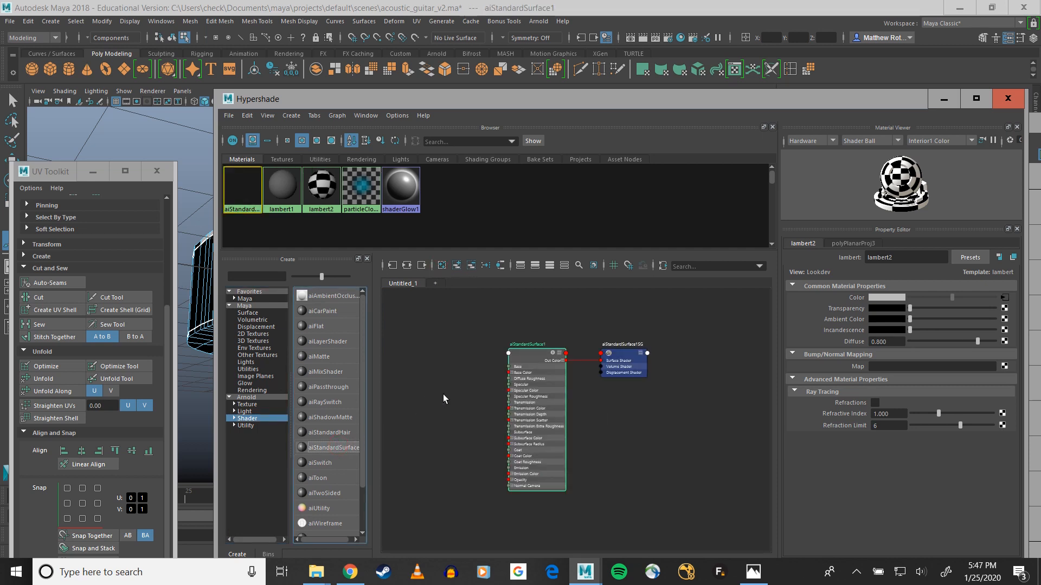
# Connect a File texture node to the base color of the aiStandardSurface shader.
pyautogui.click(526, 359)
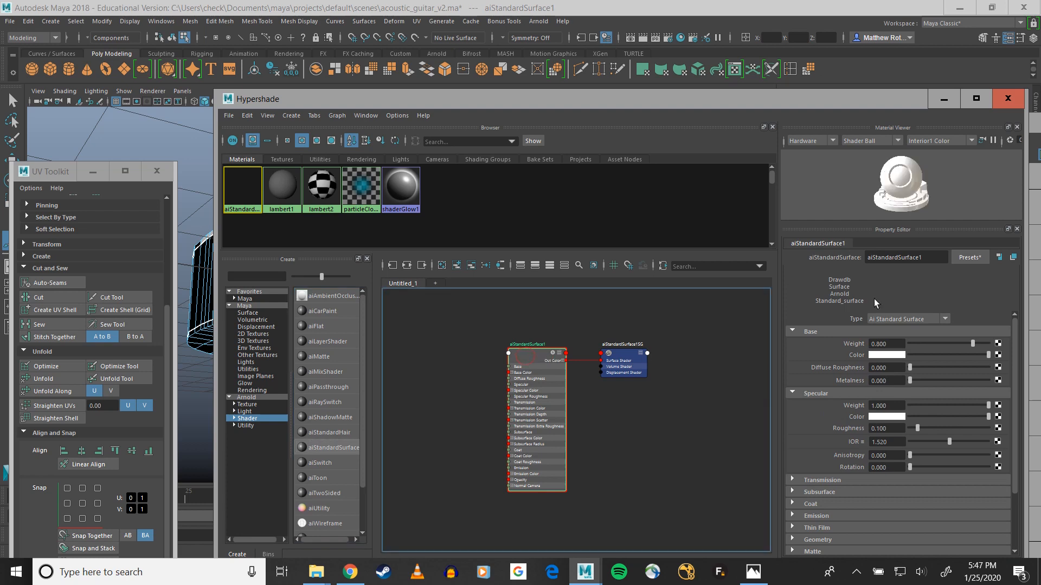
pyautogui.click(998, 354)
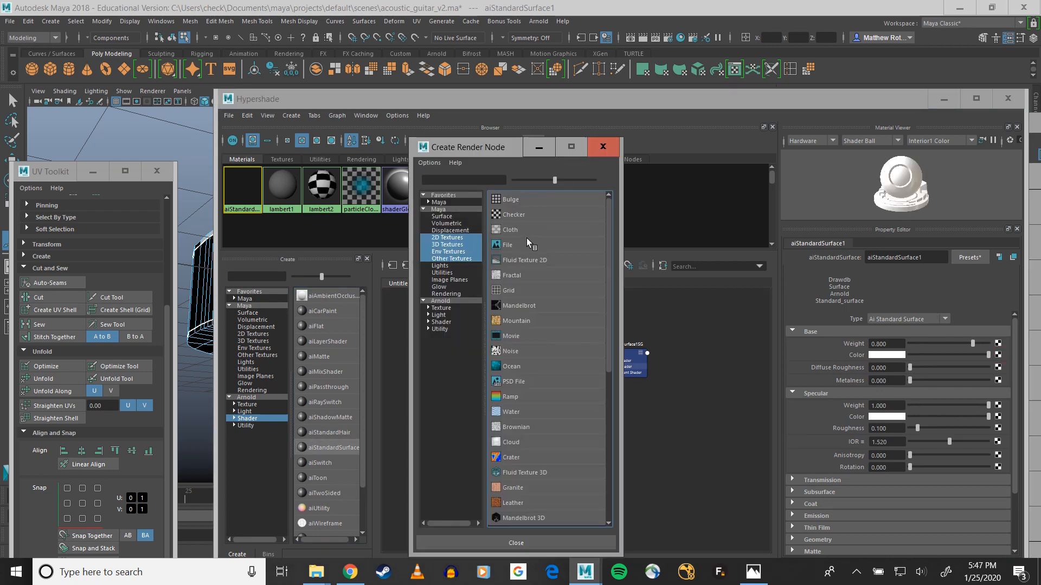
pyautogui.click(526, 246)
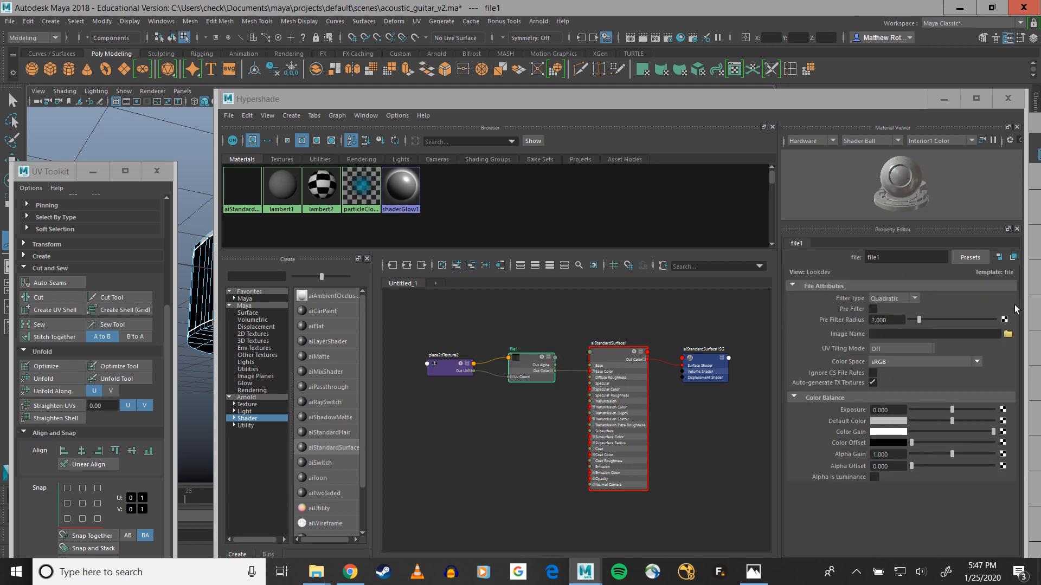
# Load uv_test_texture.png from the sourceimages folder as the file node's image.
pyautogui.click(1007, 335)
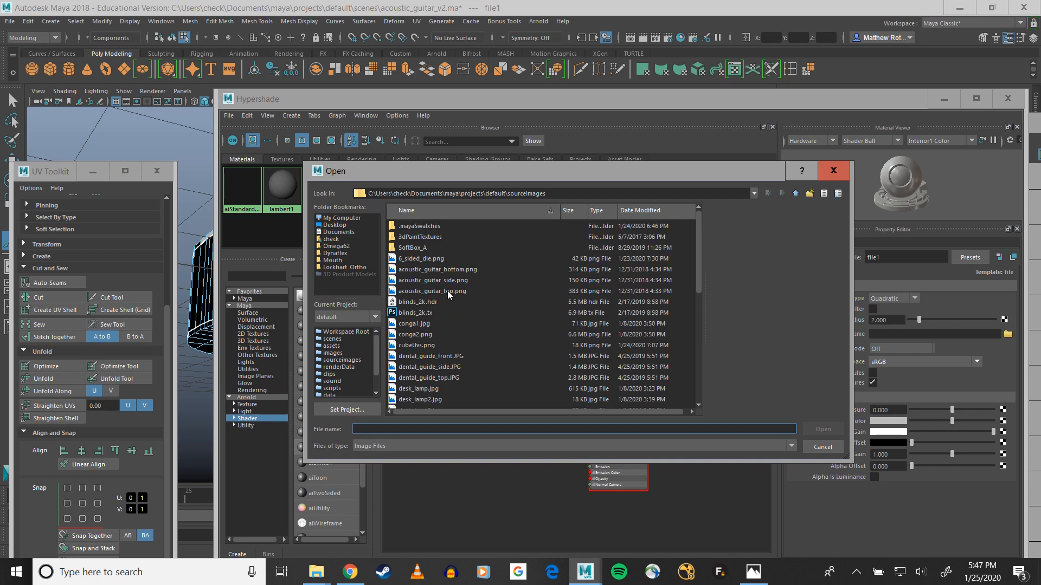
pyautogui.scroll(-3, 602, 344)
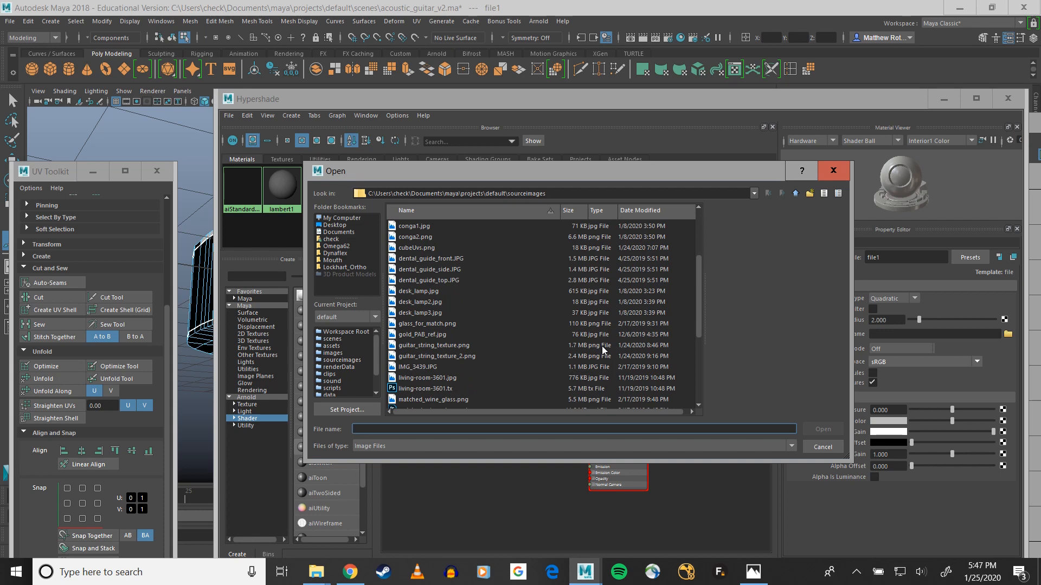
pyautogui.scroll(-4, 601, 346)
pyautogui.scroll(-1, 602, 346)
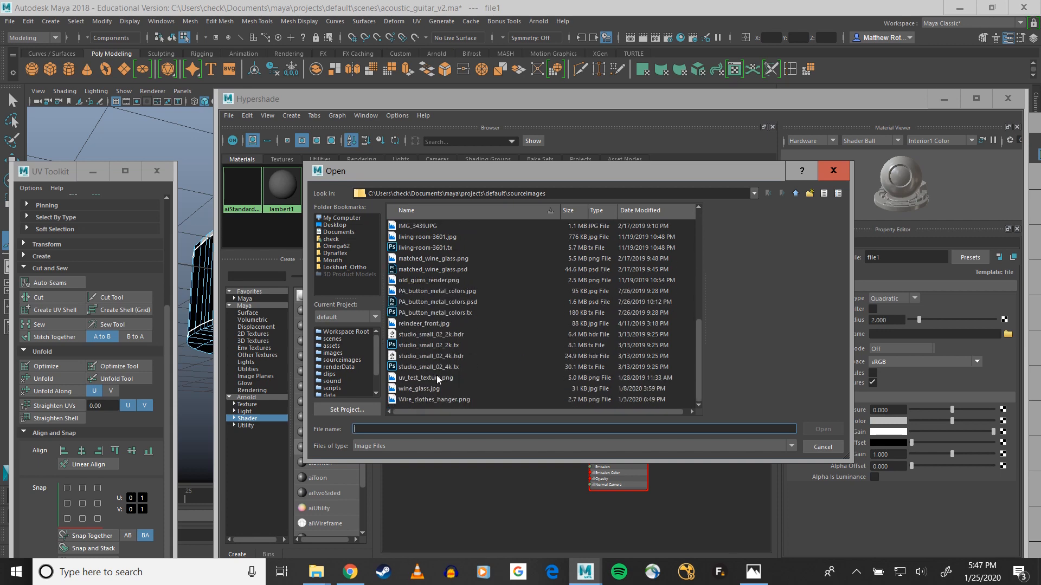
pyautogui.click(457, 376)
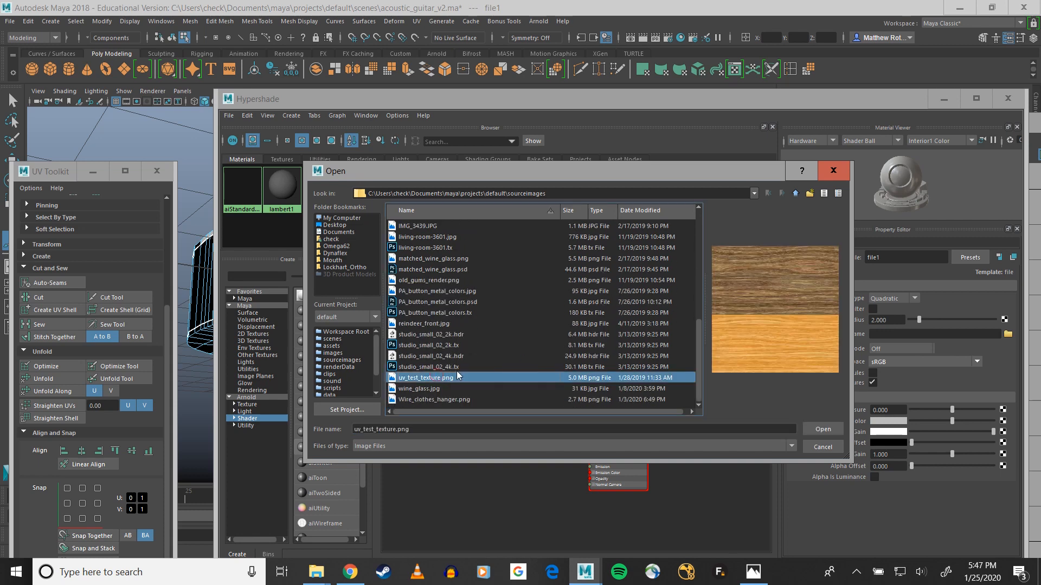
pyautogui.click(822, 429)
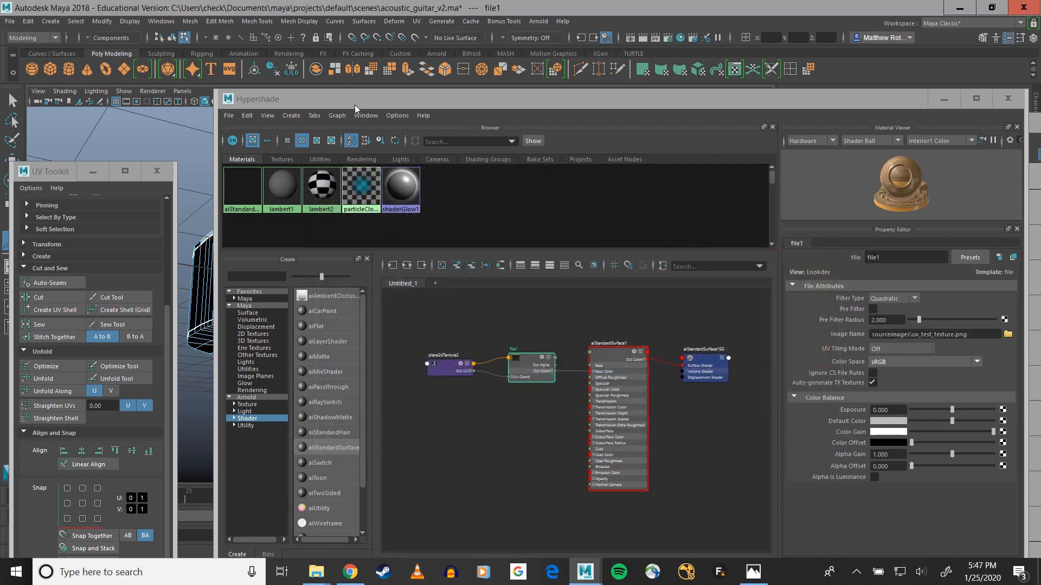
# Select the whole guitar body in object mode and assign the aiStandardSurface material to it.
pyautogui.moveTo(354, 105); pyautogui.dragTo(386, 370)
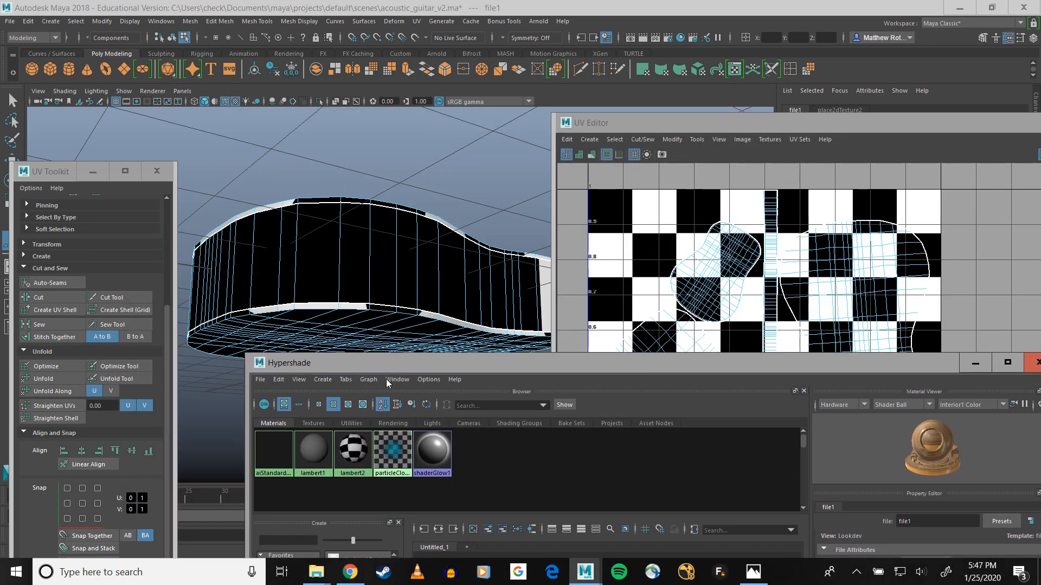
pyautogui.moveTo(358, 278); pyautogui.dragTo(384, 261, button='right')
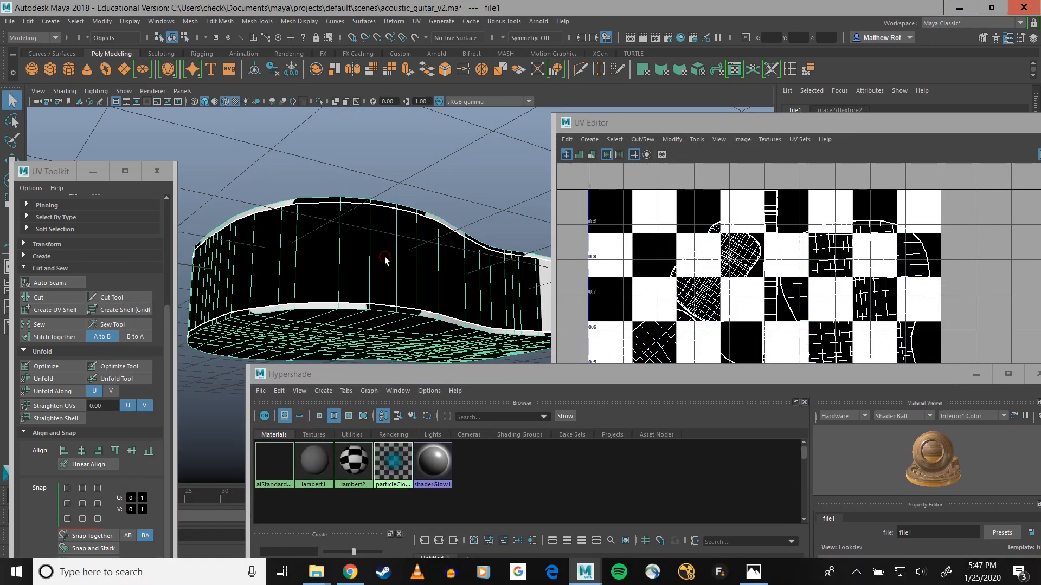
pyautogui.click(384, 256)
pyautogui.moveTo(425, 375); pyautogui.dragTo(409, 320)
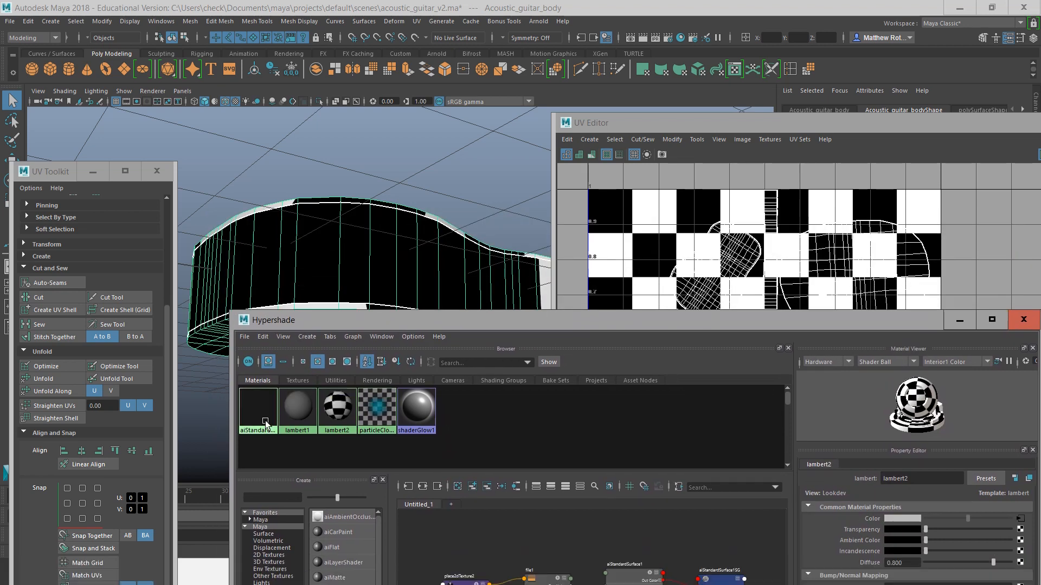
pyautogui.rightClick(266, 422)
pyautogui.click(255, 479)
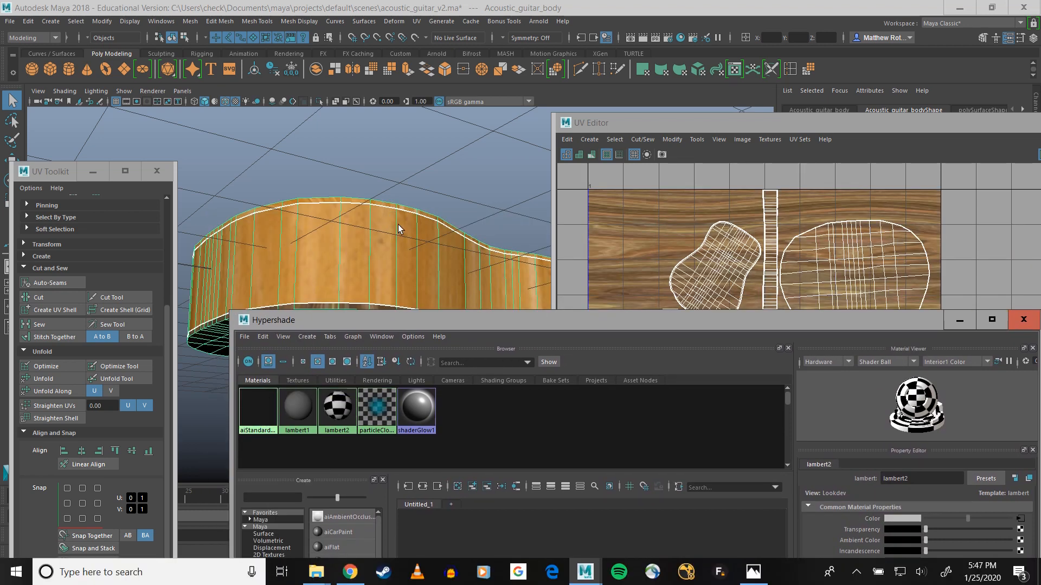
# Close the Hypershade and UV Toolkit windows and view the wood-textured guitar body beside its UV layout.
pyautogui.keyDown('alt'); pyautogui.moveTo(416, 187); pyautogui.dragTo(370, 193); pyautogui.keyUp('alt')
pyautogui.moveTo(580, 319); pyautogui.dragTo(373, 213)
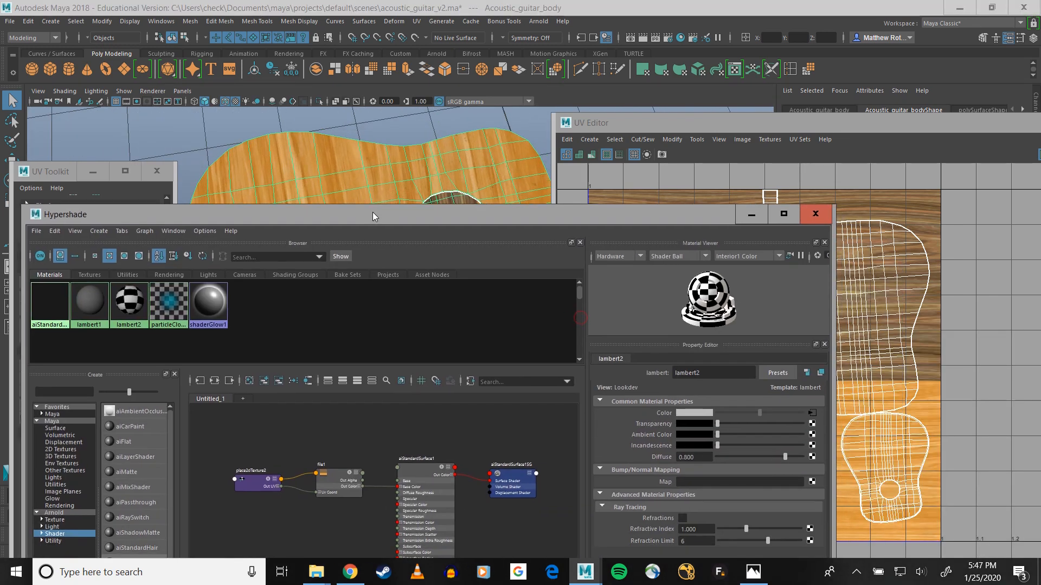
pyautogui.click(814, 224)
pyautogui.click(154, 172)
pyautogui.keyDown('alt'); pyautogui.moveTo(348, 309); pyautogui.dragTo(378, 304); pyautogui.keyUp('alt')
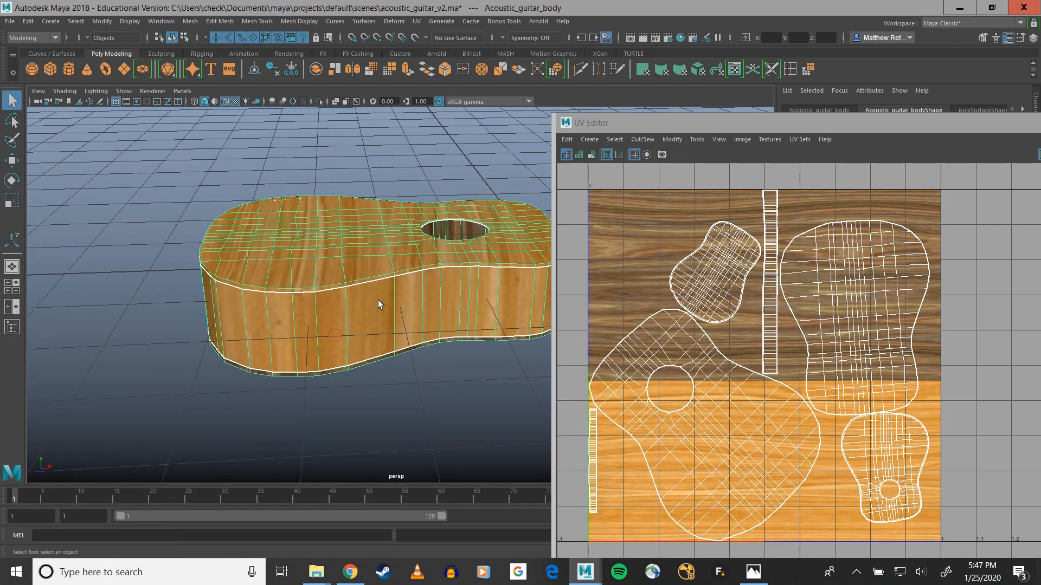
pyautogui.keyDown('alt'); pyautogui.moveTo(378, 304); pyautogui.dragTo(348, 296, button='middle'); pyautogui.keyUp('alt')
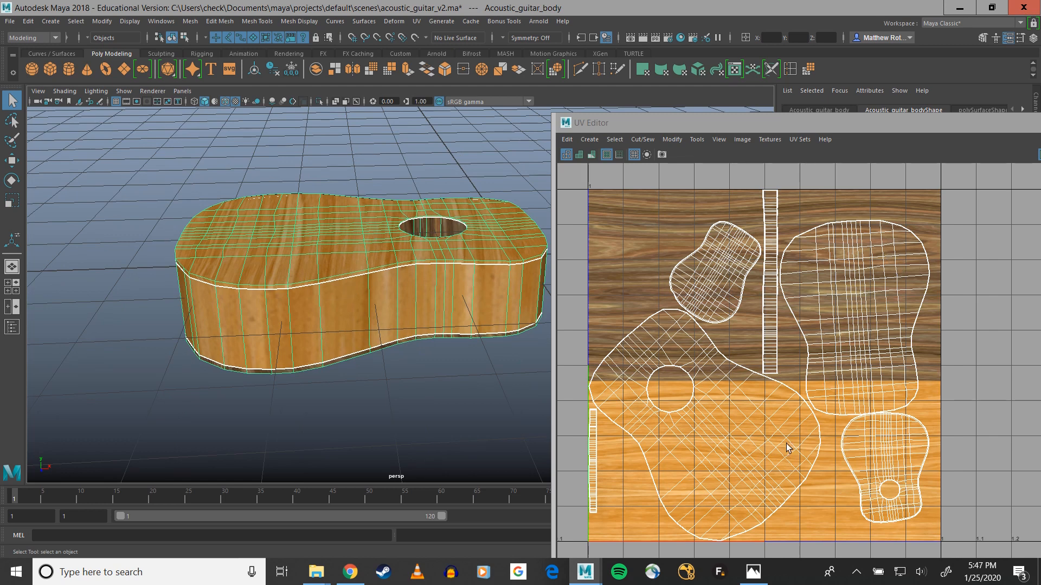
# Switch to UV shell selection and move the large shell with the sound hole off the texture, to its left.
pyautogui.moveTo(724, 428); pyautogui.dragTo(682, 413, button='right')
pyautogui.click(740, 431)
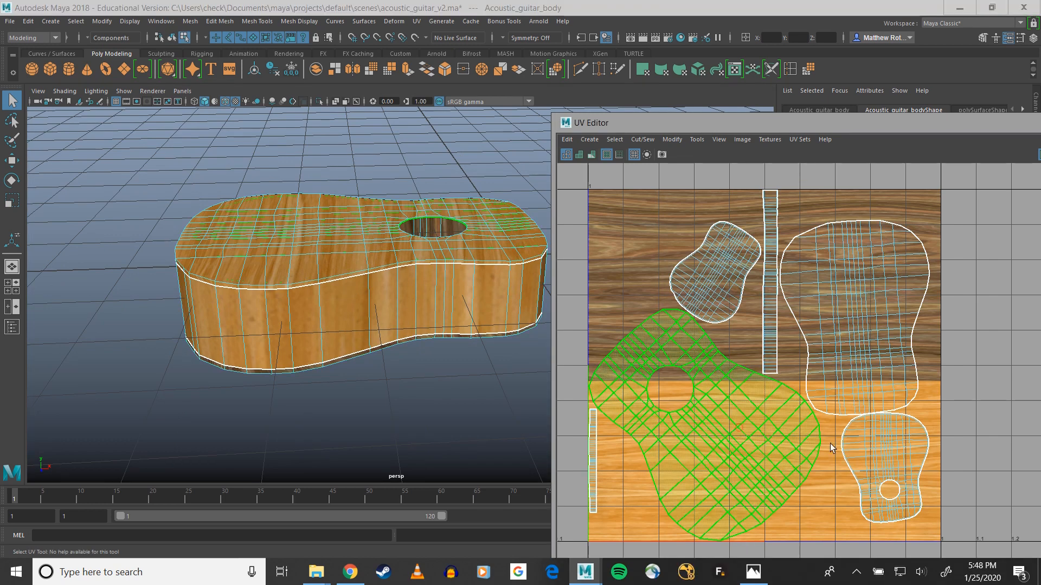
pyautogui.click(832, 448)
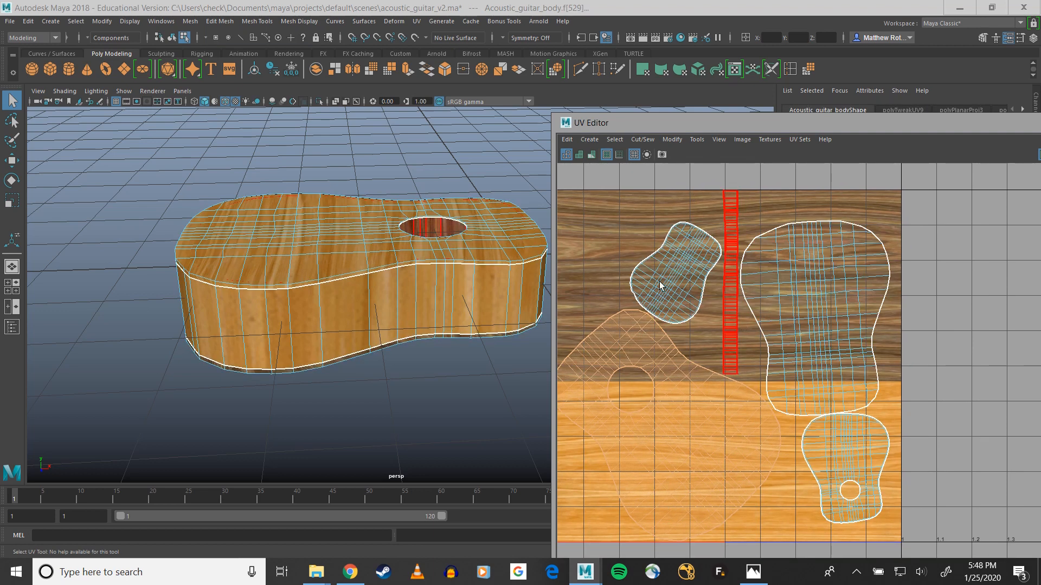
pyautogui.keyDown('alt'); pyautogui.moveTo(920, 300); pyautogui.dragTo(1016, 301, button='middle'); pyautogui.keyUp('alt')
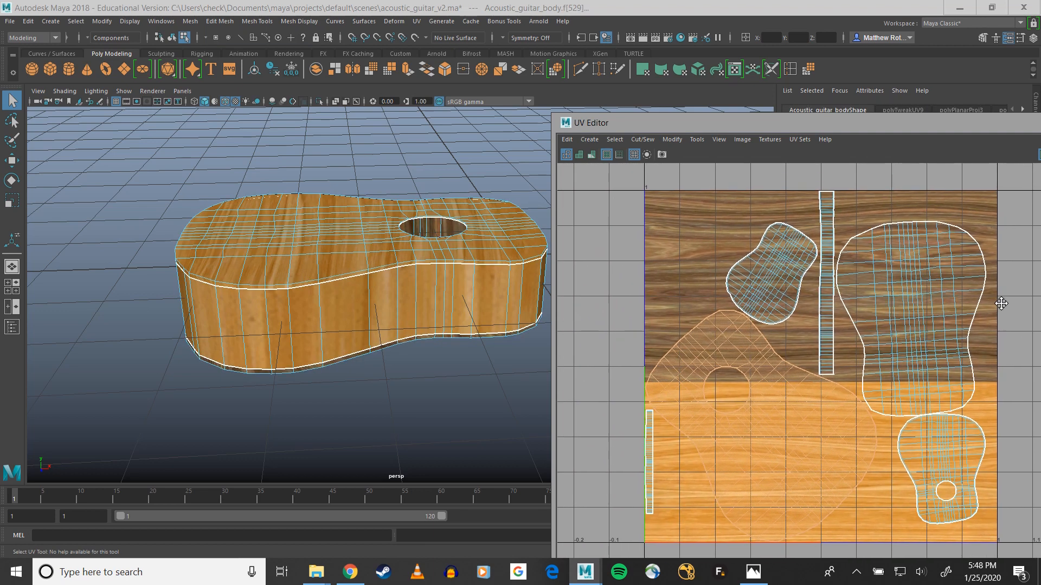
pyautogui.click(800, 282)
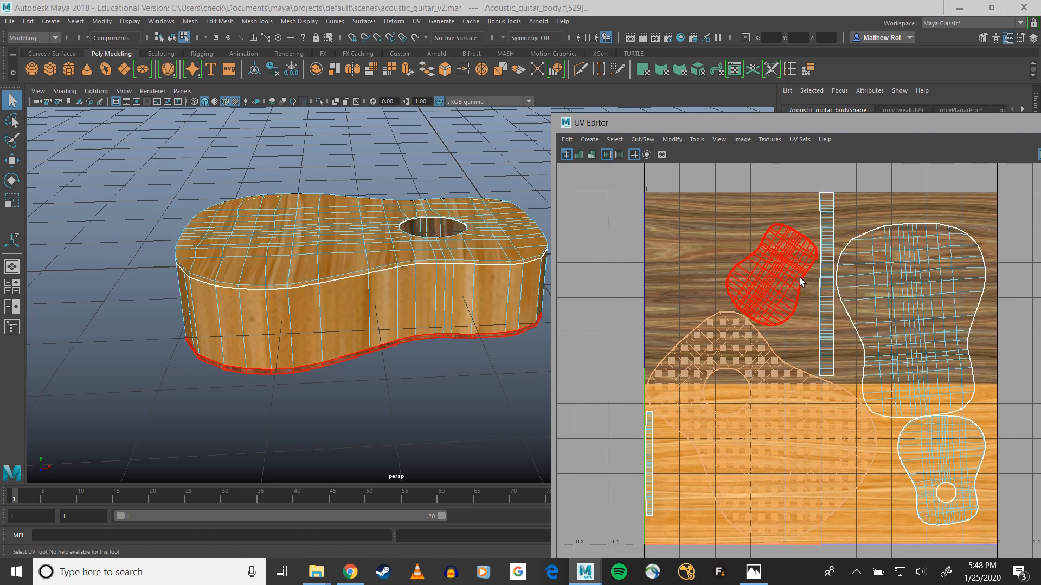
pyautogui.scroll(-3, 800, 282)
pyautogui.click(788, 394)
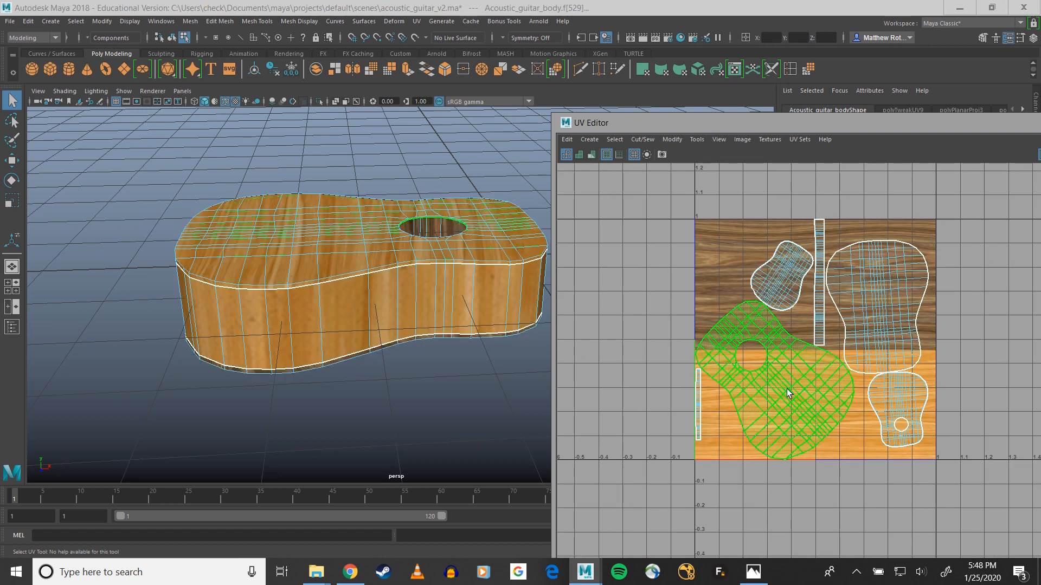
pyautogui.press('w')
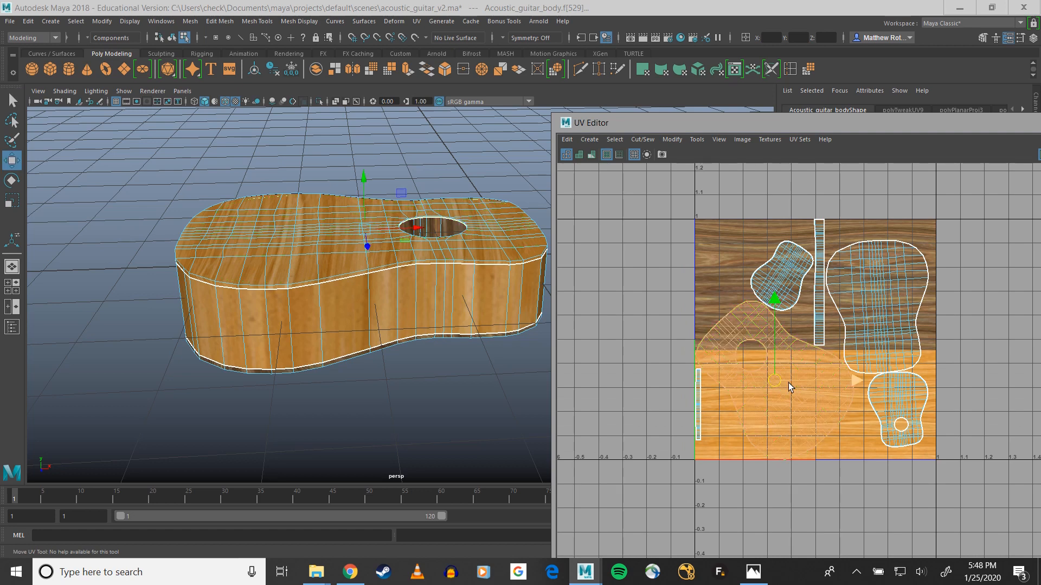
pyautogui.moveTo(793, 386); pyautogui.dragTo(596, 266)
# Move the small plain body shell left of the texture and the large plain and small sound-hole shells to its right.
pyautogui.click(766, 278)
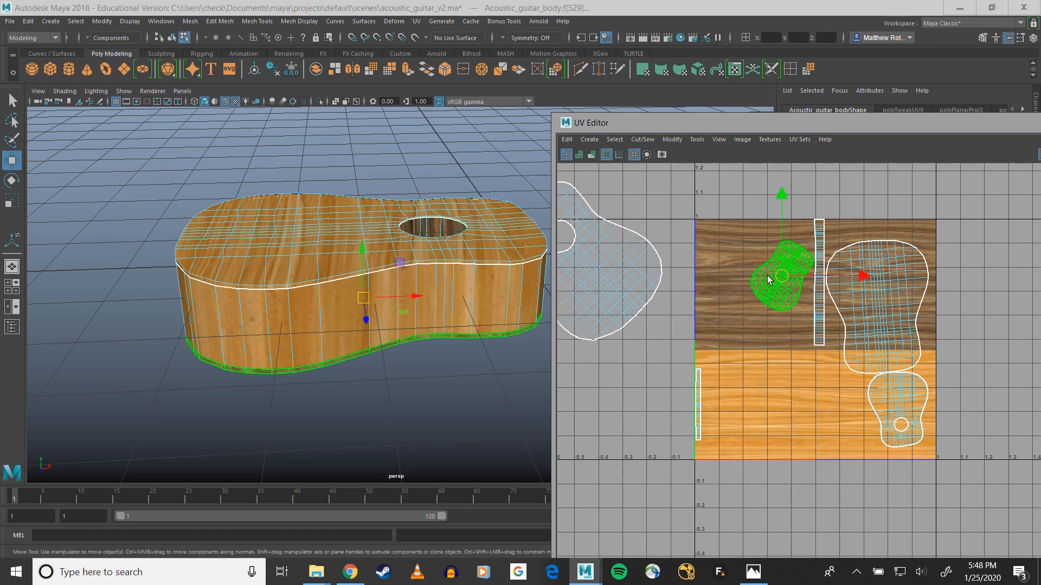
pyautogui.moveTo(767, 277); pyautogui.dragTo(610, 404)
pyautogui.click(864, 323)
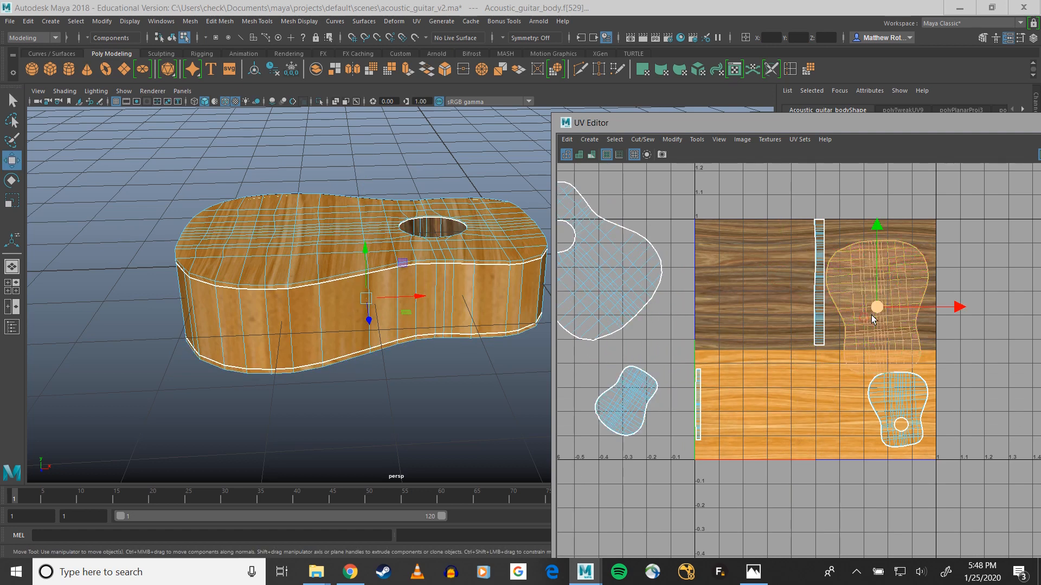
pyautogui.moveTo(863, 323); pyautogui.dragTo(1006, 296)
pyautogui.click(916, 400)
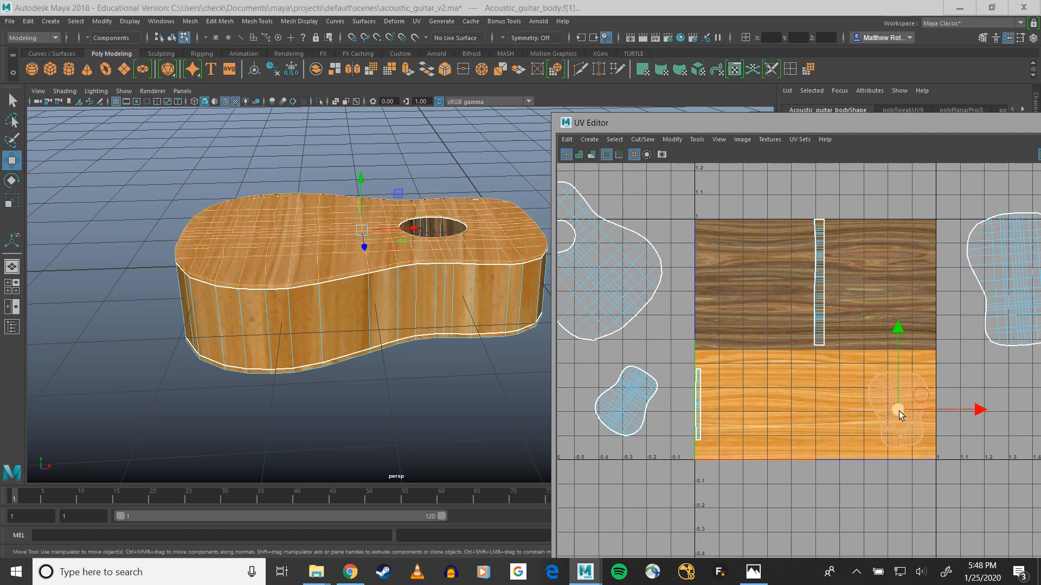
pyautogui.moveTo(916, 400); pyautogui.dragTo(1017, 416)
# Move the two narrow strip shells outside the texture, to its left.
pyautogui.click(815, 317)
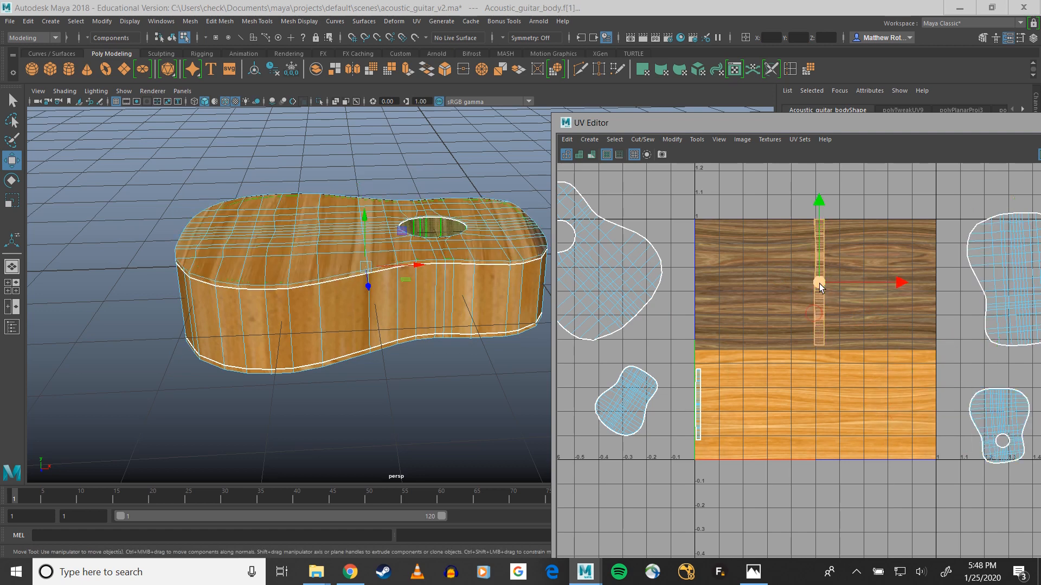
pyautogui.moveTo(818, 283); pyautogui.dragTo(683, 325)
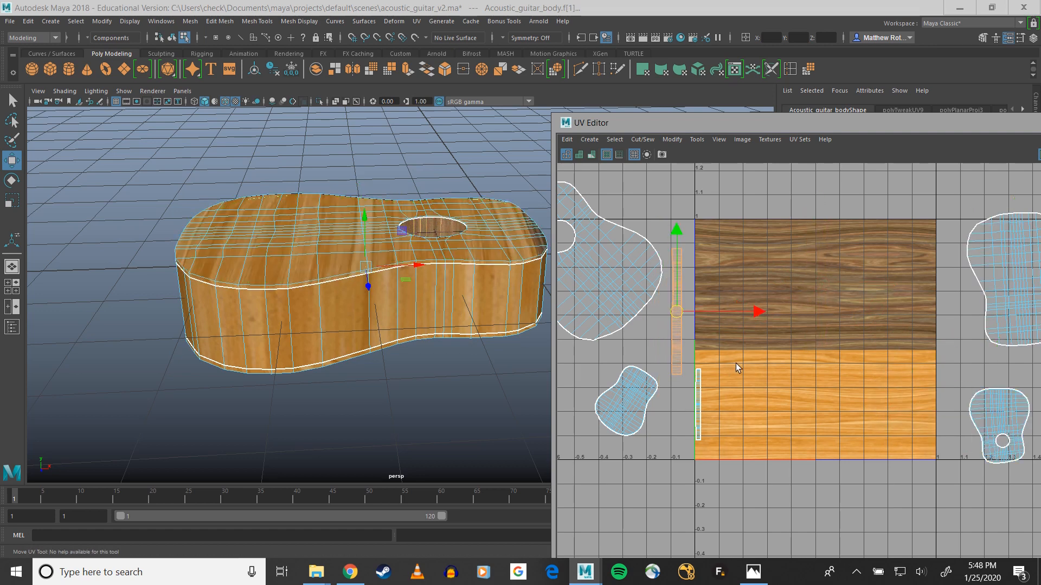
pyautogui.keyDown('alt'); pyautogui.moveTo(737, 367); pyautogui.dragTo(696, 373, button='middle'); pyautogui.keyUp('alt')
pyautogui.click(654, 404)
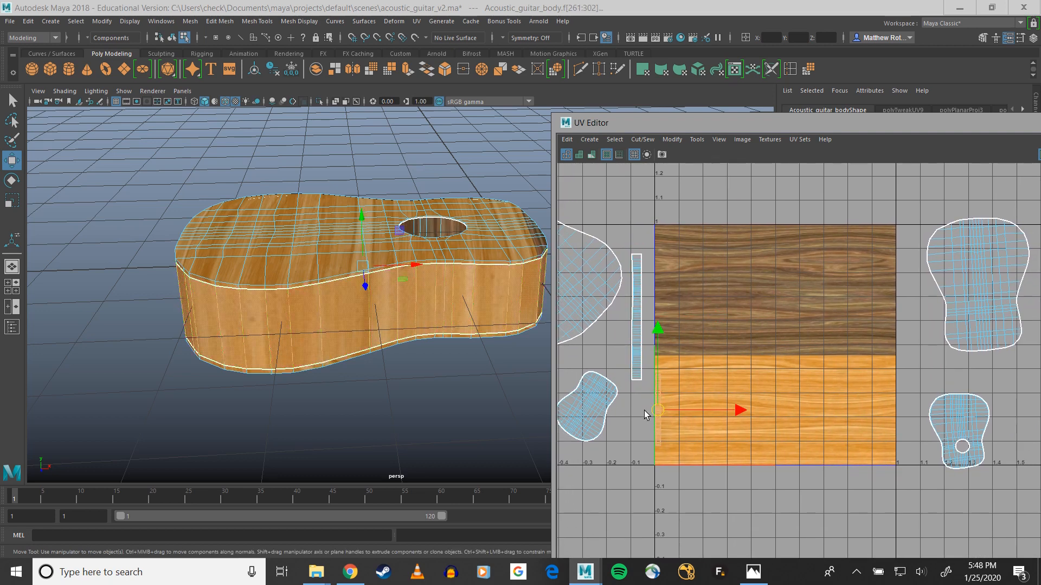
pyautogui.moveTo(658, 413); pyautogui.dragTo(629, 443)
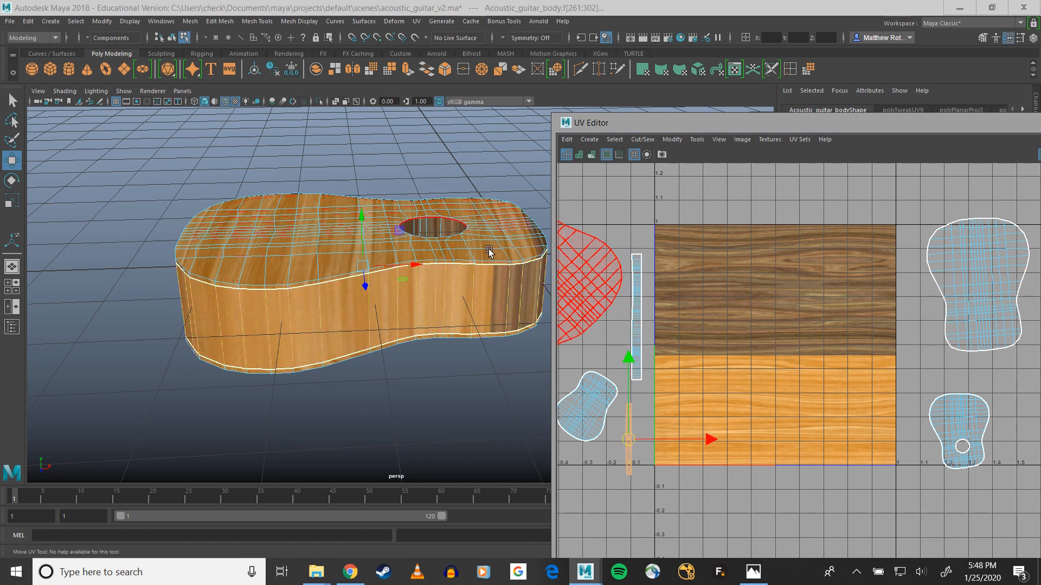
# Place the small sound-hole shell on the light wood and rotate it a quarter turn counterclockwise to follow the grain.
pyautogui.click(970, 419)
pyautogui.moveTo(958, 433); pyautogui.dragTo(735, 423)
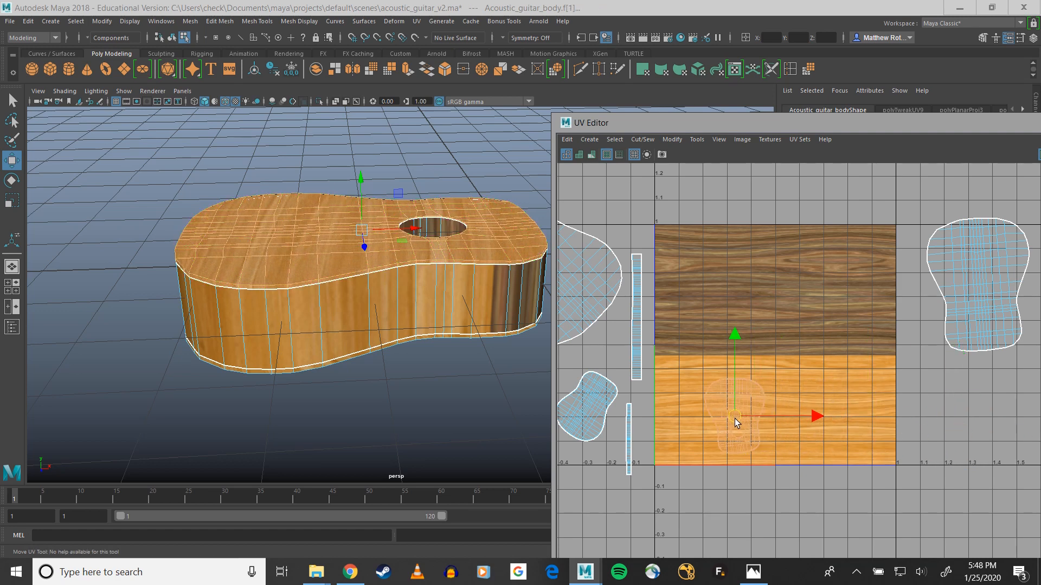
pyautogui.moveTo(730, 127); pyautogui.dragTo(449, 129)
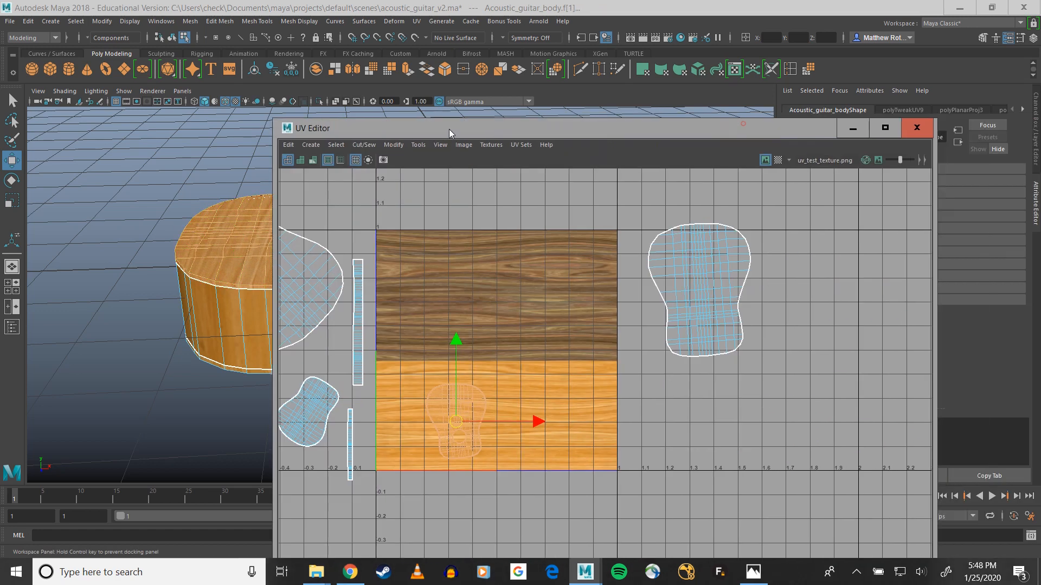
pyautogui.press('e')
pyautogui.moveTo(513, 369); pyautogui.dragTo(401, 327)
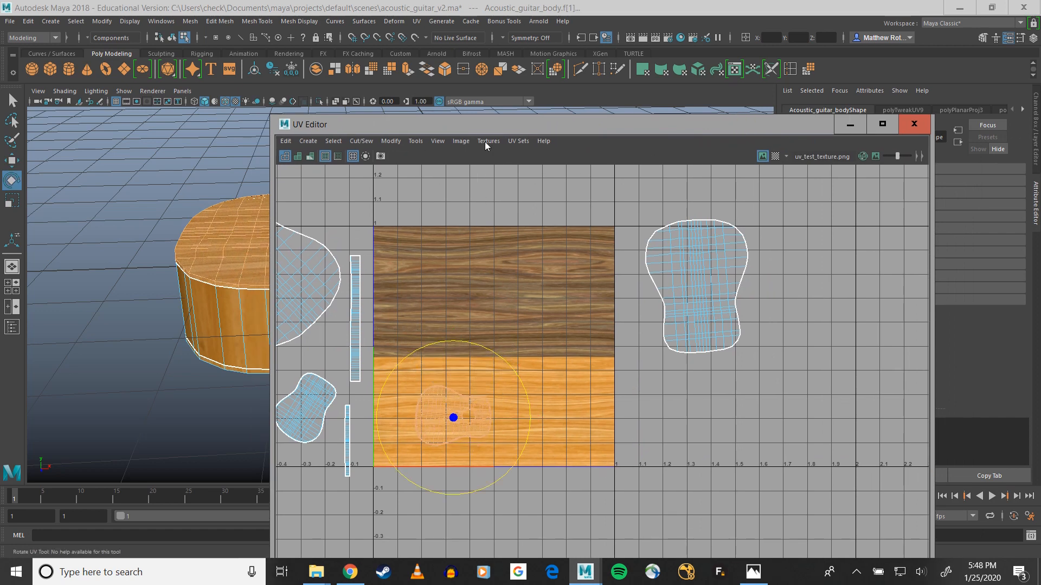
pyautogui.moveTo(470, 126); pyautogui.dragTo(569, 115)
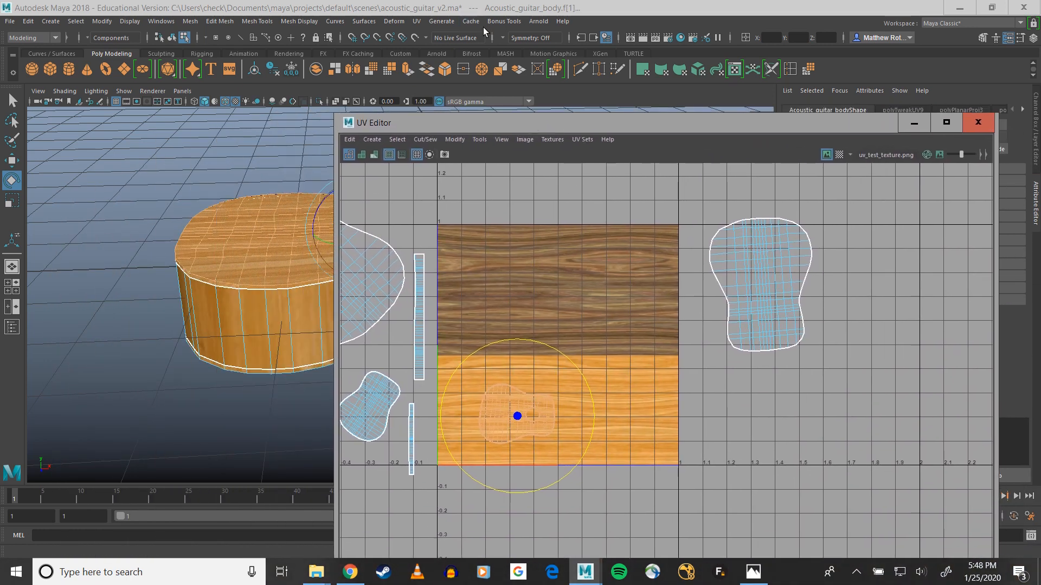
pyautogui.click(415, 22)
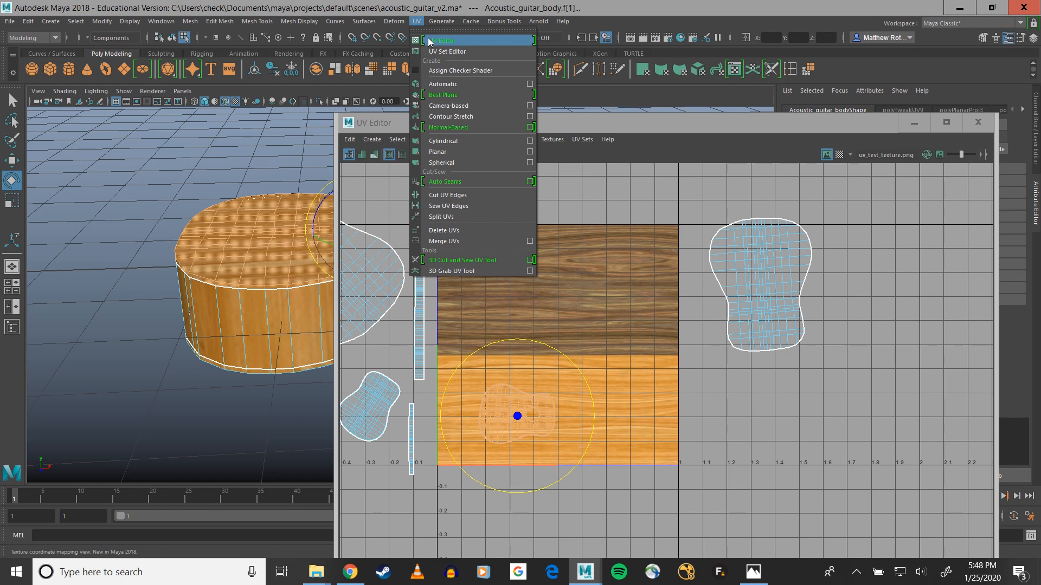
pyautogui.click(579, 128)
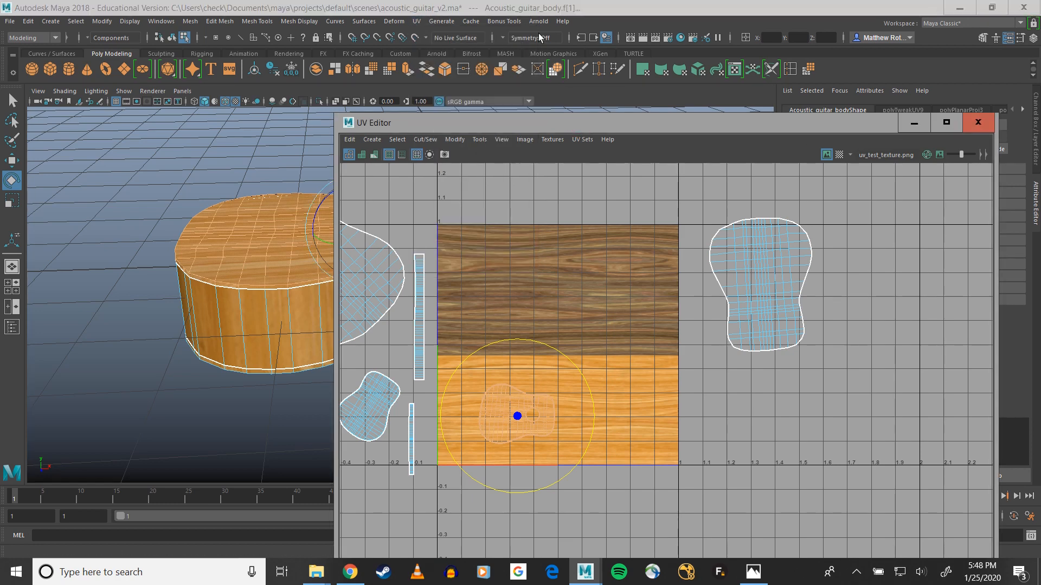
pyautogui.click(417, 21)
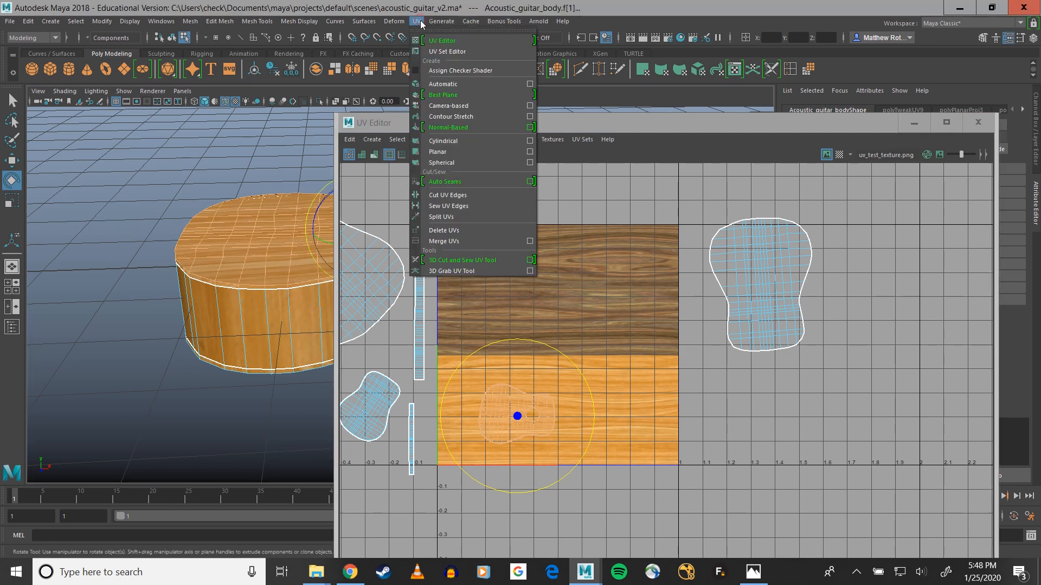
pyautogui.click(417, 21)
pyautogui.click(441, 21)
pyautogui.moveTo(417, 22)
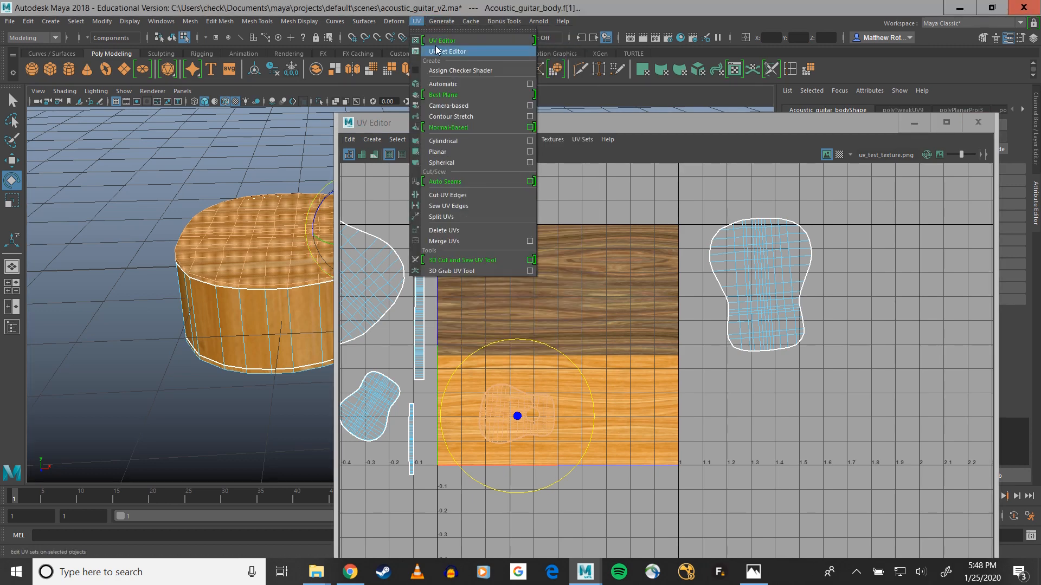
pyautogui.click(437, 51)
pyautogui.click(474, 196)
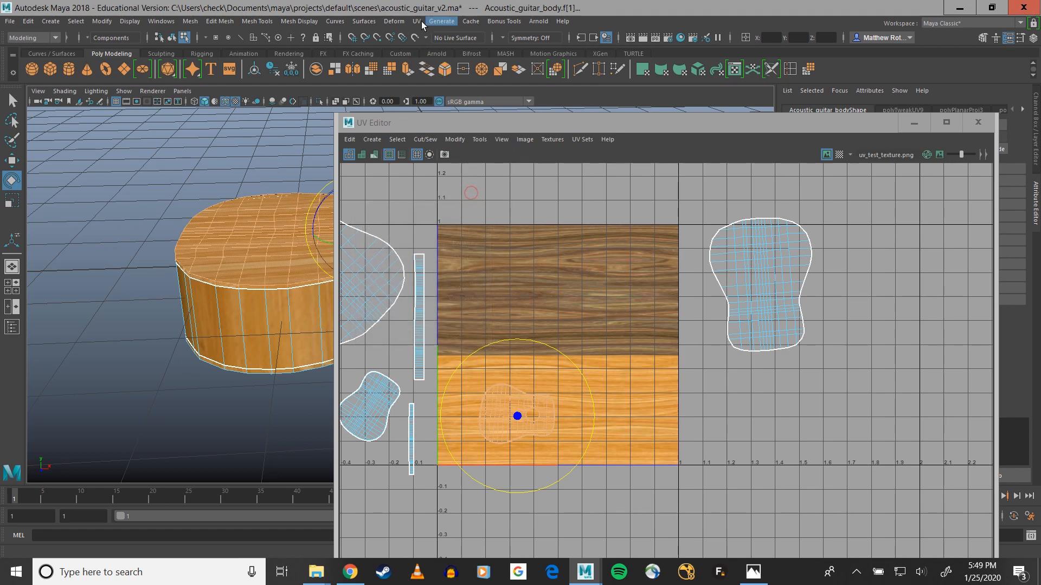
pyautogui.click(417, 22)
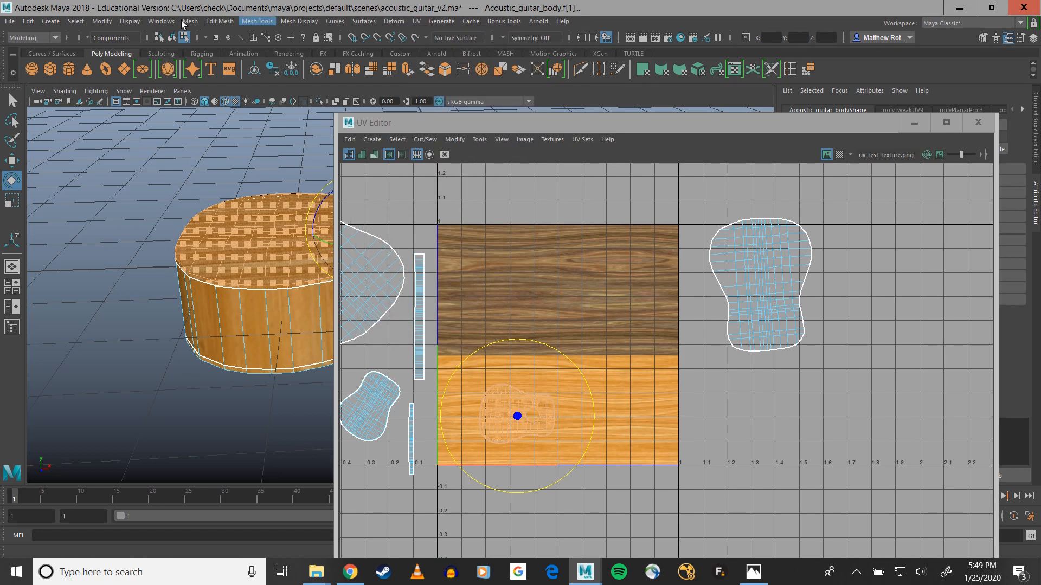
pyautogui.click(162, 22)
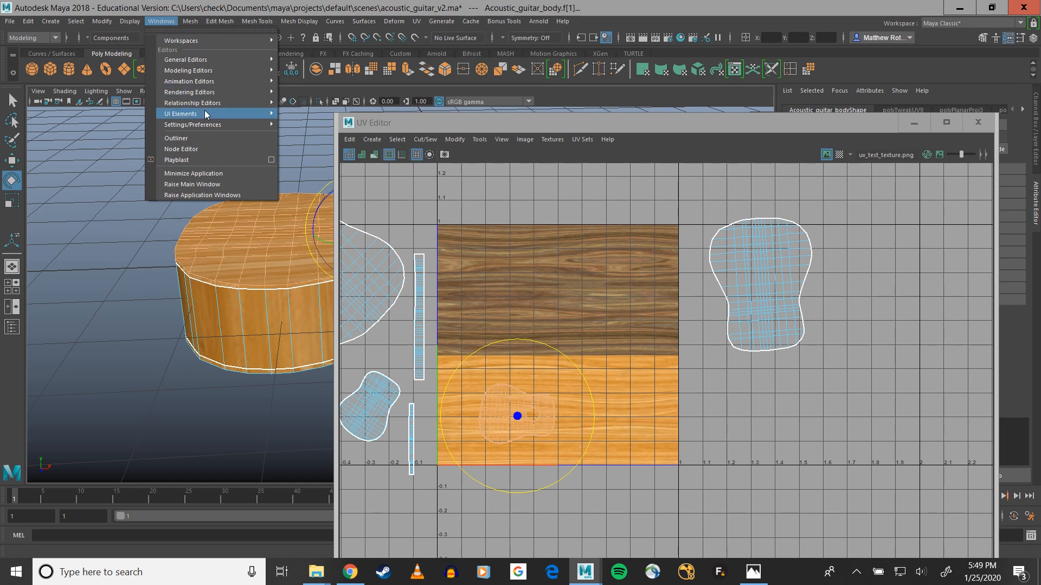
pyautogui.moveTo(215, 56)
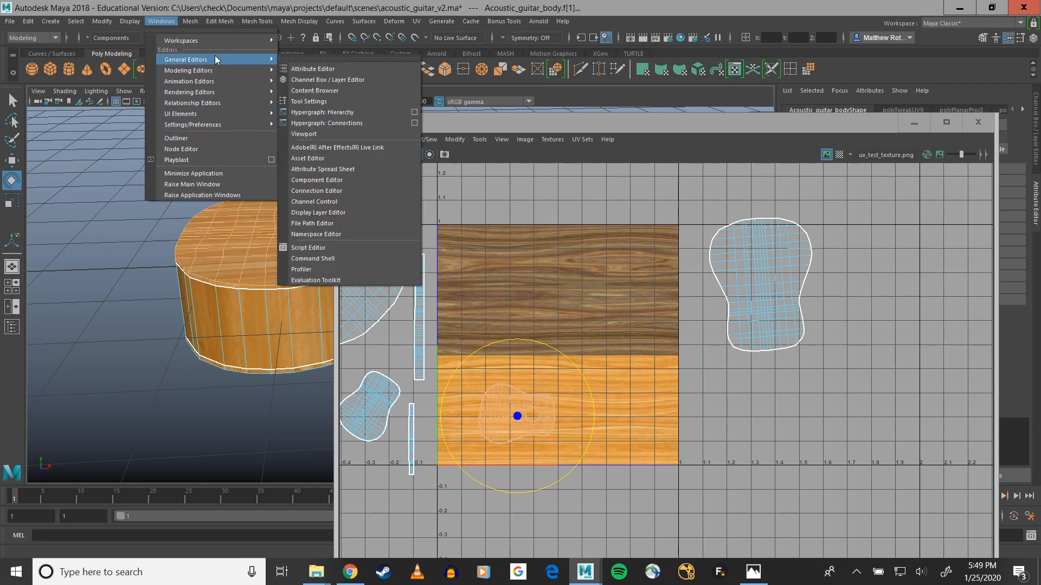
pyautogui.click(644, 123)
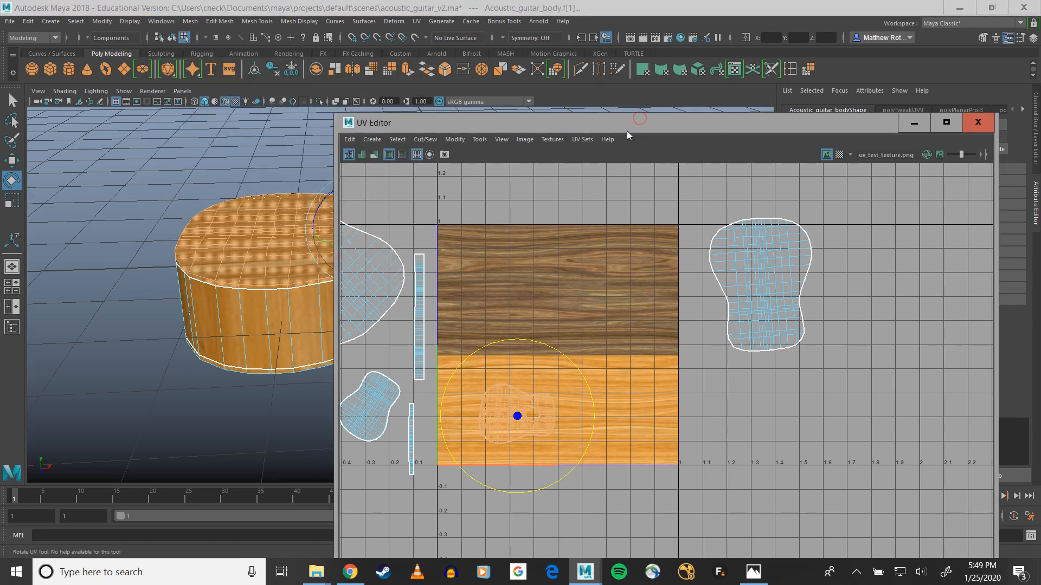
# Reopen the UV Editor to bring back the UV Toolkit, place the toolkit beside it and expand its Arrange and Layout options.
pyautogui.click(978, 122)
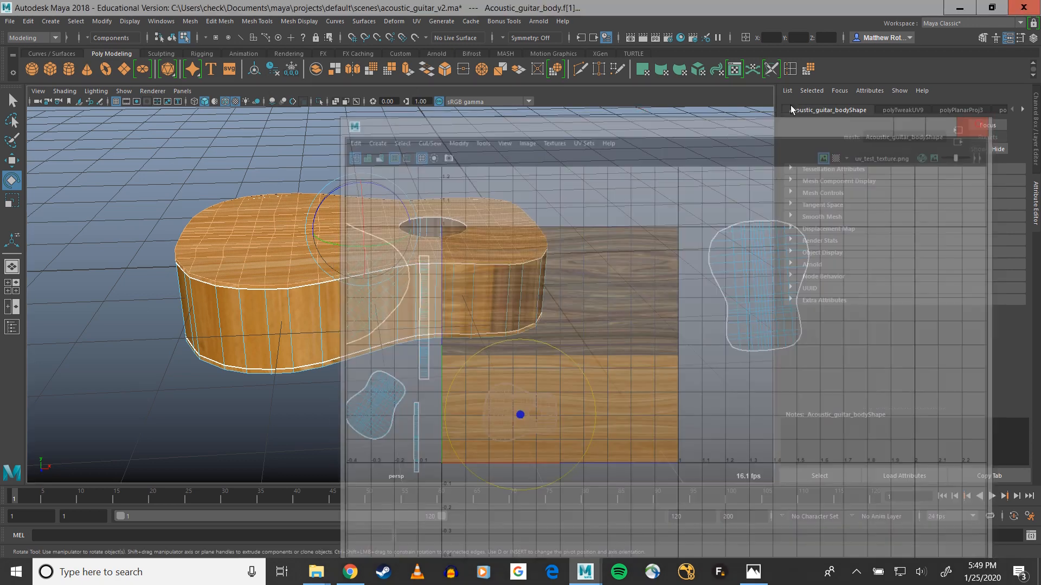
pyautogui.click(416, 22)
pyautogui.click(433, 43)
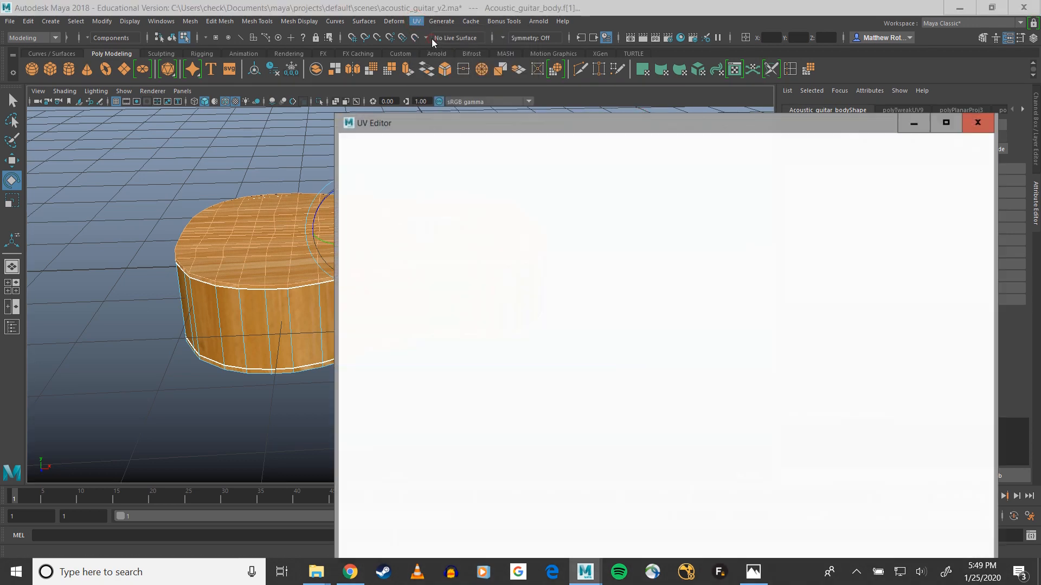
pyautogui.moveTo(60, 165); pyautogui.dragTo(96, 126)
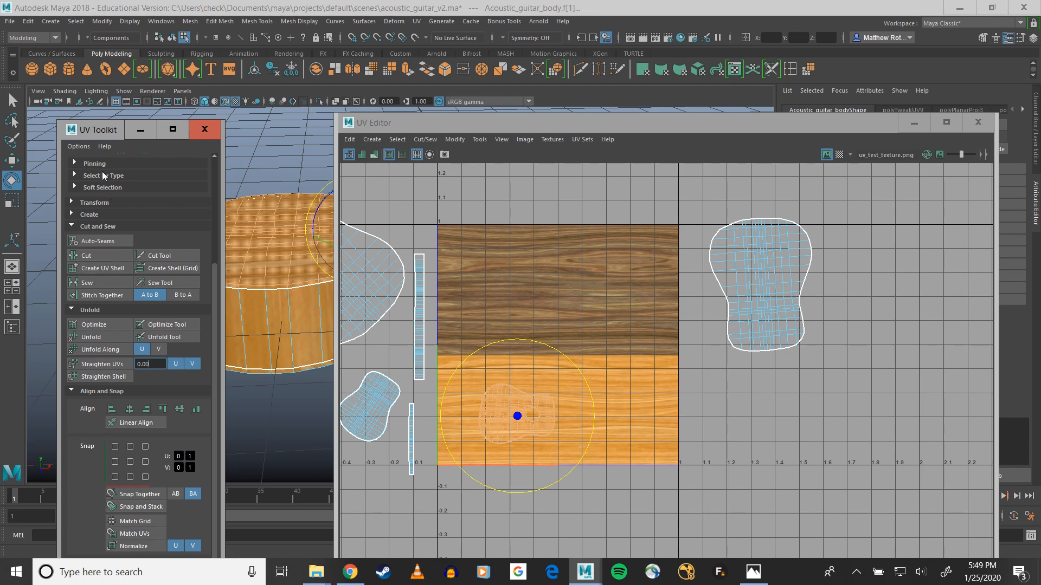
pyautogui.moveTo(83, 132); pyautogui.dragTo(86, 90)
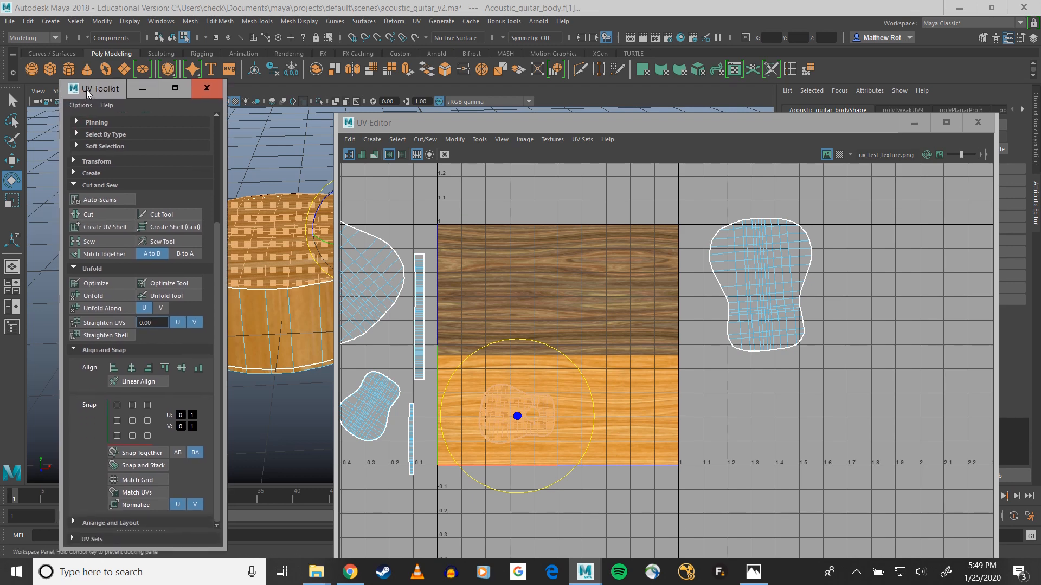
pyautogui.click(79, 519)
pyautogui.scroll(-4, 91, 480)
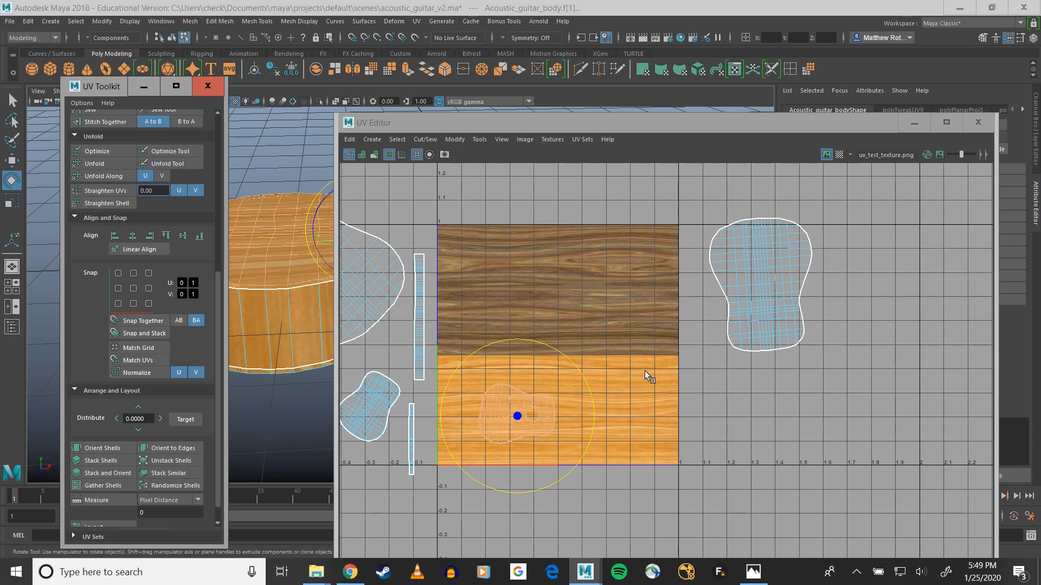
# Scale up the sound-hole shell uniformly until it nearly fills the height of the light wood area.
pyautogui.click(522, 411)
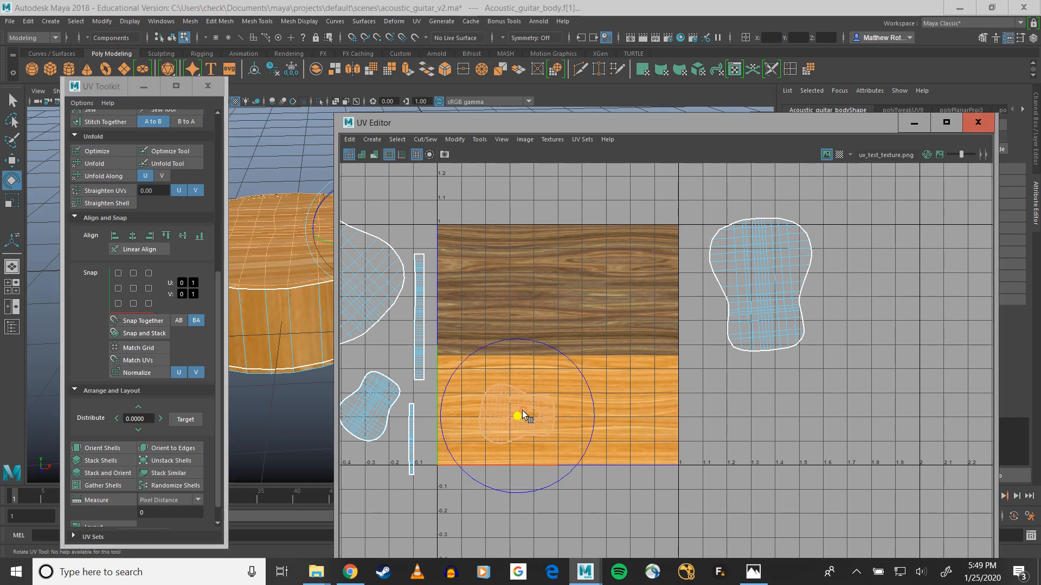
pyautogui.click(522, 411)
pyautogui.press('r')
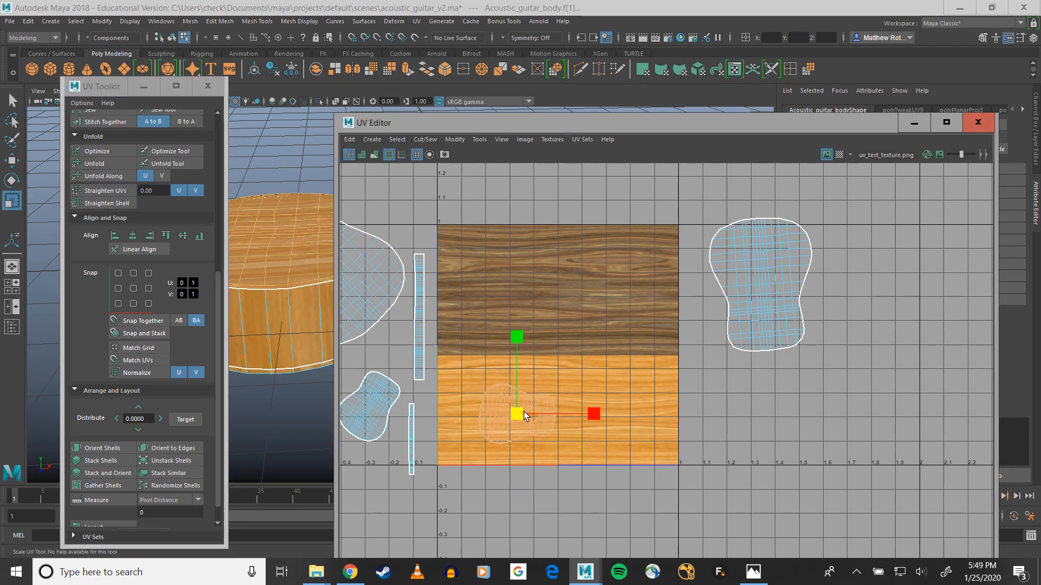
pyautogui.moveTo(524, 412); pyautogui.dragTo(578, 391)
pyautogui.press('w')
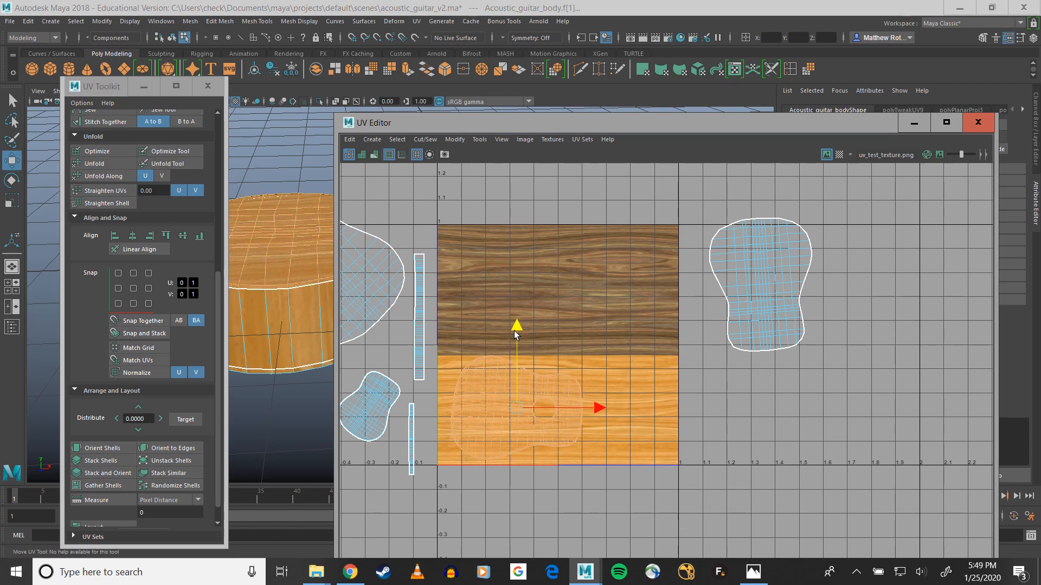
pyautogui.click(546, 399)
pyautogui.scroll(3, 546, 398)
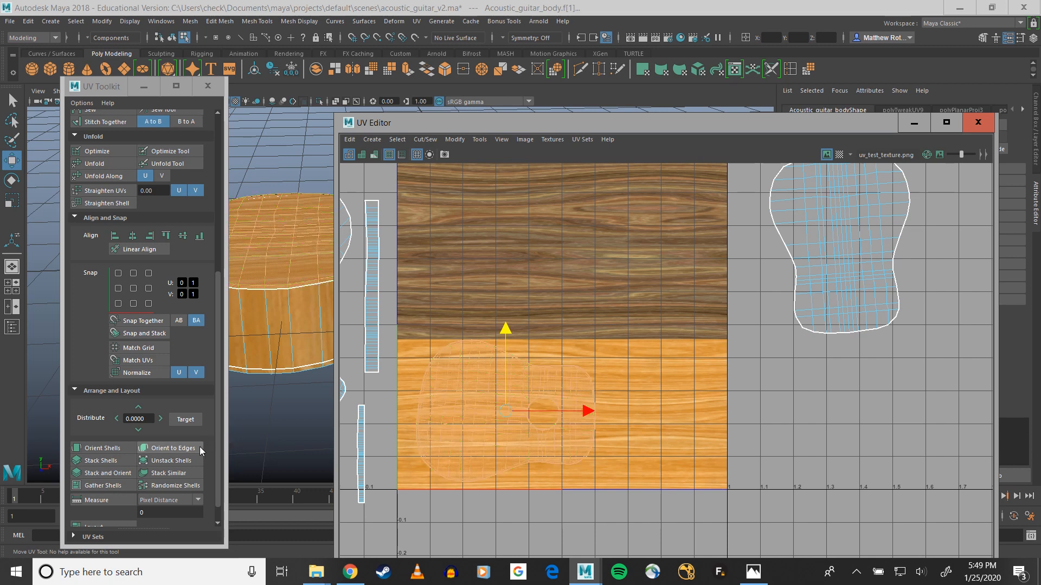
# Straighten the sound-hole shell on the light wood with Orient Shells.
pyautogui.click(162, 450)
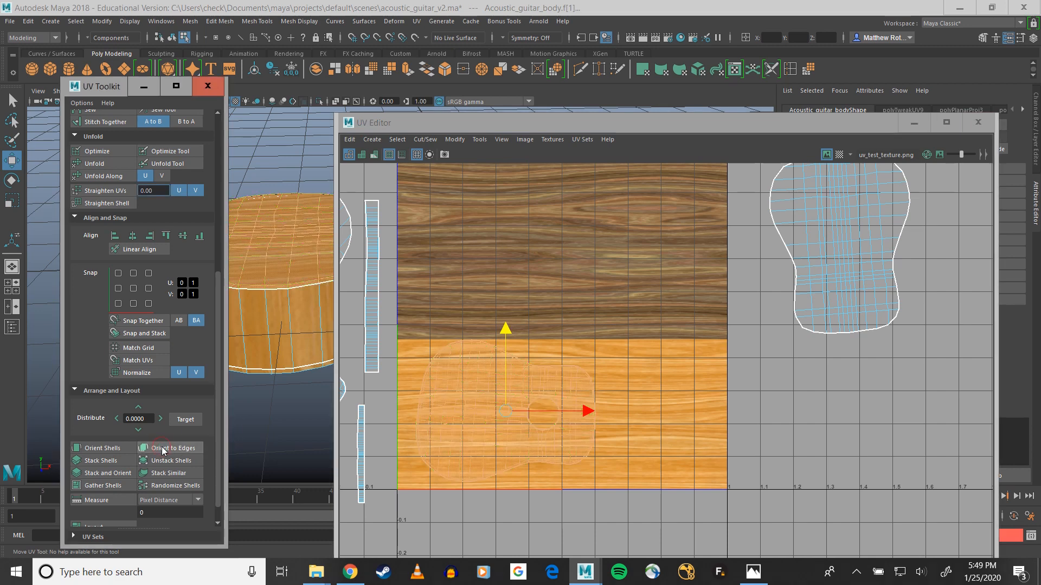
pyautogui.click(118, 446)
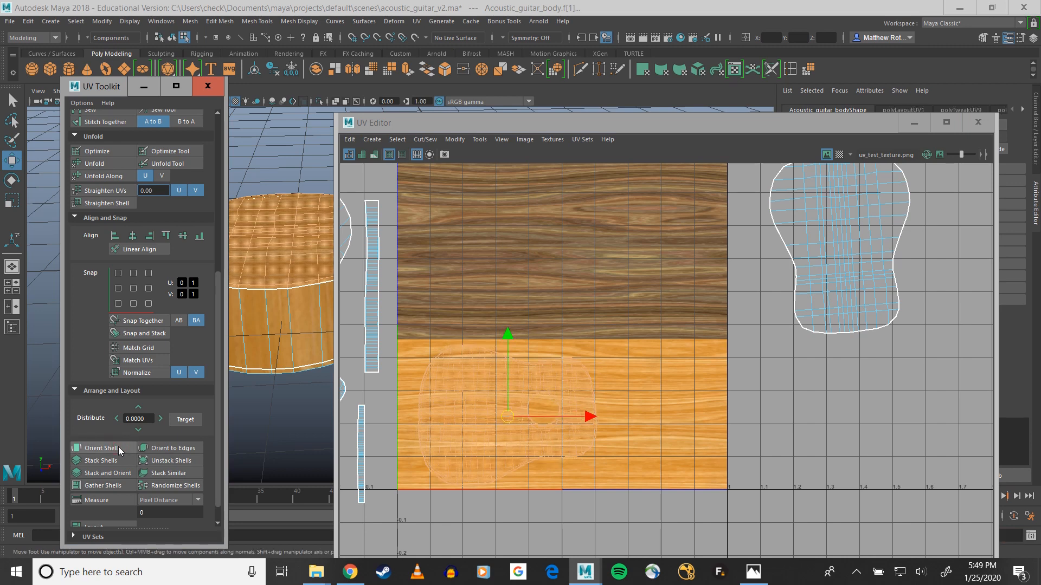
pyautogui.scroll(8, 513, 422)
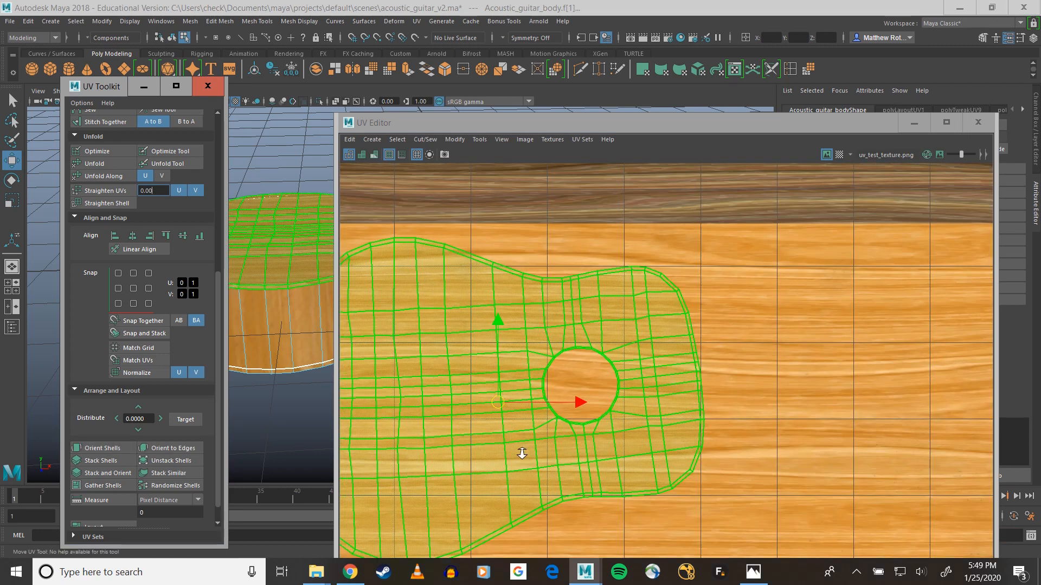
pyautogui.keyDown('alt'); pyautogui.moveTo(597, 419); pyautogui.dragTo(739, 359, button='middle'); pyautogui.keyUp('alt')
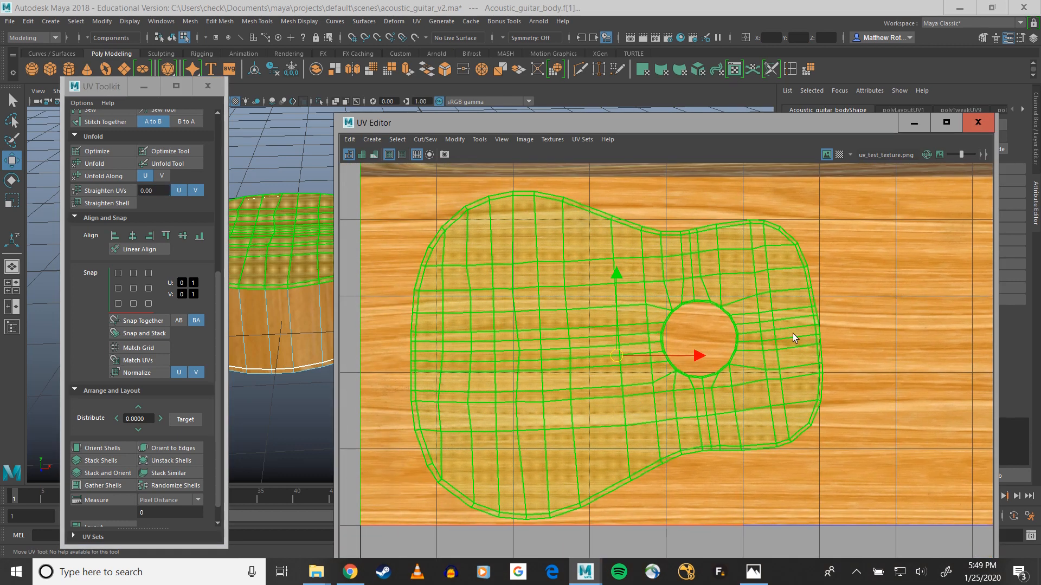
# Fine-tune the sound-hole shell's rotation and scale it up slightly so it almost spans the light wood's height.
pyautogui.press('e')
pyautogui.moveTo(681, 316)
pyautogui.mouseDown()
pyautogui.moveTo(691, 327)
pyautogui.moveTo(689, 318)
pyautogui.mouseUp()
pyautogui.press('r')
pyautogui.moveTo(621, 354); pyautogui.dragTo(588, 358)
pyautogui.press('w')
pyautogui.scroll(-3, 773, 368)
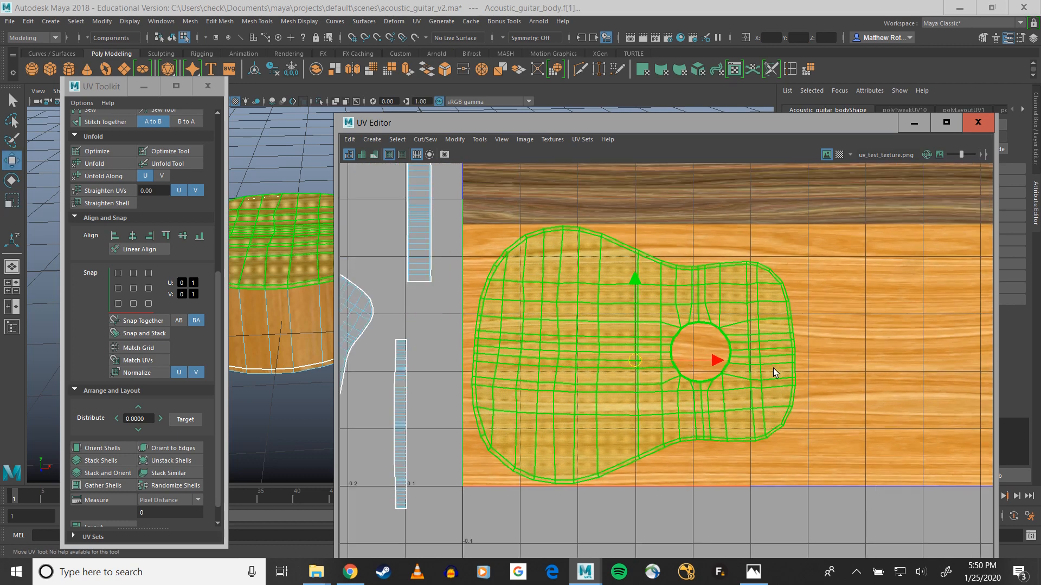
# Examine how the light wood grain runs across the guitar's front face from several viewing angles in the perspective view.
pyautogui.scroll(-3, 293, 357)
pyautogui.keyDown('alt'); pyautogui.moveTo(294, 358); pyautogui.dragTo(227, 440, button='middle'); pyautogui.keyUp('alt')
pyautogui.keyDown('alt'); pyautogui.moveTo(230, 445); pyautogui.dragTo(341, 421); pyautogui.keyUp('alt')
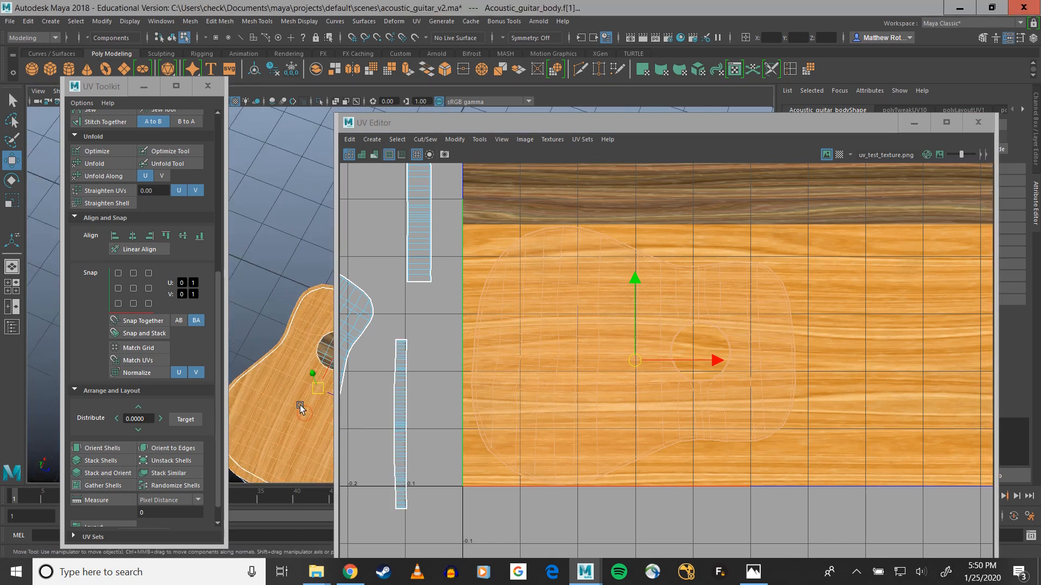
pyautogui.keyDown('alt'); pyautogui.moveTo(300, 407); pyautogui.dragTo(217, 268, button='middle'); pyautogui.keyUp('alt')
pyautogui.keyDown('alt'); pyautogui.moveTo(298, 331); pyautogui.dragTo(355, 354); pyautogui.keyUp('alt')
pyautogui.keyDown('alt'); pyautogui.moveTo(258, 355); pyautogui.dragTo(320, 315, button='middle'); pyautogui.keyUp('alt')
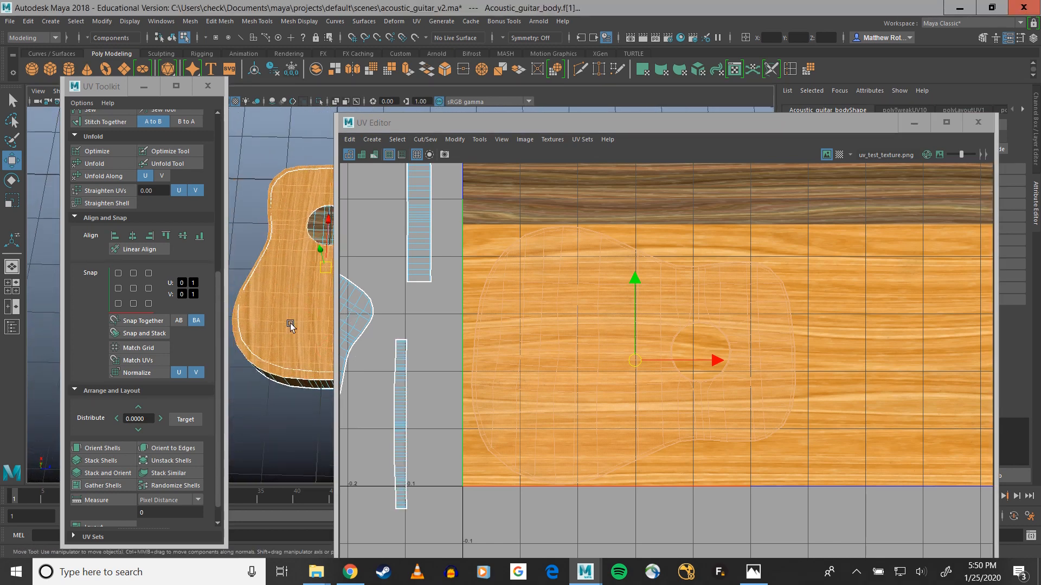
pyautogui.keyDown('alt'); pyautogui.moveTo(290, 325); pyautogui.dragTo(306, 353); pyautogui.keyUp('alt')
pyautogui.keyDown('alt'); pyautogui.moveTo(294, 354); pyautogui.dragTo(255, 344, button='middle'); pyautogui.keyUp('alt')
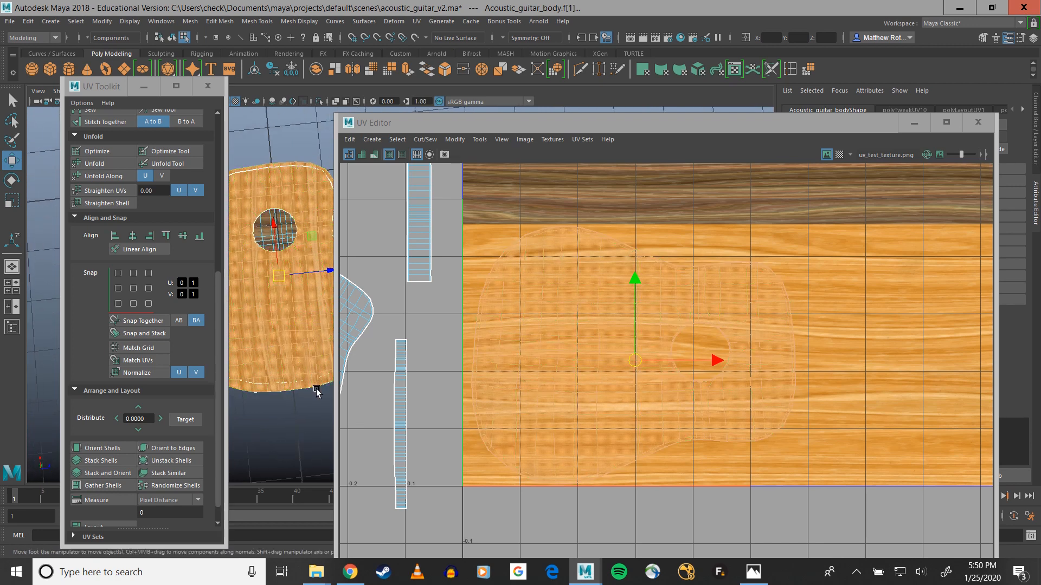
pyautogui.keyDown('alt'); pyautogui.moveTo(316, 392); pyautogui.dragTo(302, 347); pyautogui.keyUp('alt')
pyautogui.click(303, 348)
pyautogui.click(293, 332)
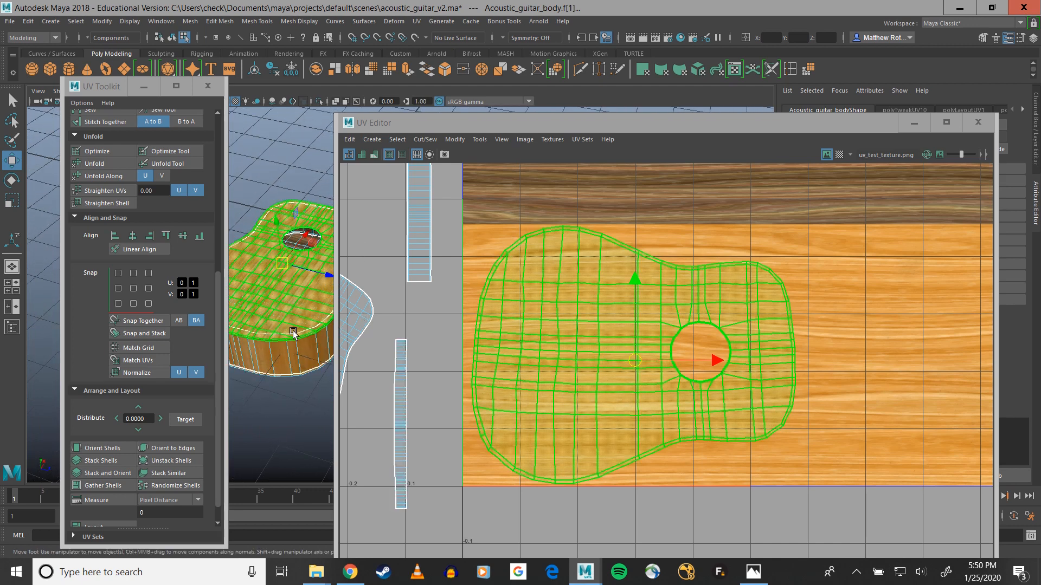
pyautogui.click(955, 259)
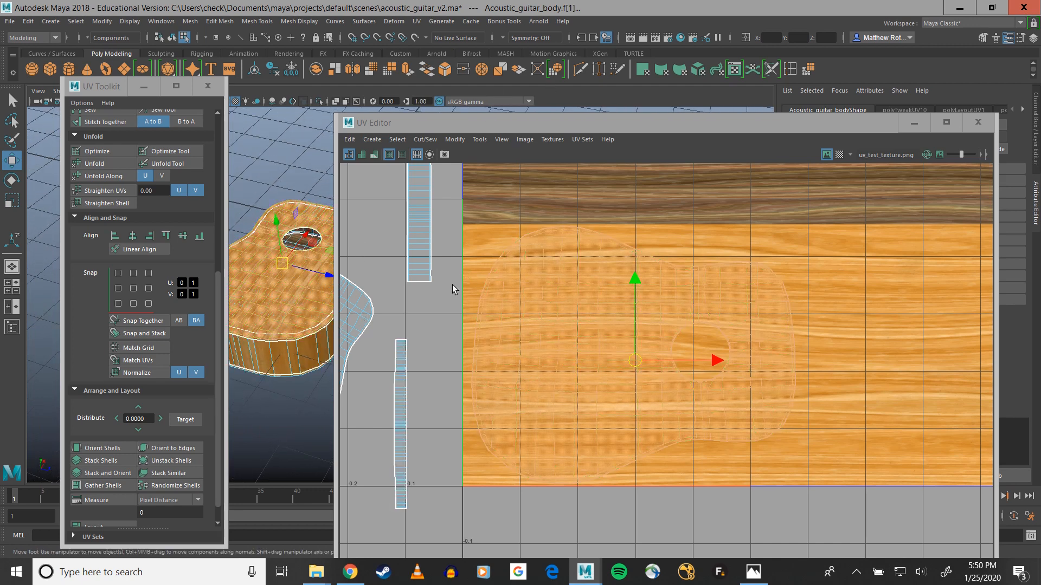
# Place the shorter strip shell on the dark wood, rotate it a quarter turn clockwise and level it with Orient Shells.
pyautogui.scroll(-4, 453, 286)
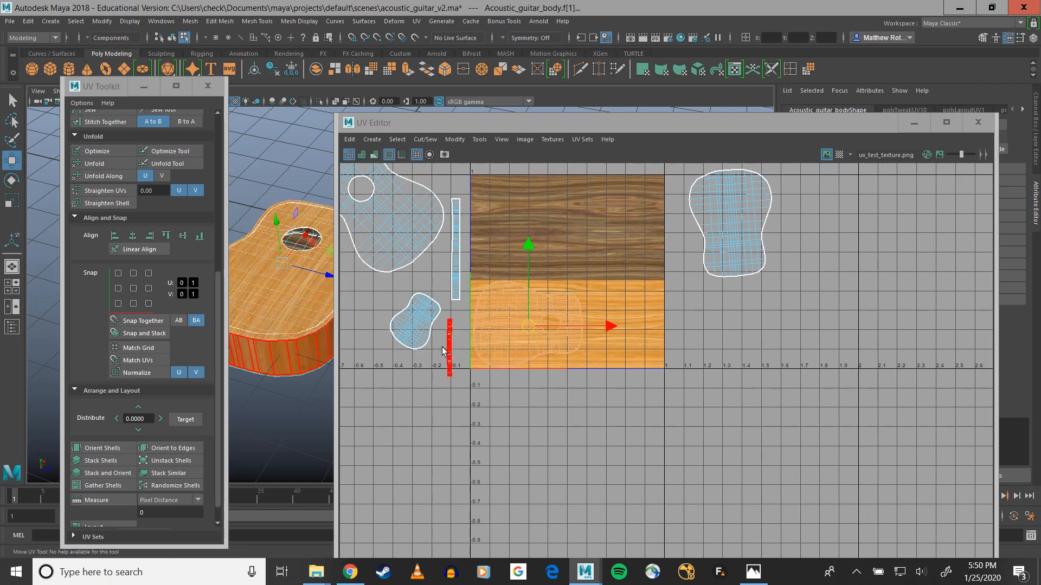
pyautogui.click(449, 347)
pyautogui.press('r')
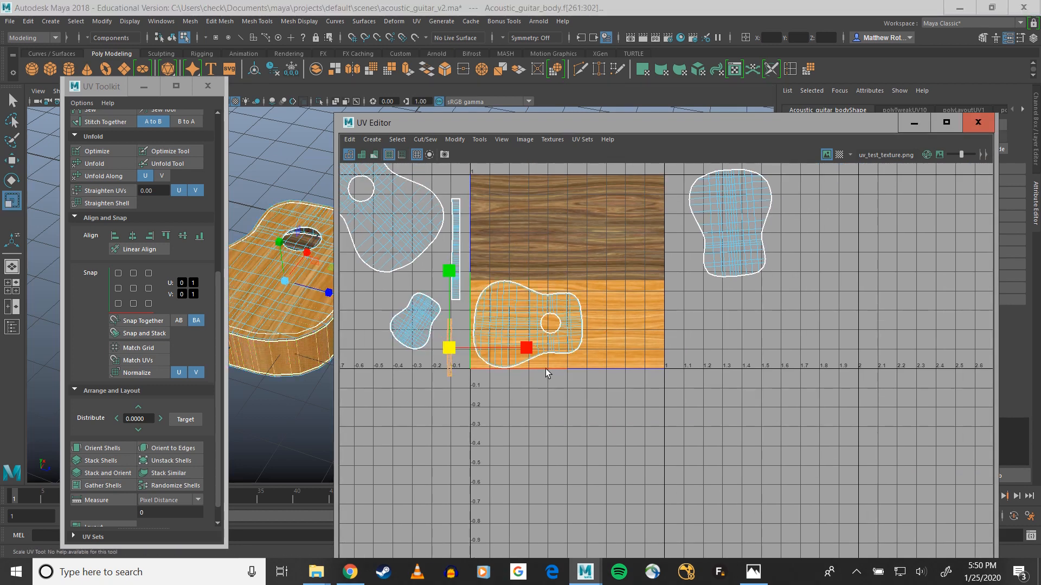
pyautogui.press('w')
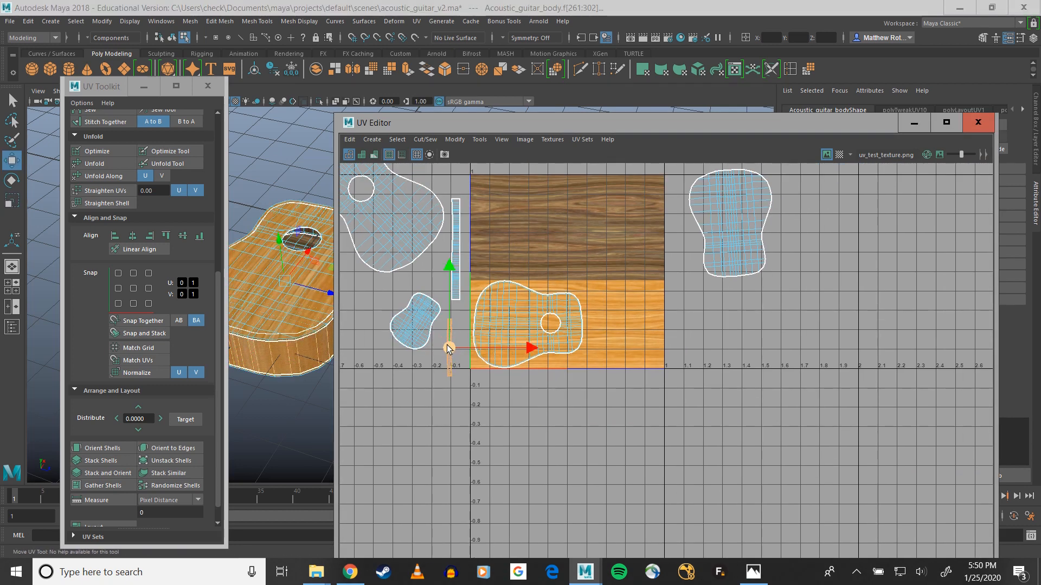
pyautogui.moveTo(456, 351); pyautogui.dragTo(554, 249)
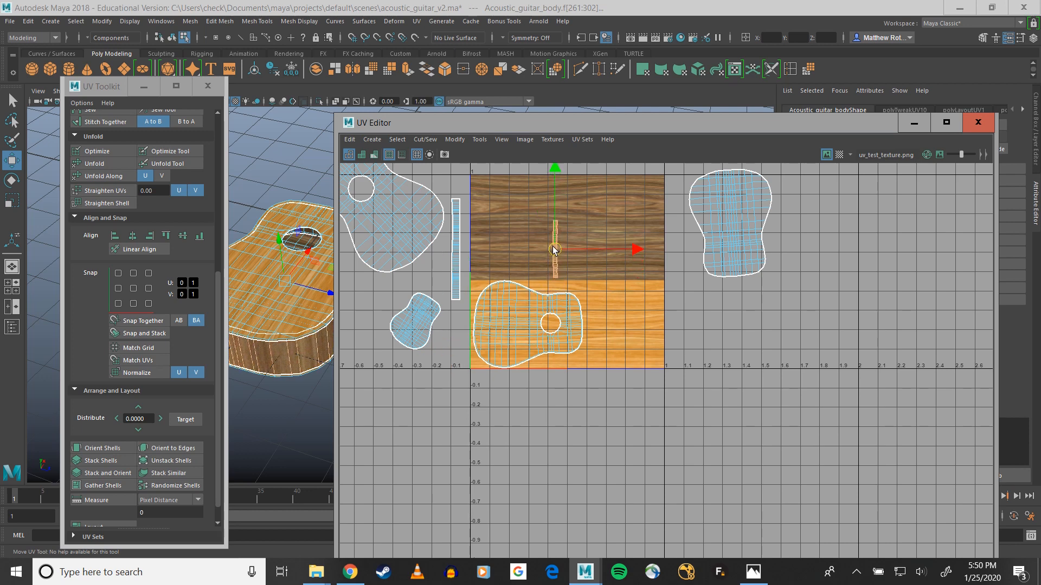
pyautogui.press('e')
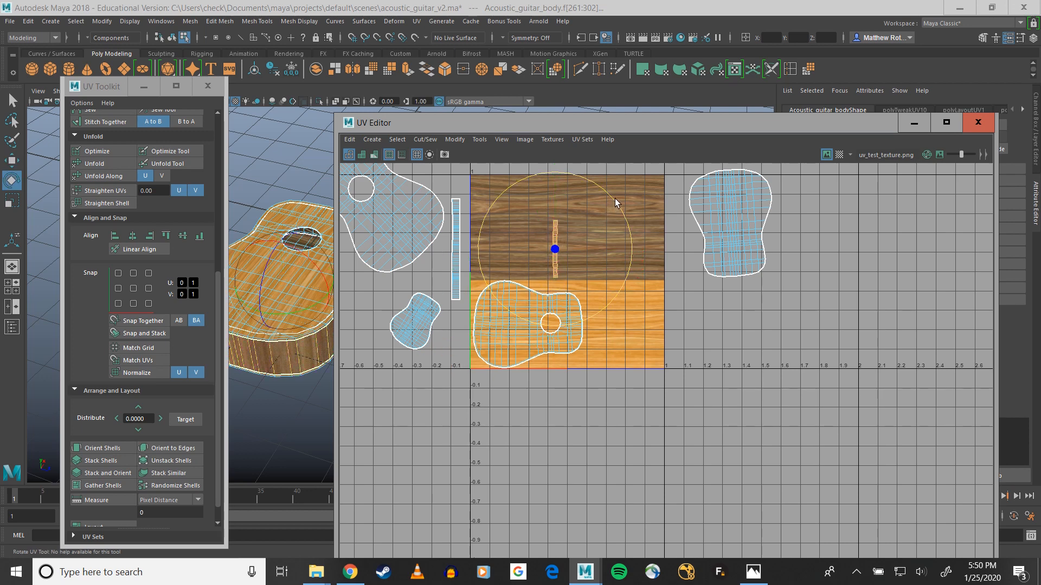
pyautogui.moveTo(614, 199); pyautogui.dragTo(624, 344)
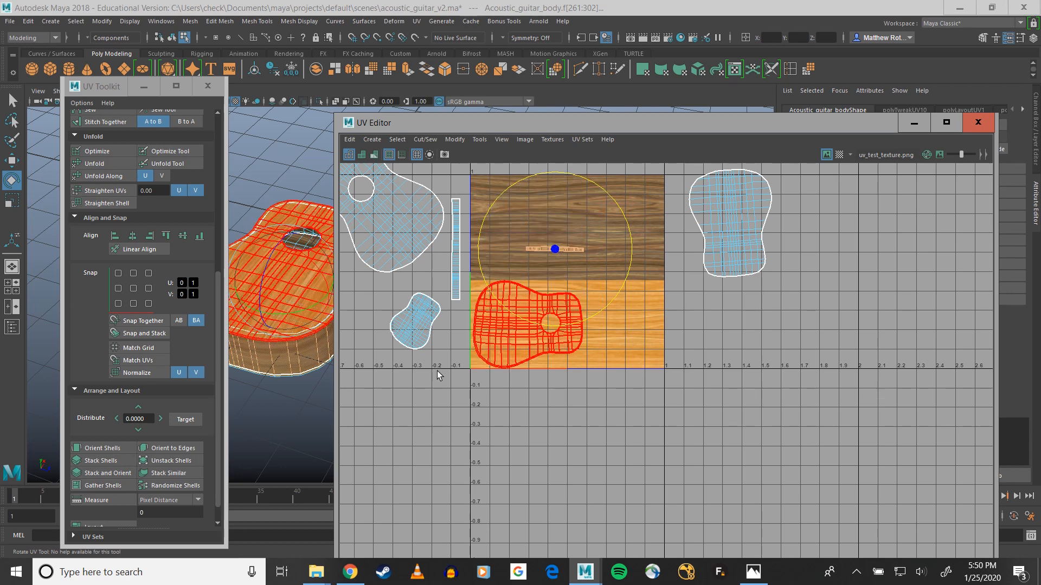
pyautogui.click(89, 447)
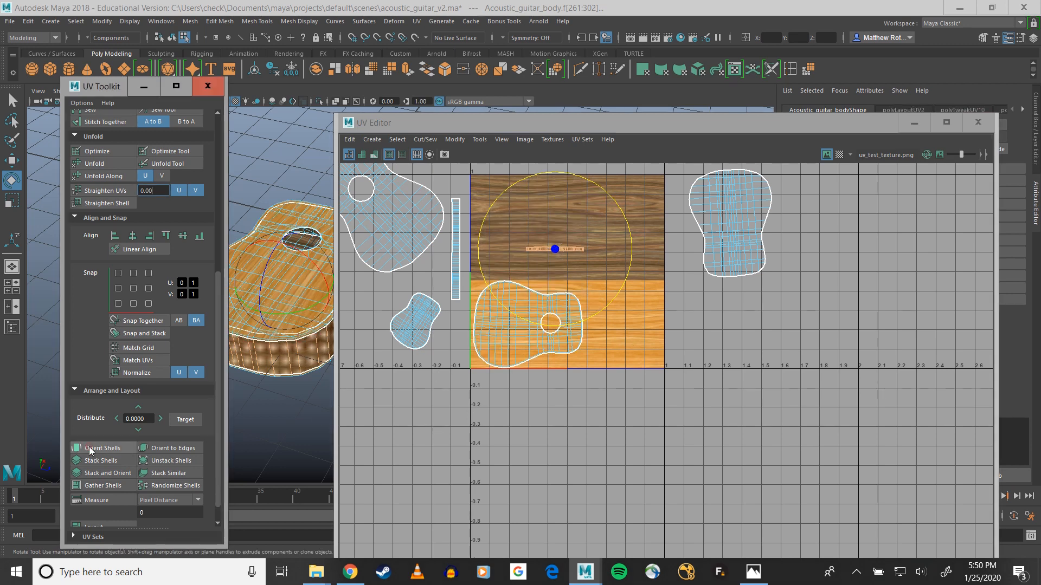
# Scale up the strip shell uniformly to span nearly the texture's full width and place it near the dark wood's lower edge.
pyautogui.scroll(3, 591, 244)
pyautogui.scroll(1, 588, 247)
pyautogui.keyDown('alt'); pyautogui.moveTo(587, 249); pyautogui.dragTo(727, 288, button='middle'); pyautogui.keyUp('alt')
pyautogui.press('r')
pyautogui.moveTo(611, 308); pyautogui.dragTo(772, 304)
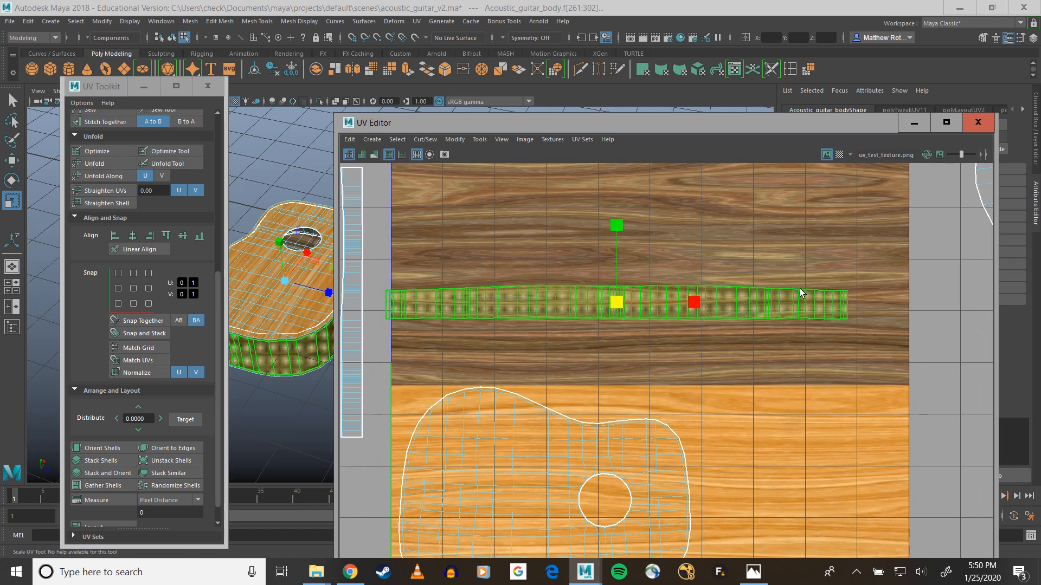
pyautogui.press('w')
pyautogui.moveTo(617, 303); pyautogui.dragTo(648, 346)
pyautogui.press('r')
pyautogui.press('w')
pyautogui.press('r')
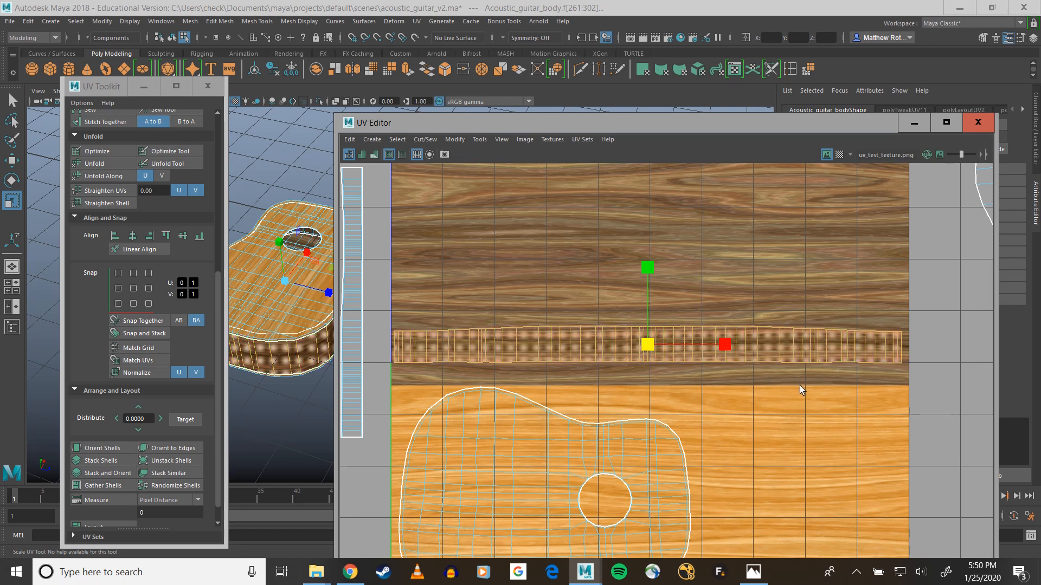
# Shift the UV Editor away from the model and examine the dark wood grain along the guitar's sides from several angles.
pyautogui.scroll(-3, 765, 376)
pyautogui.keyDown('alt'); pyautogui.moveTo(828, 344); pyautogui.dragTo(850, 328, button='middle'); pyautogui.keyUp('alt')
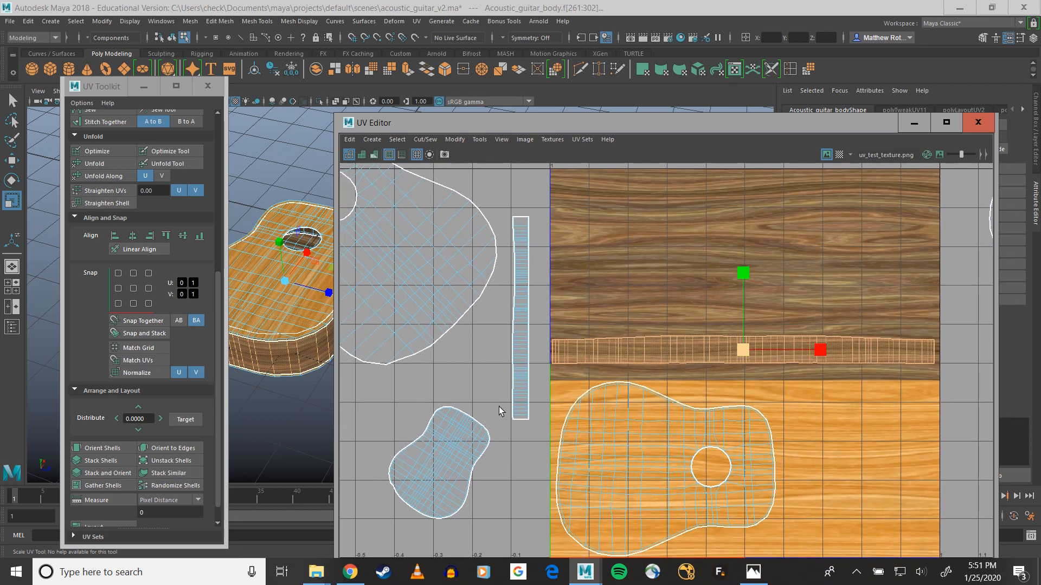
pyautogui.keyDown('alt'); pyautogui.moveTo(297, 399); pyautogui.dragTo(301, 322); pyautogui.keyUp('alt')
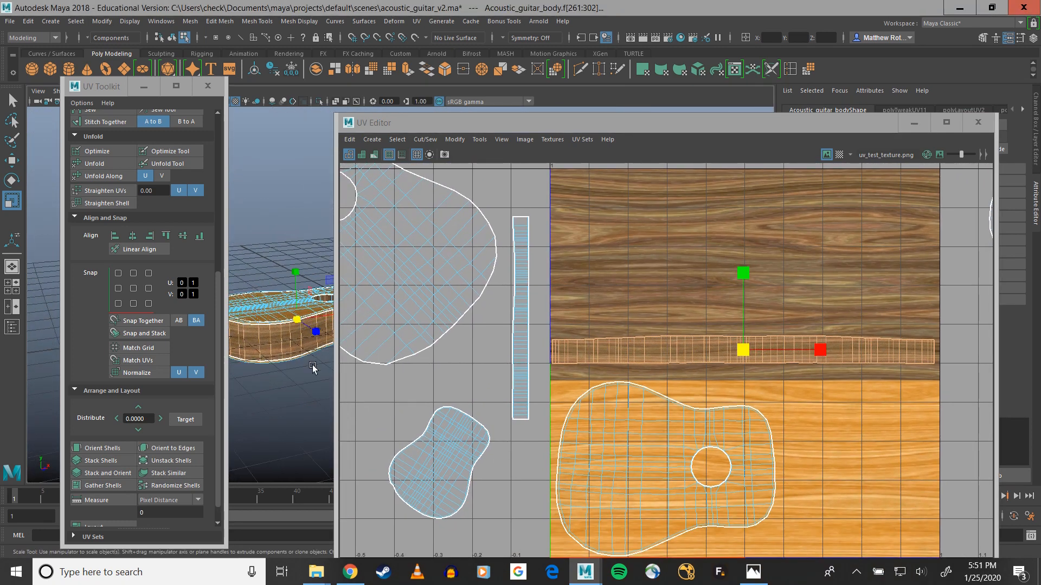
pyautogui.keyDown('alt'); pyautogui.moveTo(314, 364); pyautogui.dragTo(230, 374); pyautogui.keyUp('alt')
pyautogui.moveTo(408, 125); pyautogui.dragTo(519, 129)
pyautogui.scroll(5, 315, 383)
pyautogui.keyDown('alt'); pyautogui.moveTo(330, 368); pyautogui.dragTo(408, 296, button='middle'); pyautogui.keyUp('alt')
pyautogui.click(355, 381)
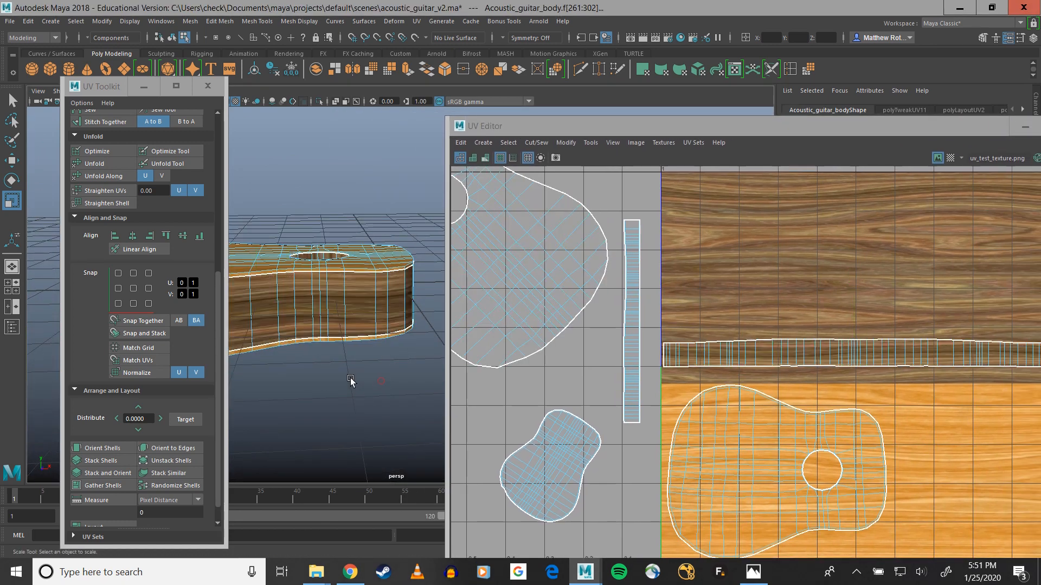
pyautogui.keyDown('alt'); pyautogui.moveTo(351, 381); pyautogui.dragTo(581, 381); pyautogui.keyUp('alt')
pyautogui.keyDown('alt'); pyautogui.moveTo(369, 345); pyautogui.dragTo(272, 333); pyautogui.keyUp('alt')
pyautogui.keyDown('alt'); pyautogui.moveTo(375, 408); pyautogui.dragTo(298, 380); pyautogui.keyUp('alt')
pyautogui.keyDown('alt'); pyautogui.moveTo(328, 341); pyautogui.dragTo(391, 269); pyautogui.keyUp('alt')
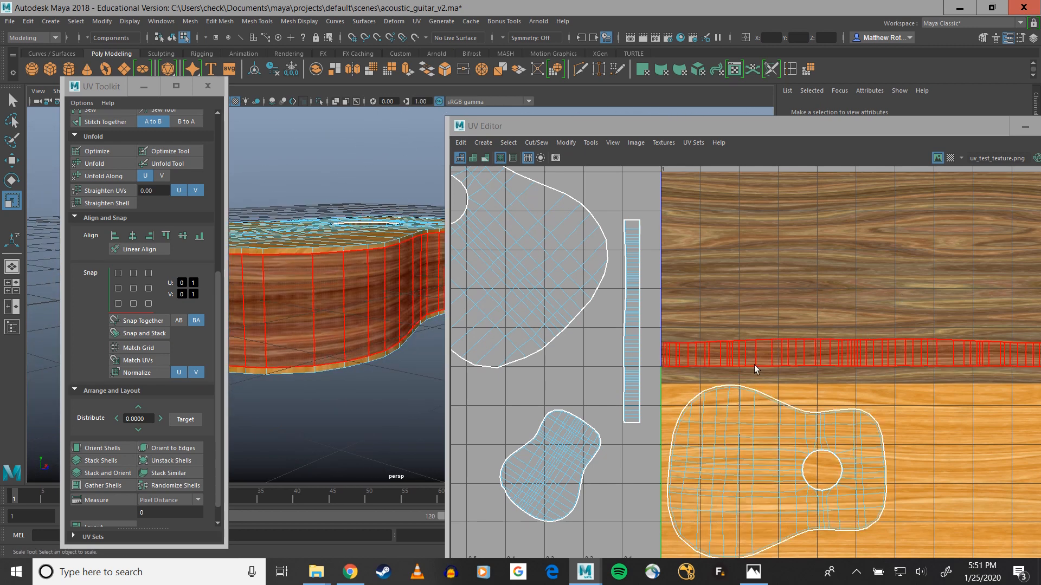
pyautogui.keyDown('alt'); pyautogui.moveTo(240, 370); pyautogui.dragTo(317, 297); pyautogui.keyUp('alt')
pyautogui.keyDown('alt'); pyautogui.moveTo(352, 301); pyautogui.dragTo(314, 301, button='middle'); pyautogui.keyUp('alt')
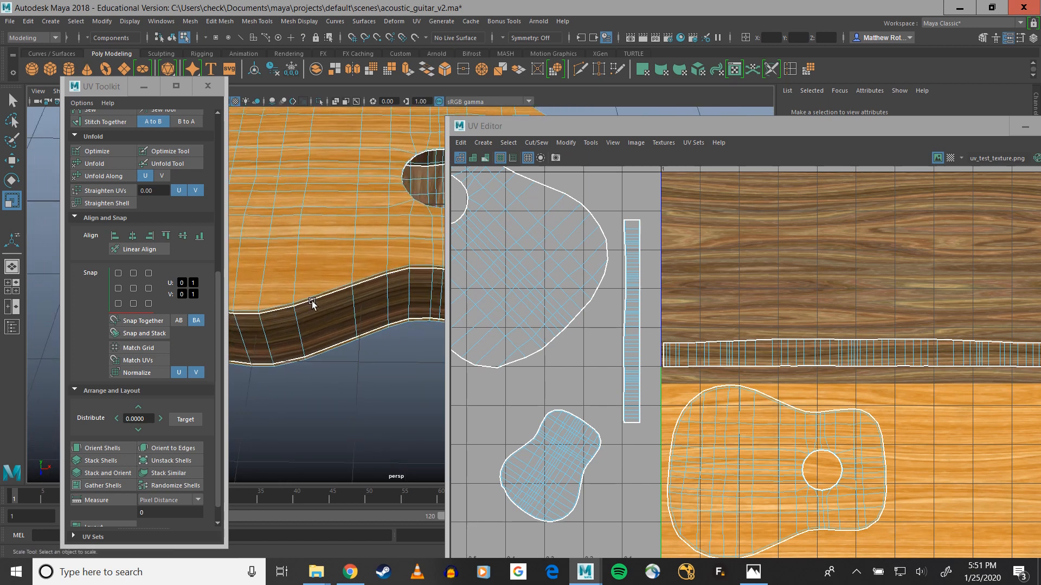
# Reposition the UV Editor and compare the horizontal strip shell's texture coverage with the wood detail on the guitar's side.
pyautogui.moveTo(597, 125); pyautogui.dragTo(577, 114)
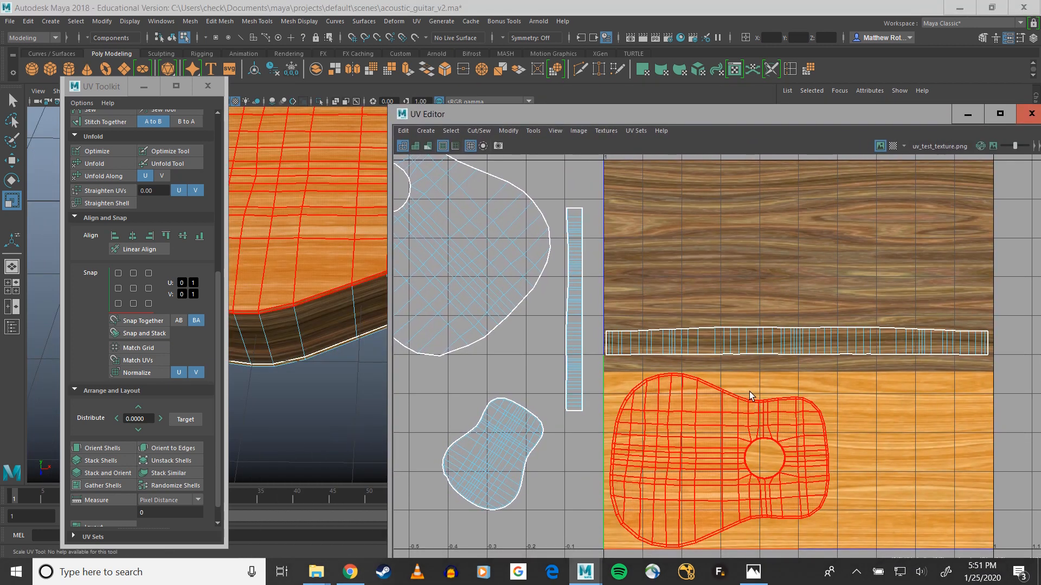
pyautogui.scroll(3, 855, 337)
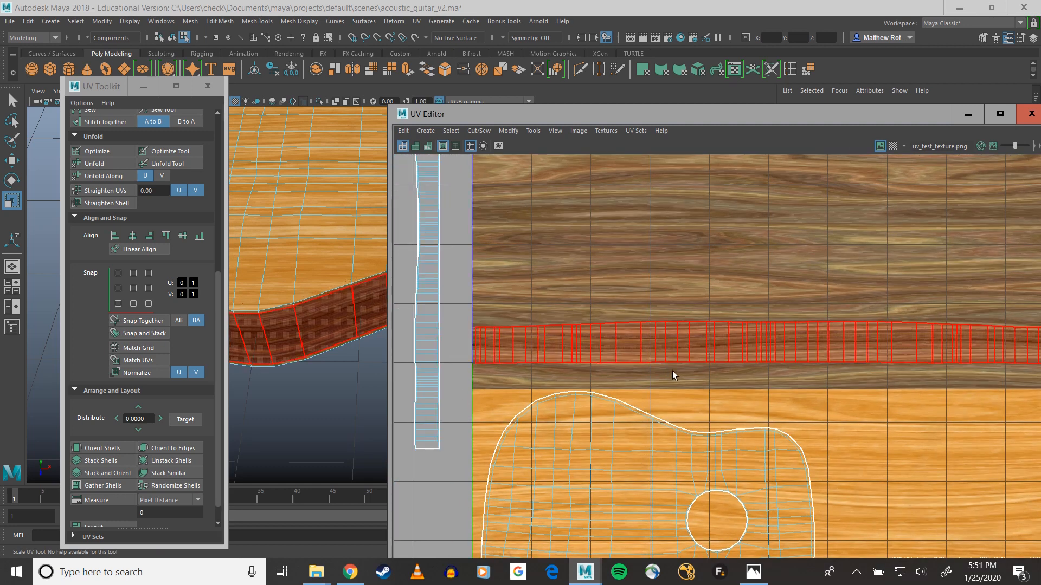
pyautogui.keyDown('alt'); pyautogui.moveTo(349, 374); pyautogui.dragTo(226, 341); pyautogui.keyUp('alt')
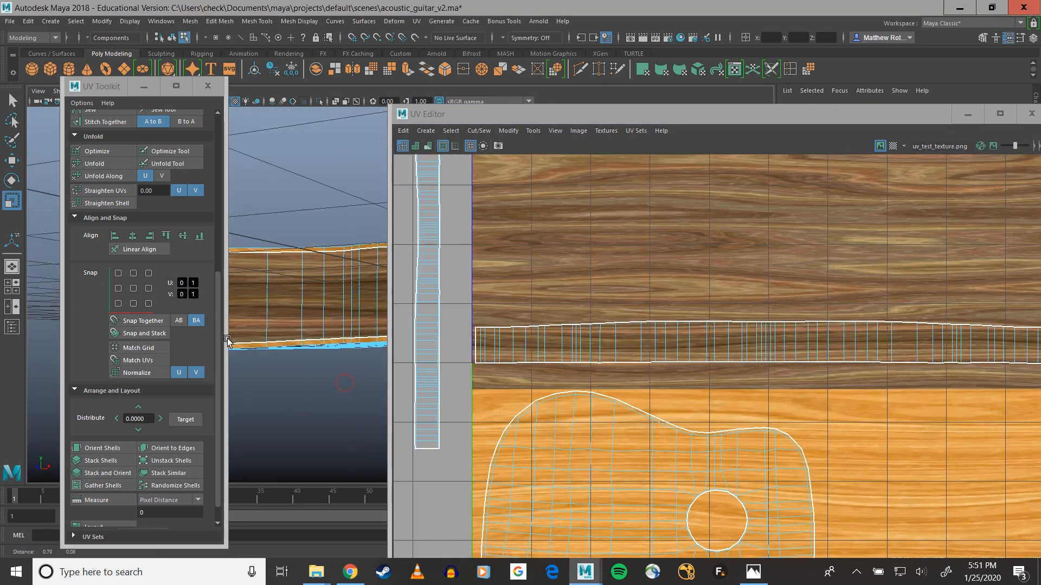
pyautogui.keyDown('alt'); pyautogui.moveTo(353, 328); pyautogui.dragTo(284, 321); pyautogui.keyUp('alt')
pyautogui.keyDown('alt'); pyautogui.moveTo(357, 302); pyautogui.dragTo(317, 318); pyautogui.keyUp('alt')
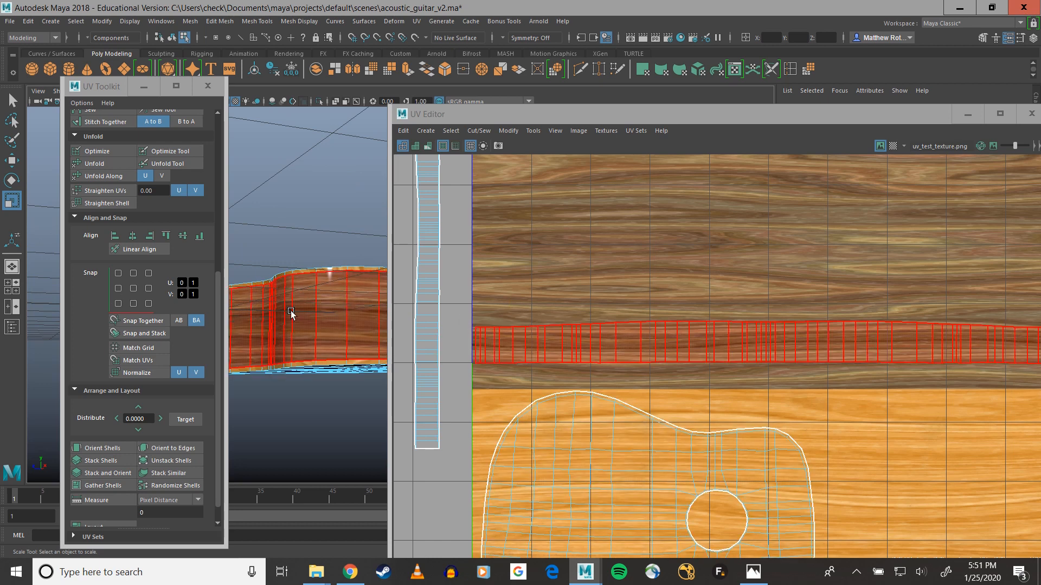
pyautogui.keyDown('alt'); pyautogui.moveTo(291, 311); pyautogui.dragTo(235, 321); pyautogui.keyUp('alt')
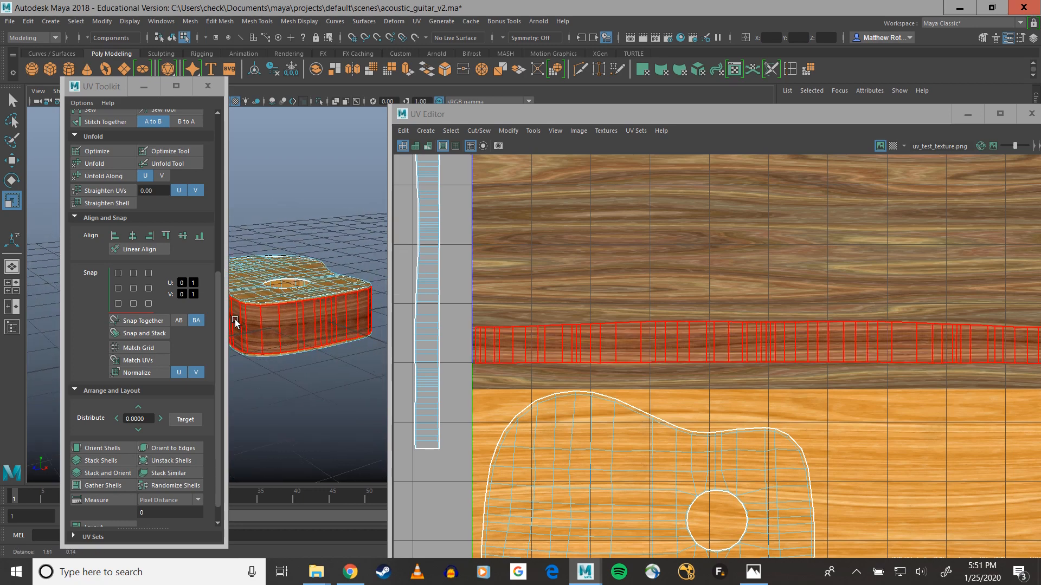
pyautogui.scroll(-4, 778, 330)
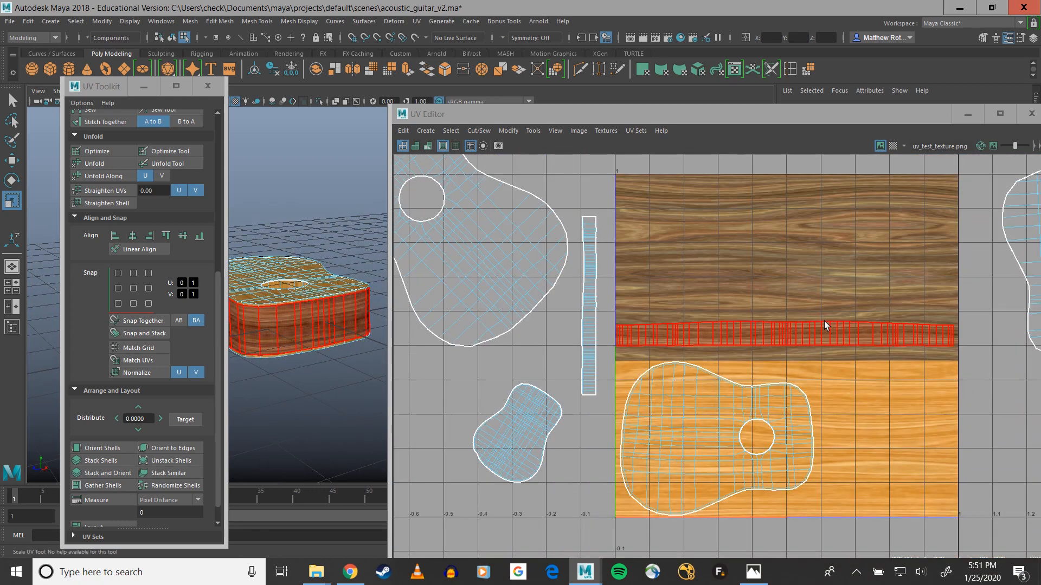
pyautogui.scroll(2, 780, 329)
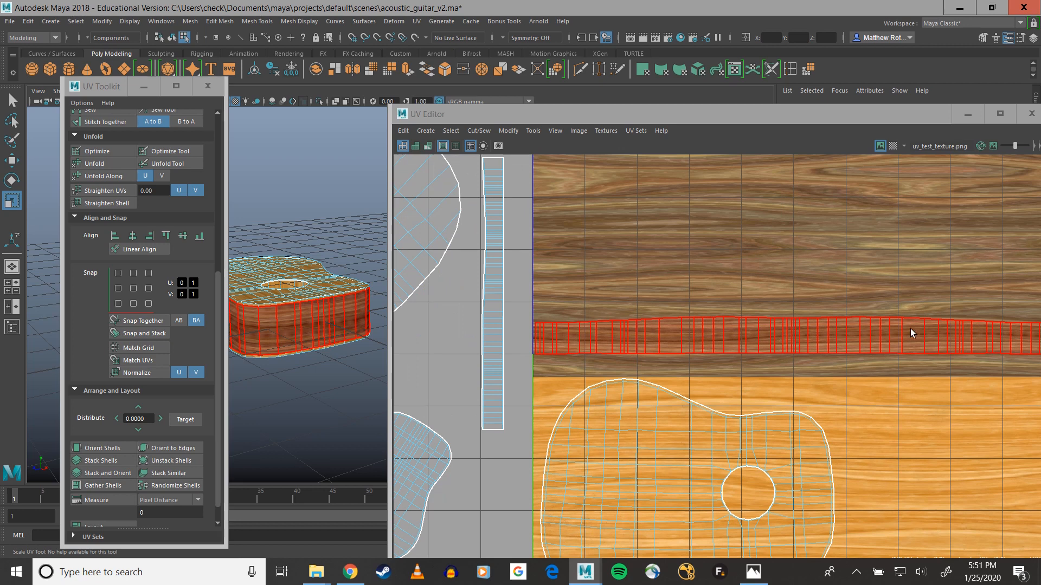
pyautogui.scroll(-3, 909, 328)
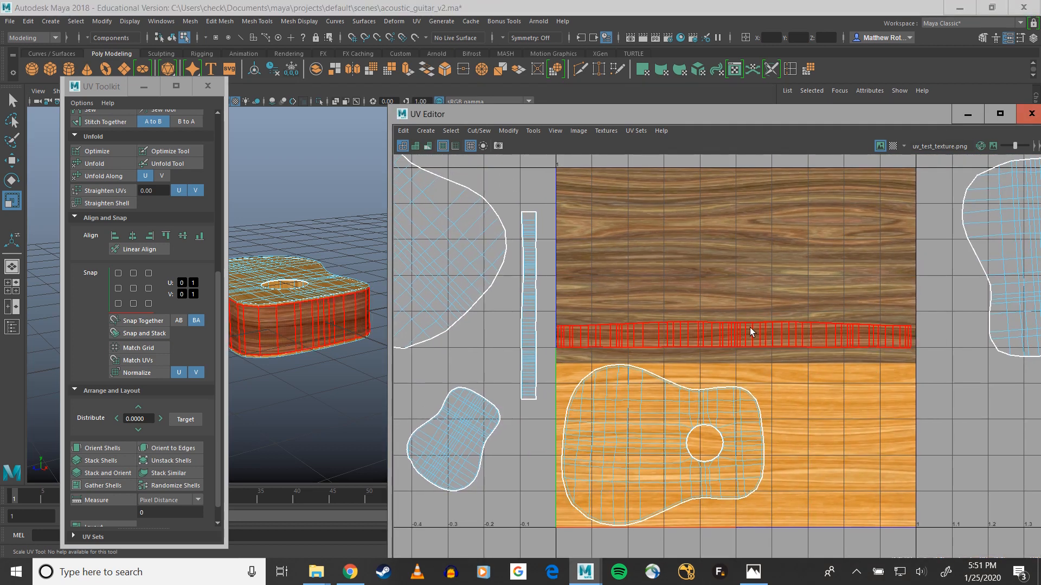
# Check the pixel dimensions of uv_test_texture.png in its file properties in File Explorer, and return to Maya.
pyautogui.moveTo(312, 583)
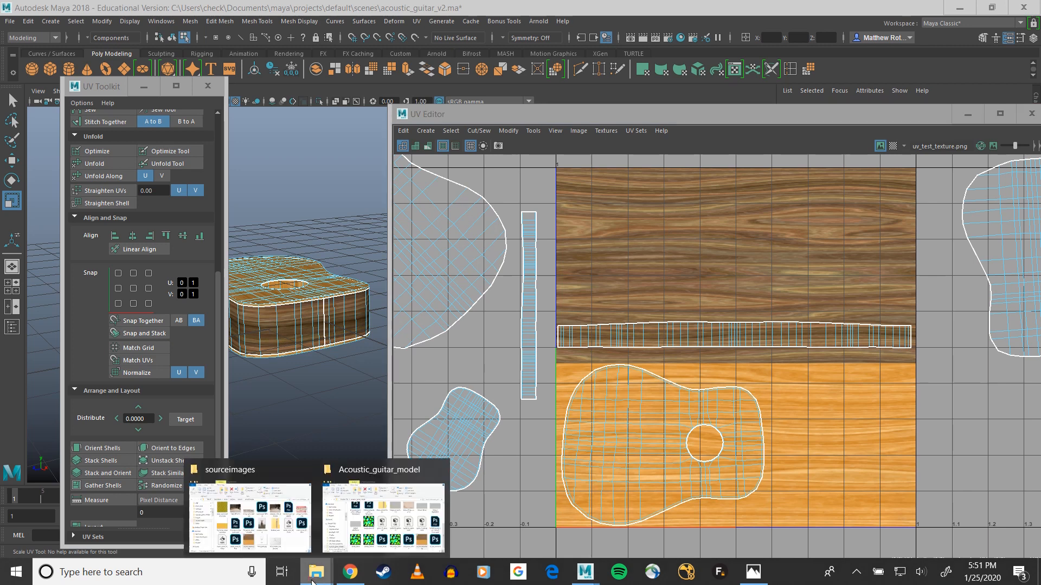
pyautogui.click(250, 515)
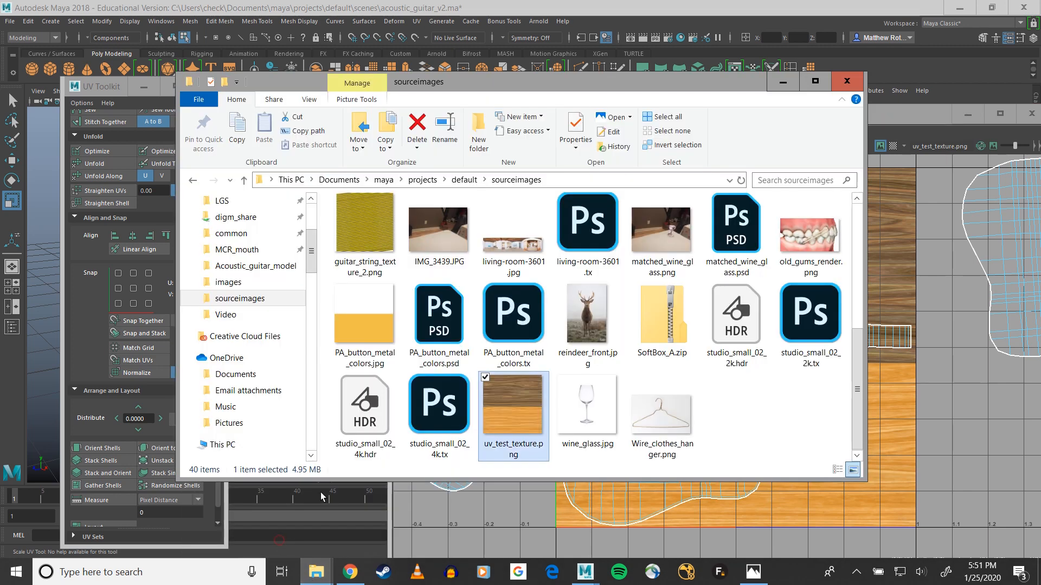
pyautogui.rightClick(528, 419)
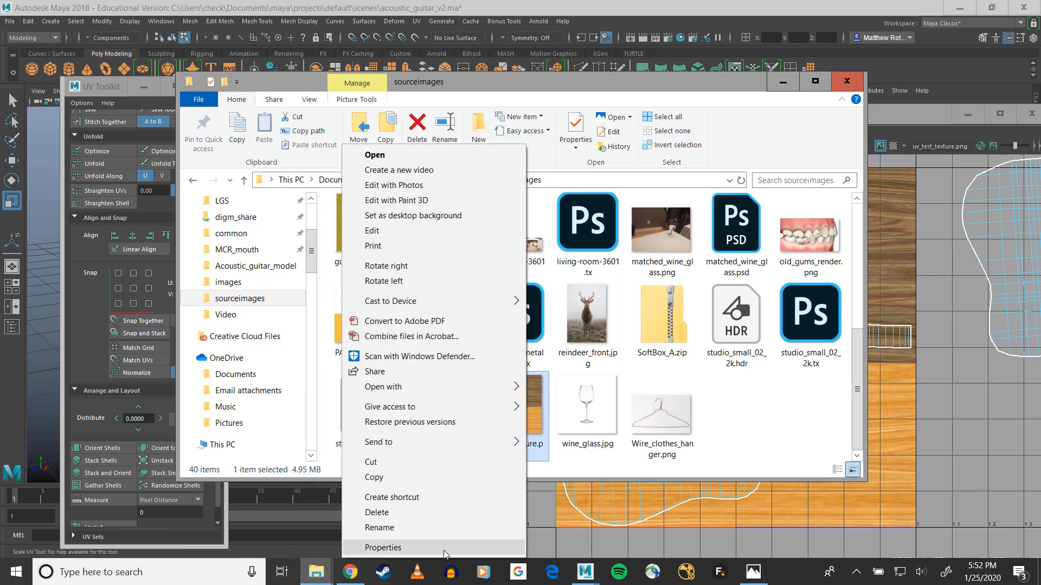
pyautogui.click(444, 548)
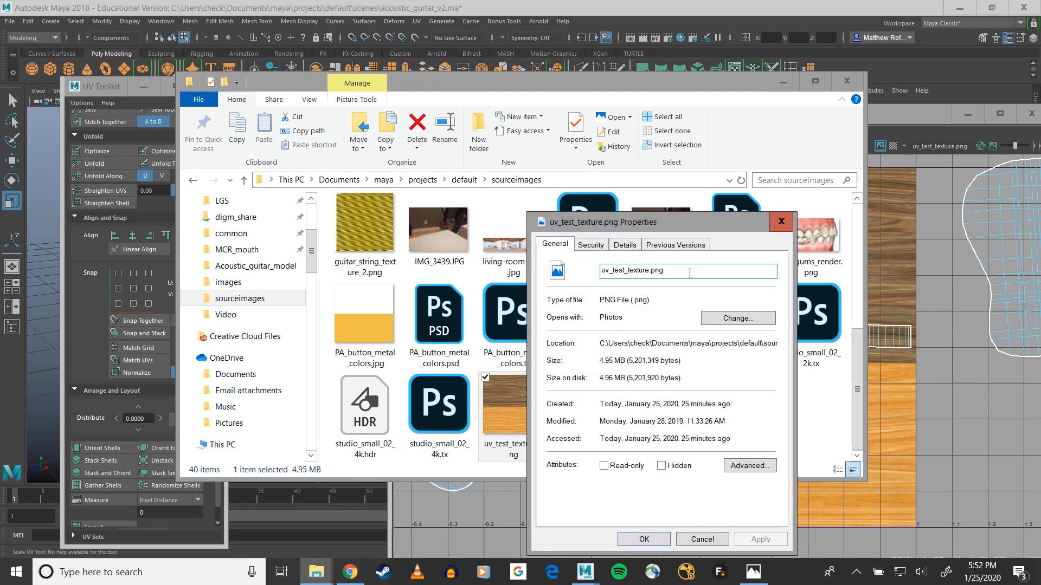
pyautogui.click(624, 245)
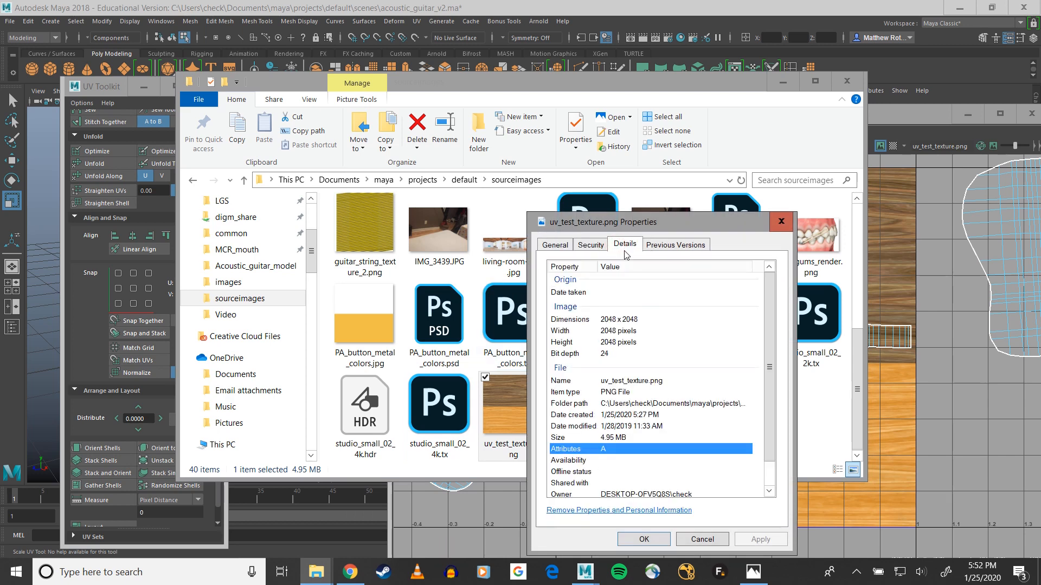
pyautogui.click(780, 222)
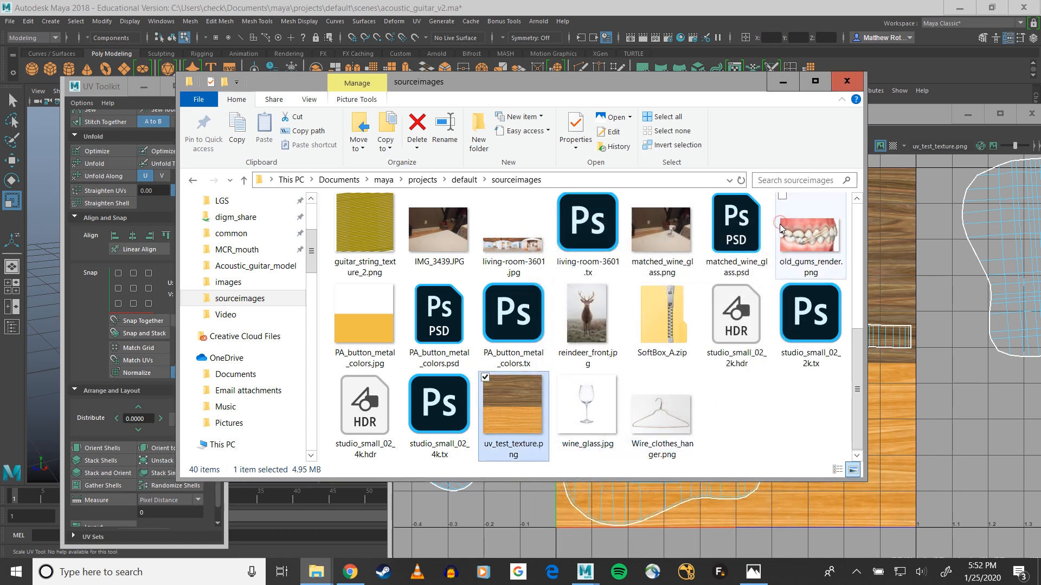
pyautogui.click(948, 430)
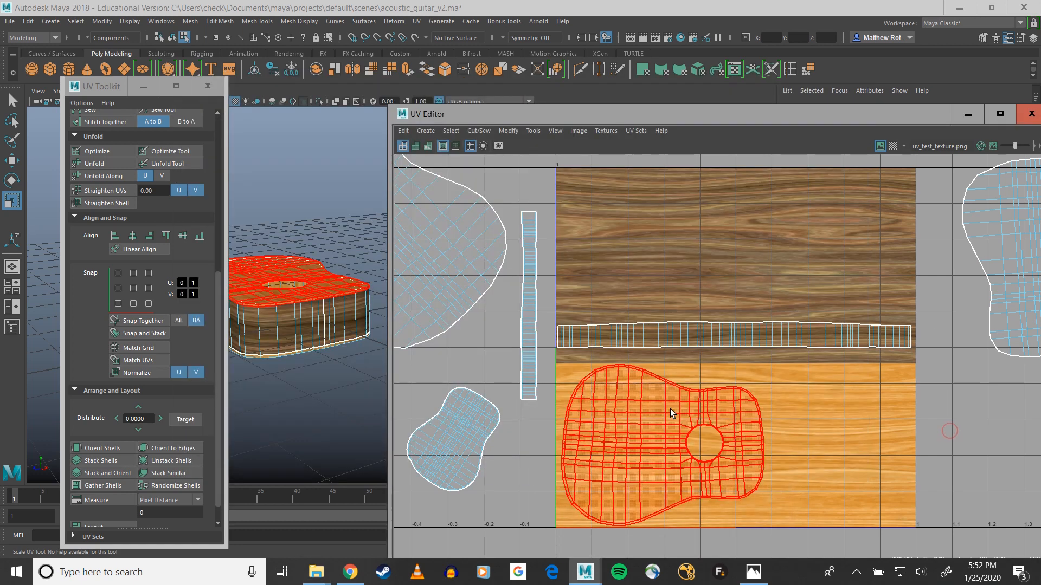
# Select the guitar back's UV shell from beneath the body and rotate it so its length runs horizontally.
pyautogui.keyDown('alt'); pyautogui.moveTo(340, 396); pyautogui.dragTo(363, 404); pyautogui.keyUp('alt')
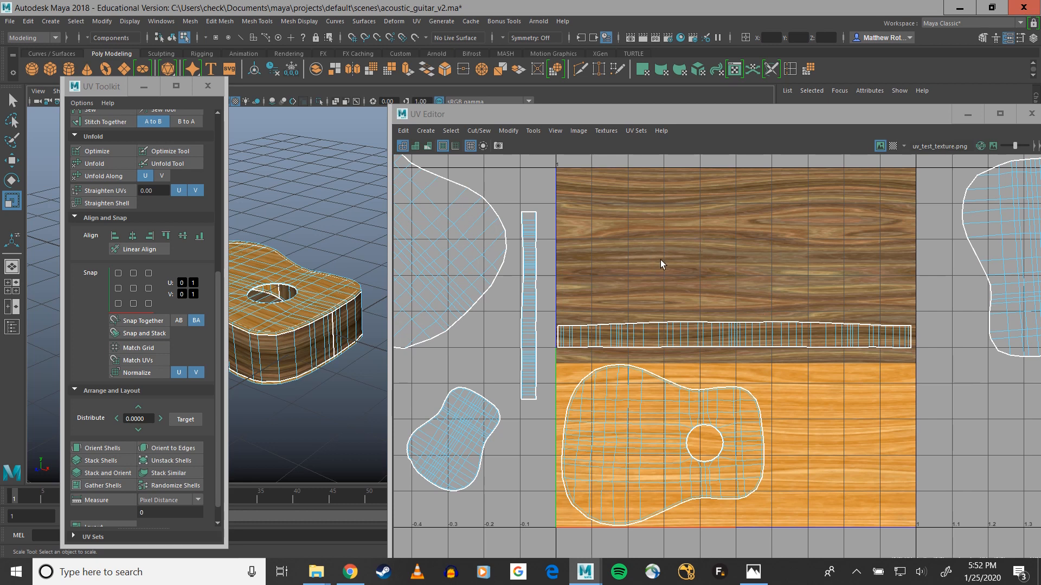
pyautogui.keyDown('alt'); pyautogui.moveTo(315, 407); pyautogui.dragTo(354, 388); pyautogui.keyUp('alt')
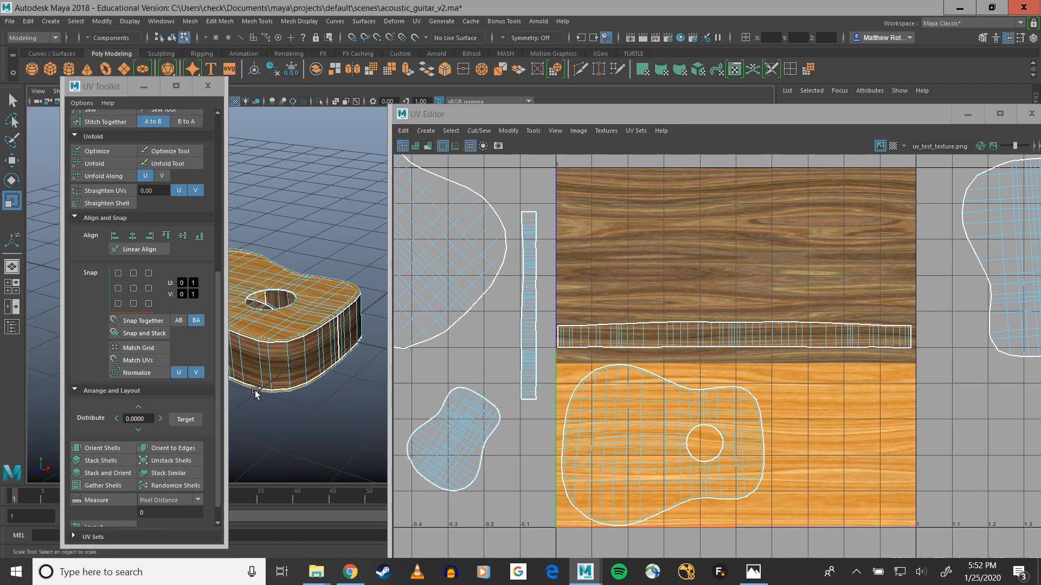
pyautogui.keyDown('alt'); pyautogui.moveTo(255, 391); pyautogui.dragTo(348, 386); pyautogui.keyUp('alt')
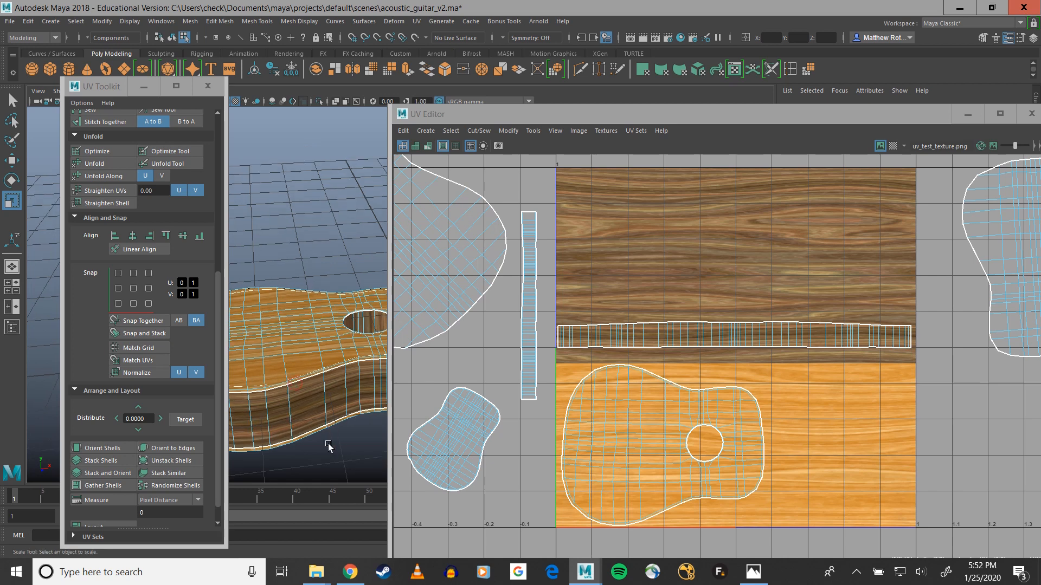
pyautogui.keyDown('alt'); pyautogui.moveTo(328, 445); pyautogui.dragTo(327, 367); pyautogui.keyUp('alt')
pyautogui.keyDown('alt'); pyautogui.moveTo(325, 400); pyautogui.dragTo(323, 435, button='middle'); pyautogui.keyUp('alt')
pyautogui.keyDown('alt'); pyautogui.moveTo(323, 435); pyautogui.dragTo(323, 400, button='right'); pyautogui.keyUp('alt')
pyautogui.keyDown('alt'); pyautogui.moveTo(324, 398); pyautogui.dragTo(284, 358); pyautogui.keyUp('alt')
pyautogui.click(284, 358)
pyautogui.click(283, 339)
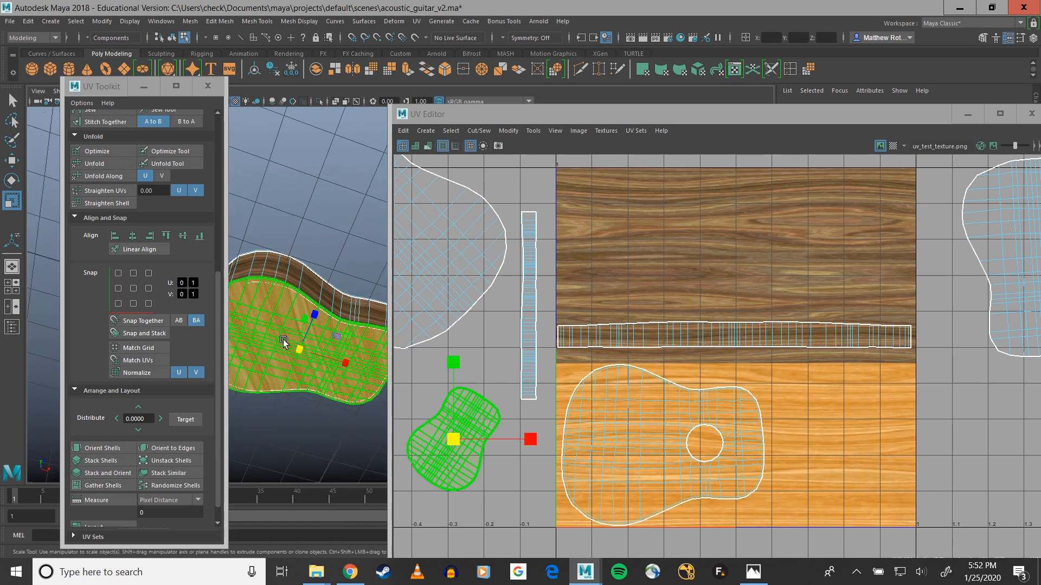
pyautogui.press('e')
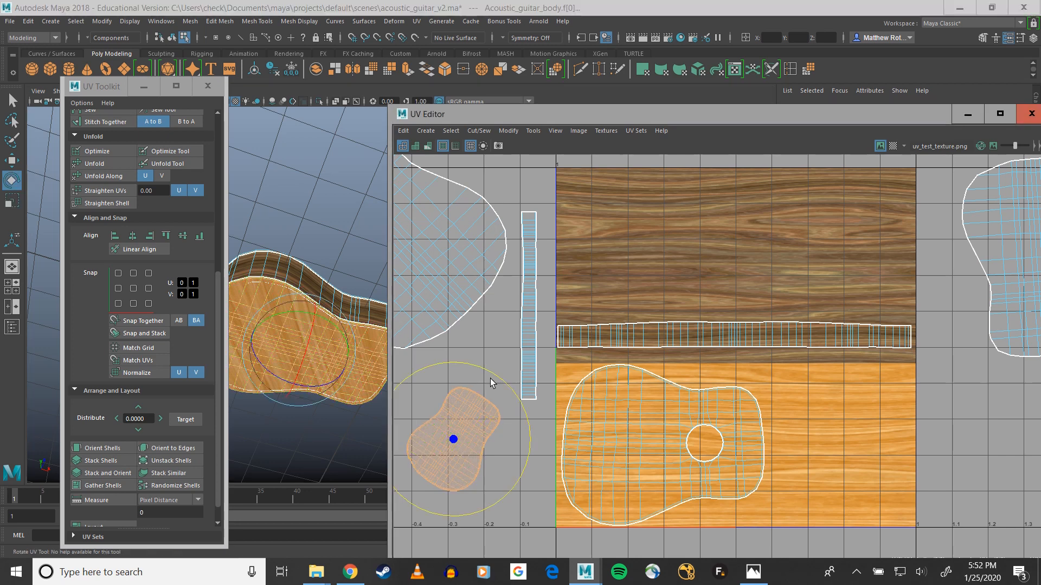
pyautogui.moveTo(490, 377); pyautogui.dragTo(532, 439)
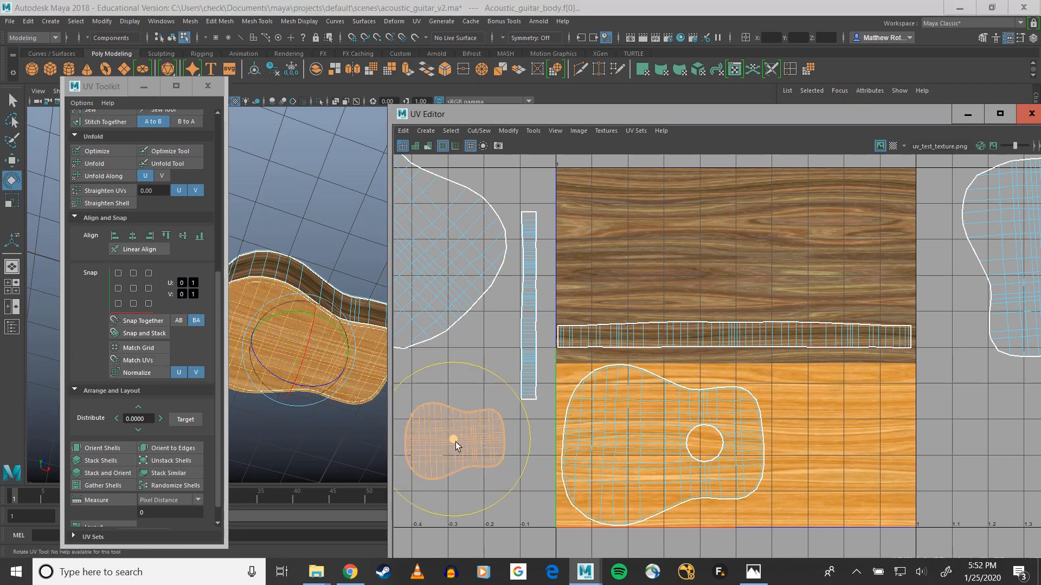
# Scale up the back shell uniformly and move it onto the dark wood above the horizontal strip shell.
pyautogui.press('r')
pyautogui.moveTo(454, 441); pyautogui.dragTo(519, 430)
pyautogui.press('w')
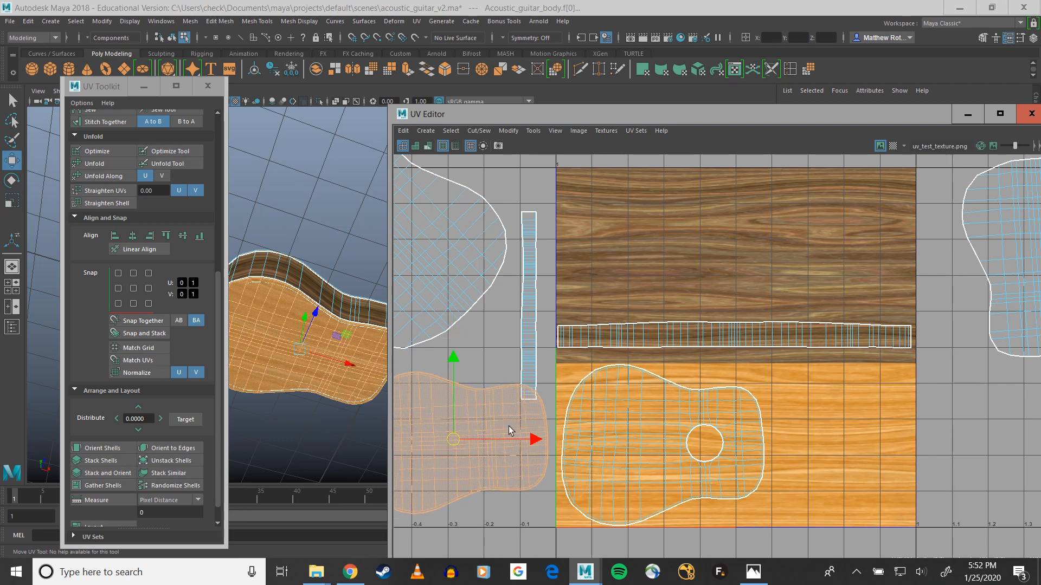
pyautogui.moveTo(453, 440); pyautogui.dragTo(658, 245)
# Lower the strip shell to the dark wood's bottom edge and fit the back shell, enlarged and level with the grain, into the space above.
pyautogui.click(672, 339)
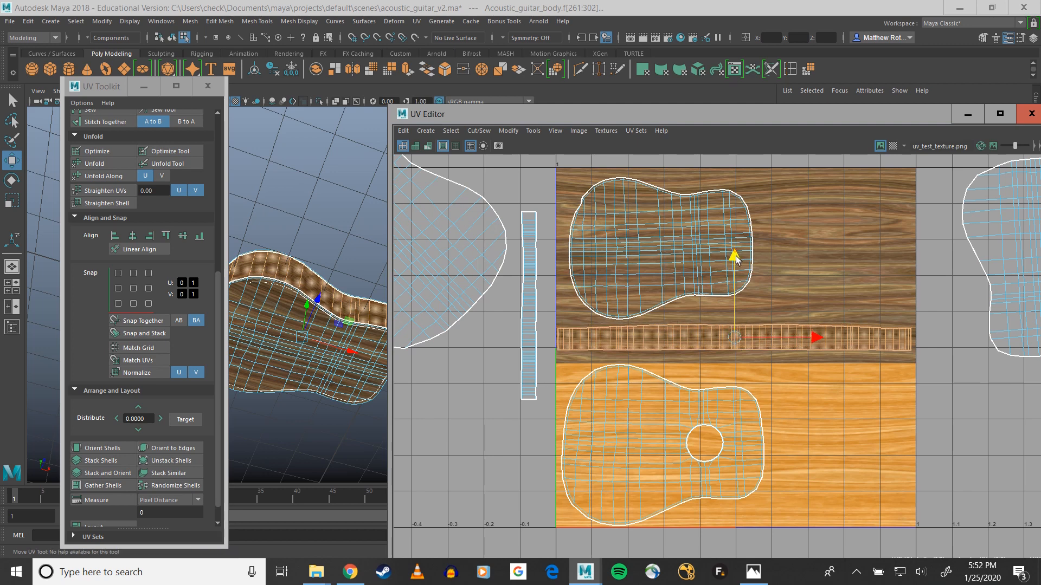
pyautogui.moveTo(735, 262); pyautogui.dragTo(736, 265)
pyautogui.click(711, 228)
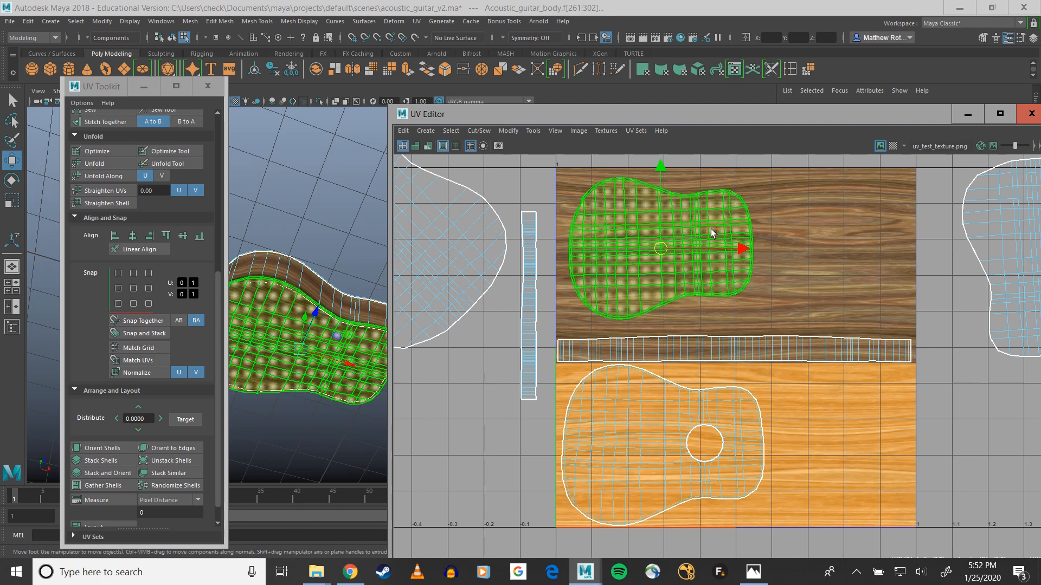
pyautogui.press('r')
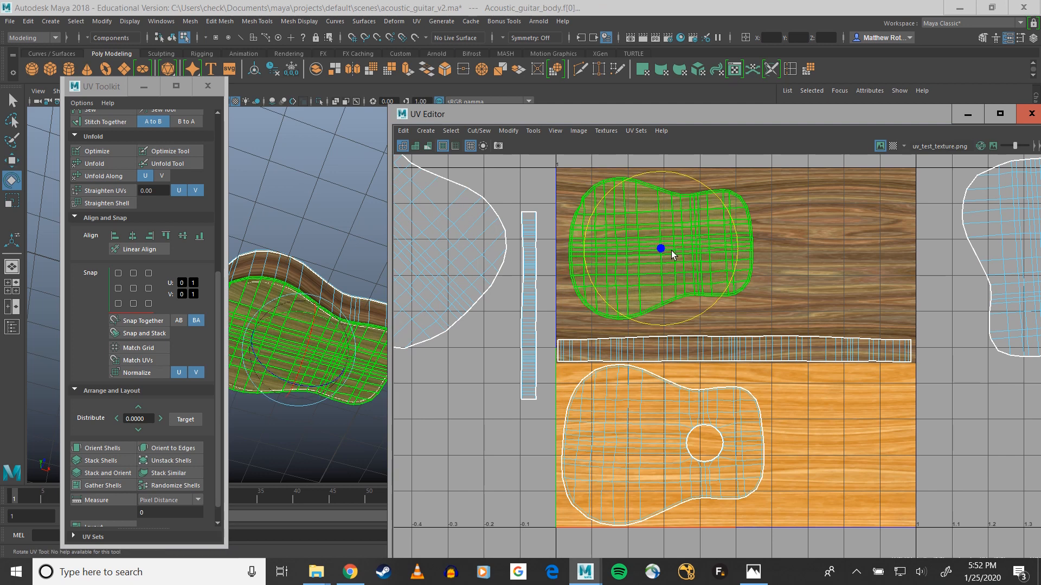
pyautogui.moveTo(665, 249); pyautogui.dragTo(710, 249)
pyautogui.press('w')
pyautogui.press('r')
pyautogui.press('w')
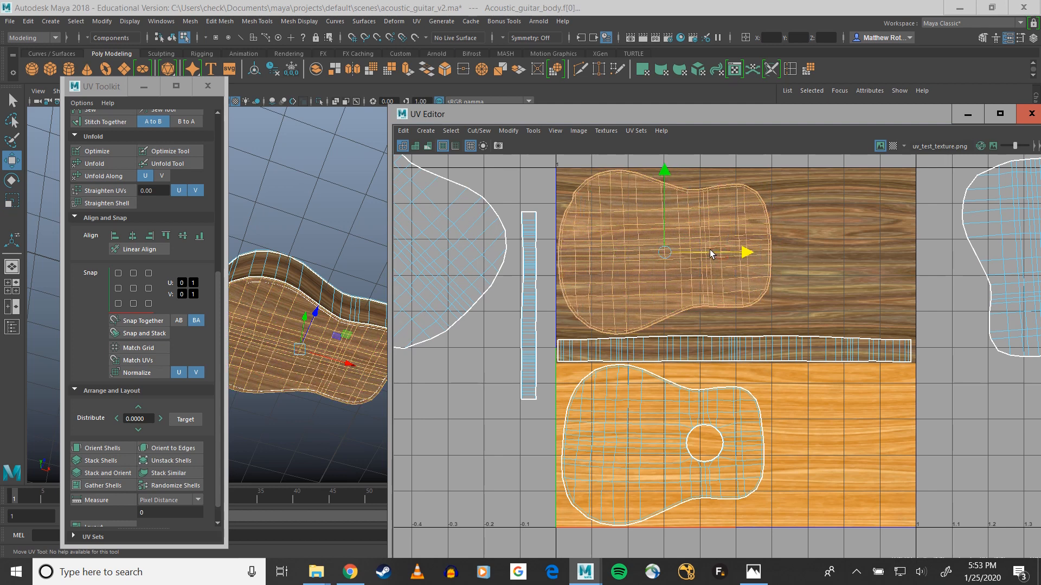
pyautogui.press('e')
pyautogui.moveTo(717, 197); pyautogui.dragTo(724, 192)
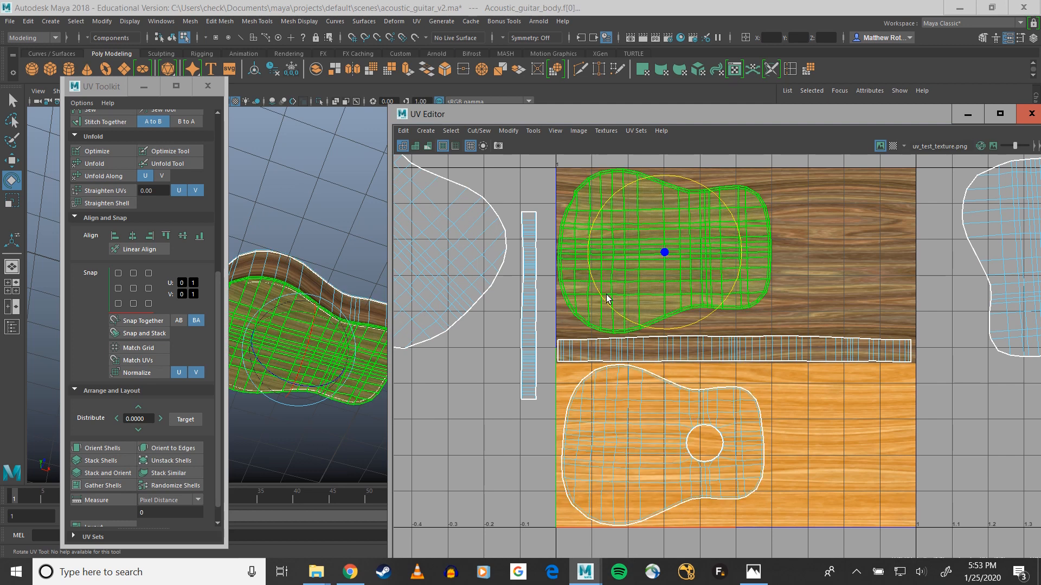
# Inspect the kinked border near the back shell's upper-left corner and try to apply the Optimize Tool to it.
pyautogui.scroll(3, 609, 216)
pyautogui.keyDown('alt'); pyautogui.moveTo(603, 195); pyautogui.dragTo(636, 300, button='middle'); pyautogui.keyUp('alt')
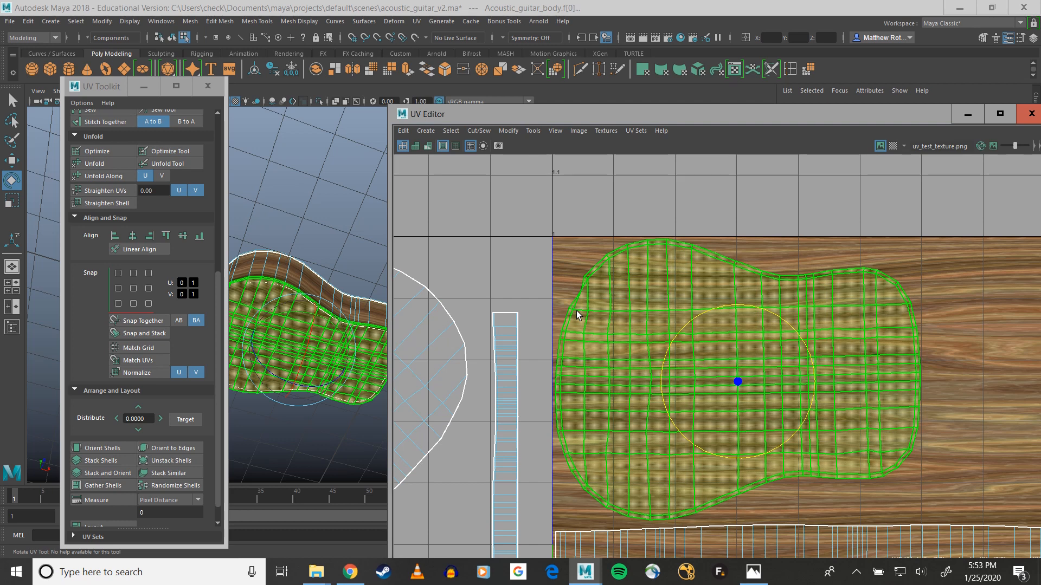
pyautogui.scroll(2, 577, 310)
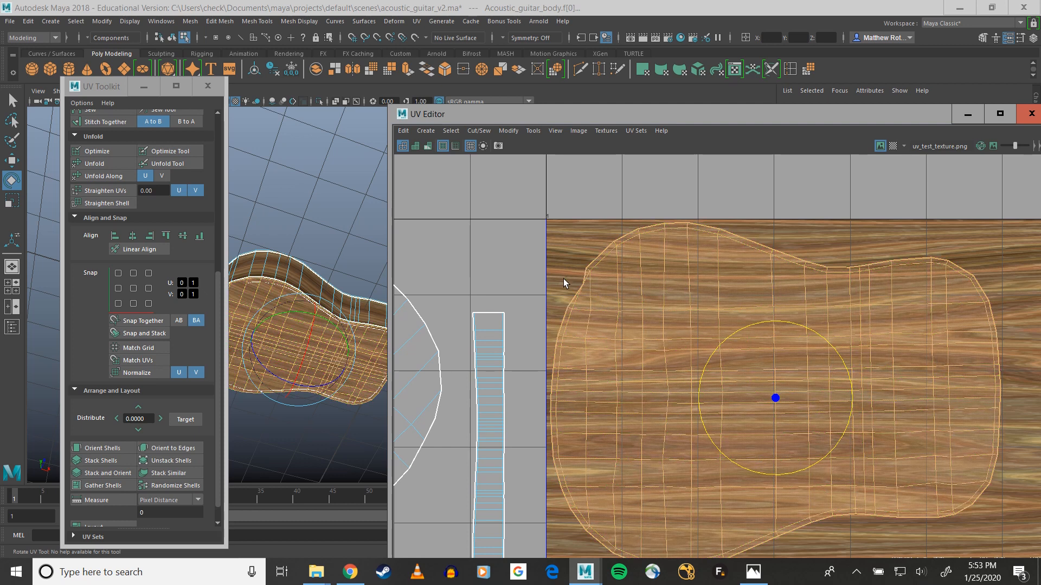
pyautogui.scroll(1, 594, 294)
pyautogui.scroll(2, 593, 293)
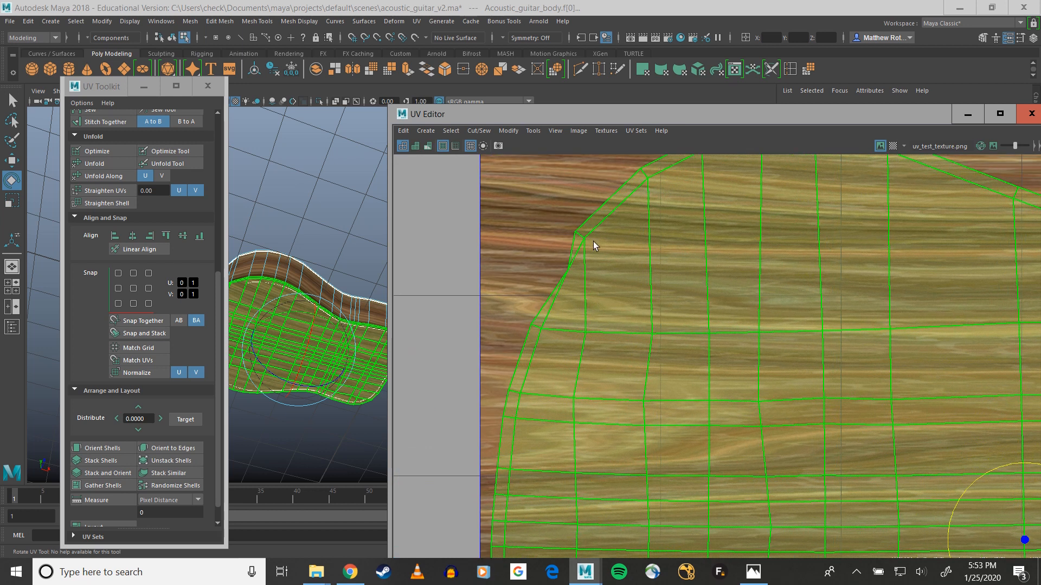
pyautogui.click(571, 320)
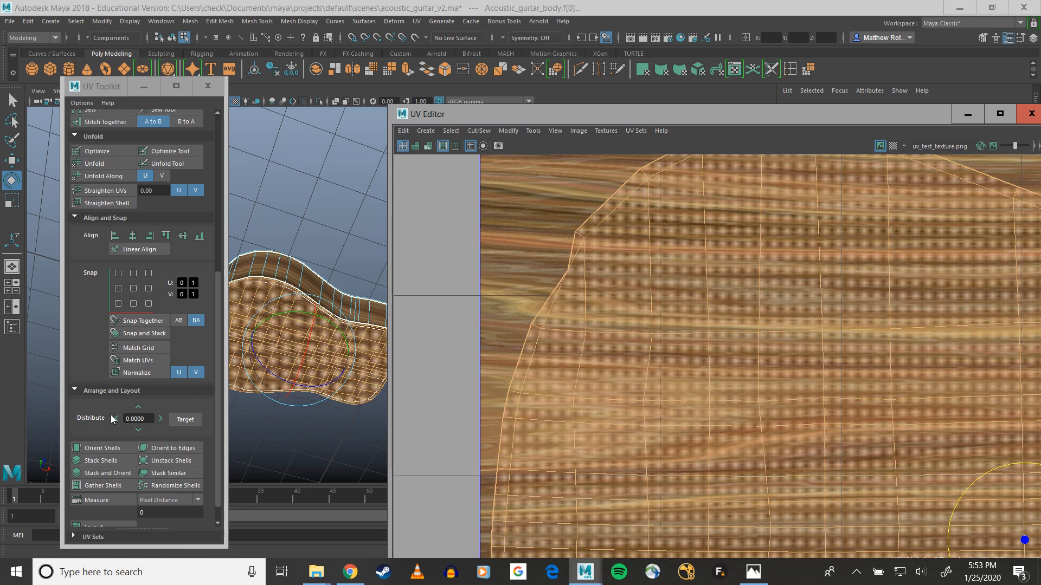
pyautogui.scroll(4, 89, 239)
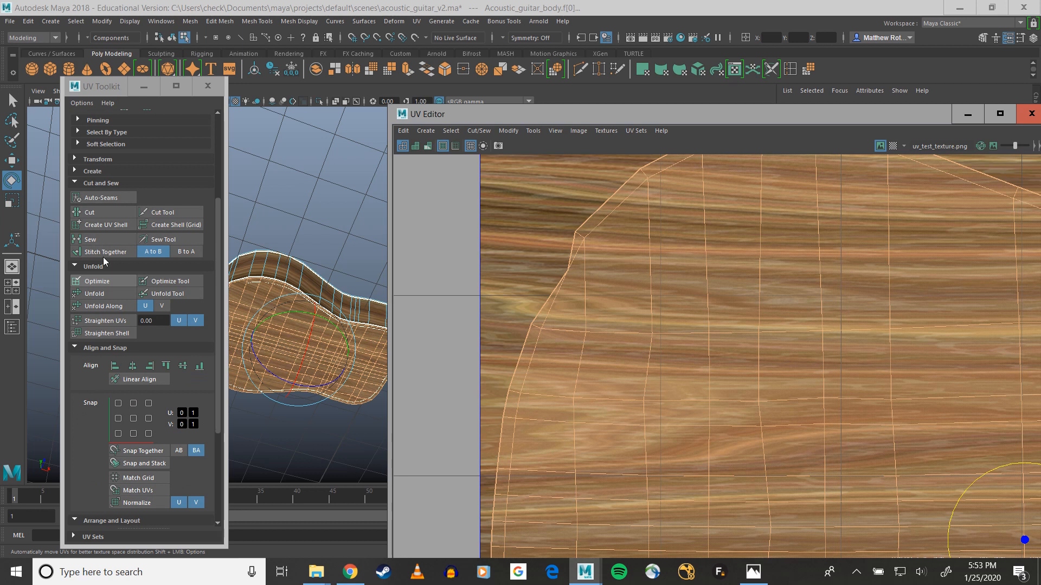
pyautogui.click(164, 281)
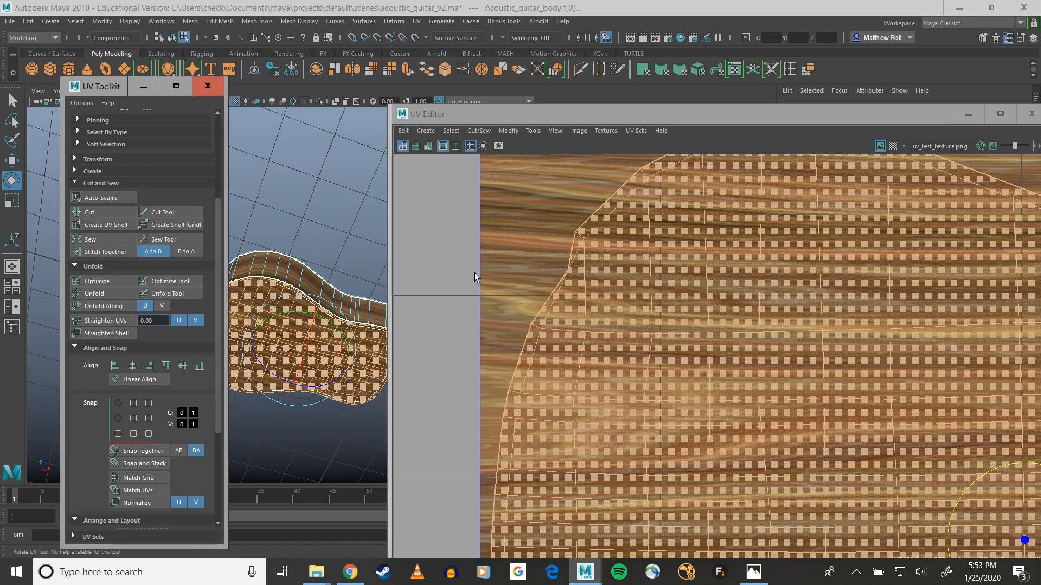
# Switch to UV component selection and try the Optimize Tool on the single UV at the border kink.
pyautogui.click(566, 272)
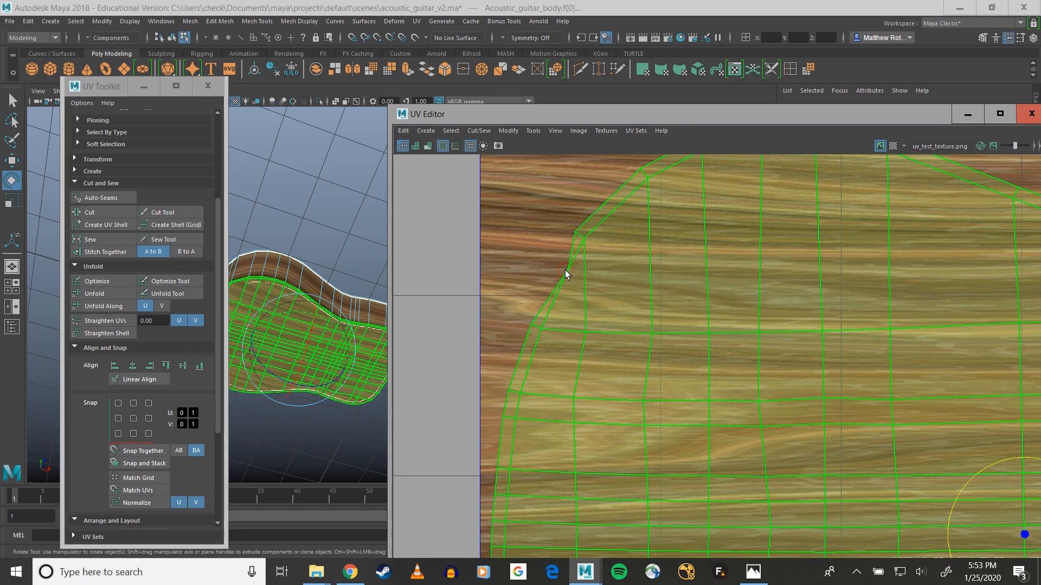
pyautogui.moveTo(566, 273); pyautogui.dragTo(575, 276, button='right')
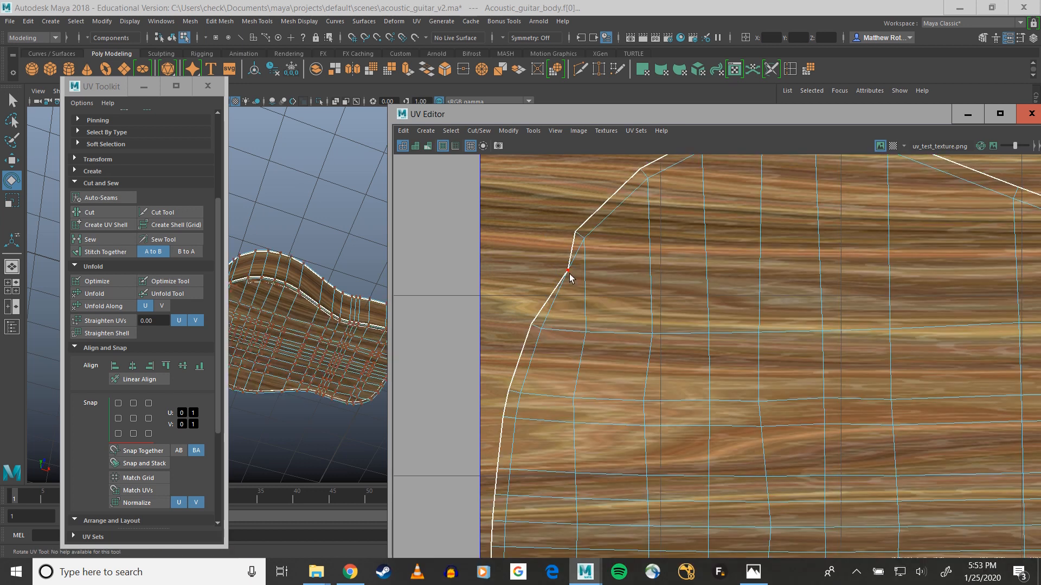
pyautogui.click(568, 277)
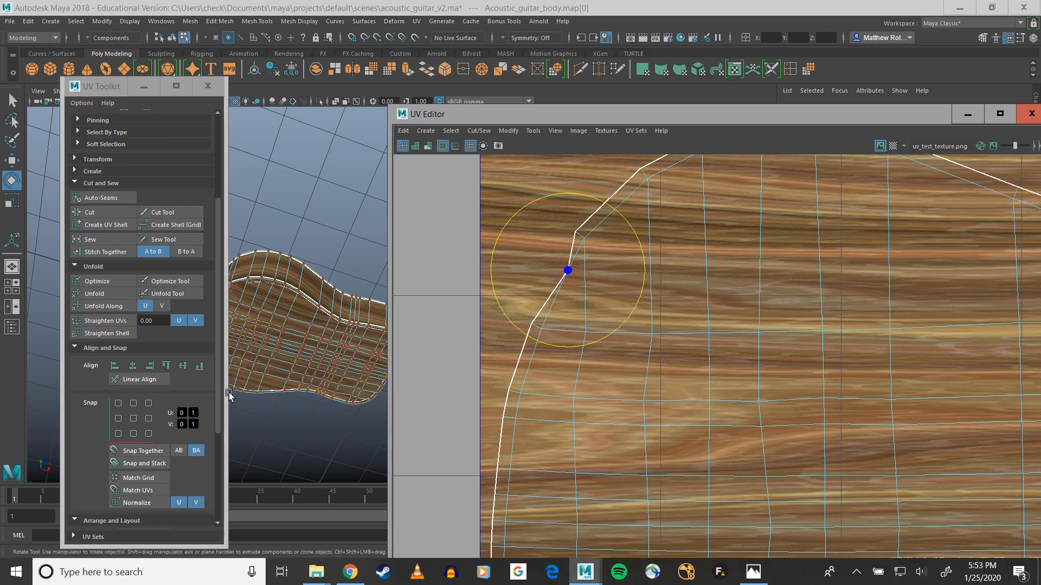
pyautogui.click(173, 282)
pyautogui.click(567, 269)
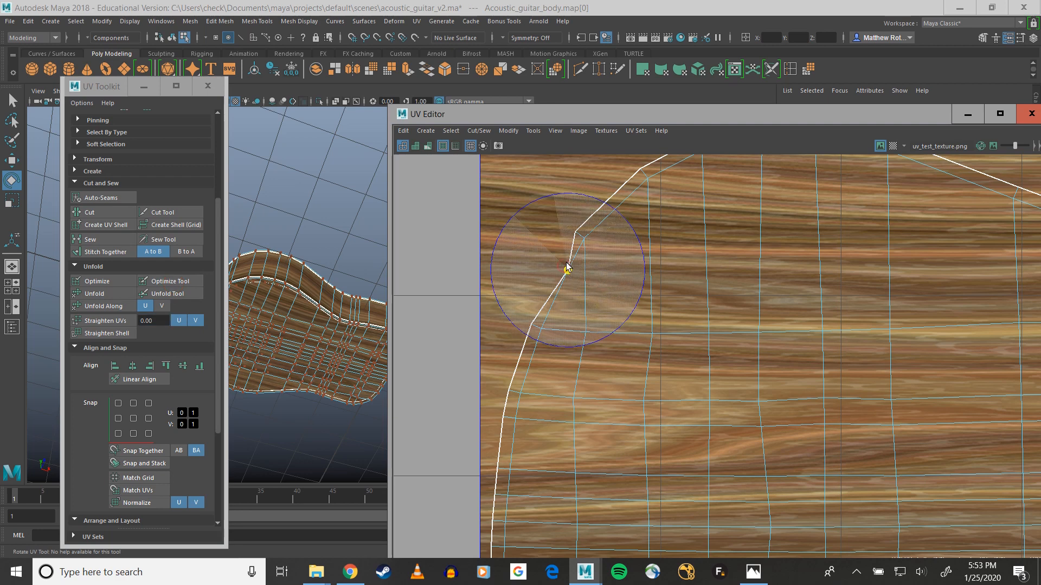
pyautogui.click(661, 295)
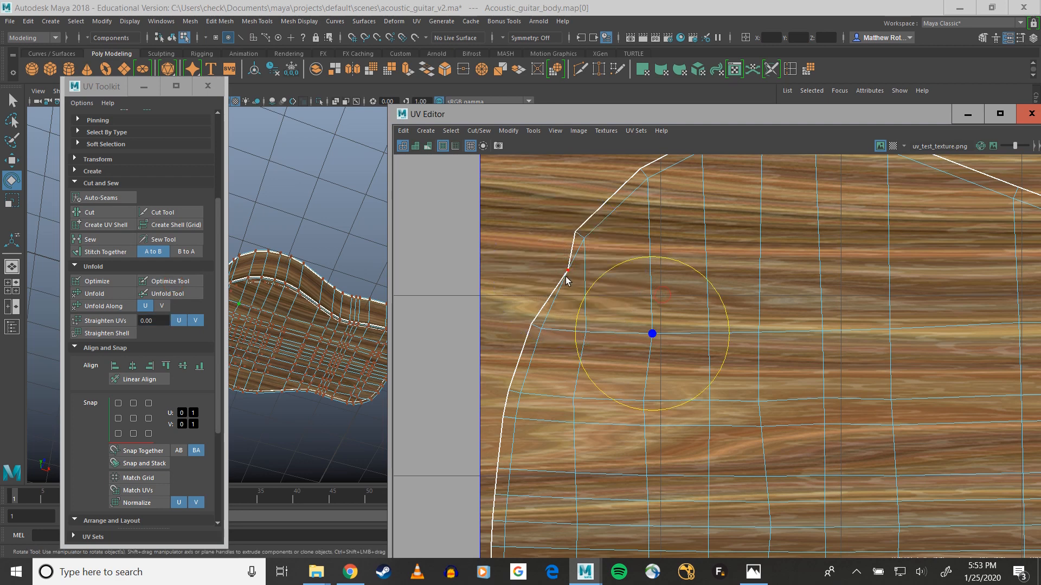
# Select the UVs around the back shell's border kink and try the Optimize Tool on them.
pyautogui.moveTo(525, 225); pyautogui.dragTo(620, 360)
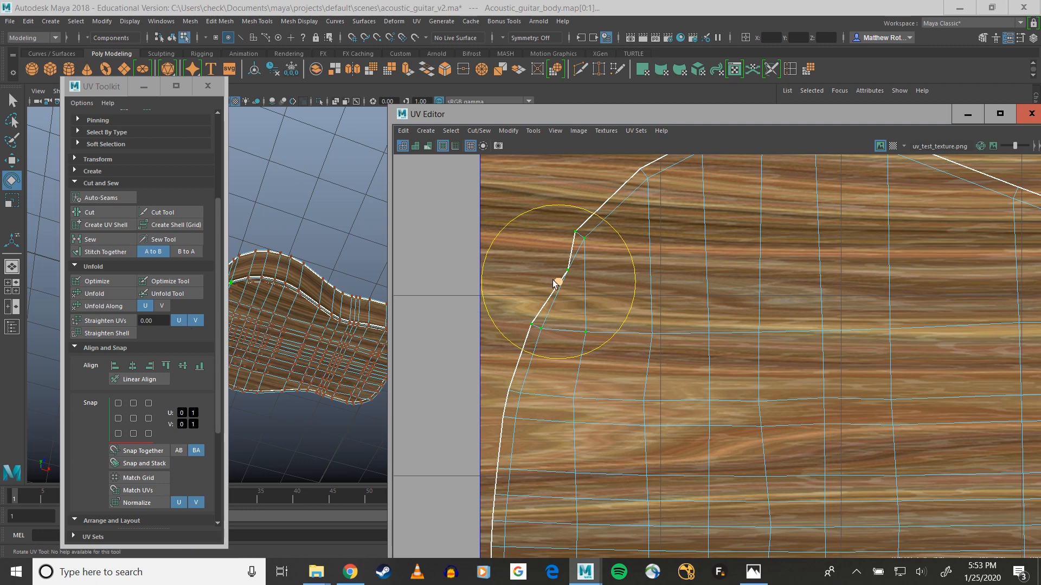
pyautogui.moveTo(556, 283)
pyautogui.mouseDown()
pyautogui.moveTo(542, 279)
pyautogui.moveTo(557, 294)
pyautogui.mouseUp()
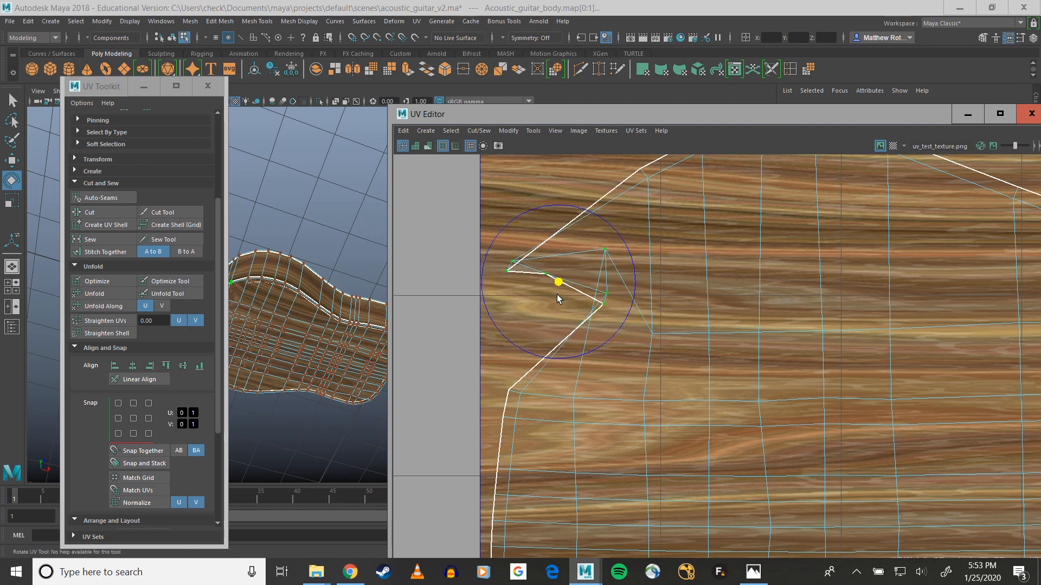
pyautogui.hotkey('ctrl', 'z')
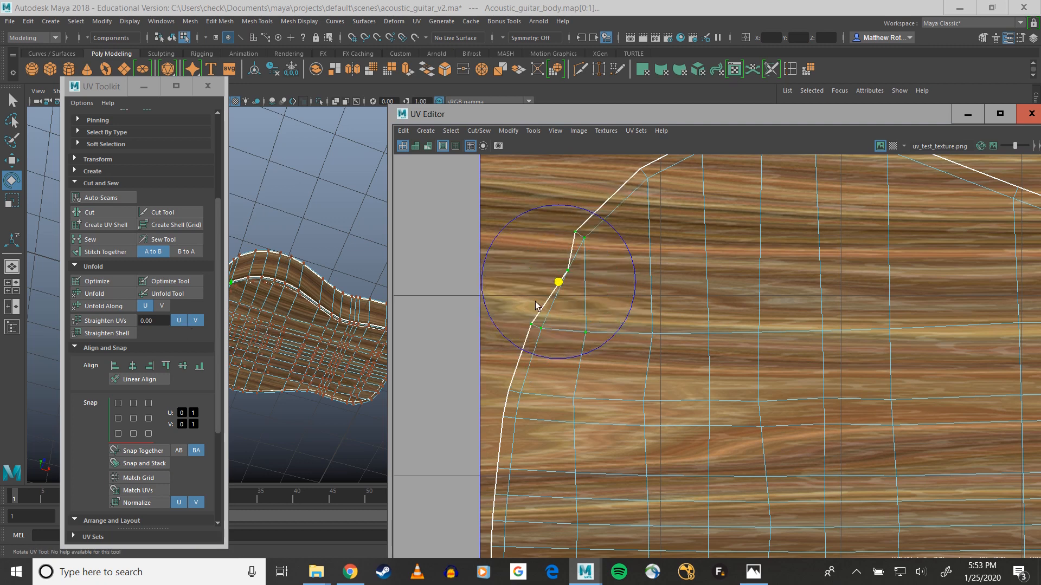
pyautogui.click(161, 283)
pyautogui.click(525, 188)
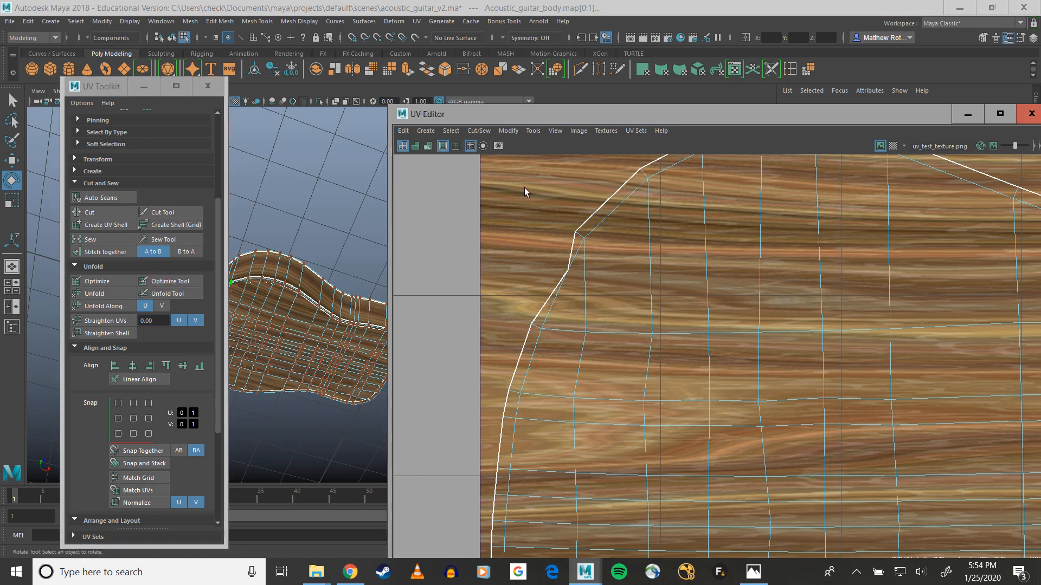
# Return to the Select Tool and retry the Optimize Tool on the single UV at the border kink.
pyautogui.click(6, 100)
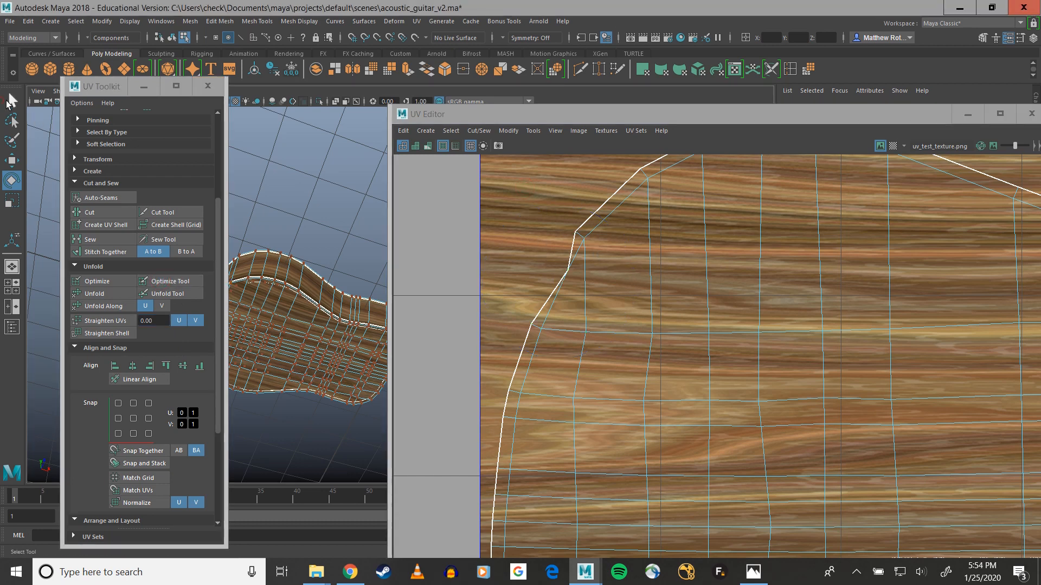
pyautogui.click(170, 281)
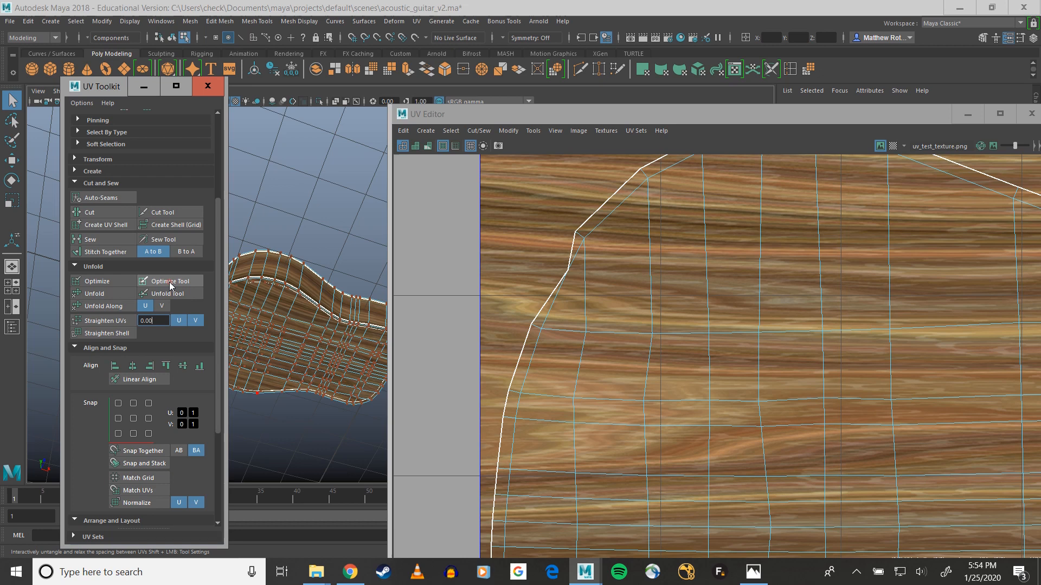
pyautogui.click(568, 272)
pyautogui.click(562, 276)
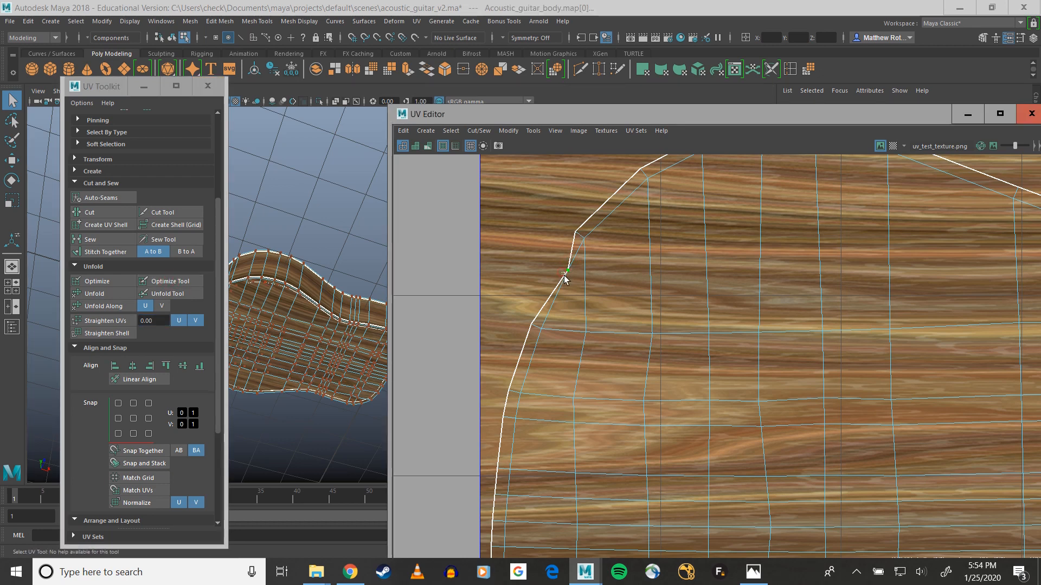
pyautogui.moveTo(563, 274); pyautogui.dragTo(584, 278)
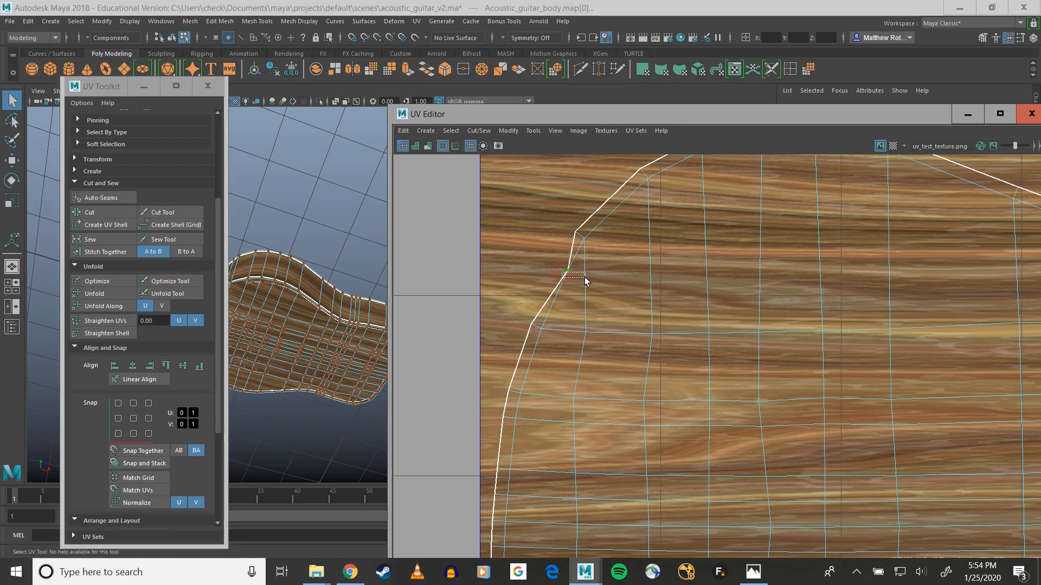
# Check the Tool Settings, and try the Optimize command on the group of UVs around the border kink.
pyautogui.click(1022, 37)
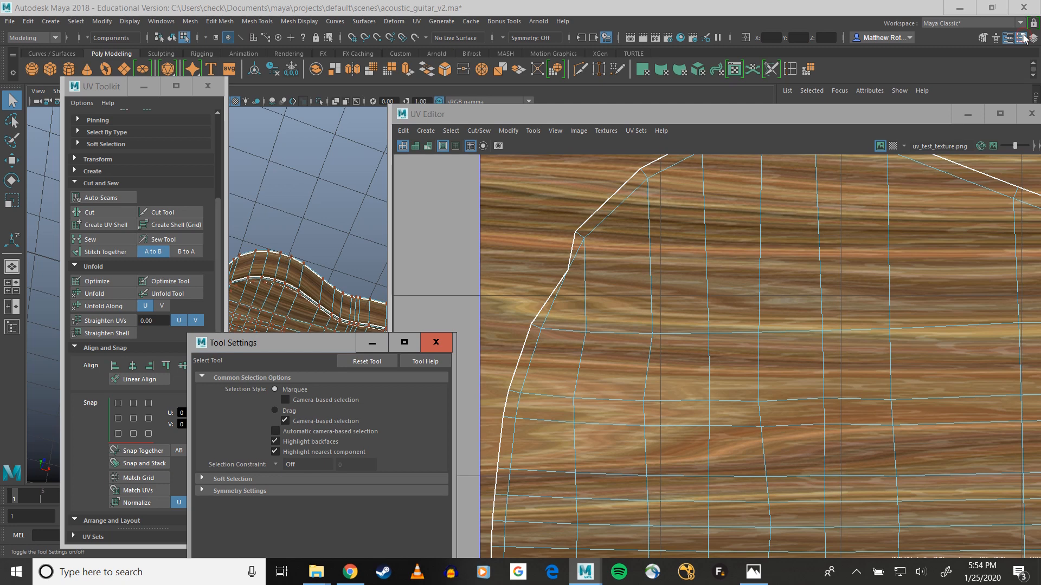
pyautogui.click(157, 283)
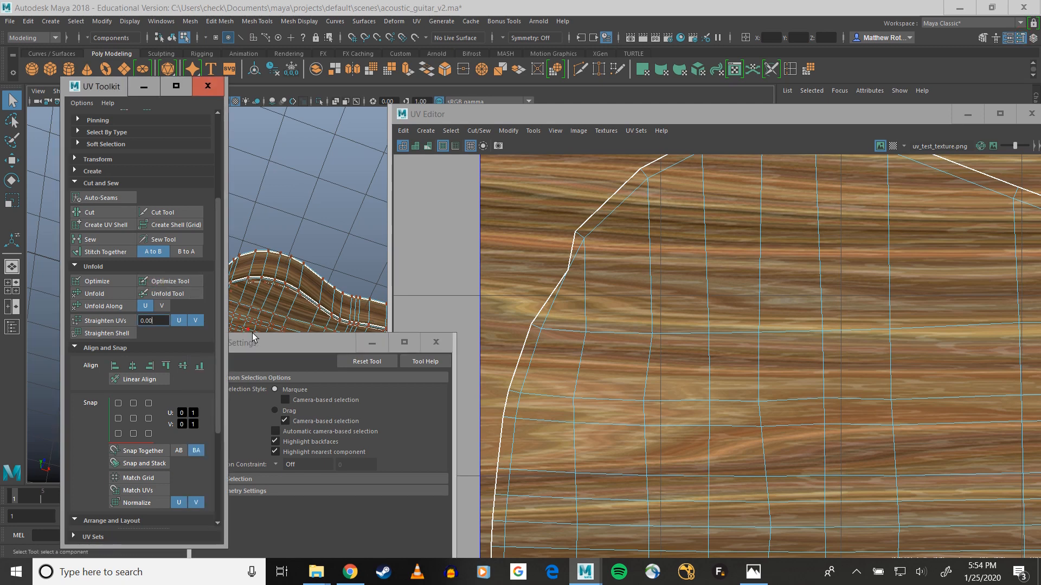
pyautogui.moveTo(258, 348); pyautogui.dragTo(279, 326)
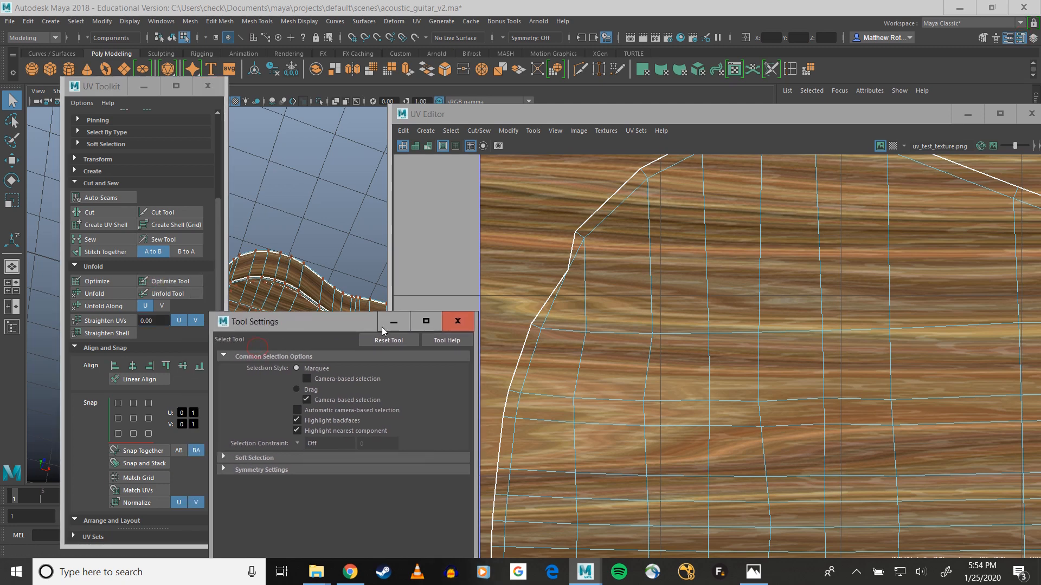
pyautogui.click(457, 323)
pyautogui.moveTo(496, 217); pyautogui.dragTo(606, 340)
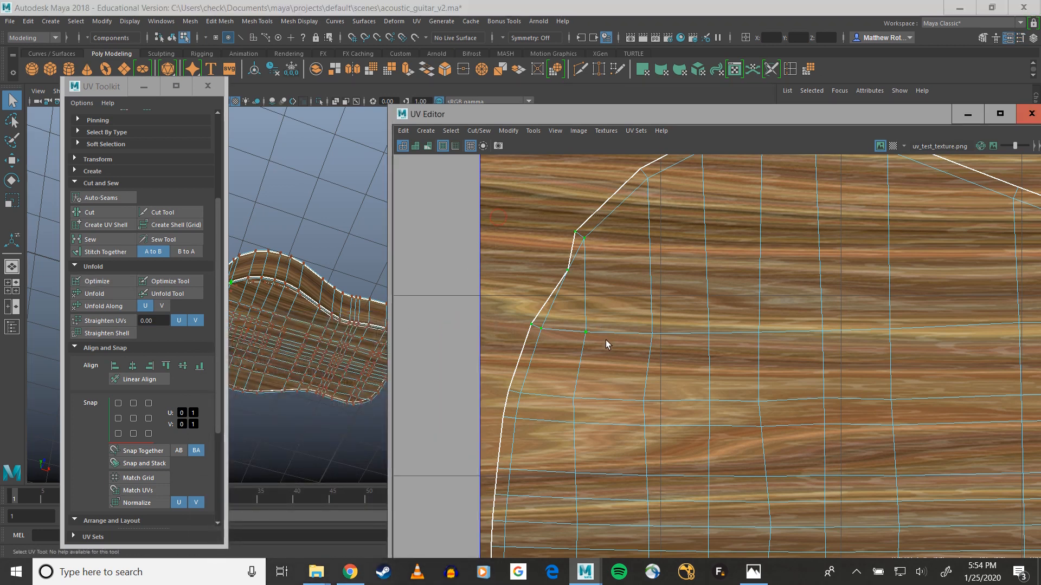
pyautogui.click(99, 283)
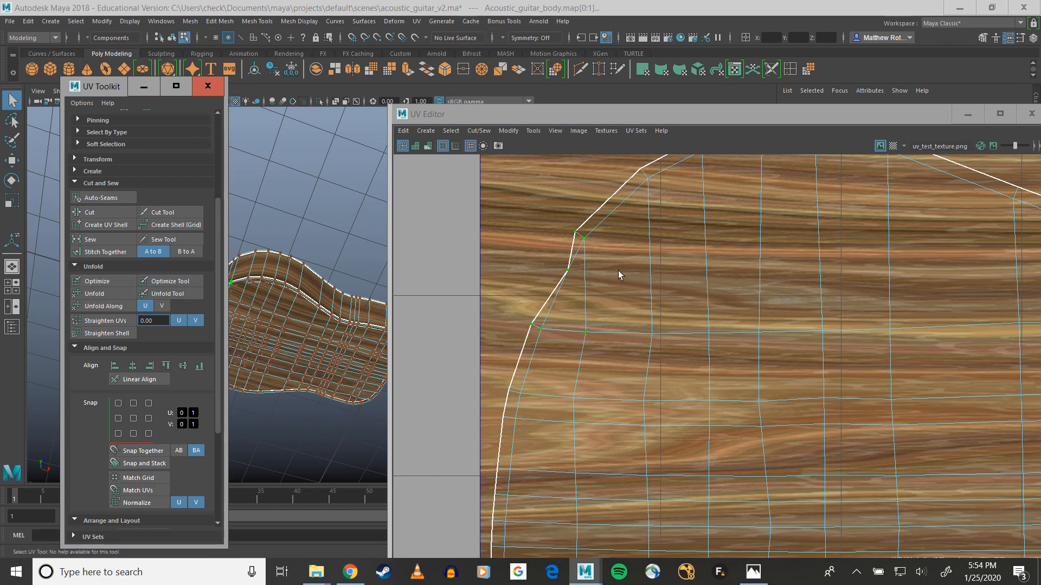
# Move the overlapping border and inner UVs at the kink individually so the back shell's outline runs straight between its neighbouring points.
pyautogui.moveTo(563, 280); pyautogui.dragTo(544, 269, button='right')
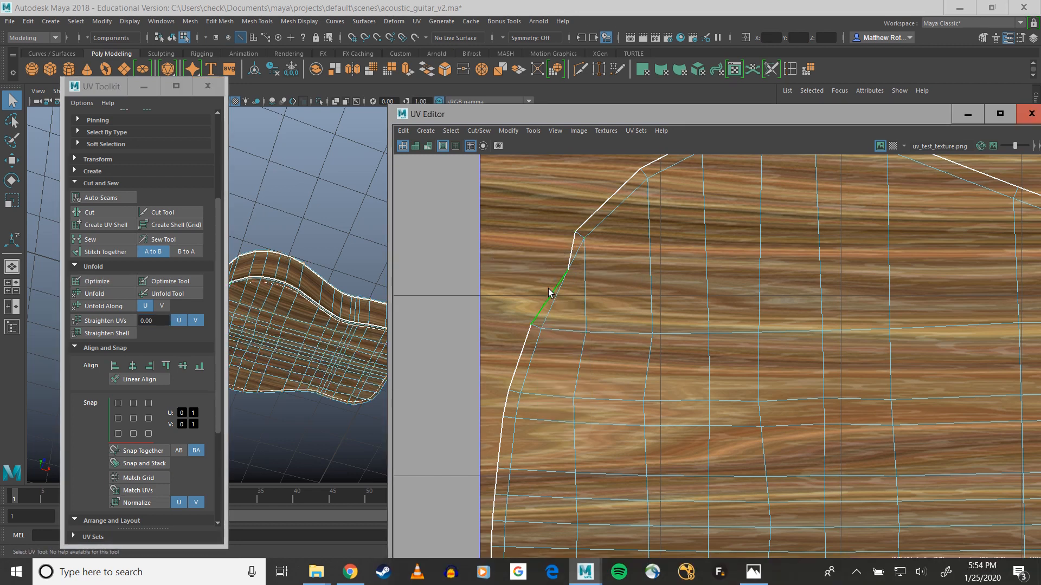
pyautogui.moveTo(332, 362)
pyautogui.keyDown('alt'); pyautogui.mouseDown()
pyautogui.moveTo(341, 361)
pyautogui.moveTo(325, 352)
pyautogui.moveTo(328, 363)
pyautogui.mouseUp(); pyautogui.keyUp('alt')
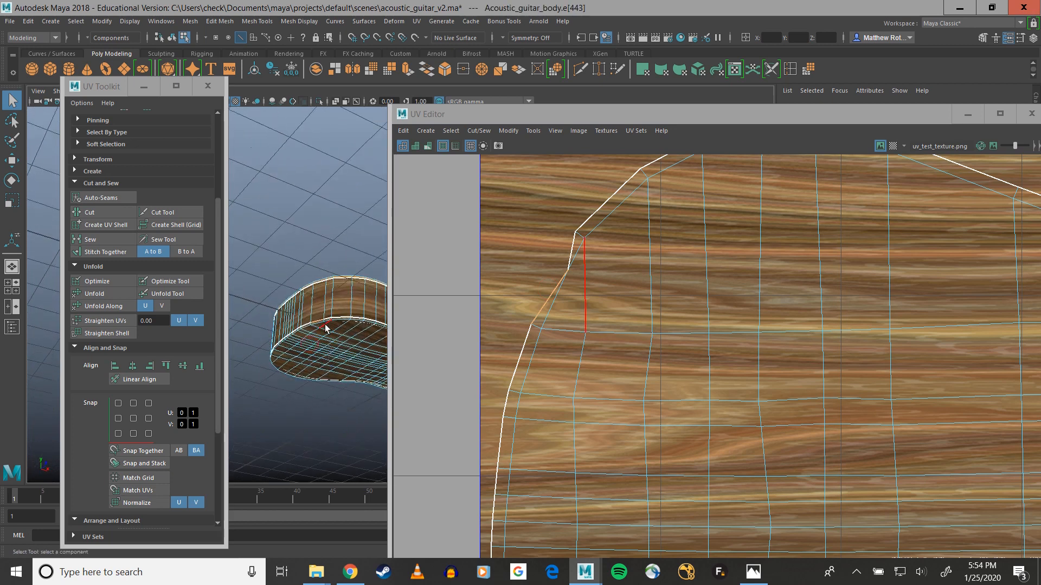
pyautogui.scroll(8, 326, 325)
pyautogui.keyDown('alt'); pyautogui.moveTo(324, 328); pyautogui.dragTo(326, 257, button='middle'); pyautogui.keyUp('alt')
pyautogui.keyDown('alt'); pyautogui.moveTo(326, 257); pyautogui.dragTo(335, 290); pyautogui.keyUp('alt')
pyautogui.moveTo(571, 266); pyautogui.dragTo(590, 258, button='right')
pyautogui.click(568, 271)
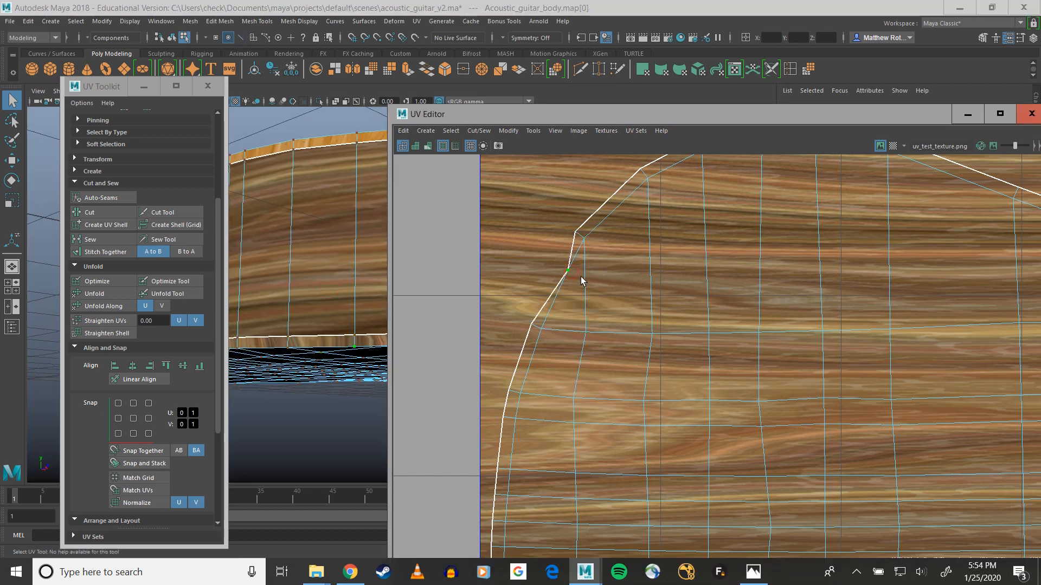
pyautogui.press('w')
pyautogui.moveTo(547, 266); pyautogui.dragTo(571, 277)
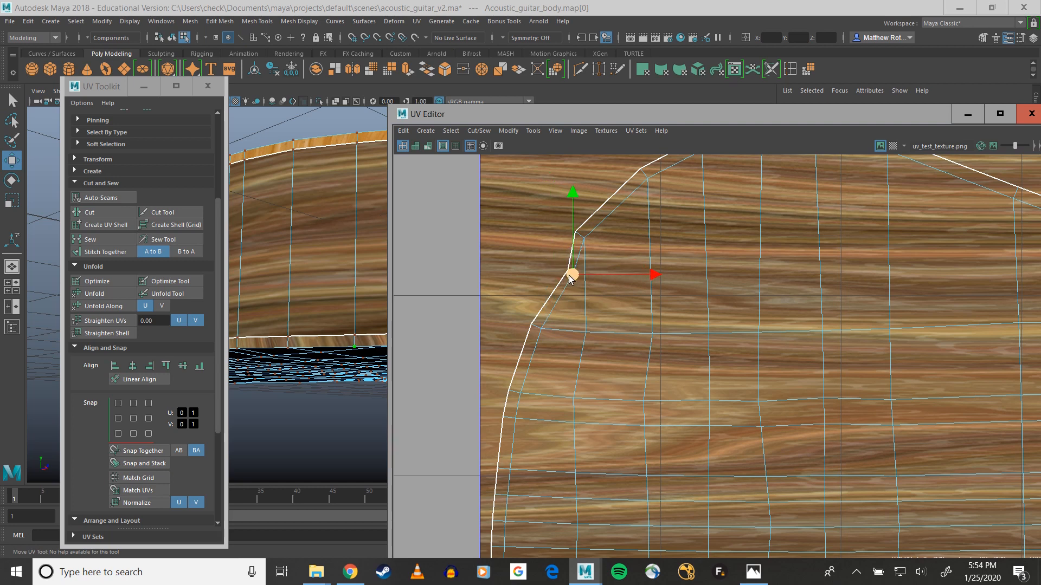
pyautogui.press('q')
pyautogui.press('w')
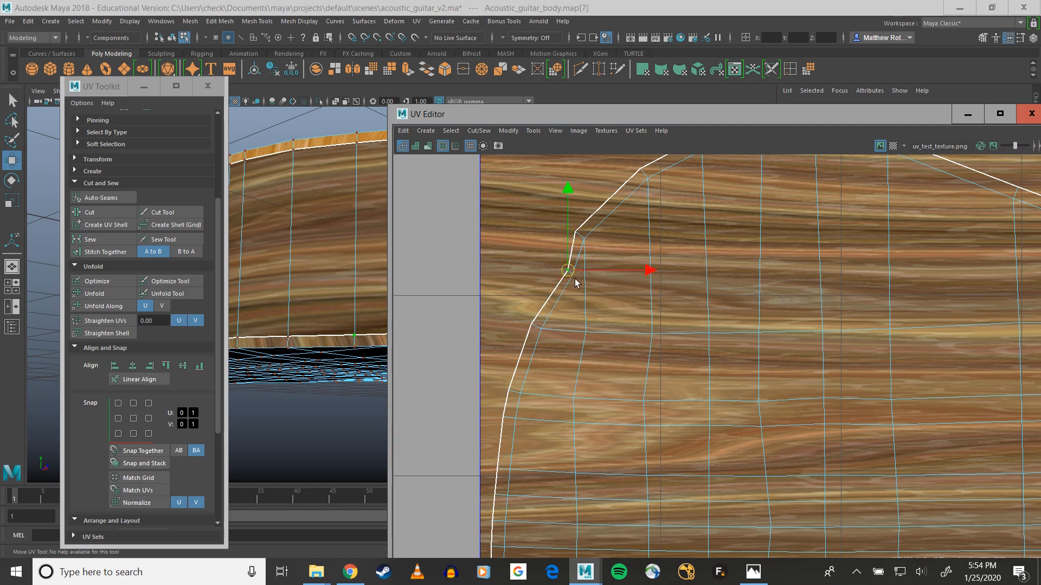
pyautogui.moveTo(565, 276); pyautogui.dragTo(568, 273)
pyautogui.hotkey('ctrl', 'z')
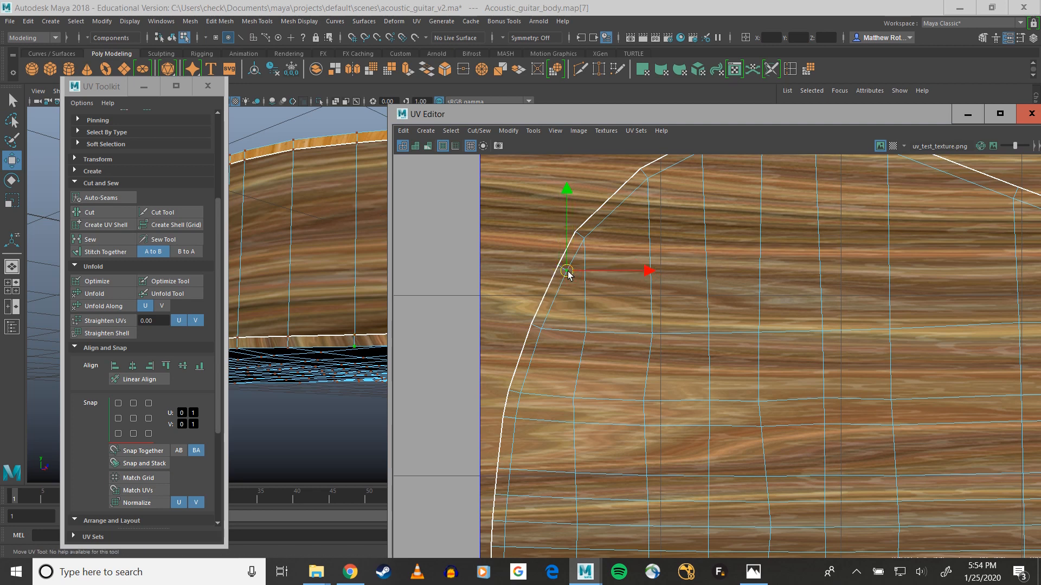
# Examine the guitar model's lower side edge around the adjusted UVs from several angles.
pyautogui.scroll(5, 330, 340)
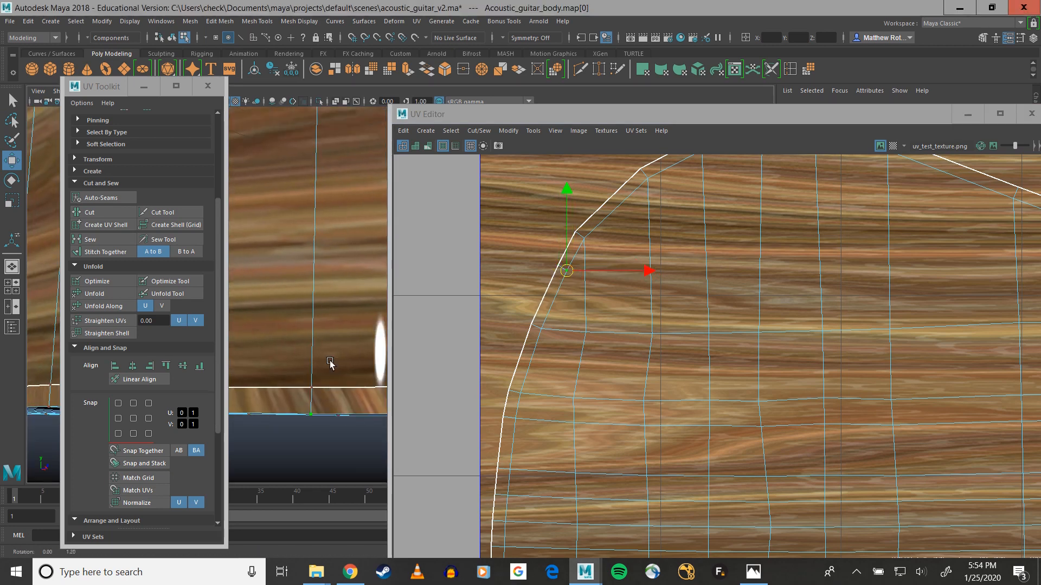
pyautogui.scroll(-5, 318, 364)
pyautogui.keyDown('alt'); pyautogui.moveTo(300, 350); pyautogui.dragTo(271, 331); pyautogui.keyUp('alt')
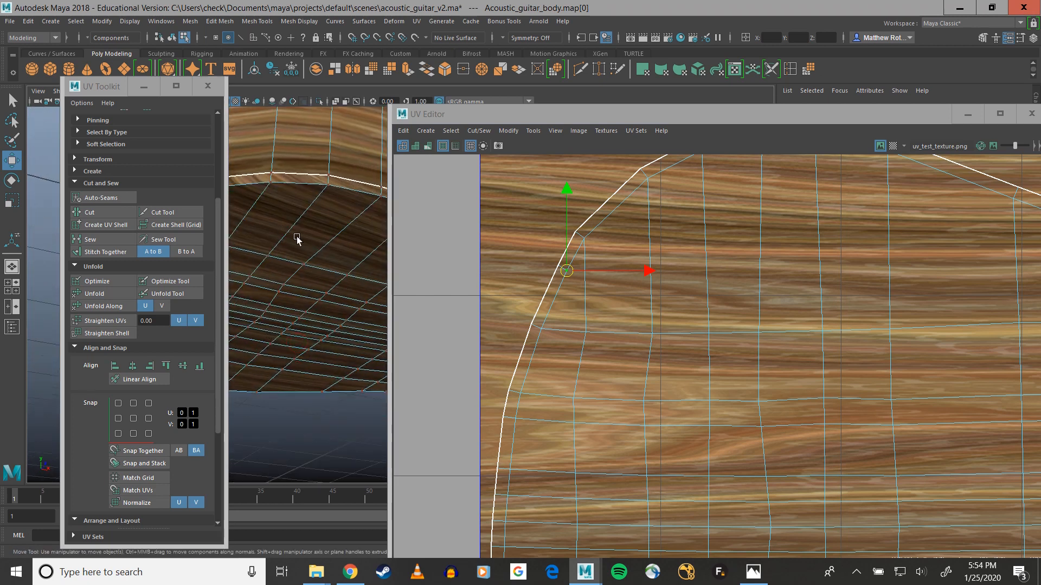
pyautogui.keyDown('alt'); pyautogui.moveTo(297, 239); pyautogui.dragTo(293, 254, button='middle'); pyautogui.keyUp('alt')
pyautogui.scroll(-5, 320, 227)
pyautogui.keyDown('alt'); pyautogui.moveTo(306, 268); pyautogui.dragTo(293, 290); pyautogui.keyUp('alt')
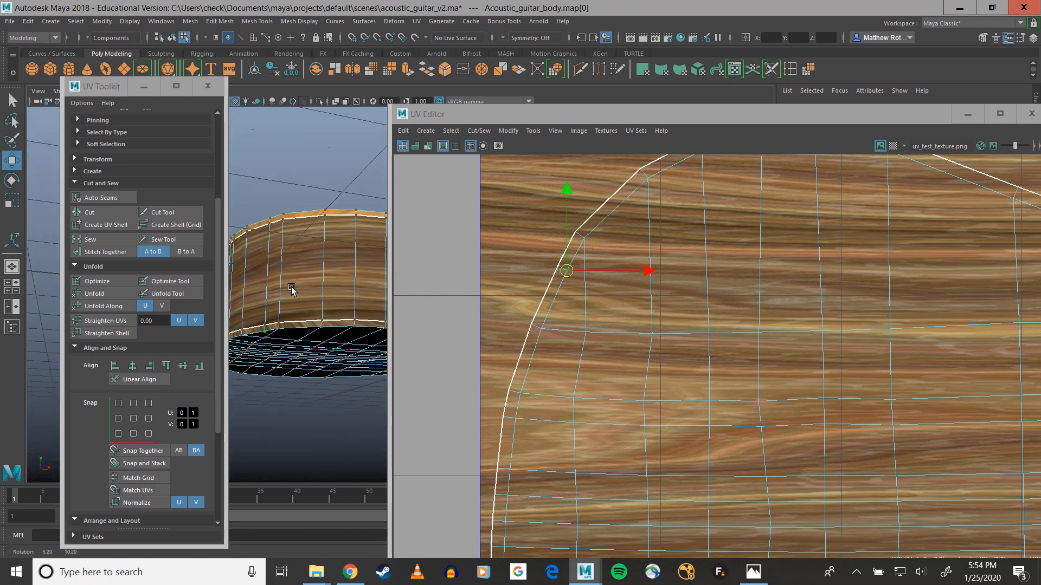
# Switch to face selection and select the full face loop along the back shell's border to inspect it.
pyautogui.click(550, 286)
pyautogui.moveTo(550, 286); pyautogui.dragTo(549, 260, button='right')
pyautogui.click(549, 297)
pyautogui.click(525, 355)
pyautogui.keyDown('shift'); pyautogui.doubleClick(543, 305); pyautogui.keyUp('shift')
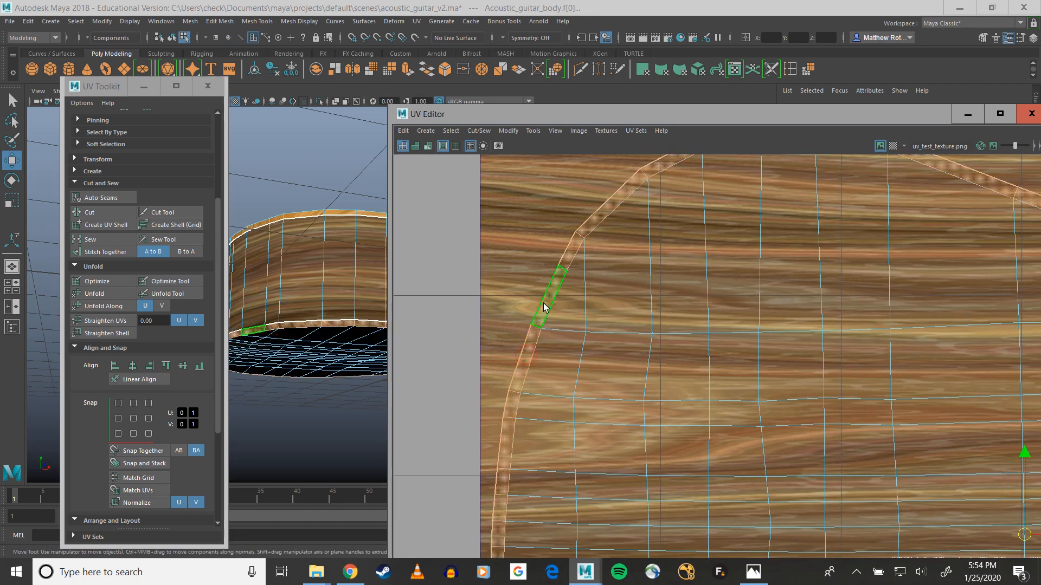
pyautogui.scroll(-2, 548, 310)
pyautogui.keyDown('alt'); pyautogui.moveTo(652, 340); pyautogui.dragTo(581, 294, button='middle'); pyautogui.keyUp('alt')
pyautogui.scroll(-5, 692, 318)
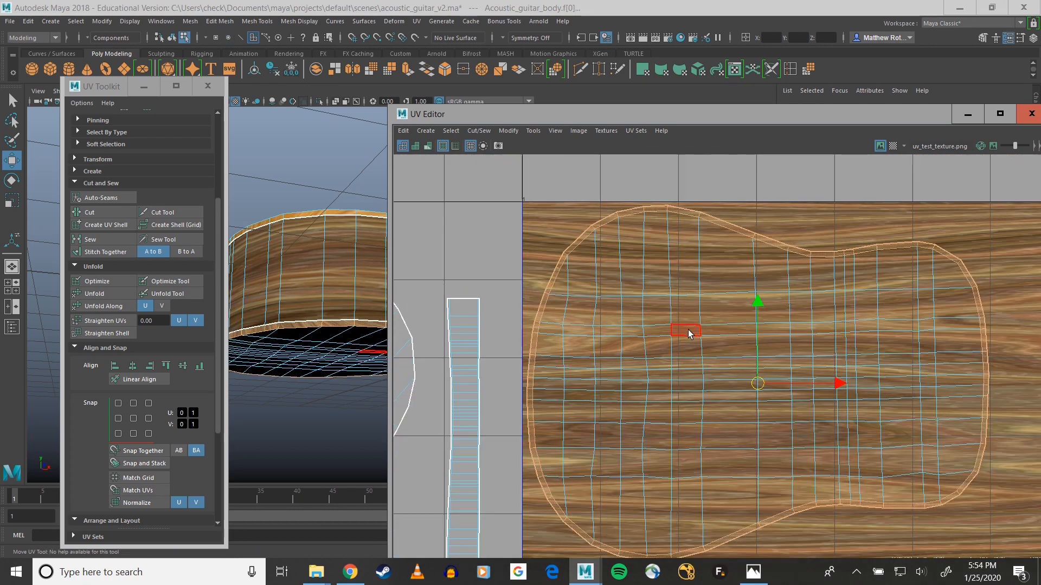
# Select the border face loop on the guitar's front in the model and locate it in the UV layout.
pyautogui.scroll(5, 327, 286)
pyautogui.keyDown('alt'); pyautogui.moveTo(327, 284); pyautogui.dragTo(335, 361); pyautogui.keyUp('alt')
pyautogui.scroll(-4, 301, 334)
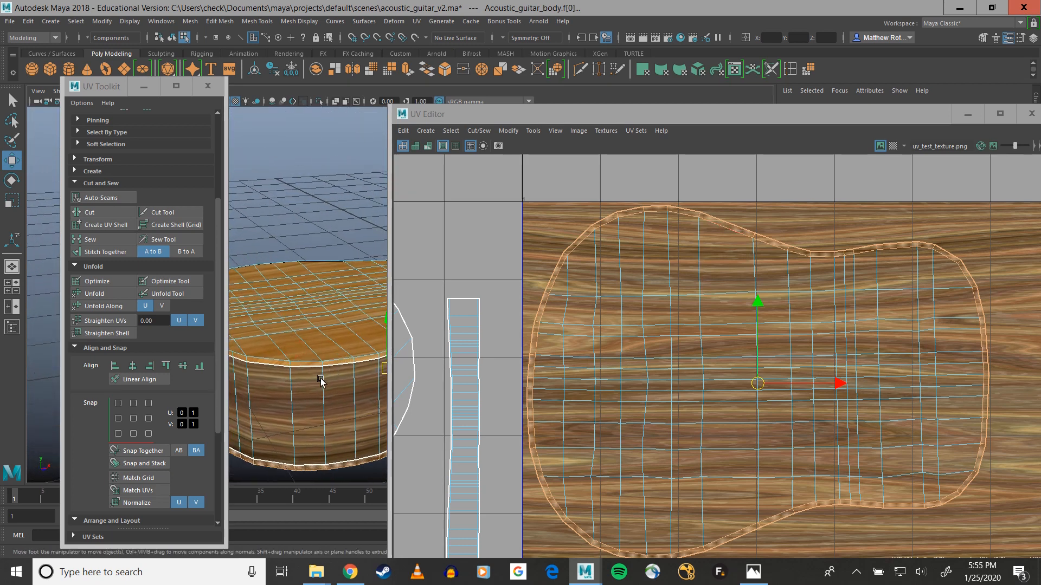
pyautogui.click(294, 369)
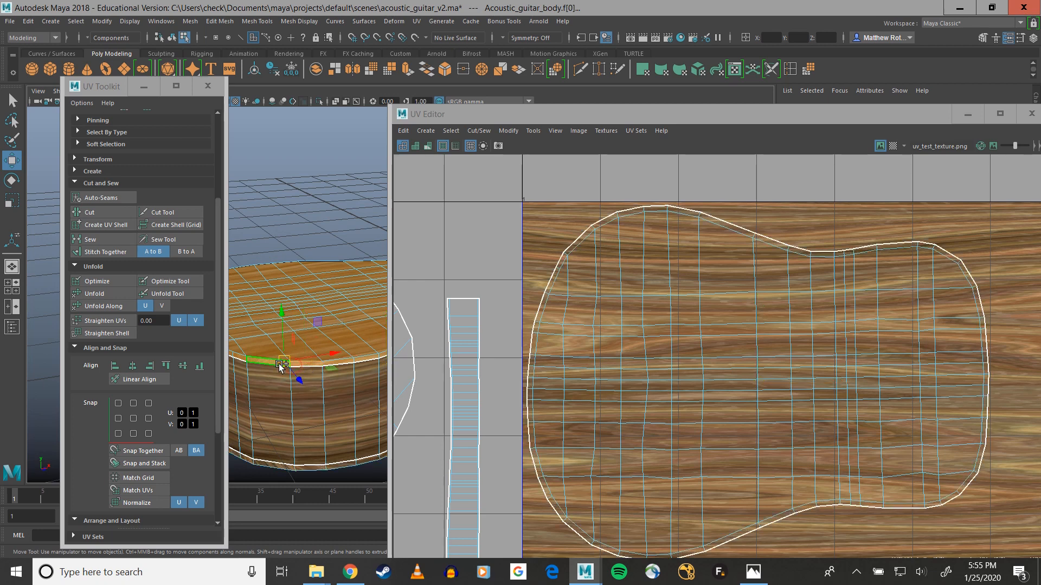
pyautogui.keyDown('alt'); pyautogui.moveTo(336, 363); pyautogui.dragTo(310, 334); pyautogui.keyUp('alt')
pyautogui.scroll(-4, 882, 232)
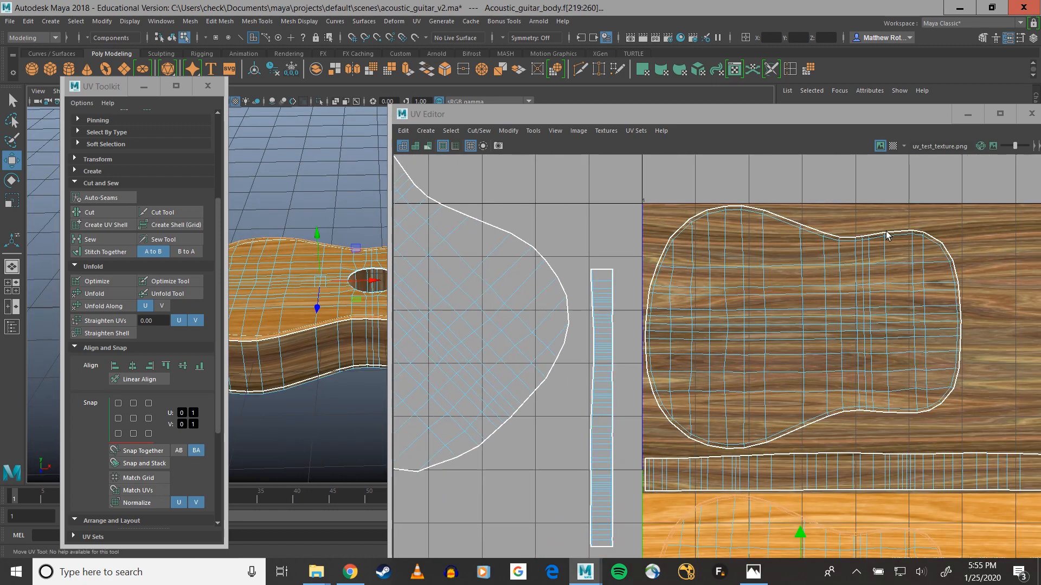
pyautogui.keyDown('alt'); pyautogui.moveTo(925, 330); pyautogui.dragTo(662, 281, button='middle'); pyautogui.keyUp('alt')
pyautogui.scroll(-3, 763, 316)
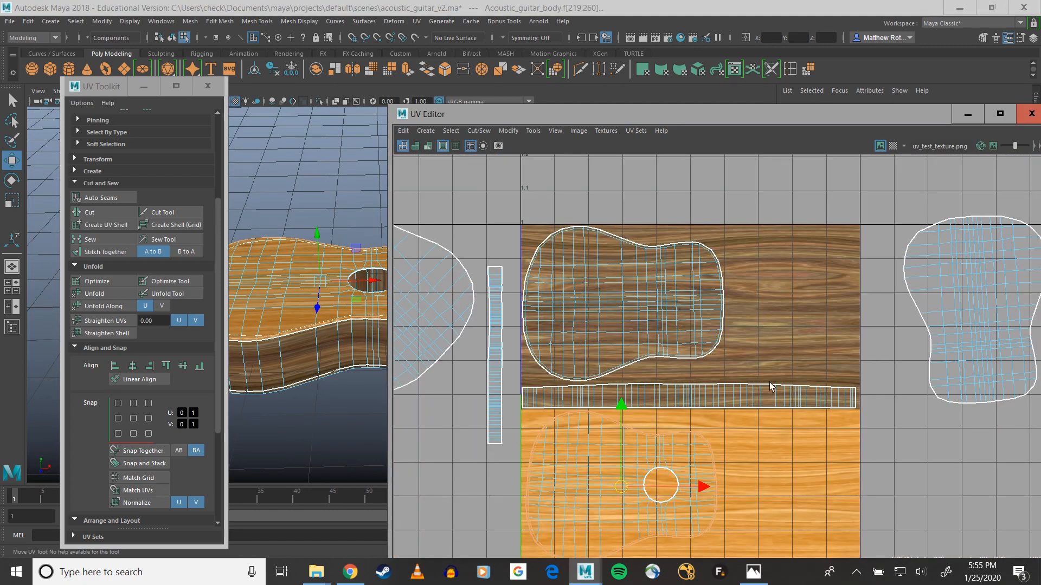
pyautogui.scroll(-2, 708, 442)
pyautogui.keyDown('alt'); pyautogui.moveTo(708, 443); pyautogui.dragTo(773, 381, button='middle'); pyautogui.keyUp('alt')
# Switch to UV shell selection, then uniformly enlarge the vertical strip shell beside the texture and rotate it to horizontal.
pyautogui.moveTo(470, 303); pyautogui.dragTo(431, 283, button='right')
pyautogui.click(515, 303)
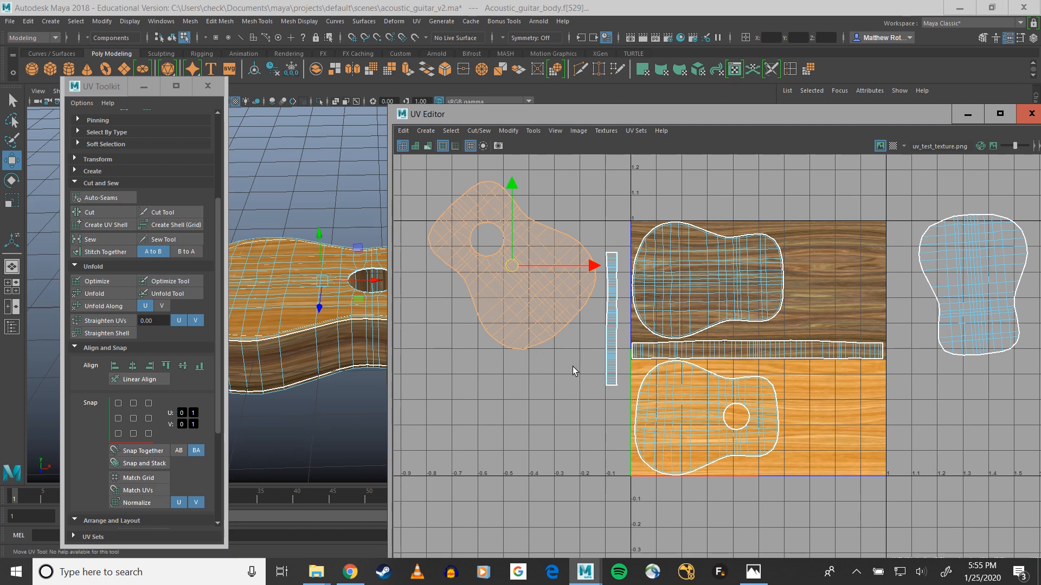
pyautogui.click(612, 334)
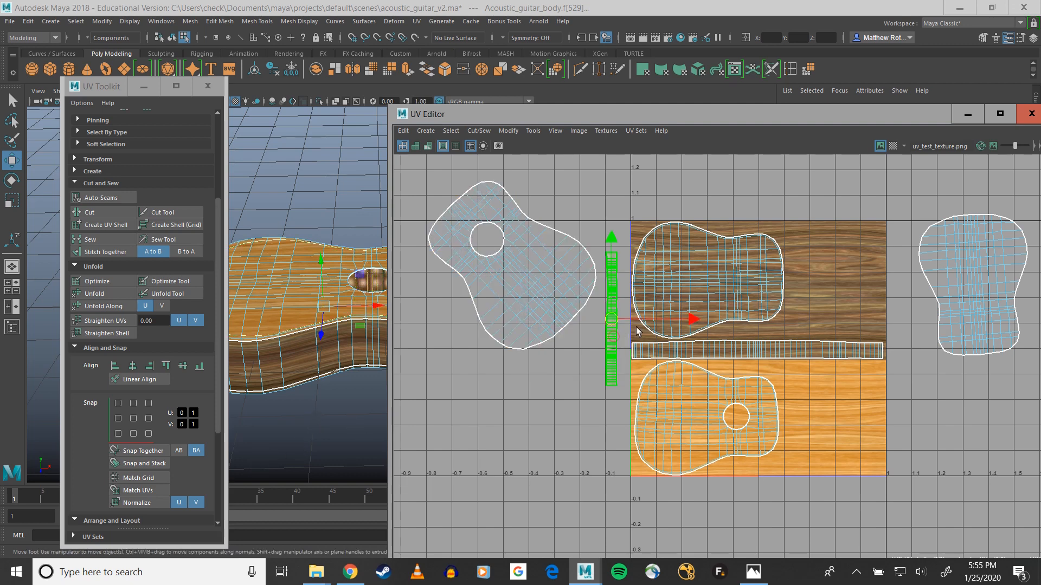
pyautogui.press('r')
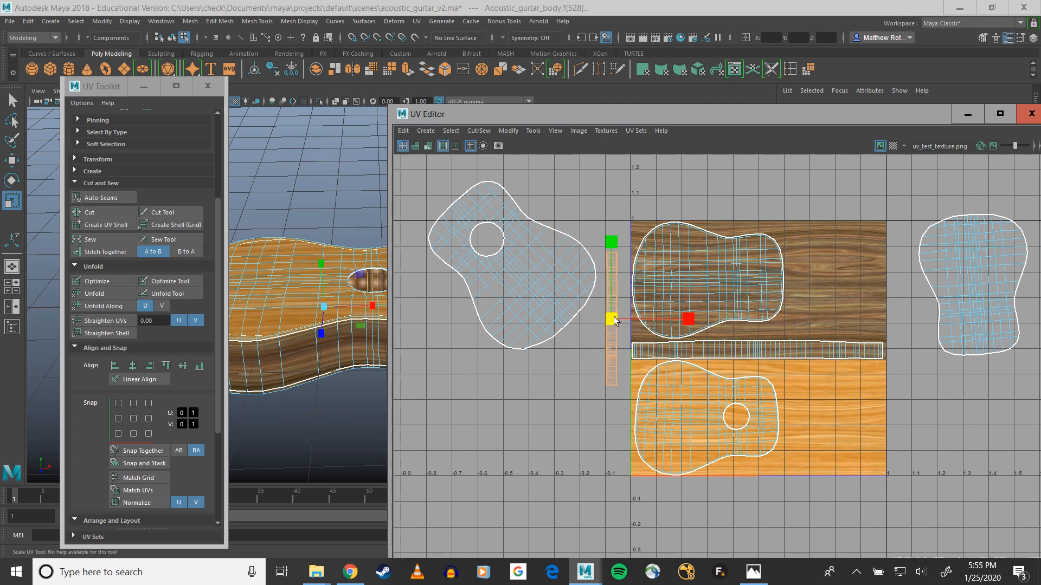
pyautogui.moveTo(614, 317); pyautogui.dragTo(657, 298)
pyautogui.press('e')
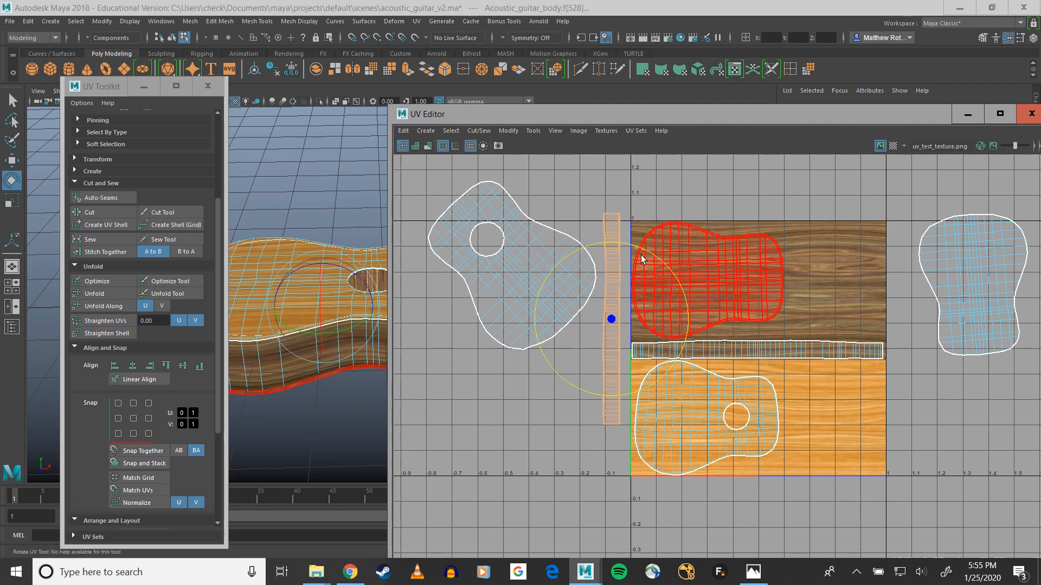
pyautogui.moveTo(641, 255); pyautogui.dragTo(717, 347)
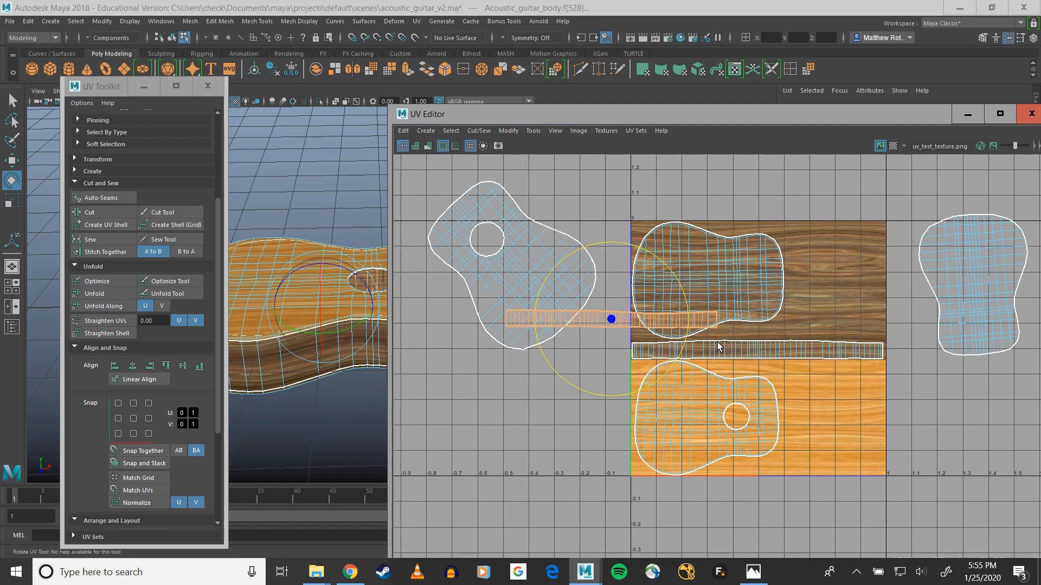
# Move the rotated strip shell over the existing horizontal strip shell and normalize it along U only.
pyautogui.press('w')
pyautogui.moveTo(613, 320); pyautogui.dragTo(748, 350)
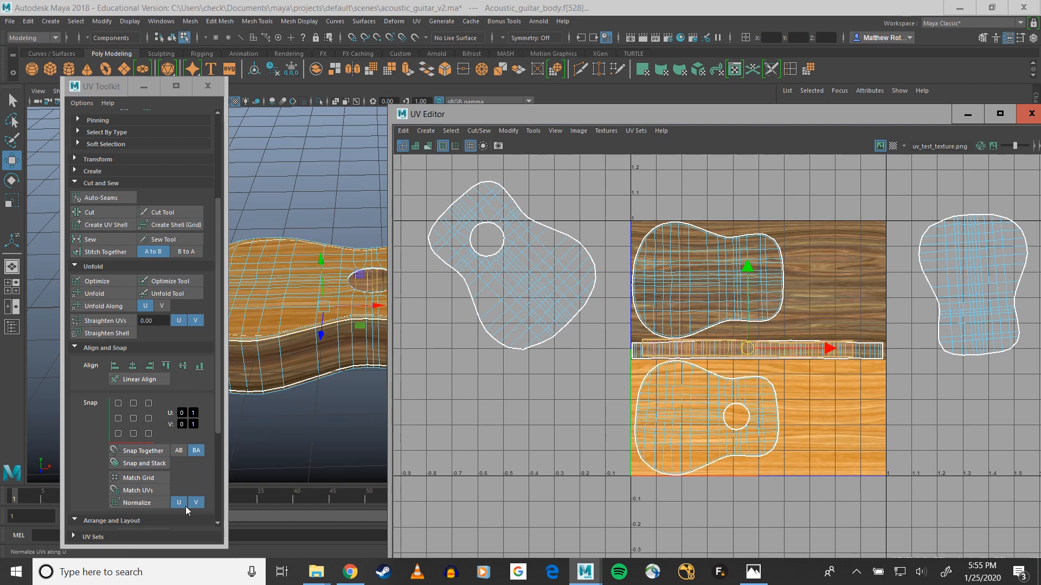
pyautogui.click(150, 504)
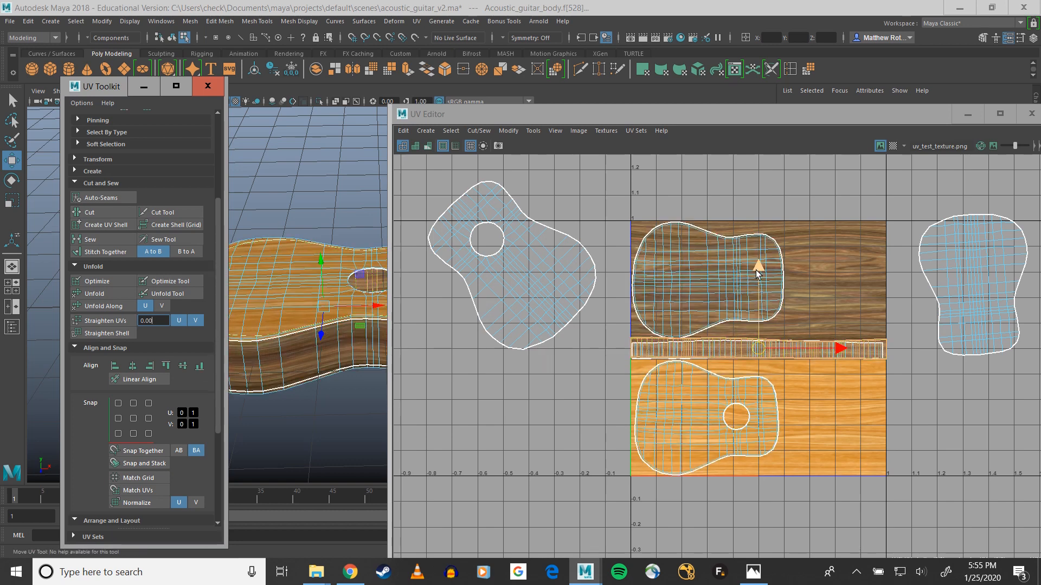
# Move the selected strip shell up to separate the two strips and normalize the lower strip shell along U.
pyautogui.moveTo(758, 264); pyautogui.dragTo(757, 251)
pyautogui.click(727, 352)
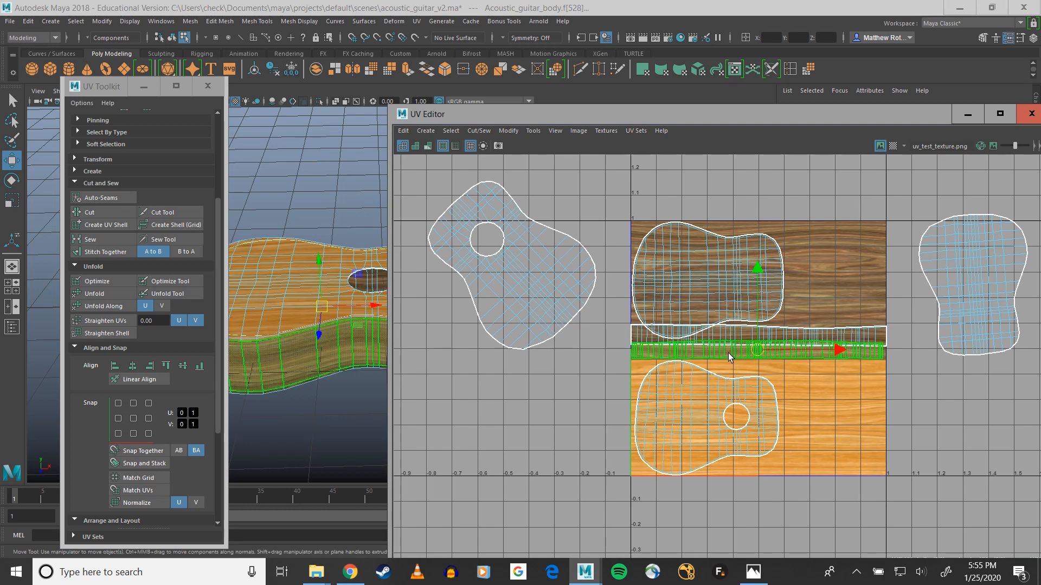
pyautogui.click(159, 503)
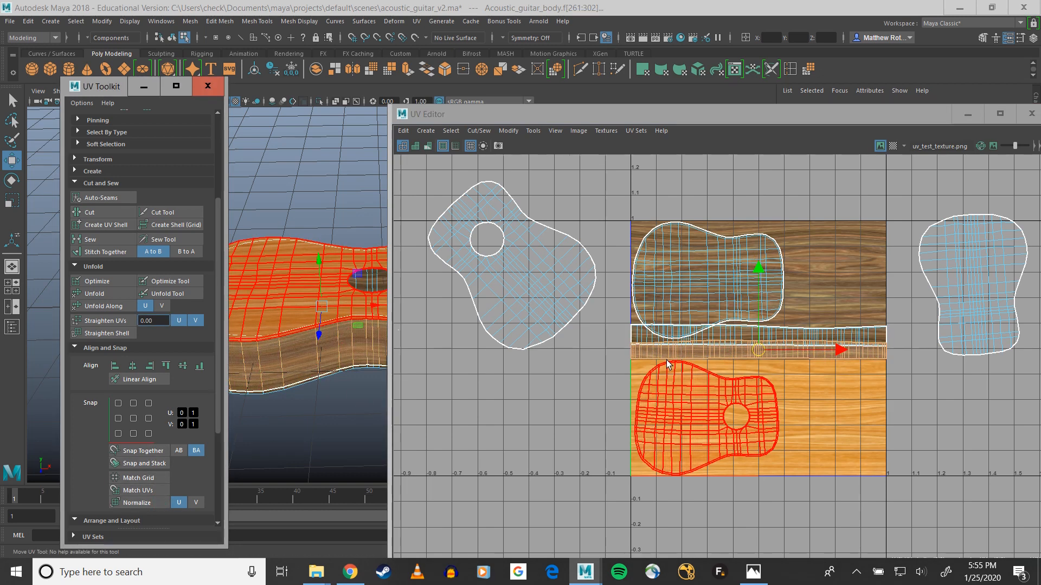
# Move the upper strip shell down in V until it overlaps the lower strip shell on the dark wood.
pyautogui.scroll(3, 667, 361)
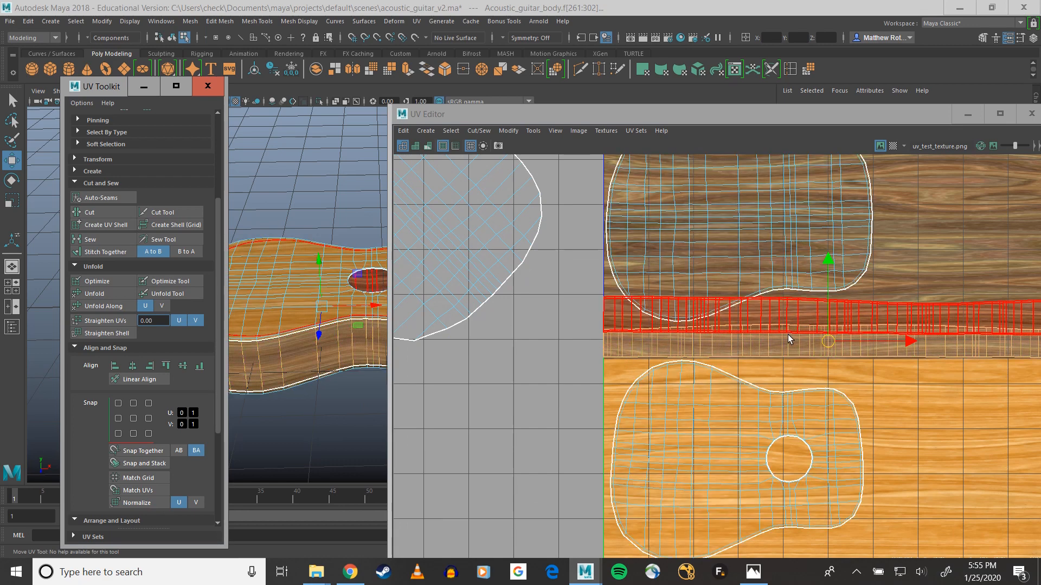
pyautogui.keyDown('alt'); pyautogui.moveTo(862, 372); pyautogui.dragTo(671, 375, button='middle'); pyautogui.keyUp('alt')
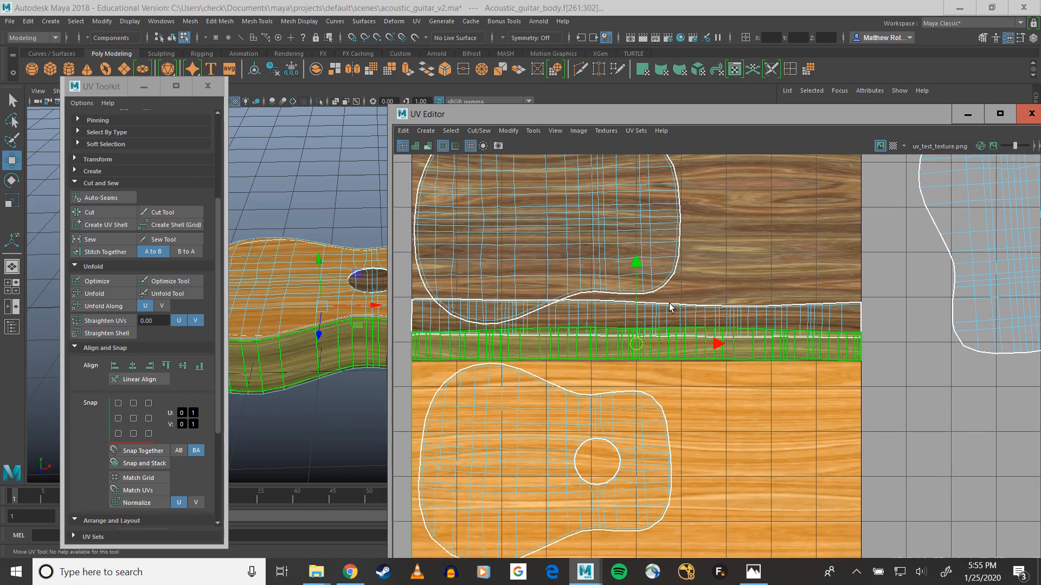
pyautogui.click(670, 318)
pyautogui.moveTo(635, 235); pyautogui.dragTo(640, 264)
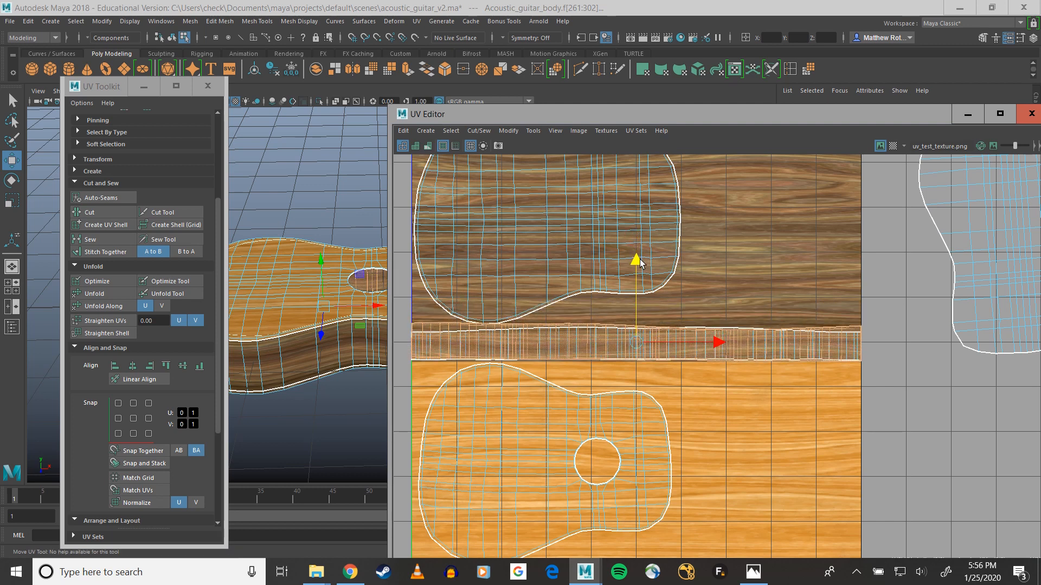
pyautogui.moveTo(321, 414)
pyautogui.keyDown('alt'); pyautogui.mouseDown()
pyautogui.moveTo(332, 399)
pyautogui.moveTo(321, 399)
pyautogui.mouseUp(); pyautogui.keyUp('alt')
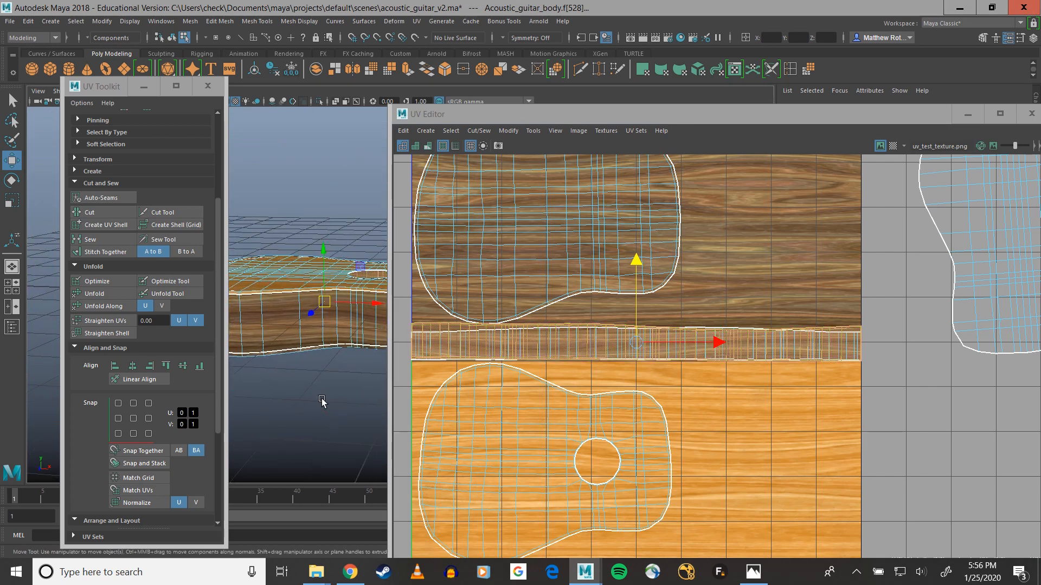
pyautogui.keyDown('alt'); pyautogui.moveTo(534, 293); pyautogui.dragTo(540, 334, button='middle'); pyautogui.keyUp('alt')
pyautogui.moveTo(644, 338); pyautogui.dragTo(644, 343)
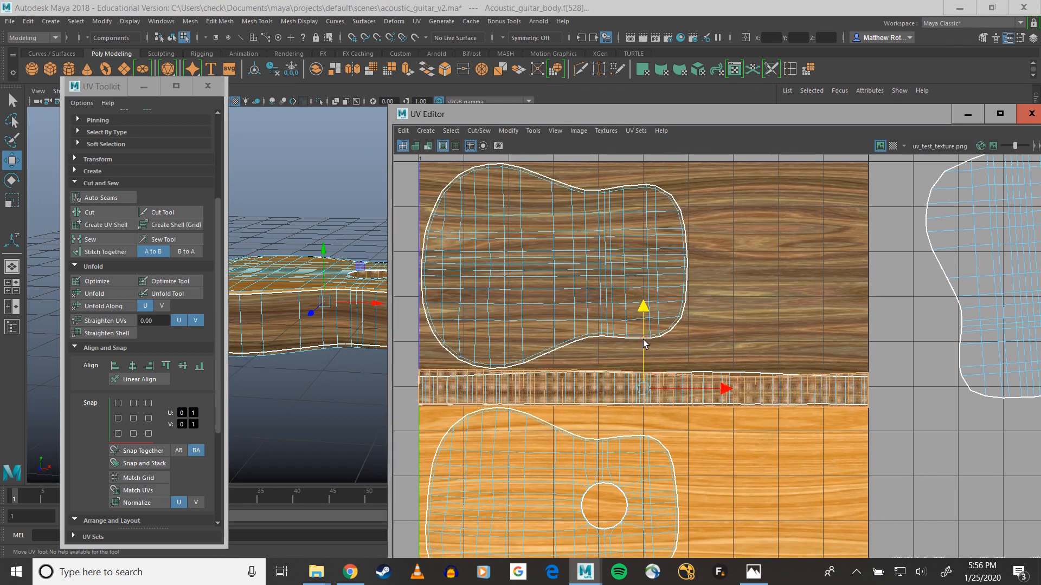
# Select the tilted sound-hole shell outside the texture and rotate it so its long axis is horizontal.
pyautogui.scroll(-3, 307, 424)
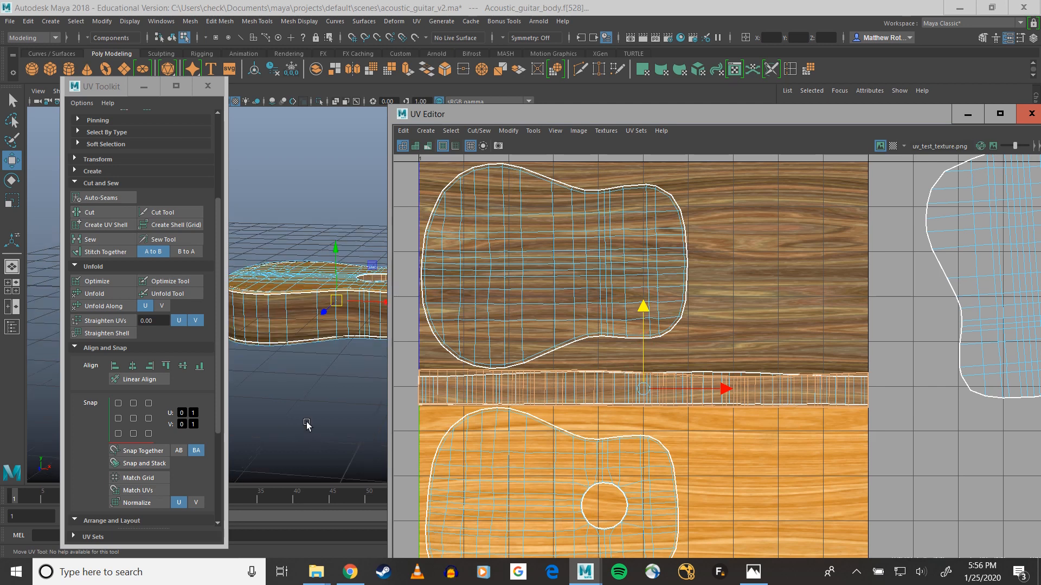
pyautogui.keyDown('alt'); pyautogui.moveTo(307, 424); pyautogui.dragTo(314, 358); pyautogui.keyUp('alt')
pyautogui.scroll(-3, 284, 378)
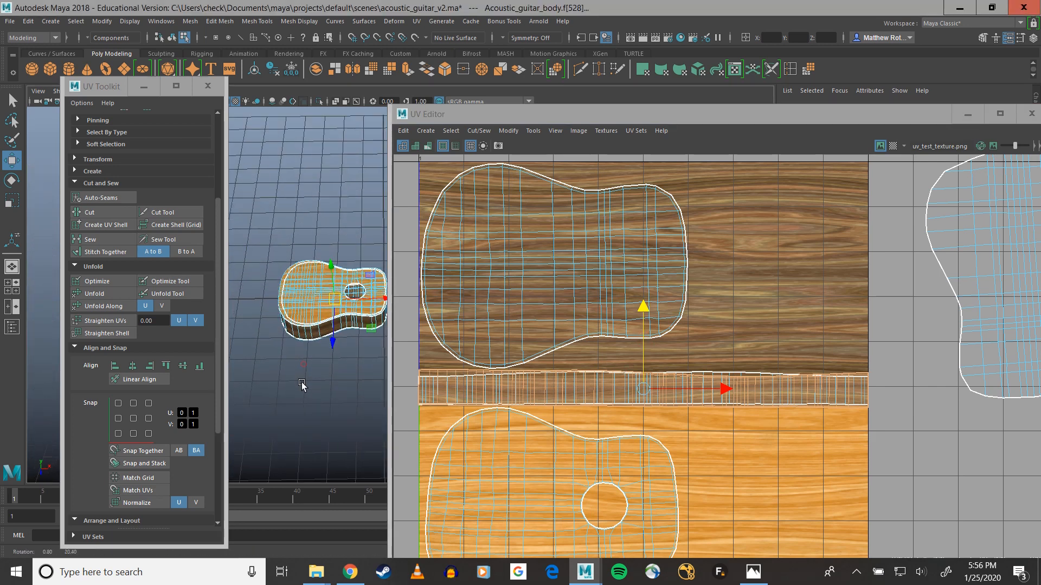
pyautogui.scroll(-3, 961, 367)
pyautogui.keyDown('alt'); pyautogui.moveTo(960, 367); pyautogui.dragTo(1005, 379, button='middle'); pyautogui.keyUp('alt')
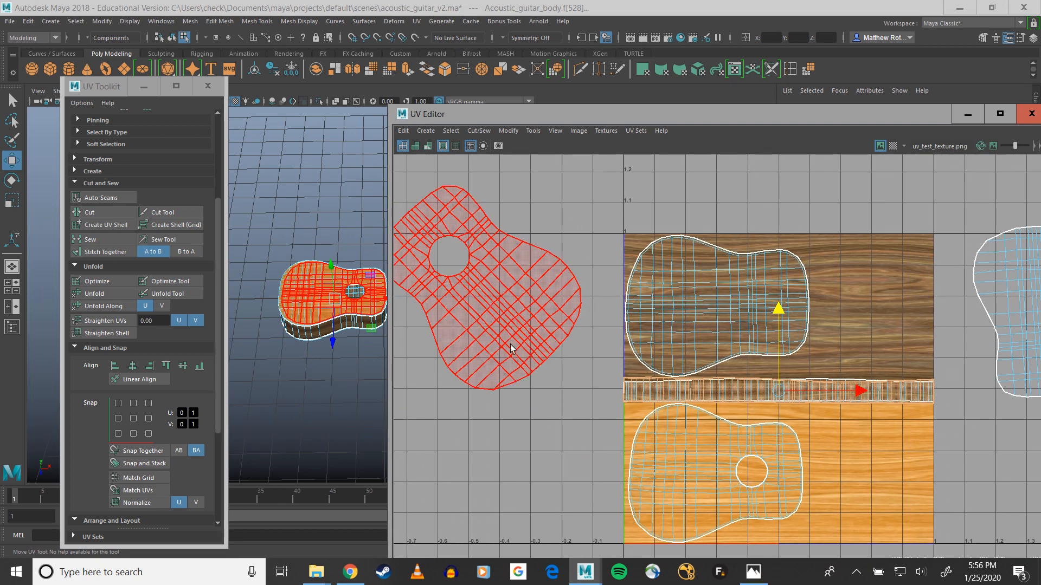
pyautogui.click(509, 343)
pyautogui.press('e')
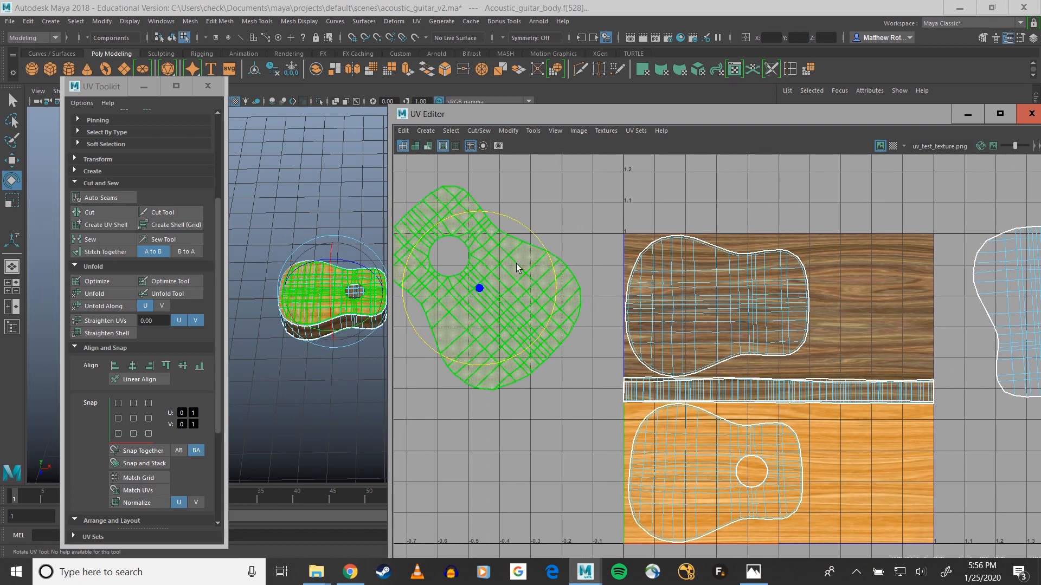
pyautogui.moveTo(516, 263); pyautogui.dragTo(508, 435)
# Move the rotated sound-hole shell over the front shell on the light wood and uniformly scale it down to match.
pyautogui.press('w')
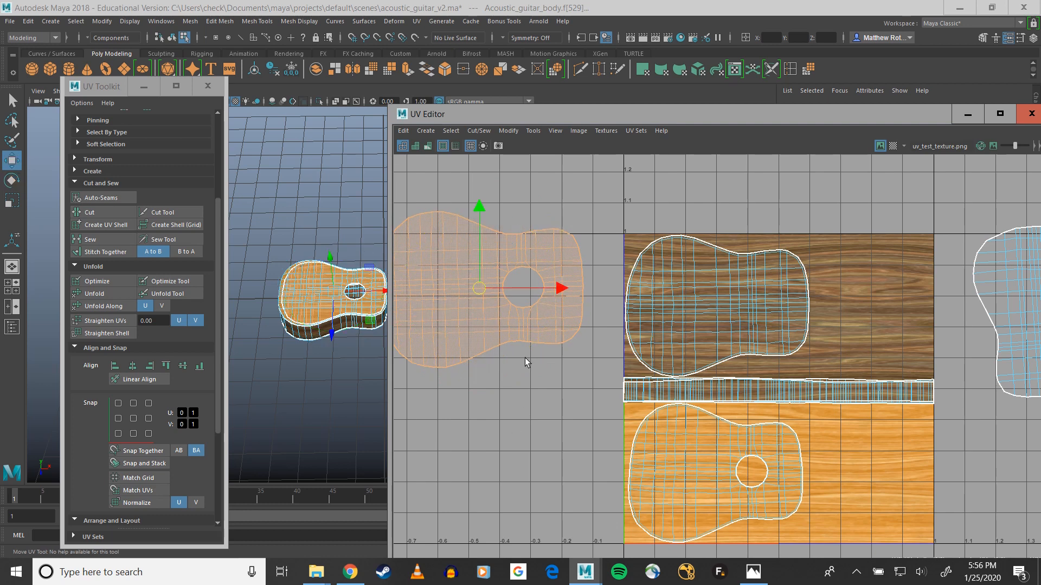
pyautogui.moveTo(486, 291); pyautogui.dragTo(718, 467)
pyautogui.scroll(-1, 503, 447)
pyautogui.scroll(3, 503, 447)
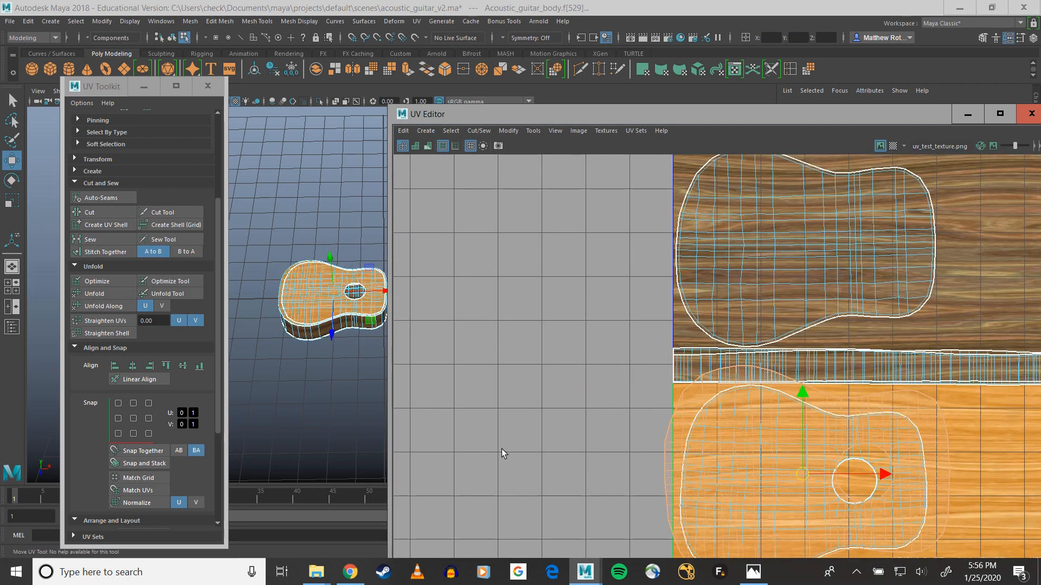
pyautogui.keyDown('alt'); pyautogui.moveTo(502, 449); pyautogui.dragTo(275, 280, button='middle'); pyautogui.keyUp('alt')
pyautogui.press('r')
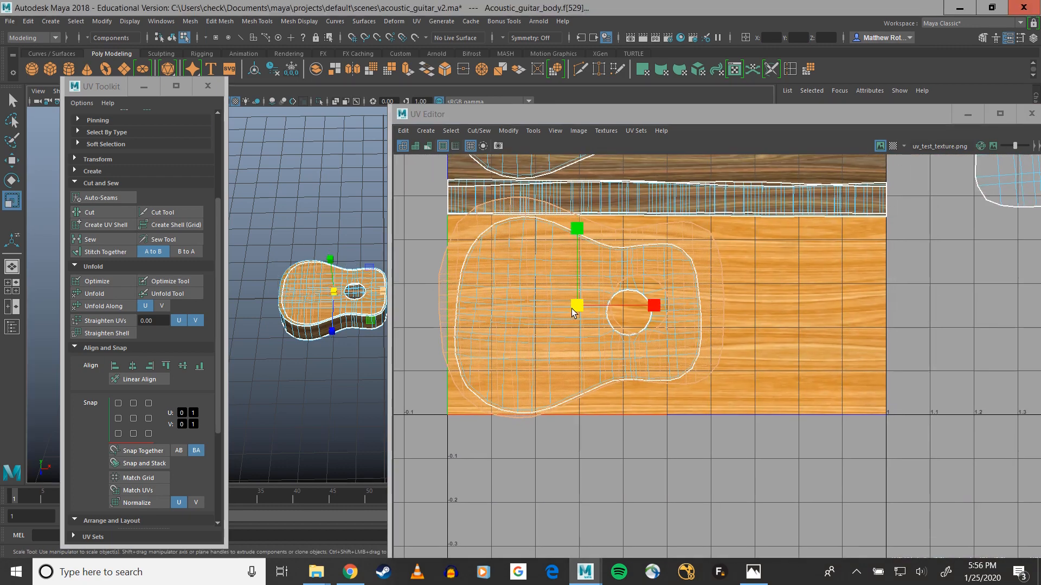
pyautogui.moveTo(575, 305); pyautogui.dragTo(564, 301)
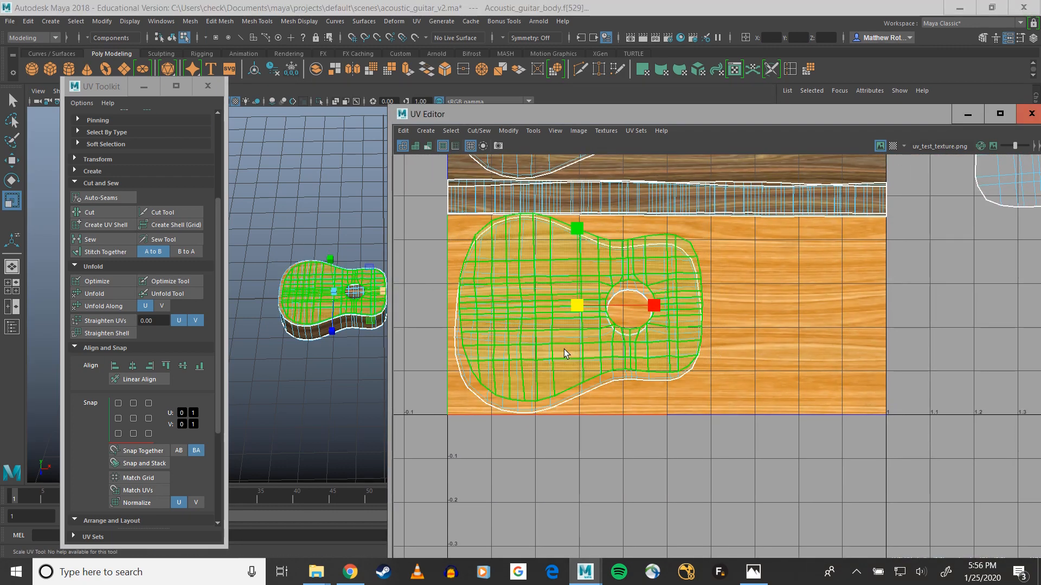
# Fine-tune the rotation and position of the stacked sound-hole shell to follow the other front shell's outline.
pyautogui.scroll(2, 586, 338)
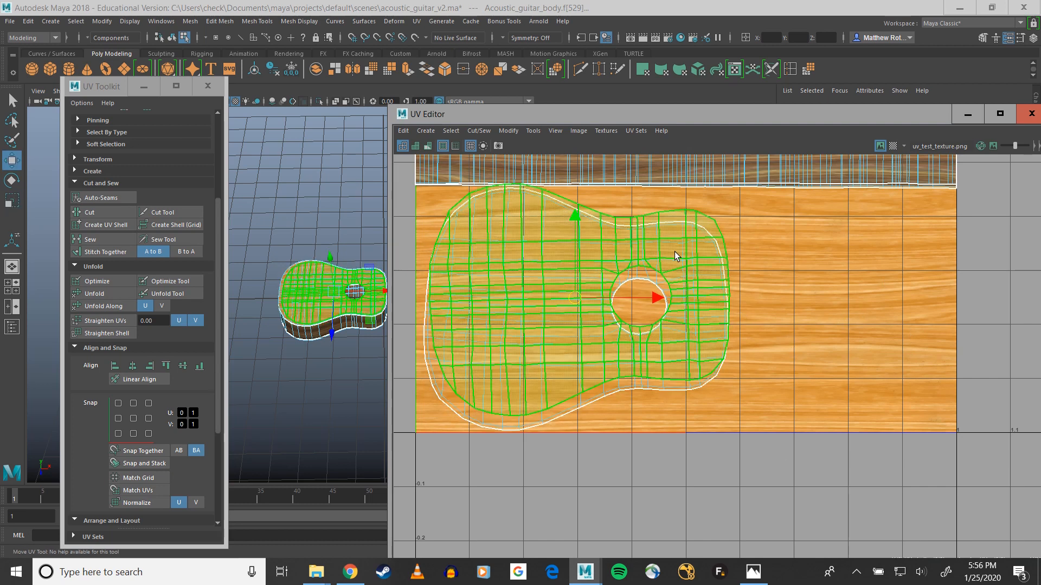
pyautogui.press('e')
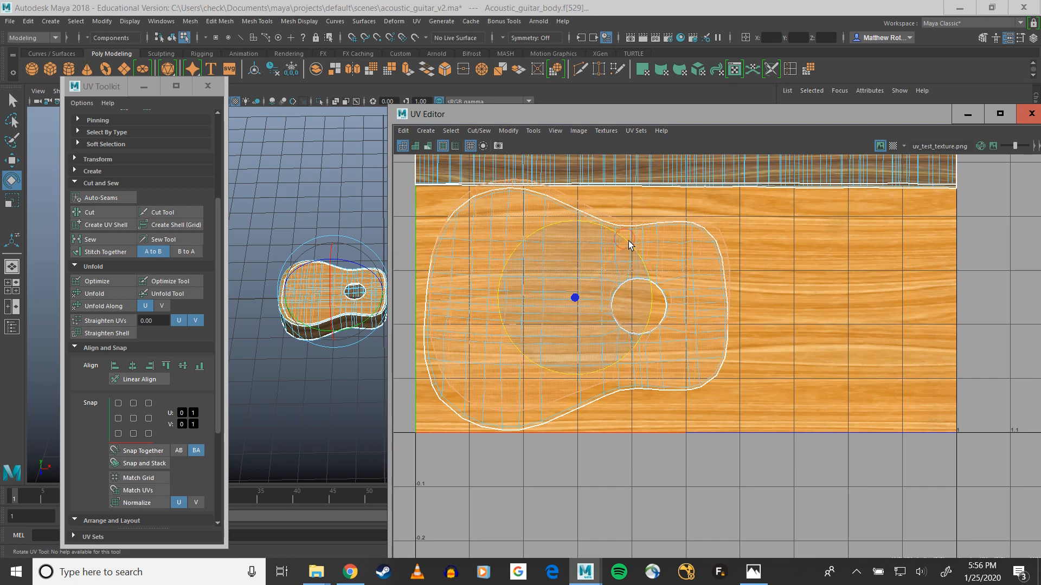
pyautogui.press('w')
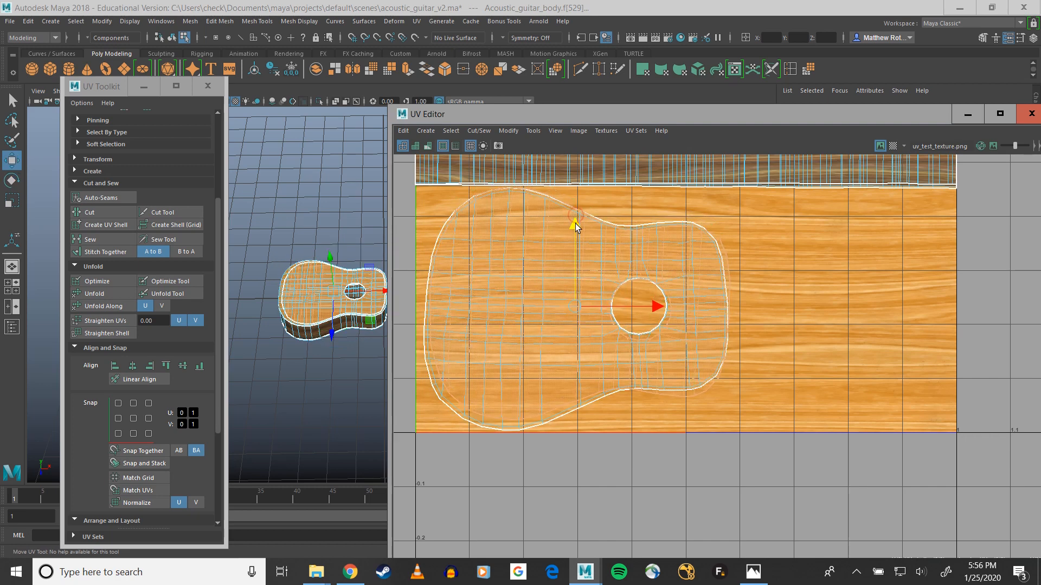
pyautogui.keyDown('alt'); pyautogui.moveTo(743, 268); pyautogui.dragTo(768, 326, button='middle'); pyautogui.keyUp('alt')
pyautogui.scroll(-2, 293, 333)
# Select the upright body-shaped shell beside the texture and locate its faces on the guitar model.
pyautogui.keyDown('alt'); pyautogui.moveTo(329, 305); pyautogui.dragTo(226, 342, button='middle'); pyautogui.keyUp('alt')
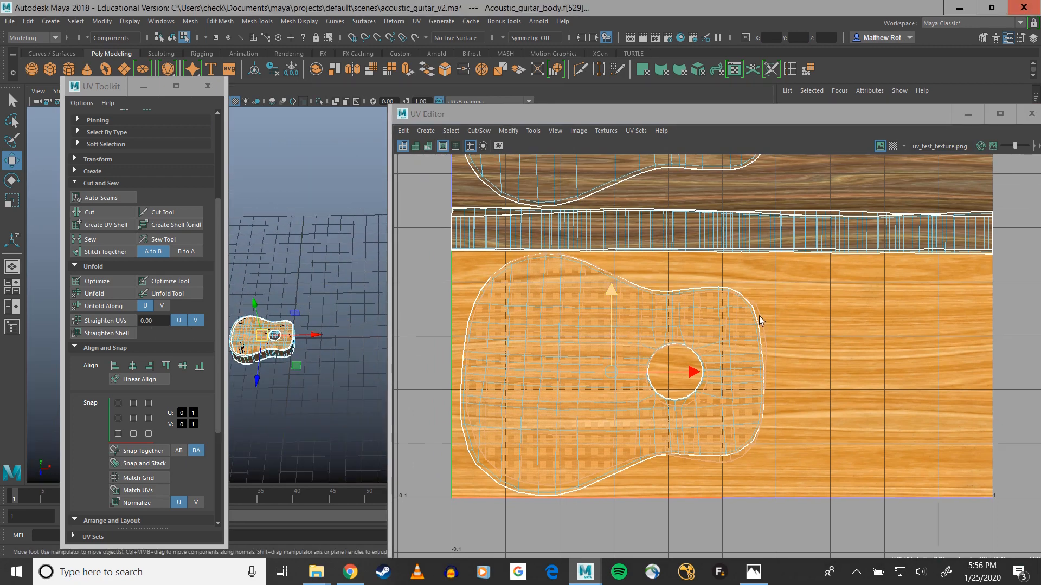
pyautogui.scroll(-2, 779, 308)
pyautogui.keyDown('alt'); pyautogui.moveTo(901, 273); pyautogui.dragTo(773, 401, button='middle'); pyautogui.keyUp('alt')
pyautogui.click(903, 303)
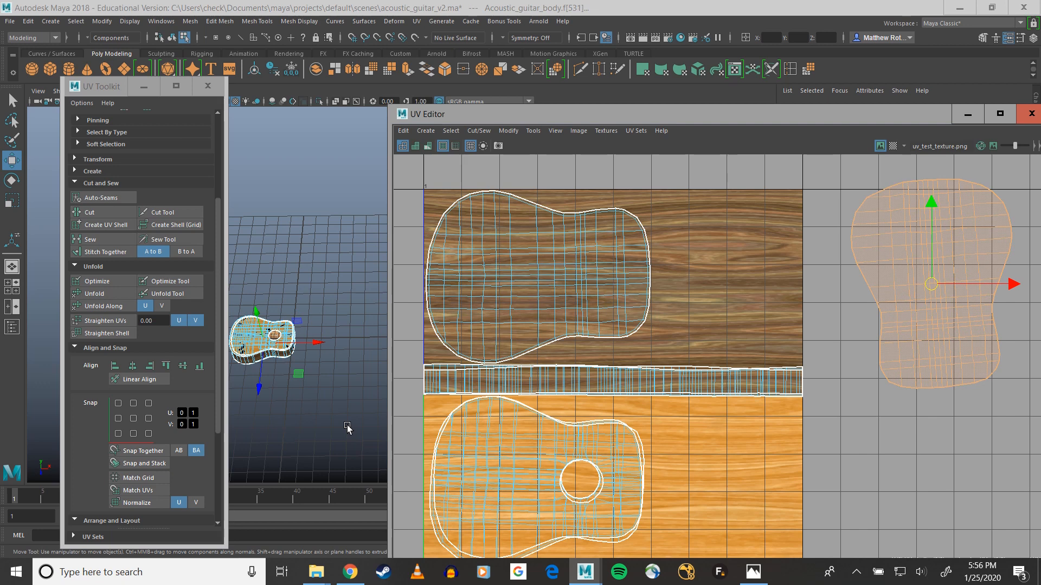
pyautogui.keyDown('alt'); pyautogui.moveTo(347, 429); pyautogui.dragTo(309, 351); pyautogui.keyUp('alt')
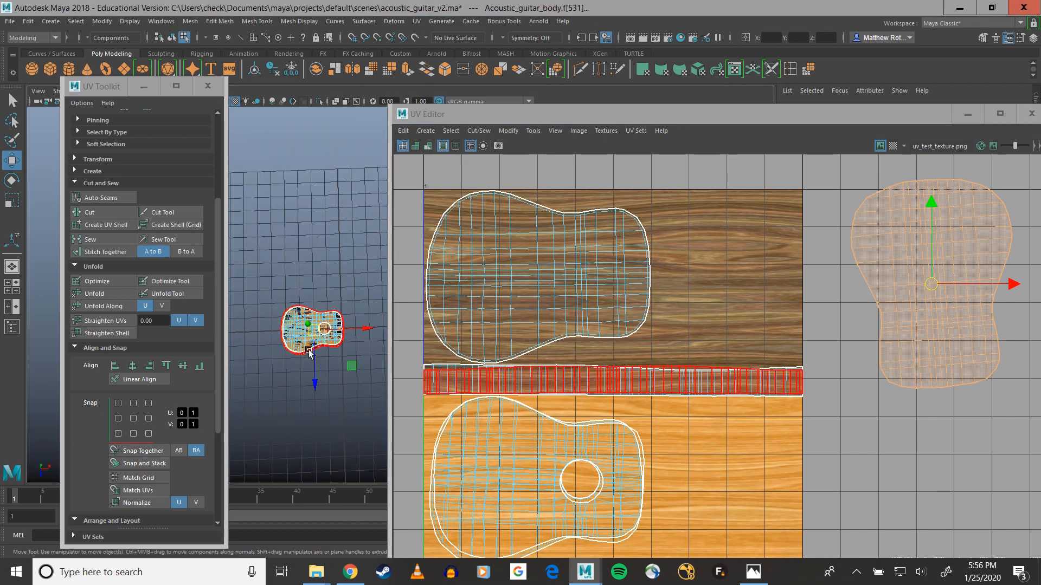
pyautogui.press('f')
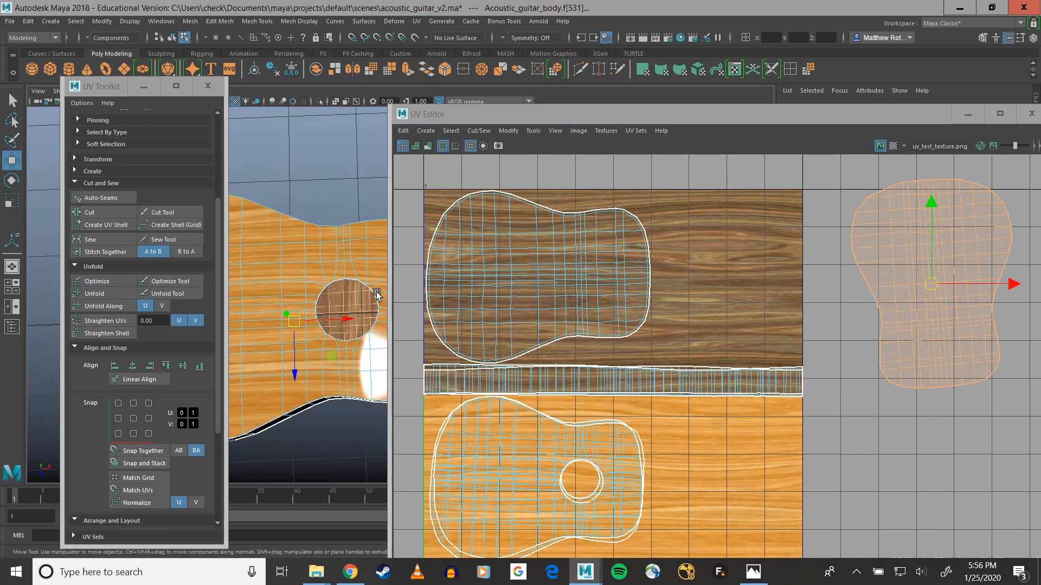
pyautogui.keyDown('alt'); pyautogui.moveTo(346, 331); pyautogui.dragTo(304, 392); pyautogui.keyUp('alt')
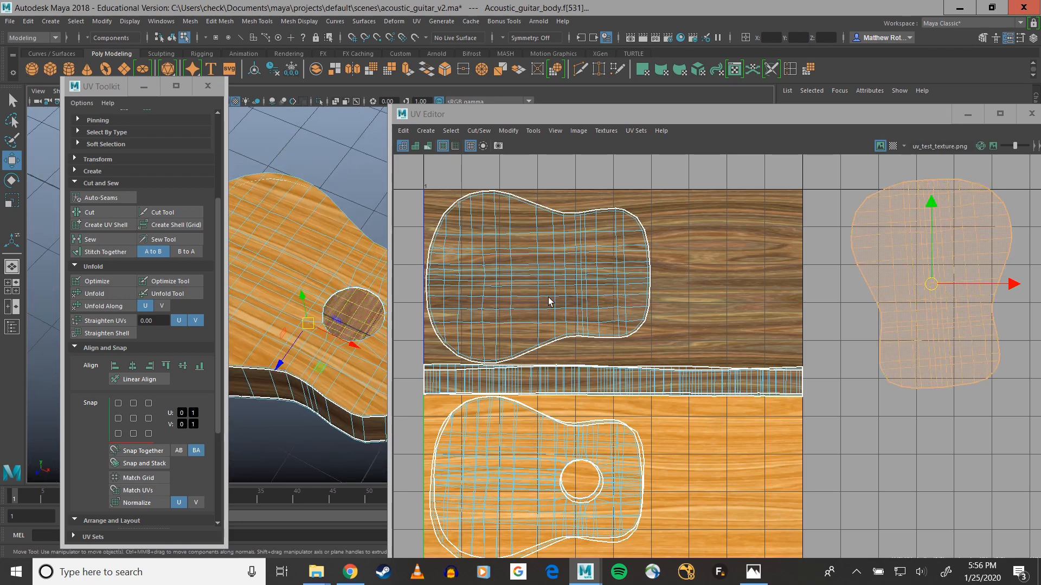
# Rotate the upright body-shaped shell to horizontal and move it over the back shell on the dark wood.
pyautogui.click(926, 294)
pyautogui.press('e')
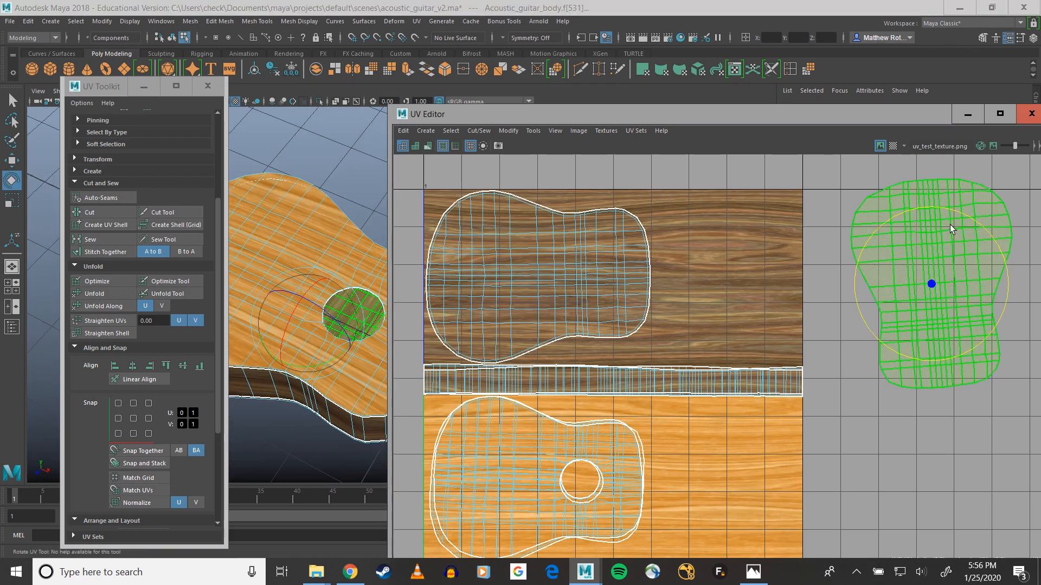
pyautogui.moveTo(944, 209); pyautogui.dragTo(850, 262)
pyautogui.press('w')
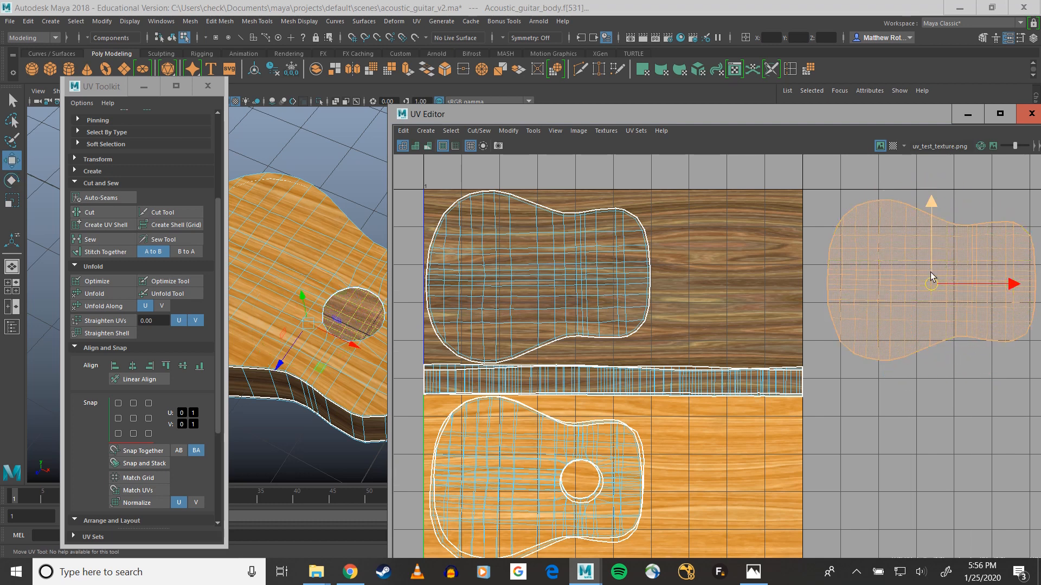
pyautogui.moveTo(930, 276); pyautogui.dragTo(535, 284)
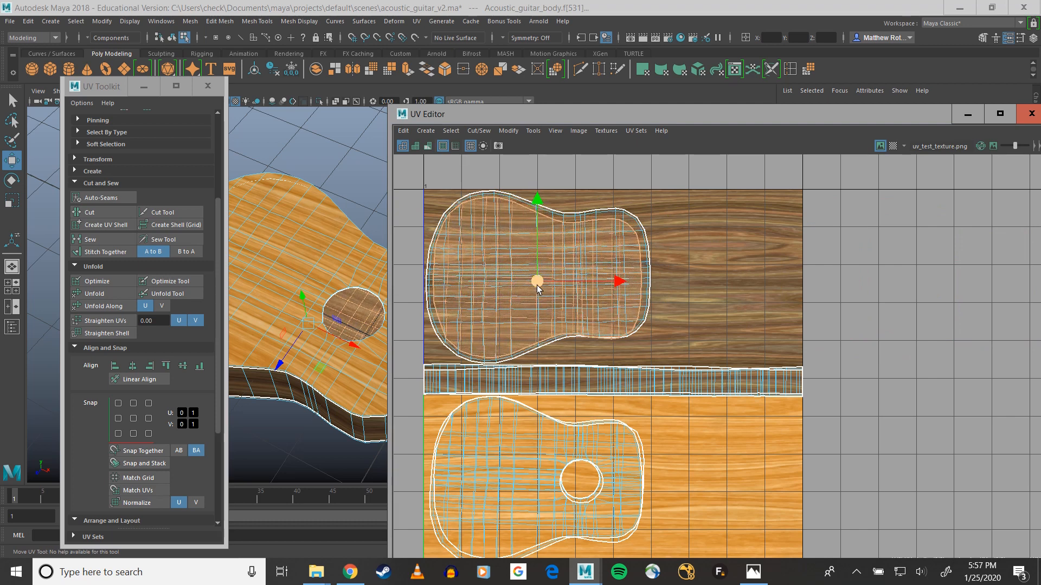
# Slightly rotate, enlarge and reposition the stacked shell to match the back shell's outline on the dark wood.
pyautogui.press('e')
pyautogui.moveTo(600, 239); pyautogui.dragTo(599, 236)
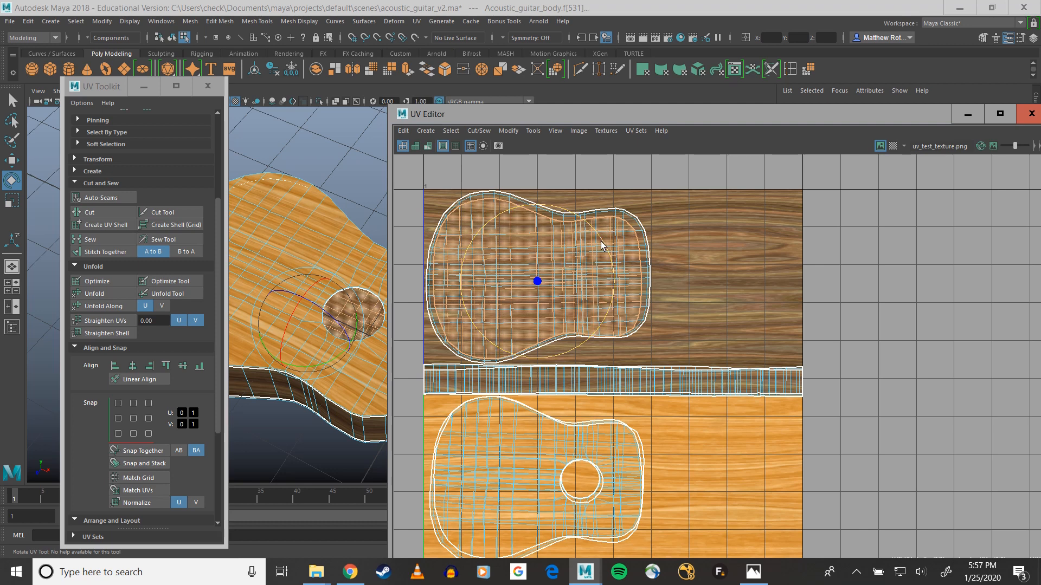
pyautogui.press('r')
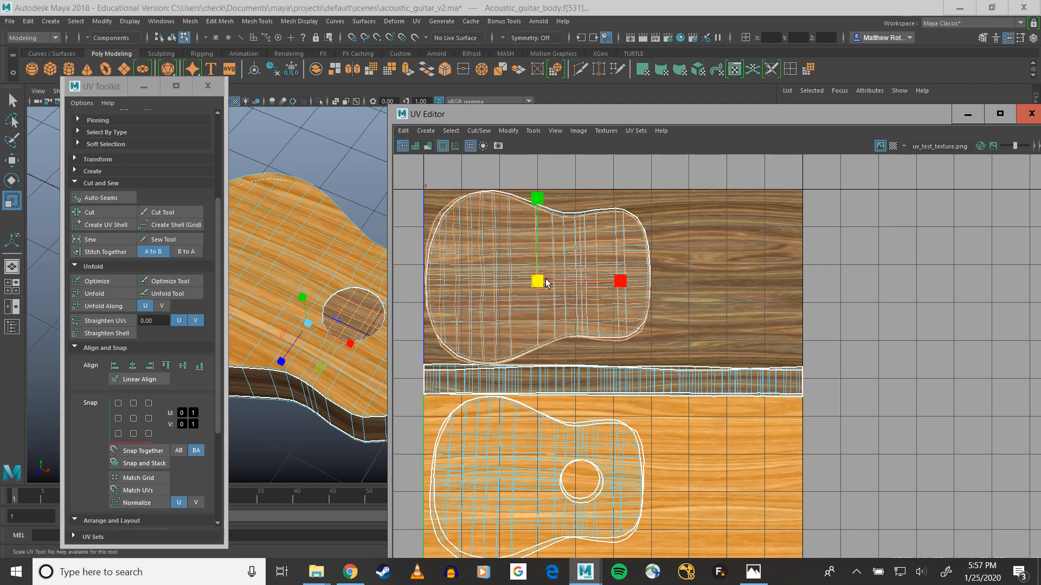
pyautogui.press('w')
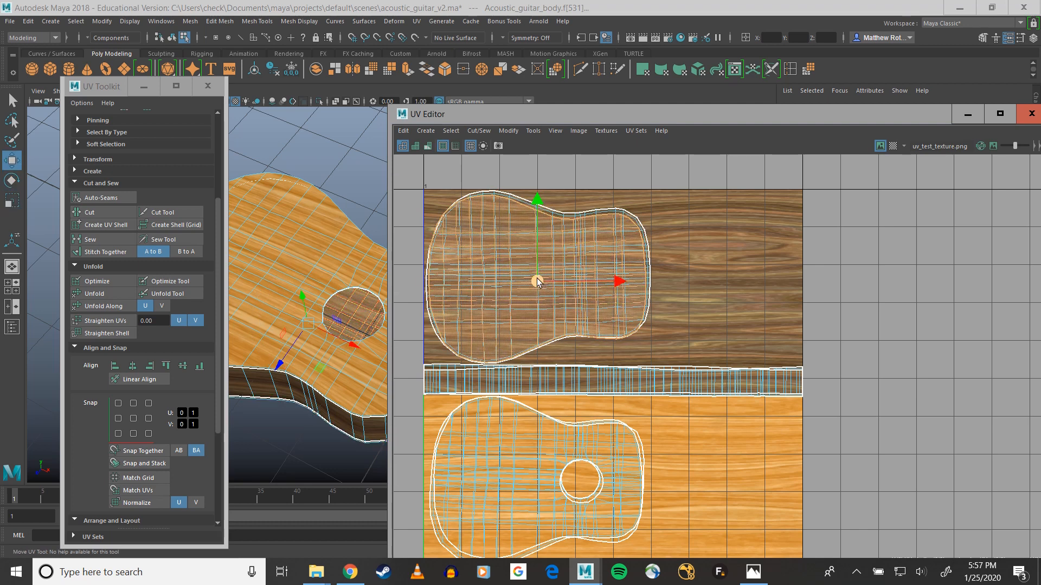
# Select each of the two overlapping sound-hole shells on the light wood in turn to compare their outlines.
pyautogui.scroll(-2, 664, 261)
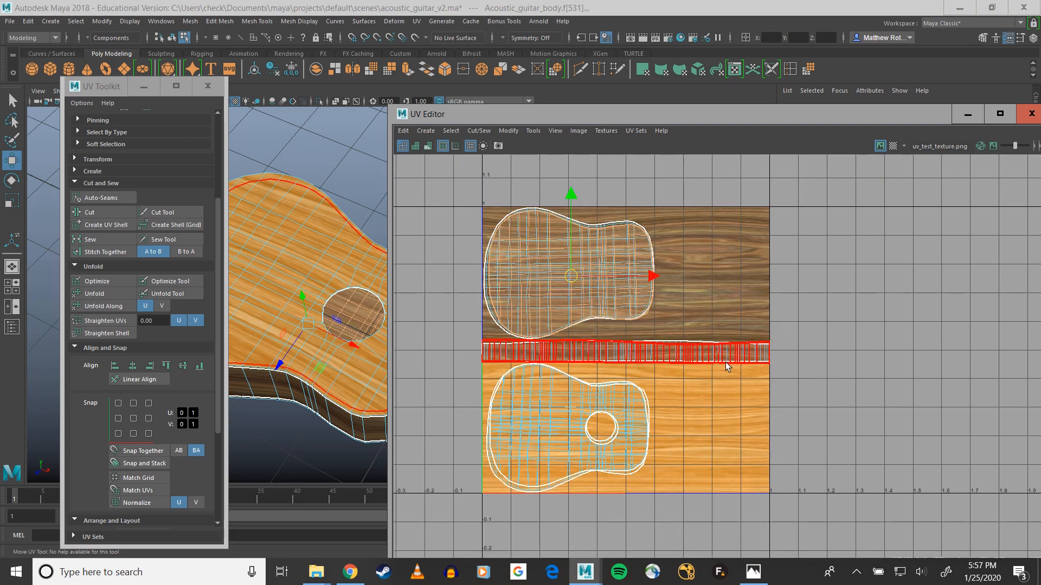
pyautogui.scroll(2, 688, 429)
pyautogui.keyDown('alt'); pyautogui.moveTo(688, 407); pyautogui.dragTo(821, 381, button='middle'); pyautogui.keyUp('alt')
pyautogui.scroll(2, 775, 392)
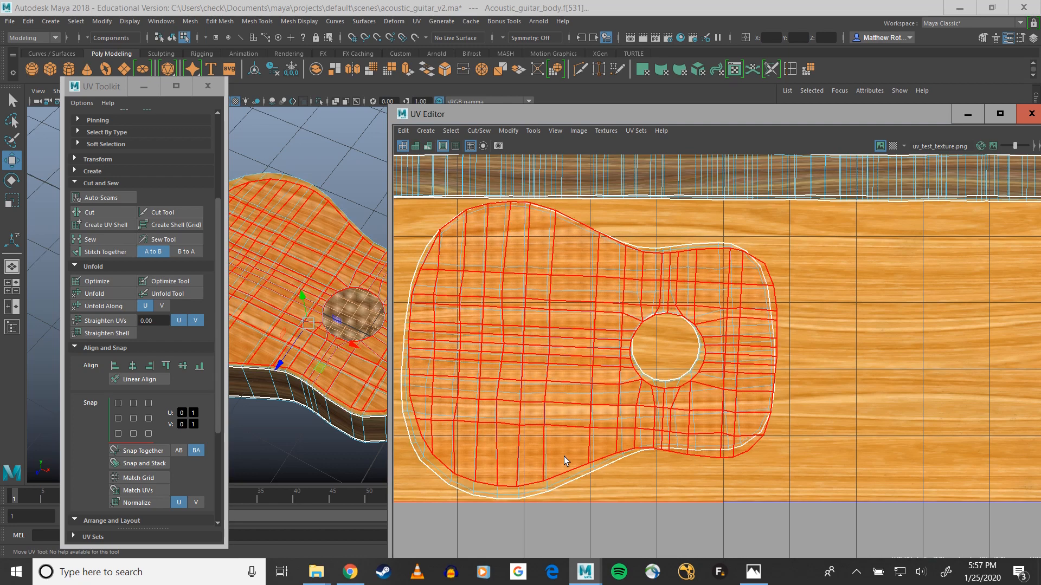
pyautogui.click(572, 400)
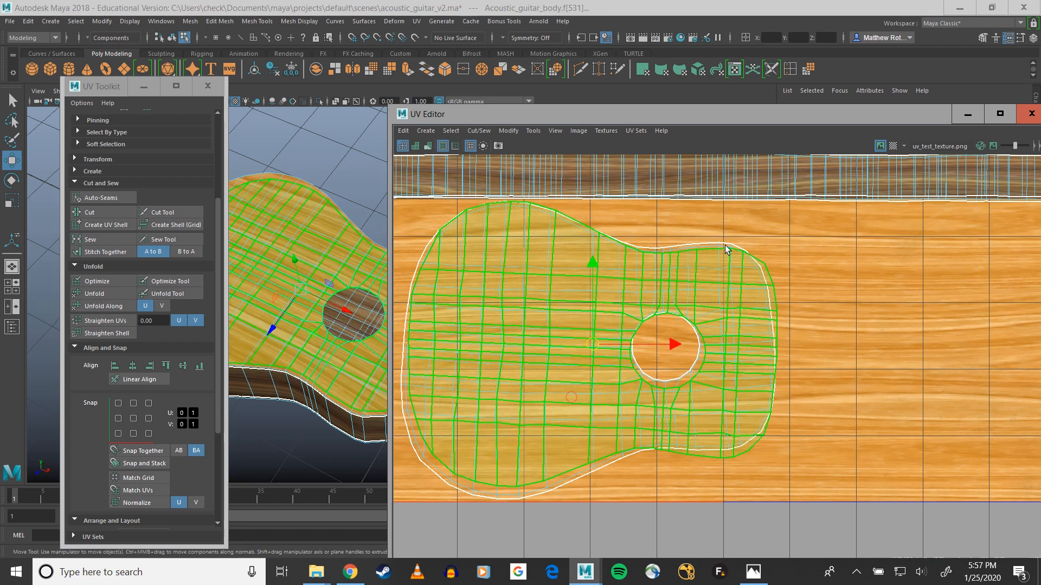
pyautogui.click(730, 246)
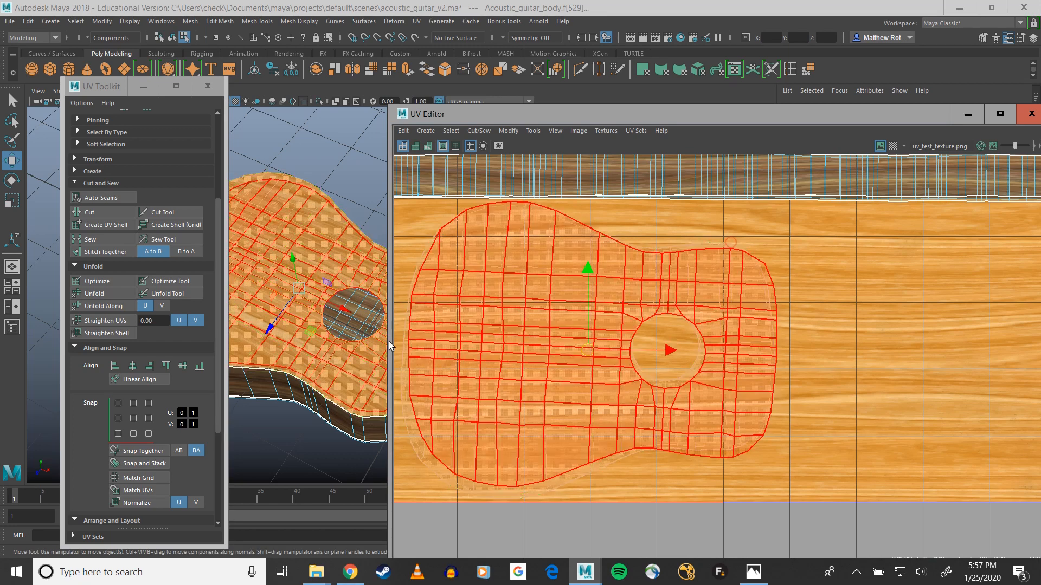
# Select the guitar's outer front surface in the model to identify its shell in the UV layout.
pyautogui.keyDown('alt'); pyautogui.moveTo(359, 355); pyautogui.dragTo(353, 307); pyautogui.keyUp('alt')
pyautogui.scroll(5, 345, 377)
pyautogui.keyDown('alt'); pyautogui.moveTo(333, 403); pyautogui.dragTo(356, 230, button='middle'); pyautogui.keyUp('alt')
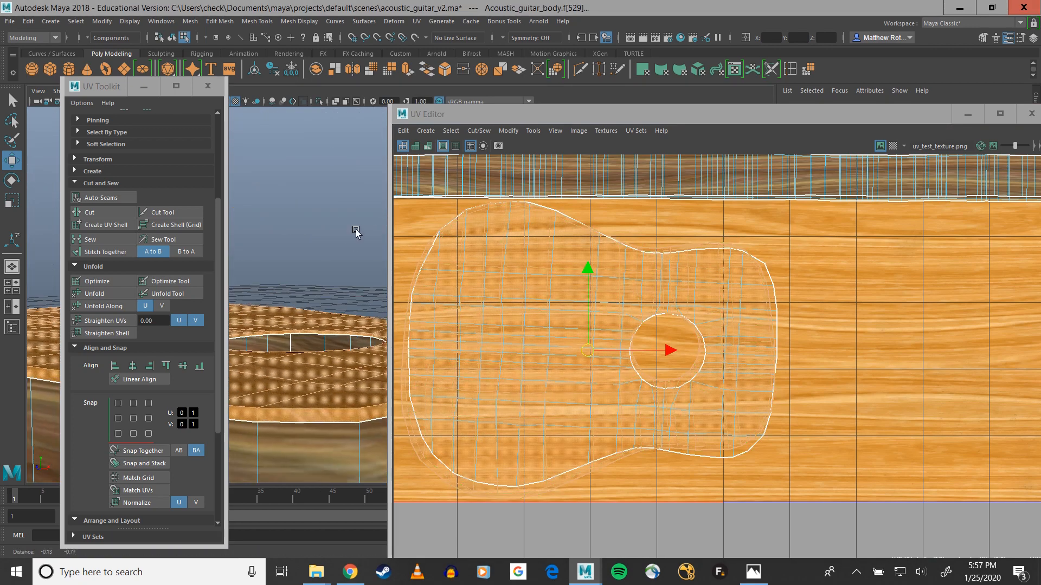
pyautogui.keyDown('alt'); pyautogui.moveTo(250, 282); pyautogui.dragTo(284, 313); pyautogui.keyUp('alt')
pyautogui.scroll(5, 243, 353)
pyautogui.click(310, 294)
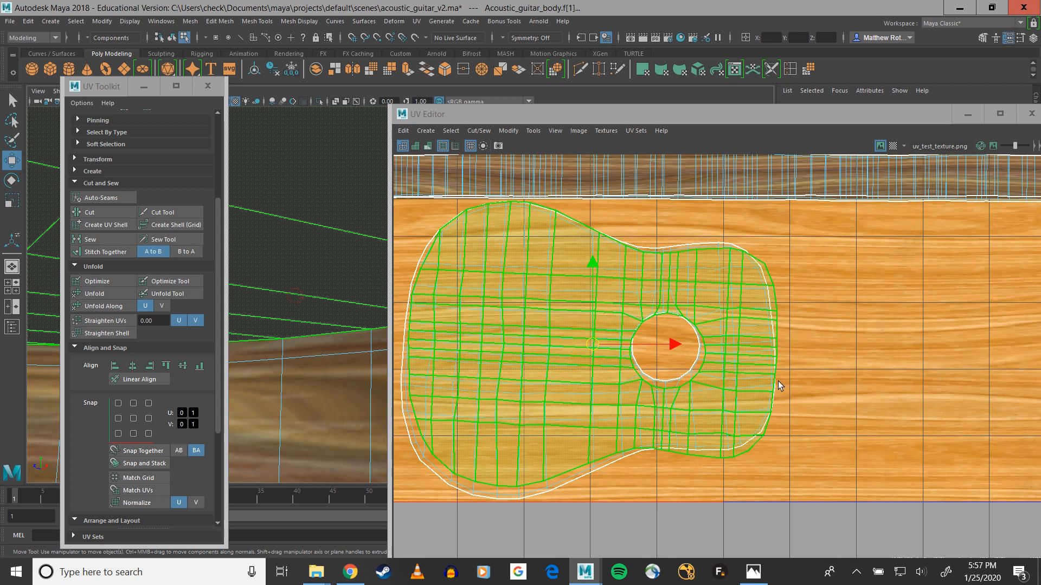
# Slightly rotate the selected sound-hole shell on the light wood and nudge it along U to match the other shell's outline.
pyautogui.click(749, 354)
pyautogui.press('e')
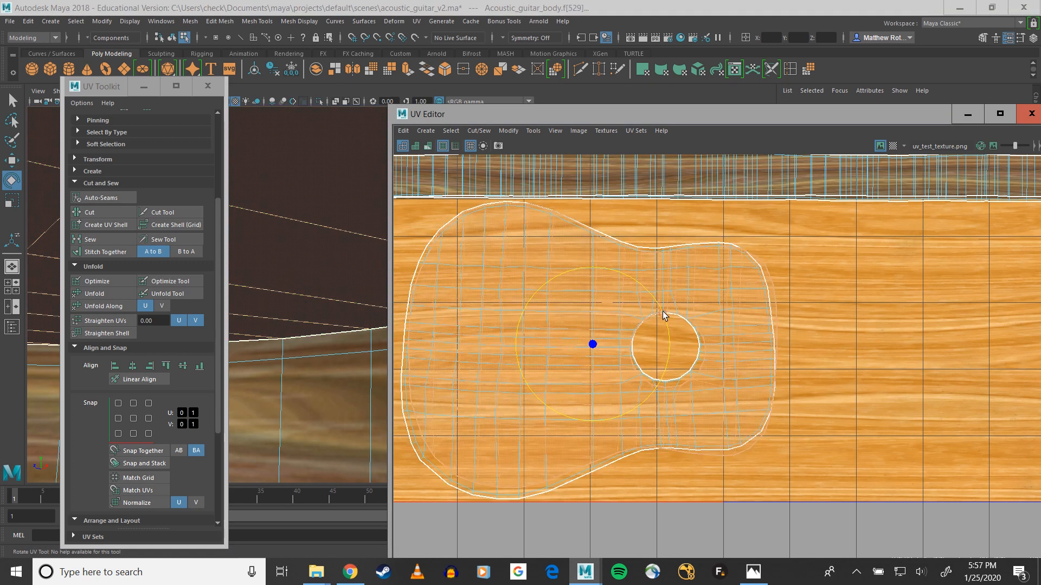
pyautogui.moveTo(662, 311); pyautogui.dragTo(663, 306)
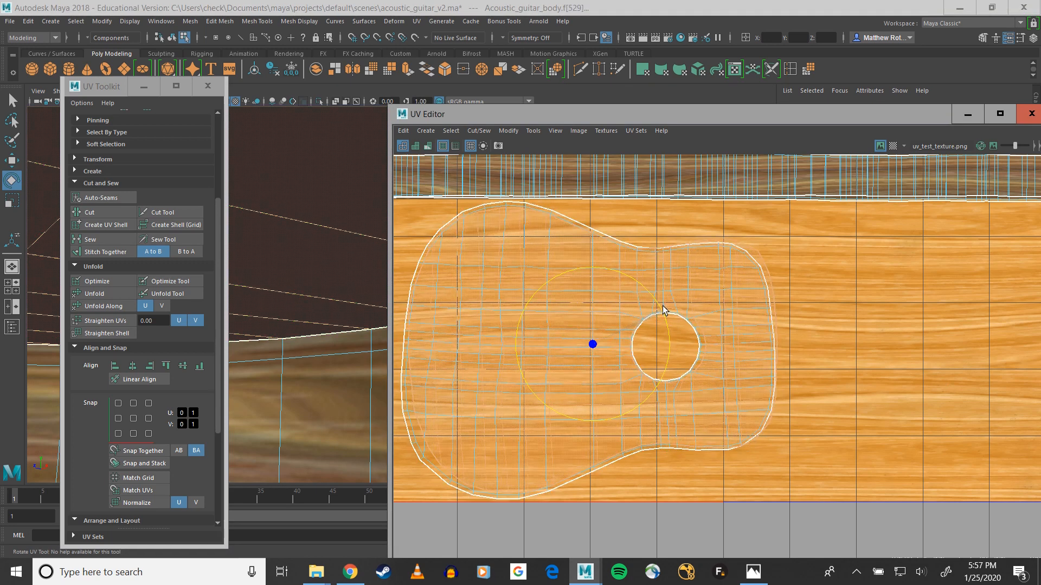
pyautogui.press('r')
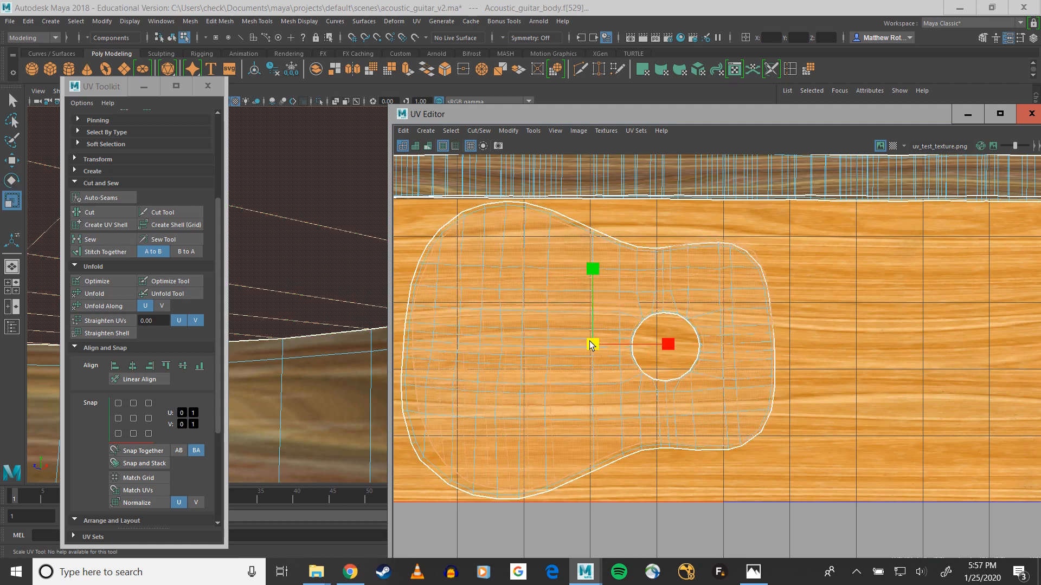
pyautogui.press('w')
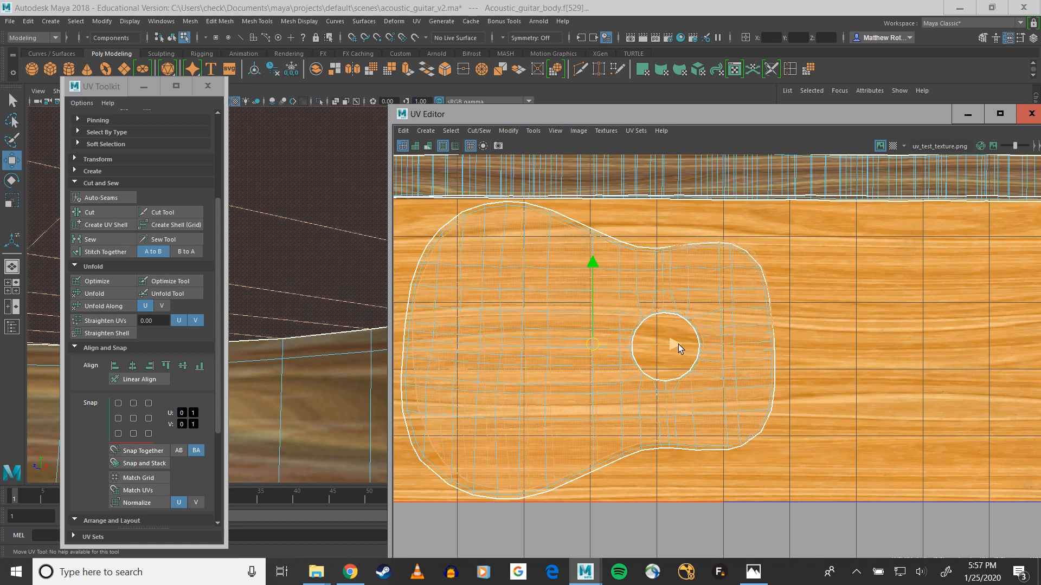
pyautogui.moveTo(678, 343); pyautogui.dragTo(676, 343)
# Select both overlapping sound-hole shells on the light wood and apply Match UVs to them.
pyautogui.scroll(-2, 737, 362)
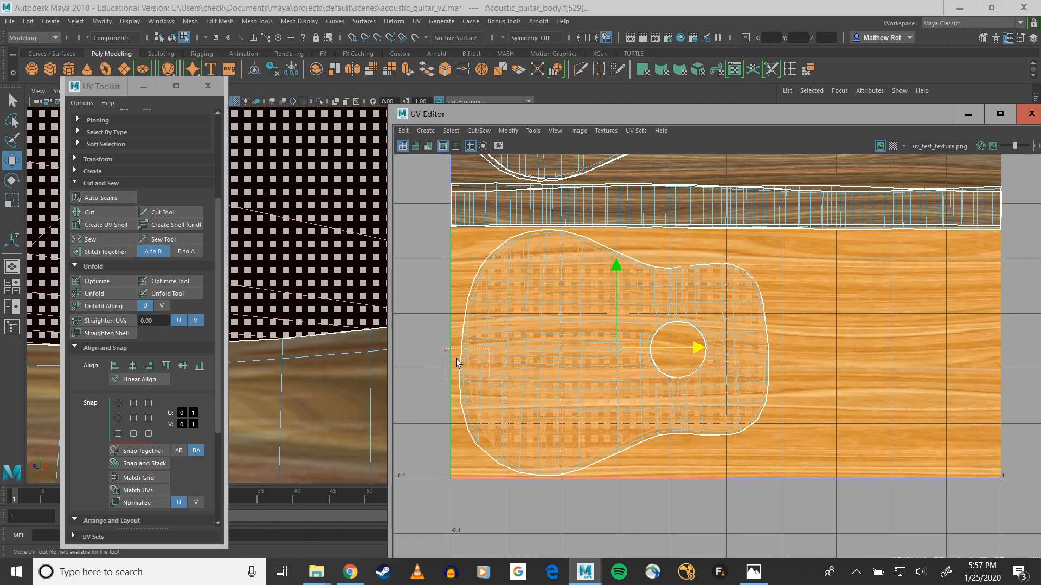
pyautogui.moveTo(457, 359); pyautogui.dragTo(535, 406)
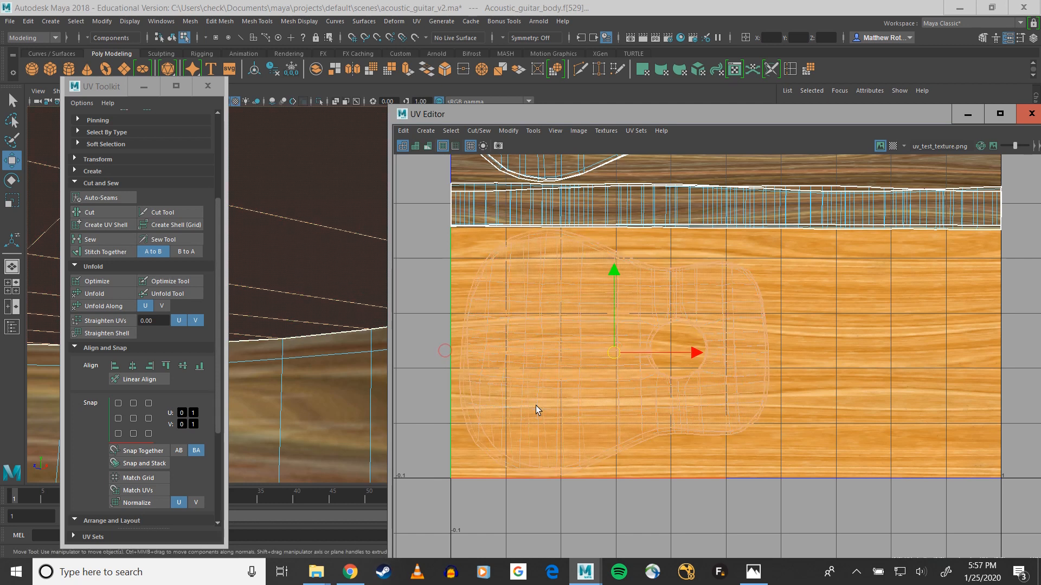
pyautogui.click(135, 490)
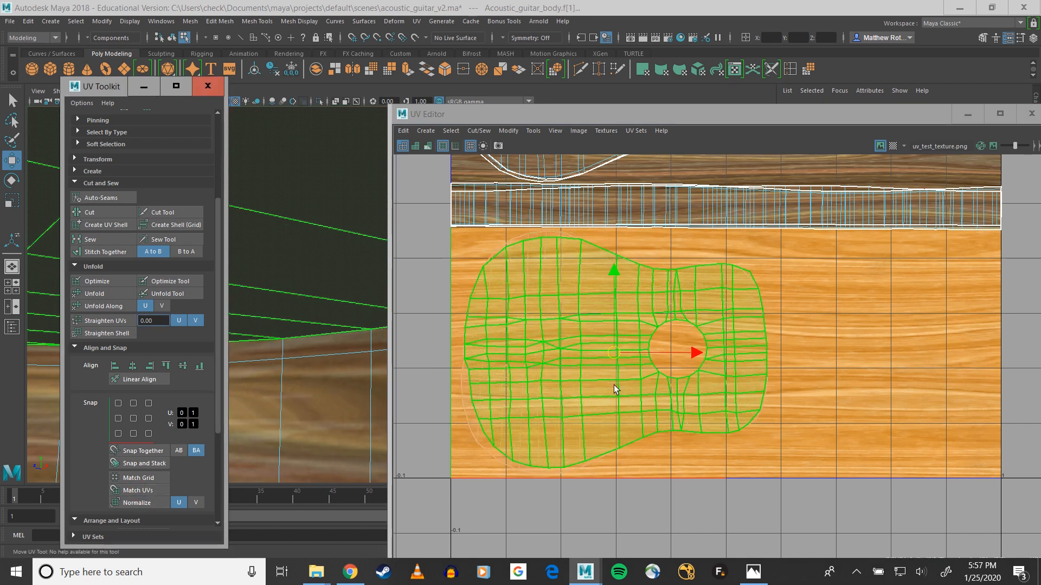
pyautogui.keyDown('alt'); pyautogui.moveTo(330, 388); pyautogui.dragTo(362, 370); pyautogui.keyUp('alt')
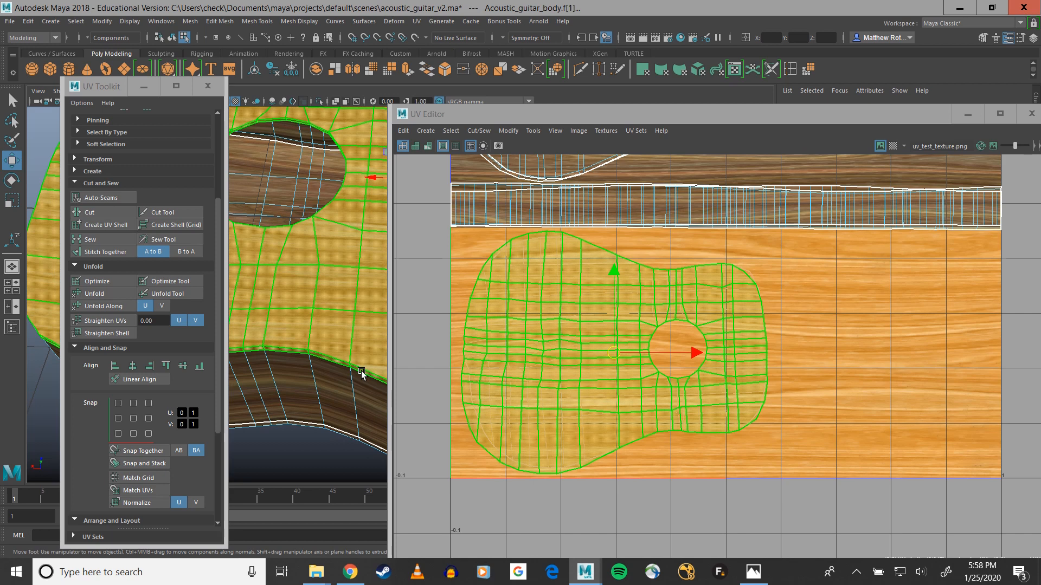
pyautogui.click(346, 422)
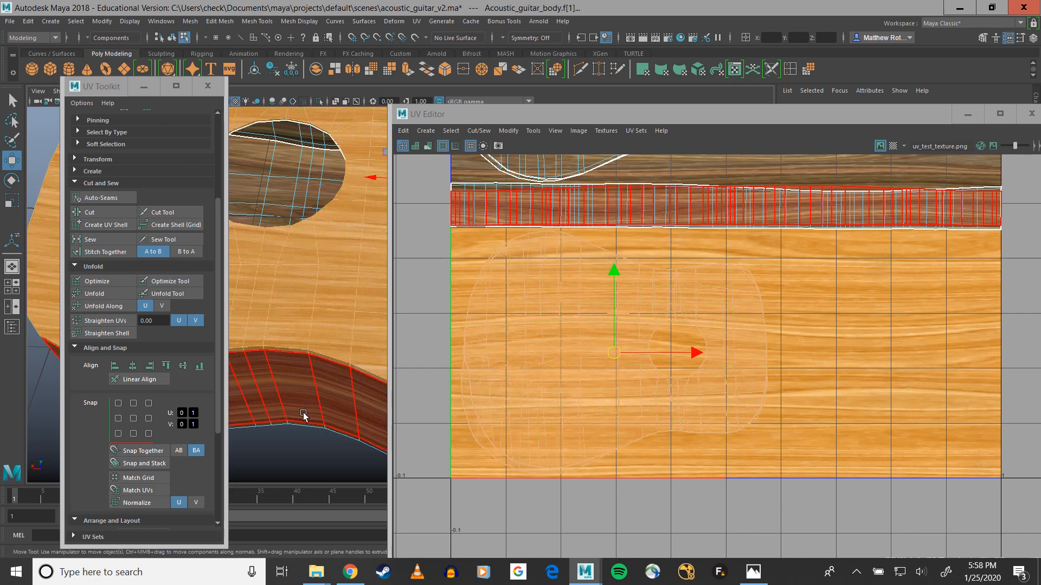
pyautogui.click(268, 443)
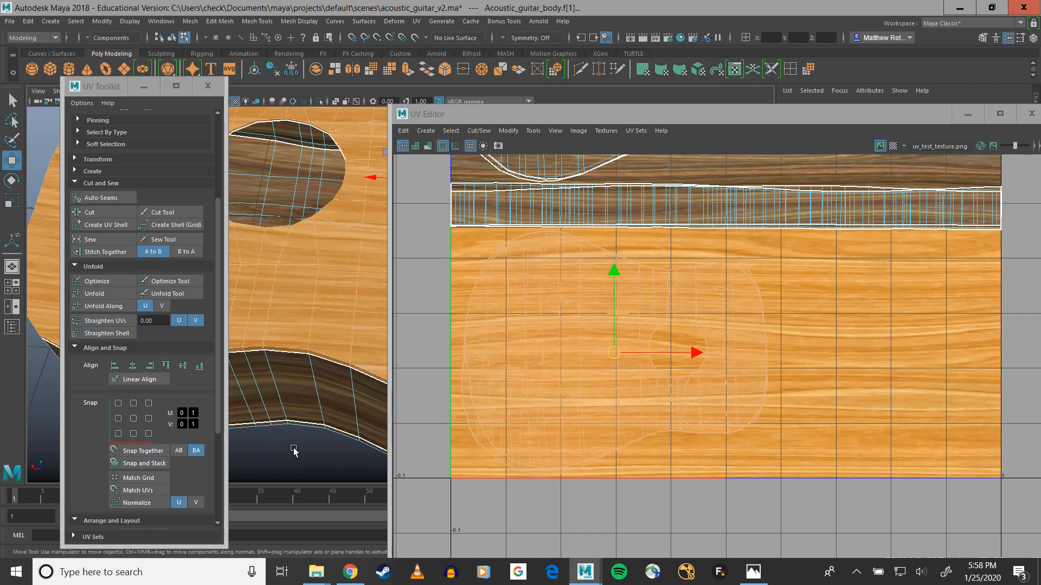
pyautogui.click(301, 418)
# Select both sound-hole shells on the light wood and stack them with Stack Shells.
pyautogui.scroll(-5, 86, 424)
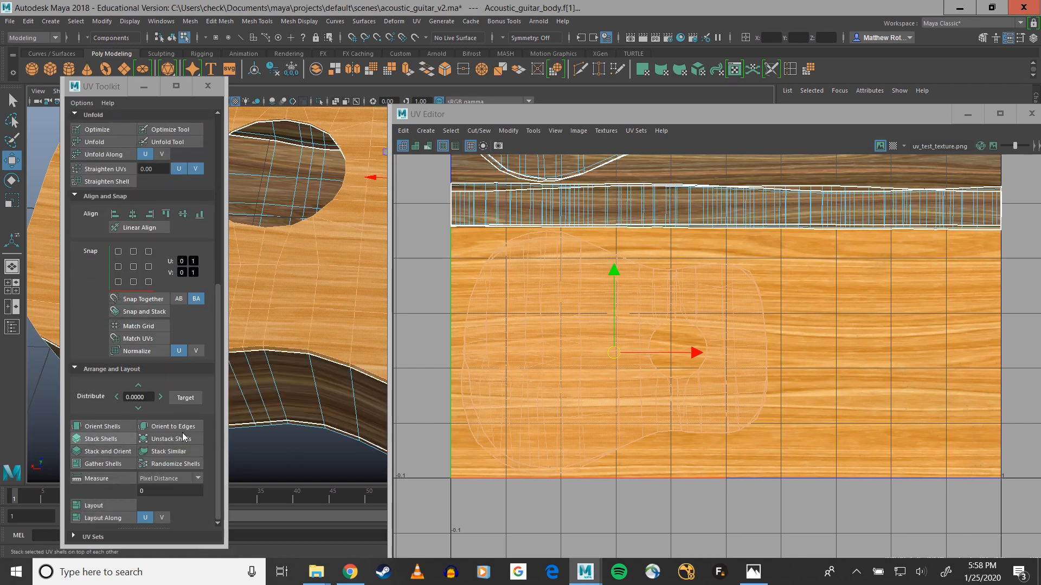
pyautogui.click(664, 382)
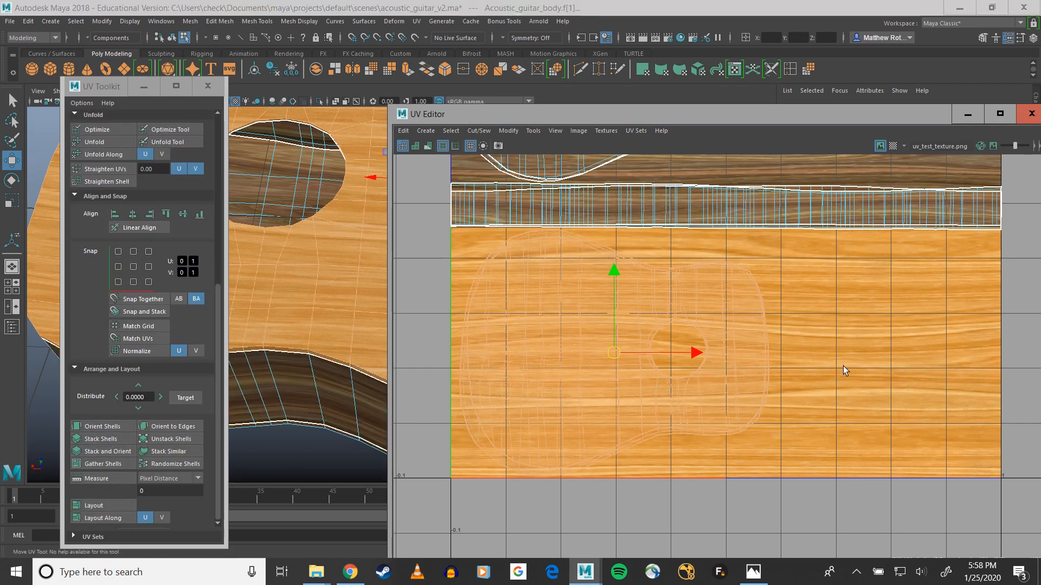
pyautogui.moveTo(717, 360); pyautogui.dragTo(708, 362)
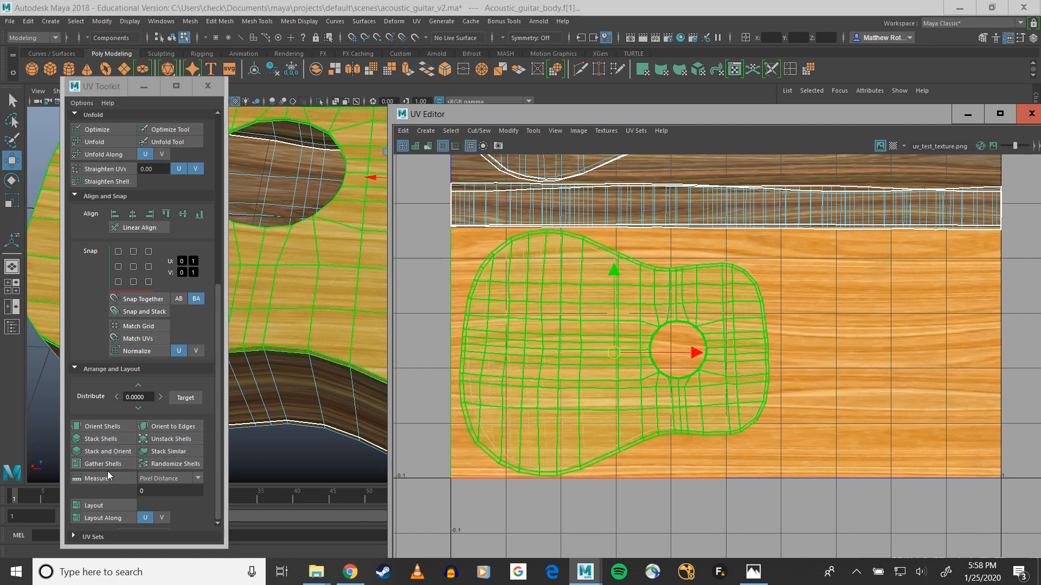
pyautogui.click(109, 437)
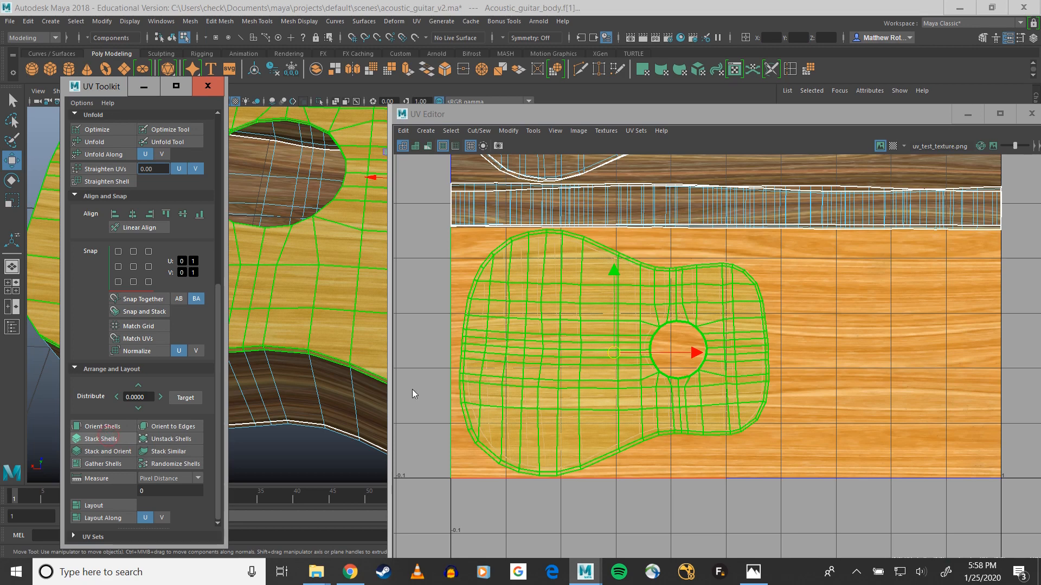
# Select the overlapping side strip shells in the middle of the texture and apply Stack Shells.
pyautogui.keyDown('alt'); pyautogui.moveTo(839, 271); pyautogui.dragTo(821, 308, button='middle'); pyautogui.keyUp('alt')
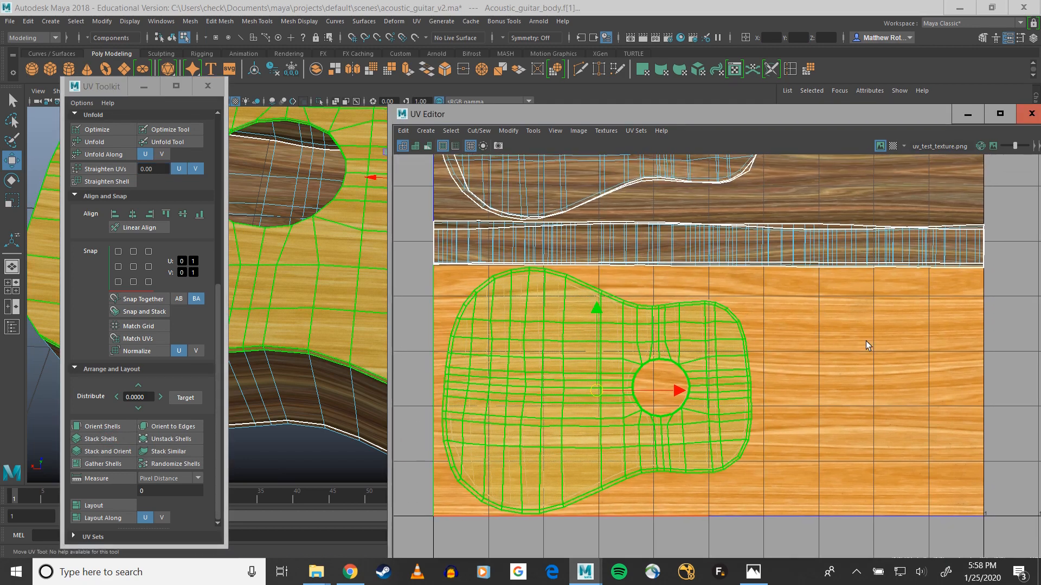
pyautogui.click(868, 346)
pyautogui.click(836, 242)
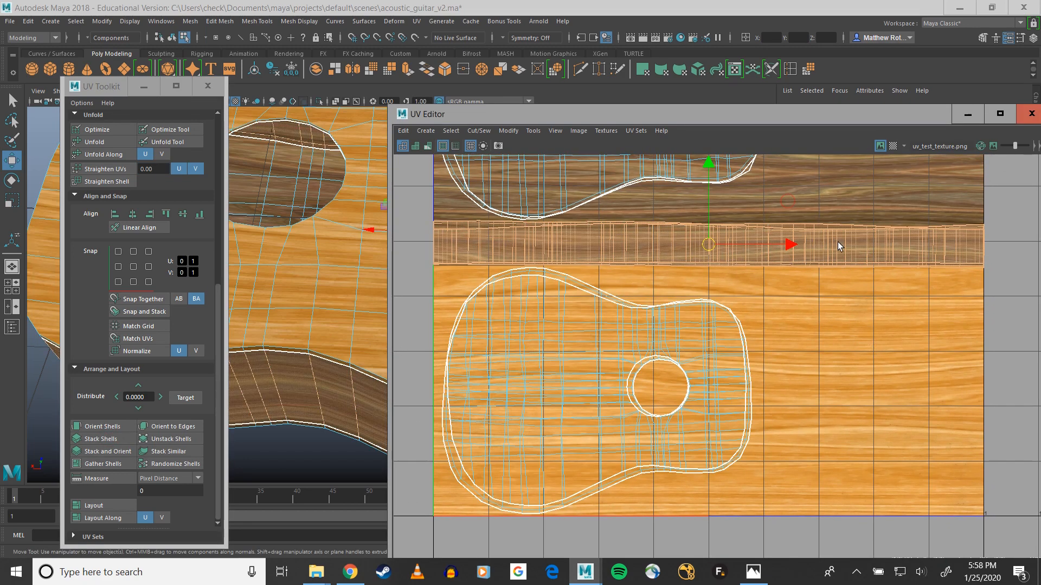
pyautogui.click(99, 440)
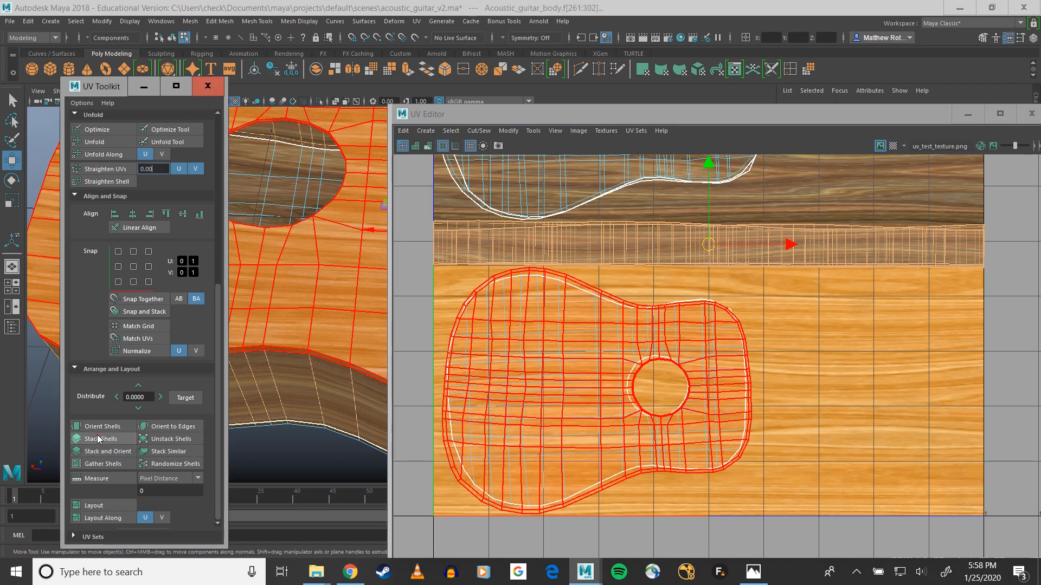
# Select both overlapping back shells on the dark wood and apply Stack Shells.
pyautogui.keyDown('alt'); pyautogui.moveTo(942, 298); pyautogui.dragTo(916, 453, button='middle'); pyautogui.keyUp('alt')
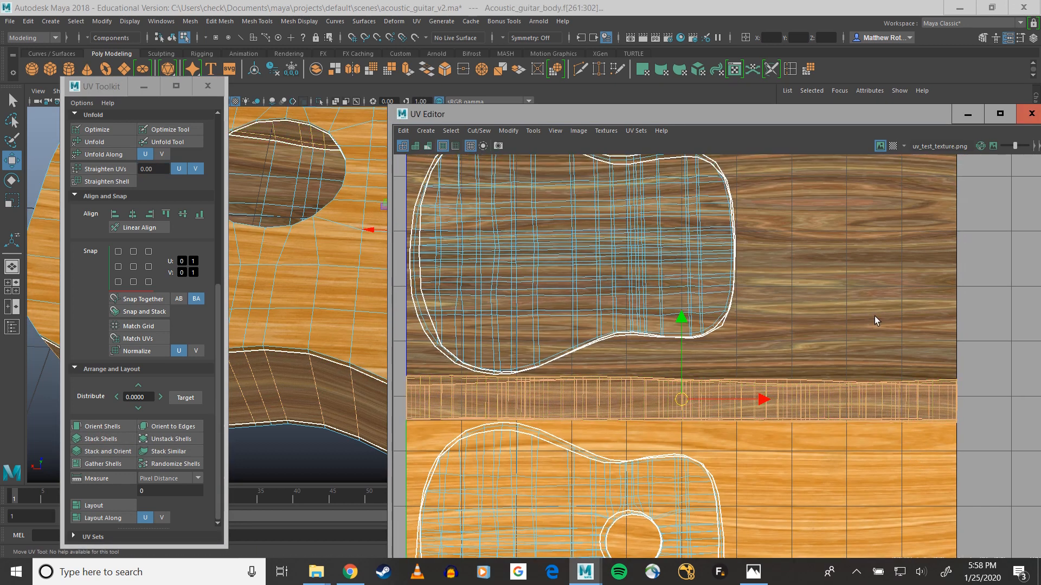
pyautogui.keyDown('alt'); pyautogui.moveTo(827, 249); pyautogui.dragTo(845, 313, button='middle'); pyautogui.keyUp('alt')
pyautogui.click(643, 311)
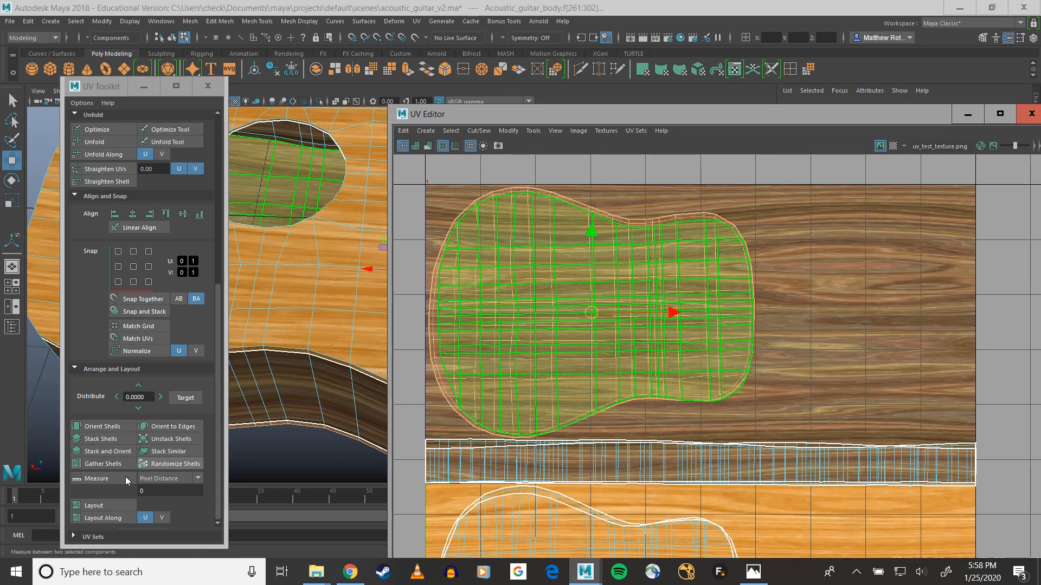
pyautogui.click(567, 379)
# Return the guitar body to object mode, deselect it, and close the UV Editor and UV Toolkit.
pyautogui.scroll(-4, 884, 363)
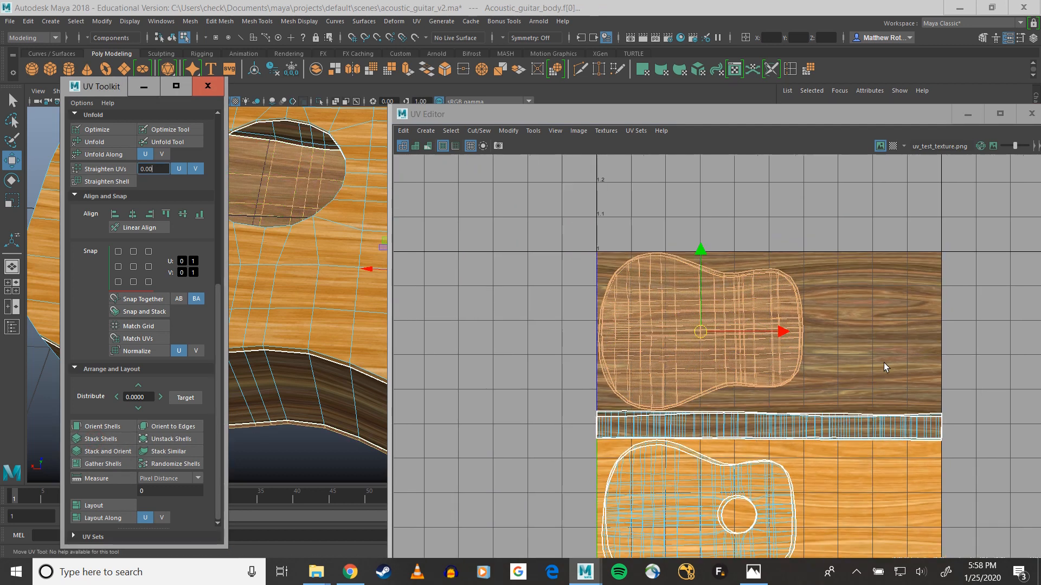
pyautogui.scroll(-1, 883, 363)
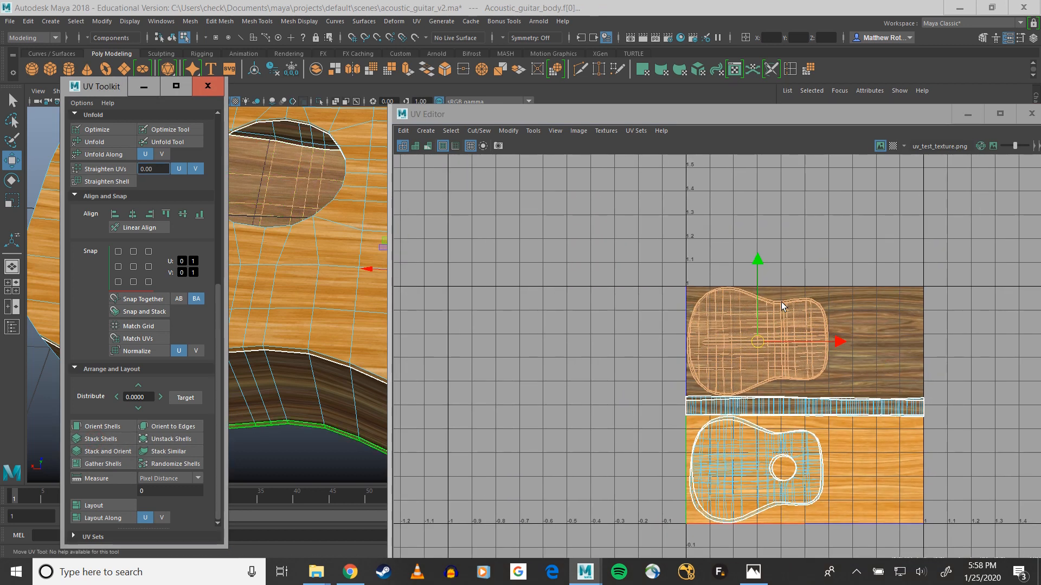
pyautogui.scroll(-1, 910, 333)
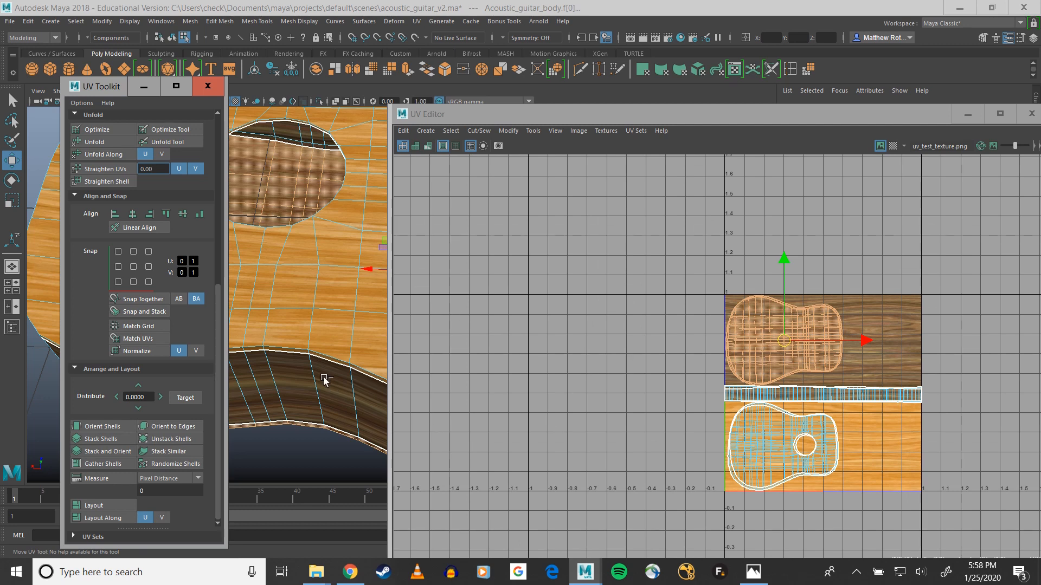
pyautogui.scroll(-5, 326, 381)
pyautogui.keyDown('alt'); pyautogui.moveTo(343, 364); pyautogui.dragTo(315, 345); pyautogui.keyUp('alt')
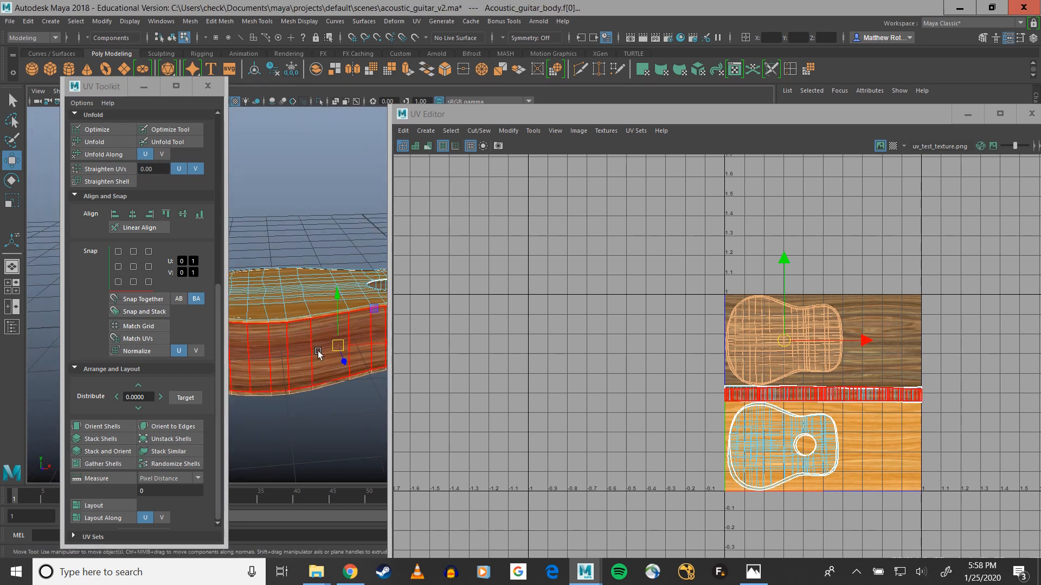
pyautogui.moveTo(301, 276); pyautogui.dragTo(356, 265, button='right')
pyautogui.click(370, 399)
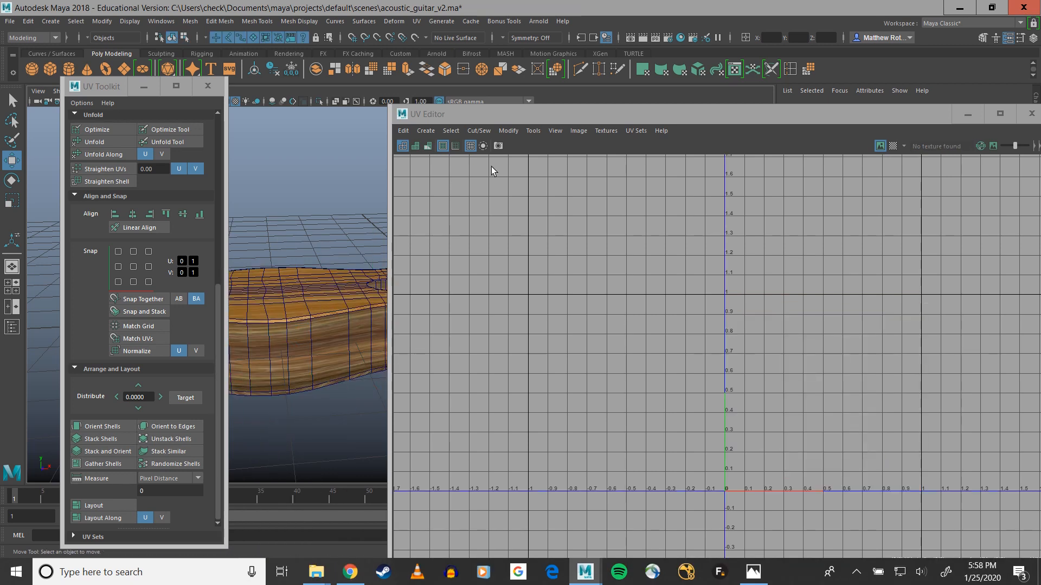
pyautogui.click(1031, 113)
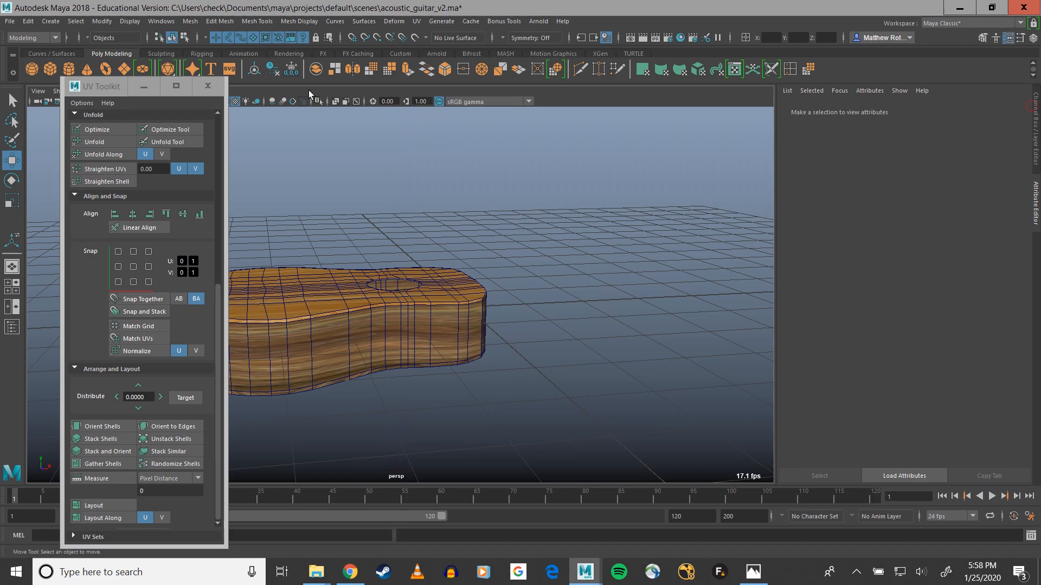
pyautogui.click(208, 86)
# Hide the wireframe over the shaded guitar body and inspect the wood grain on its front, side and lower rim.
pyautogui.scroll(3, 544, 410)
pyautogui.keyDown('alt'); pyautogui.moveTo(530, 410); pyautogui.dragTo(446, 371); pyautogui.keyUp('alt')
pyautogui.keyDown('alt'); pyautogui.moveTo(438, 277); pyautogui.dragTo(458, 298, button='middle'); pyautogui.keyUp('alt')
pyautogui.press('f')
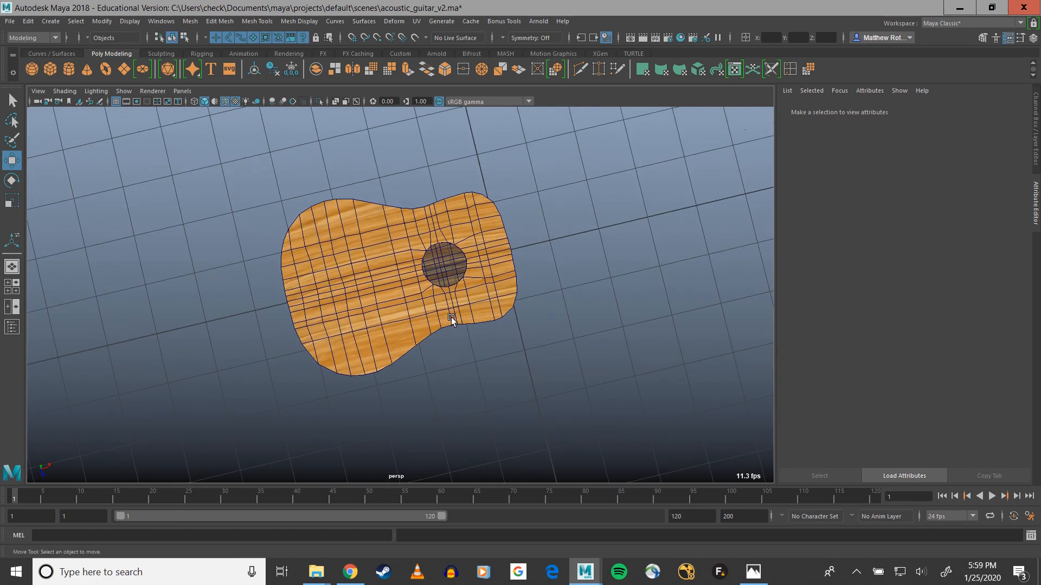
pyautogui.scroll(3, 451, 320)
pyautogui.click(225, 102)
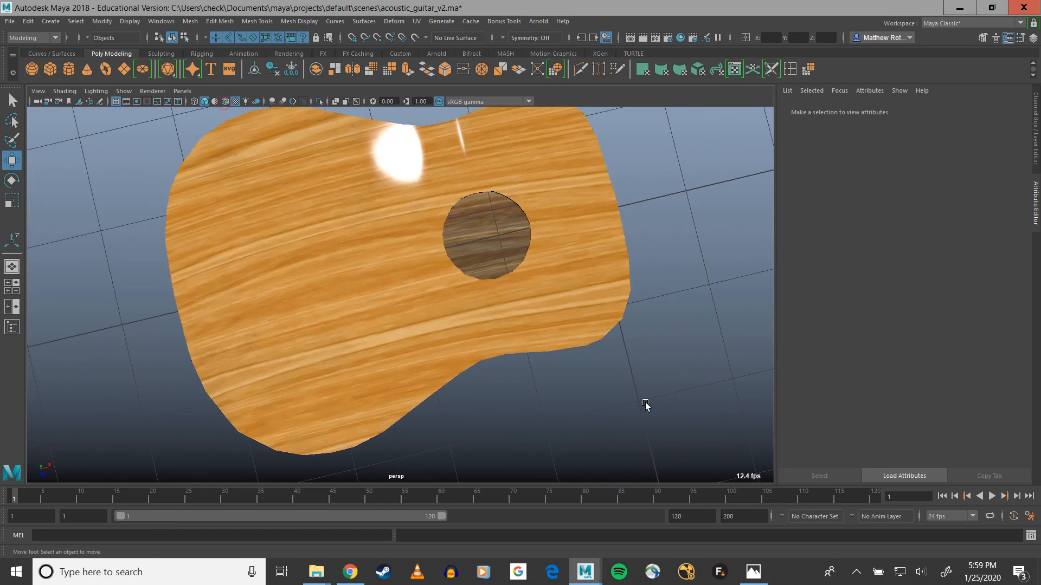
pyautogui.keyDown('alt'); pyautogui.moveTo(645, 406); pyautogui.dragTo(608, 390); pyautogui.keyUp('alt')
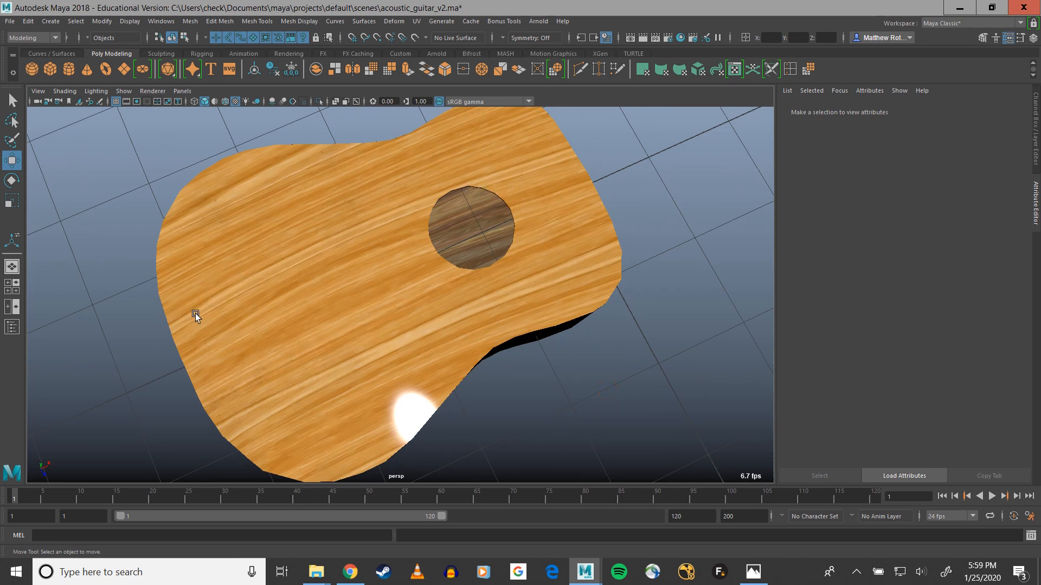
pyautogui.keyDown('alt'); pyautogui.moveTo(418, 426); pyautogui.dragTo(398, 263); pyautogui.keyUp('alt')
pyautogui.keyDown('alt'); pyautogui.moveTo(408, 285); pyautogui.dragTo(450, 419, button='right'); pyautogui.keyUp('alt')
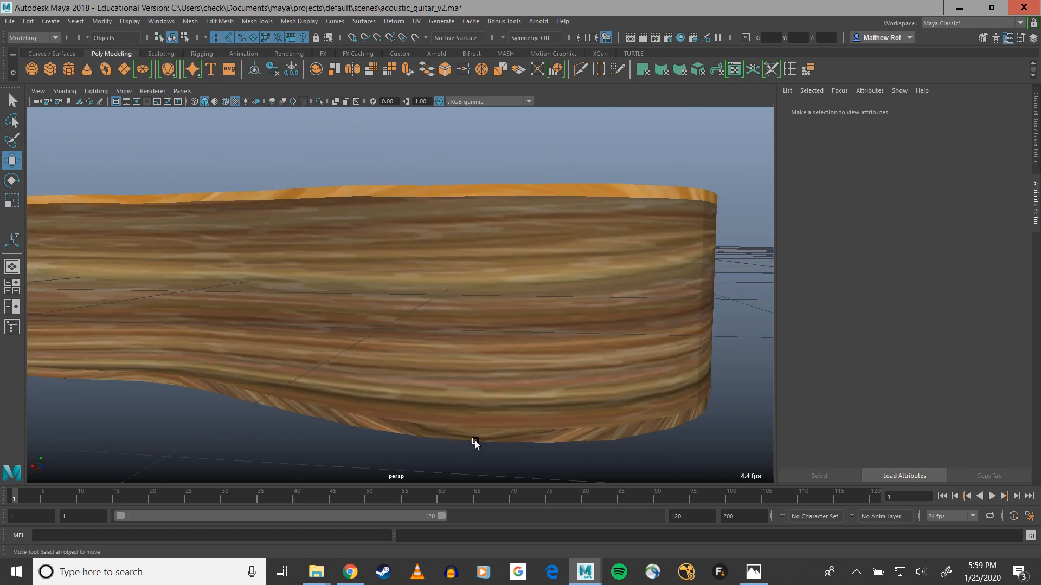
# Select the guitar body and reopen its UV layout in the UV Editor.
pyautogui.click(455, 402)
pyautogui.click(413, 22)
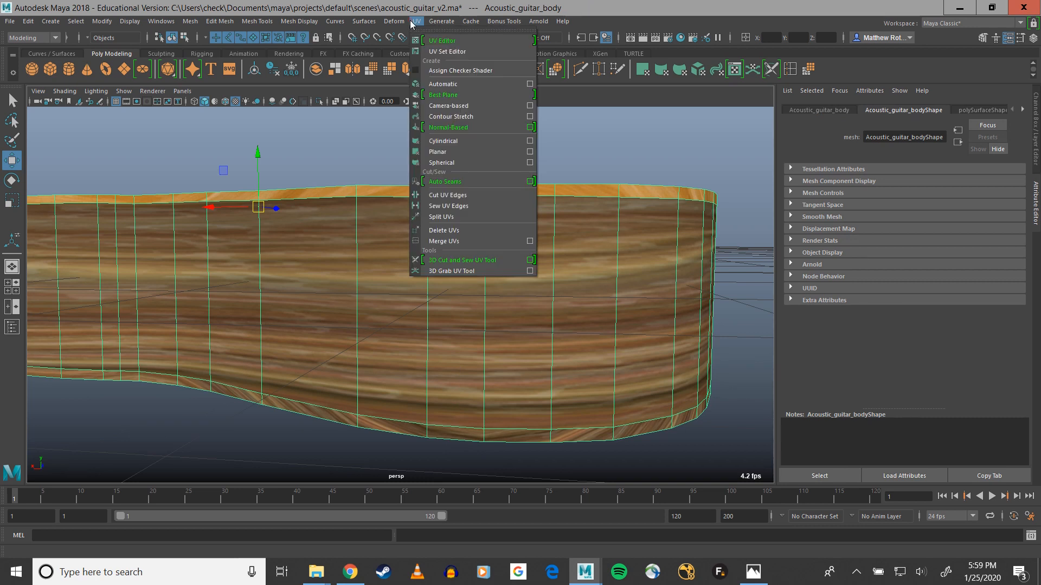
pyautogui.click(449, 41)
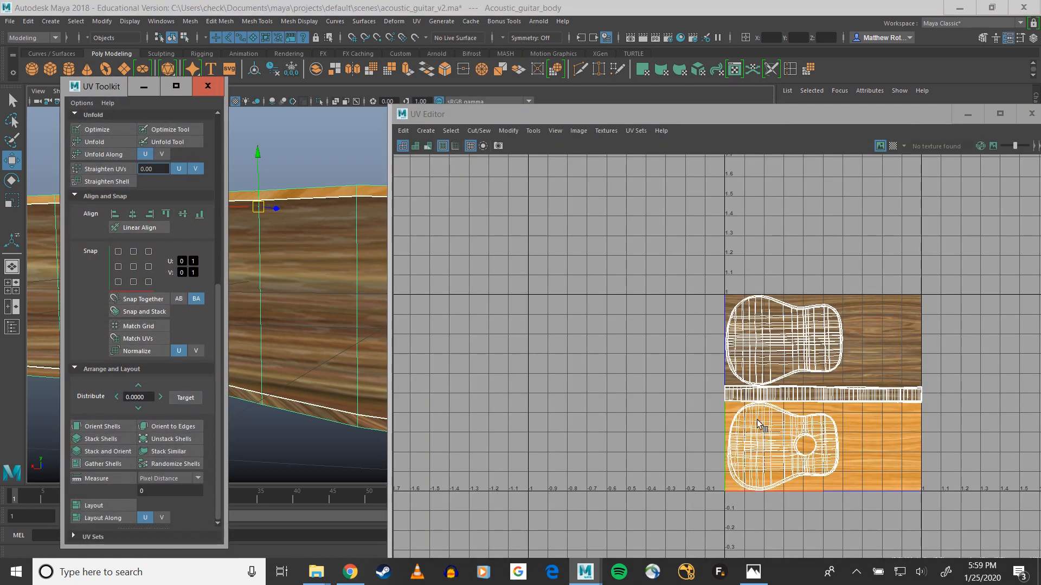
# Switch the guitar body to edge selection and select the outer edges along the lower rim of its side.
pyautogui.rightClick(338, 412)
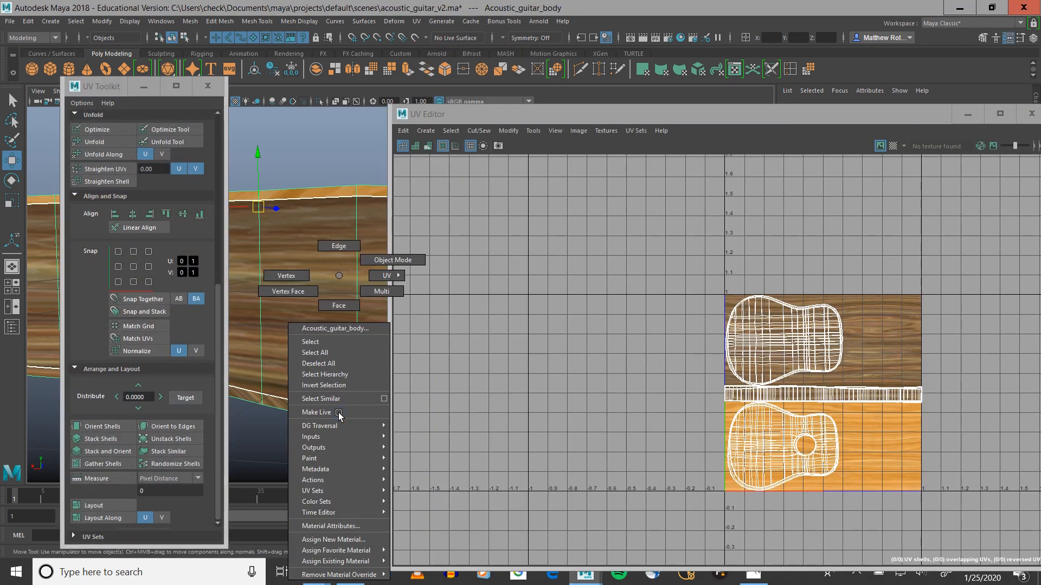
pyautogui.click(339, 246)
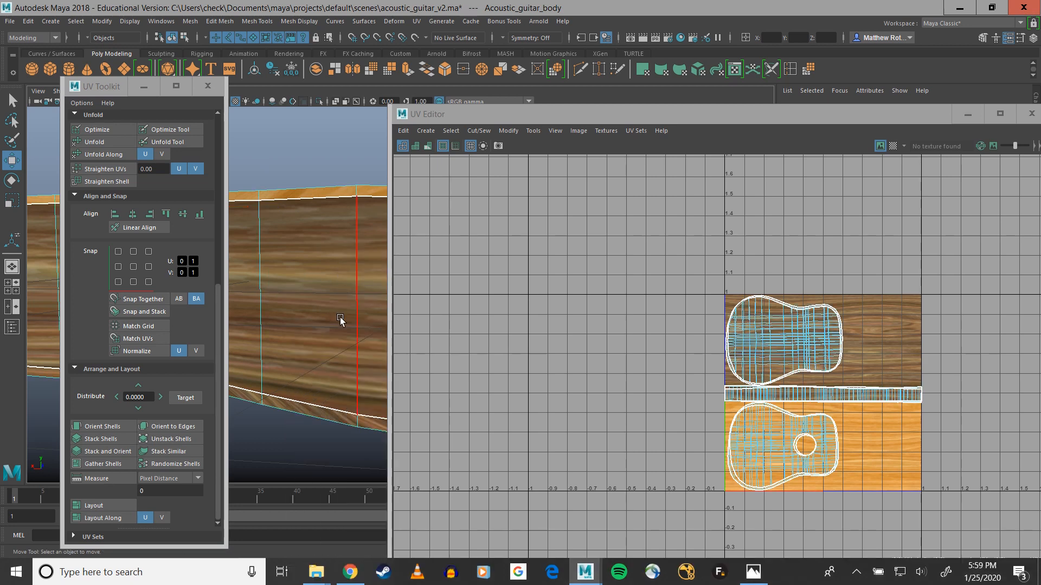
pyautogui.click(318, 420)
pyautogui.keyDown('shift'); pyautogui.click(257, 403); pyautogui.keyUp('shift')
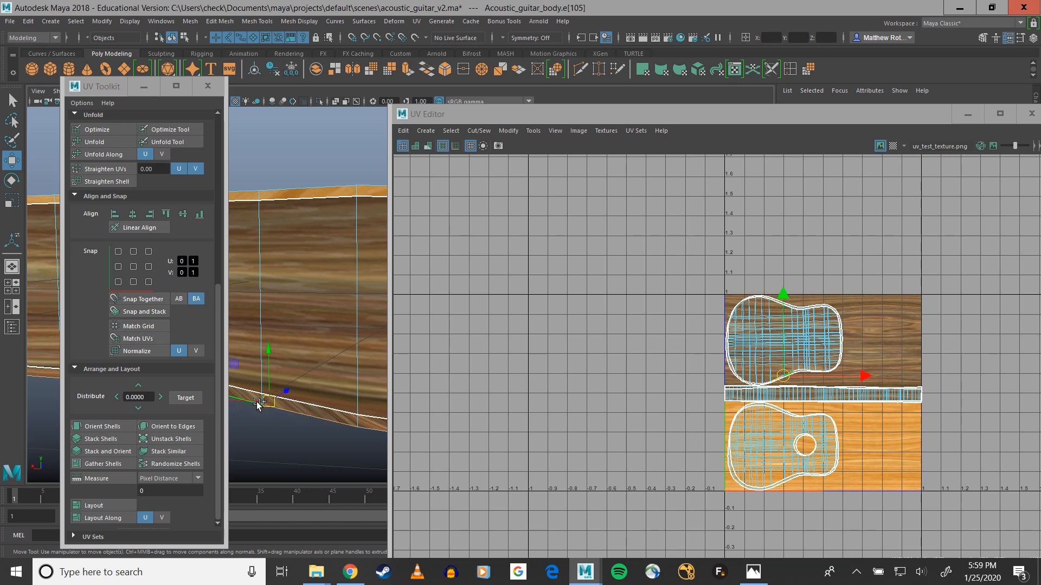
pyautogui.keyDown('alt'); pyautogui.moveTo(257, 403); pyautogui.dragTo(307, 371); pyautogui.keyUp('alt')
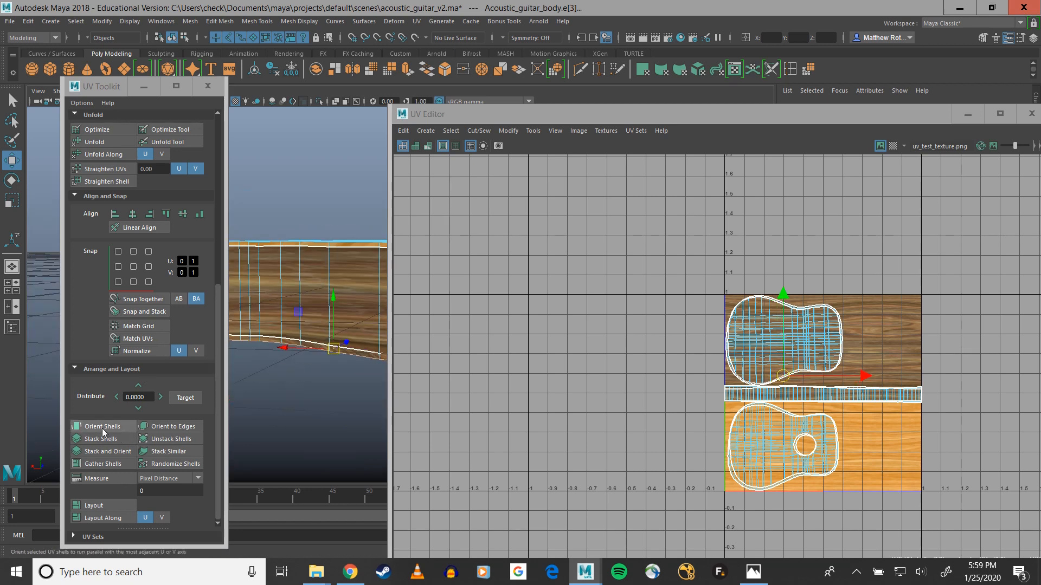
# Cut the UVs at the short lower-rim edge in line with the vertical seam of the guitar body's side.
pyautogui.scroll(3, 95, 233)
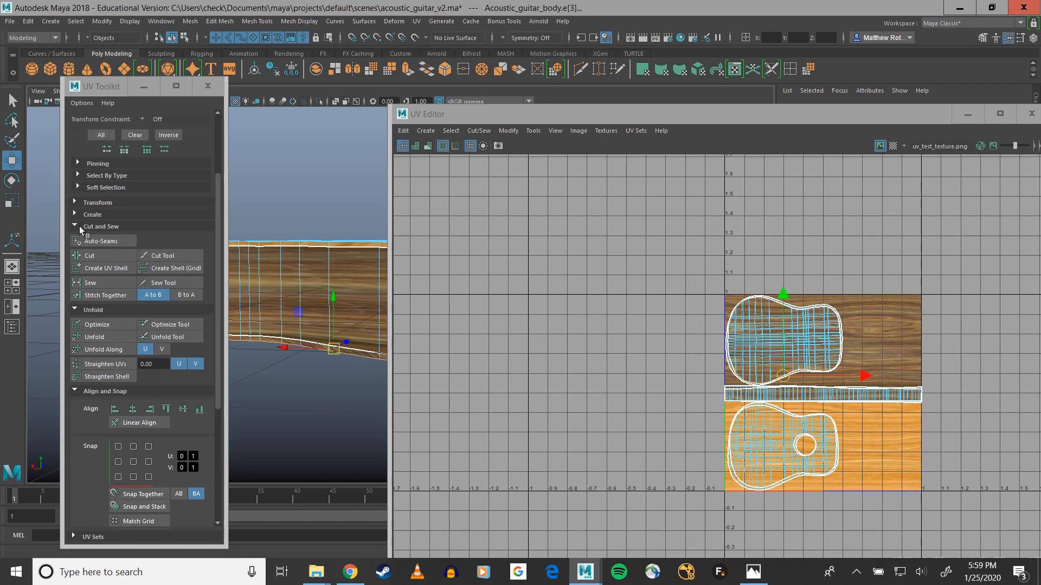
pyautogui.click(74, 226)
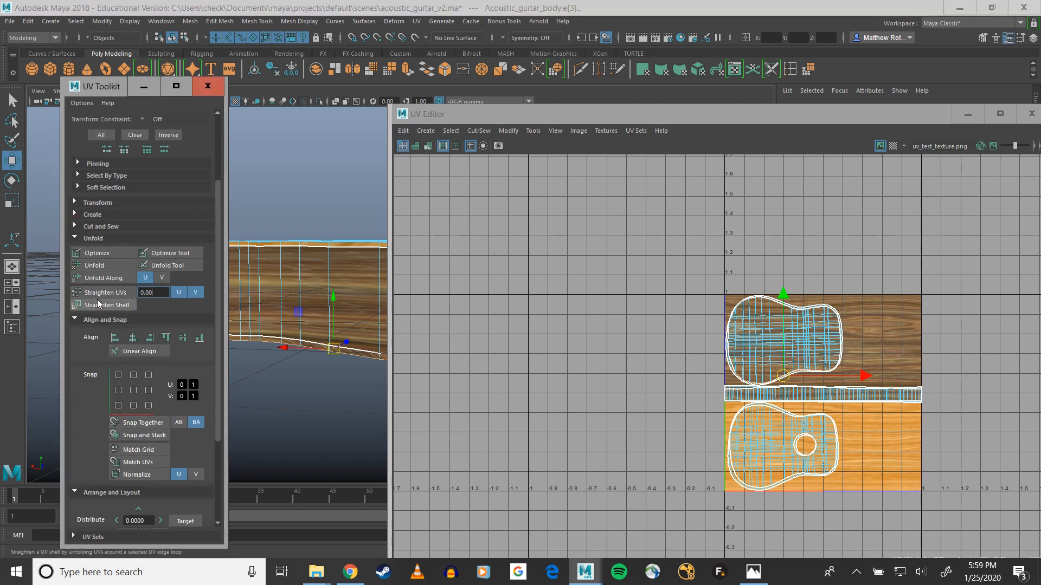
pyautogui.click(99, 228)
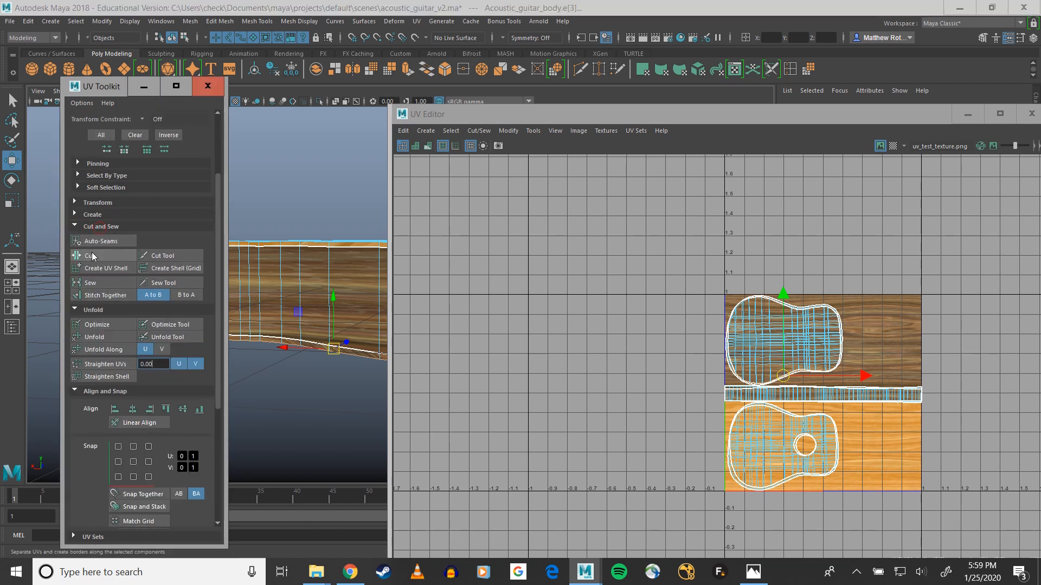
pyautogui.keyDown('alt'); pyautogui.moveTo(374, 401); pyautogui.dragTo(337, 329); pyautogui.keyUp('alt')
pyautogui.scroll(5, 324, 326)
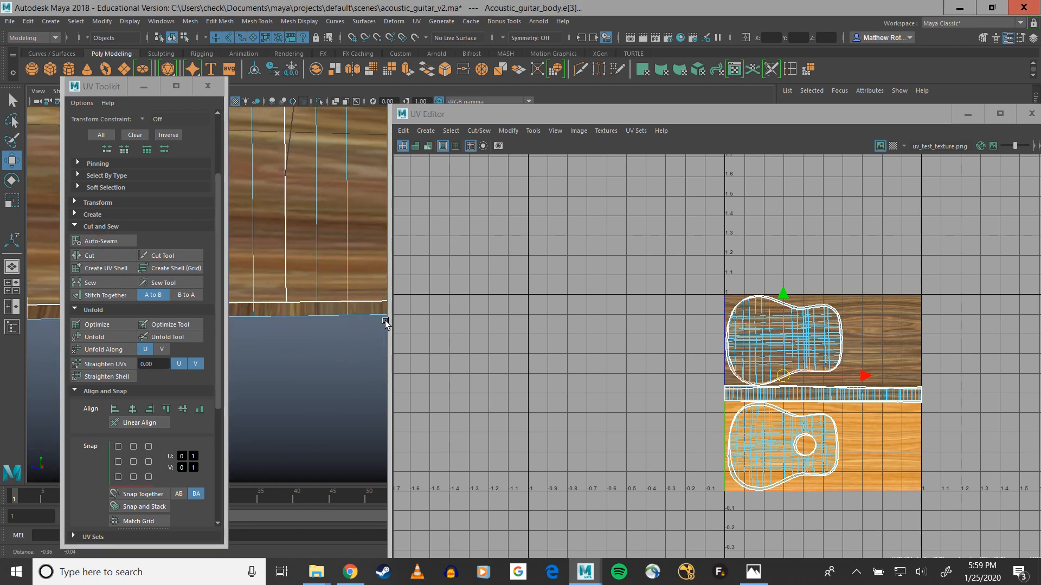
pyautogui.click(320, 323)
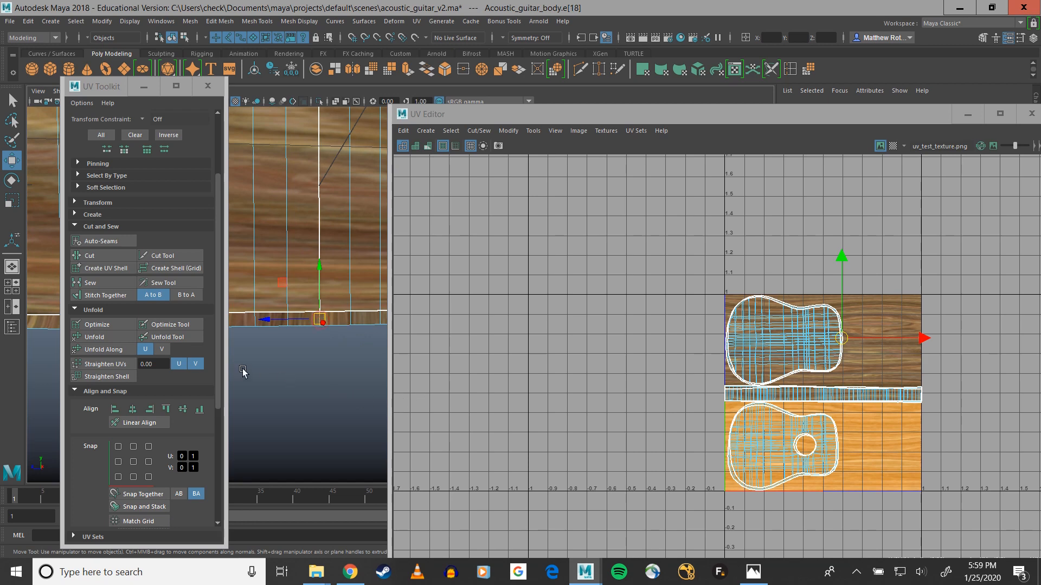
pyautogui.click(87, 256)
# Switch the guitar body to face selection and select the loop of faces around its lower rim.
pyautogui.rightClick(341, 324)
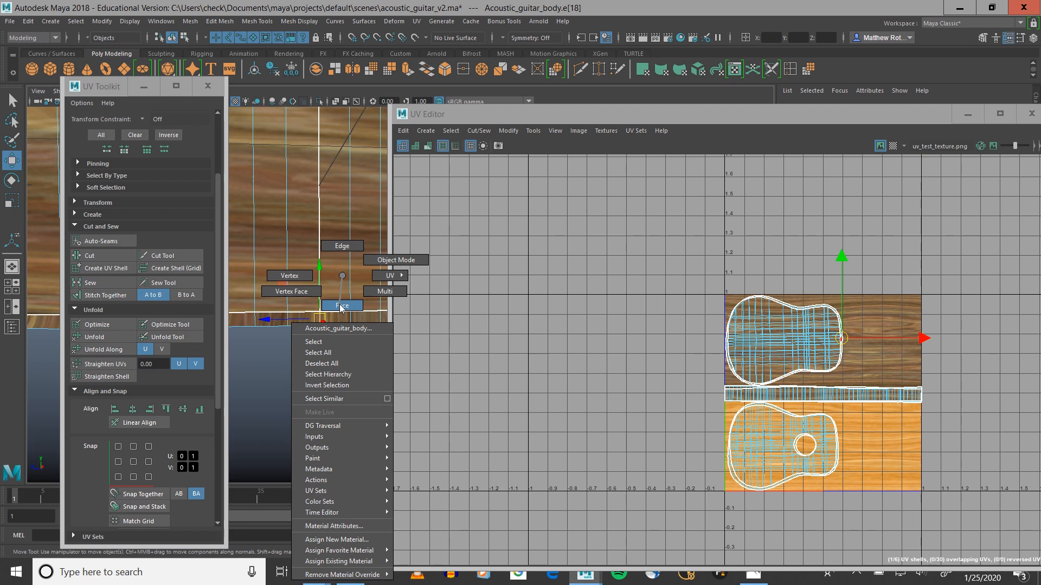
pyautogui.moveTo(341, 308); pyautogui.dragTo(342, 306, button='right')
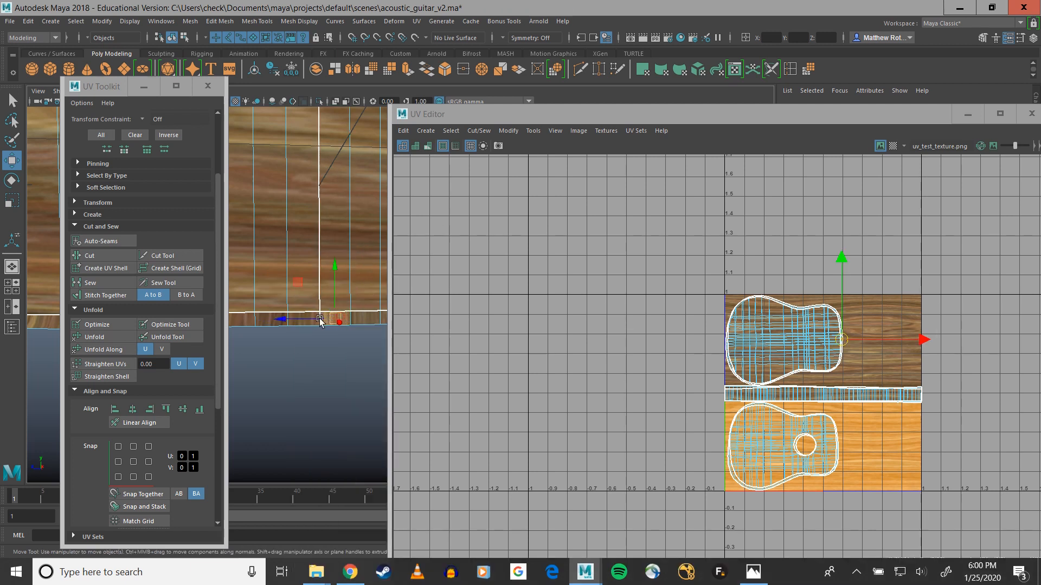
pyautogui.click(303, 320)
pyautogui.press('q')
pyautogui.doubleClick(300, 321)
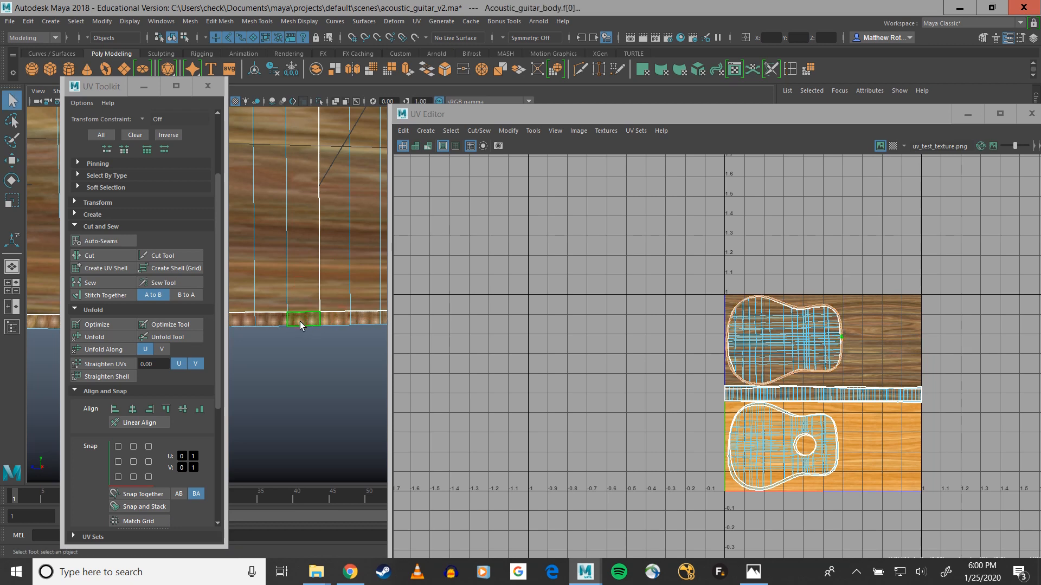
# Try unfolding the lower rim's UVs along U and shifting them across the dark wood area, and undo the shift.
pyautogui.scroll(5, 867, 355)
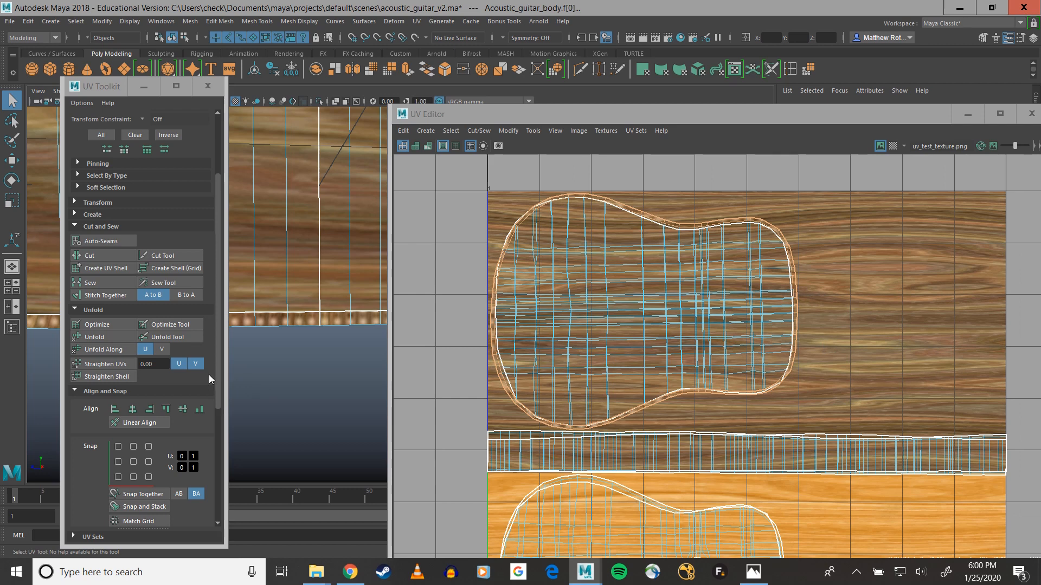
pyautogui.click(106, 347)
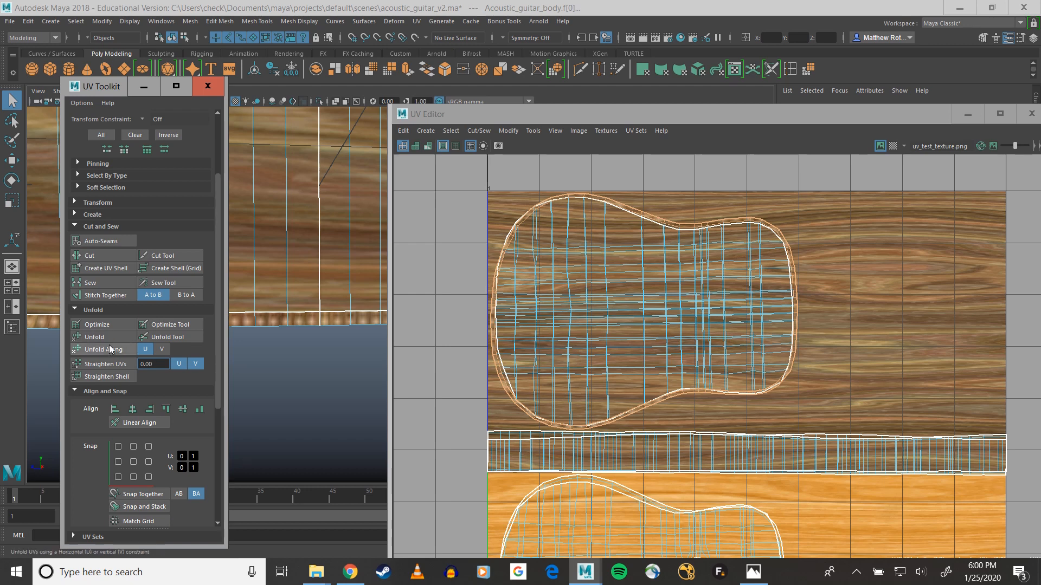
pyautogui.click(162, 349)
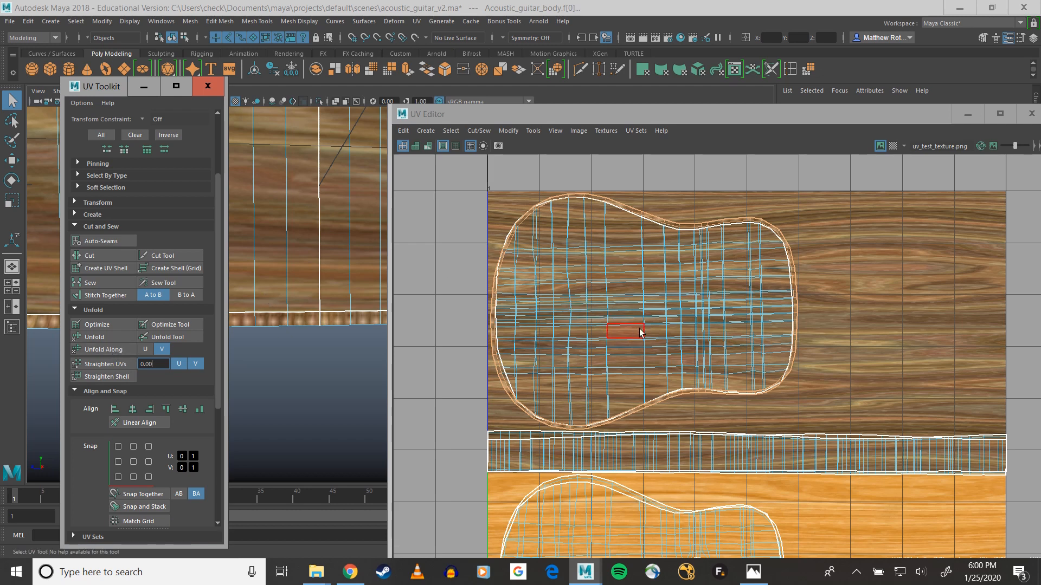
pyautogui.scroll(-2, 693, 337)
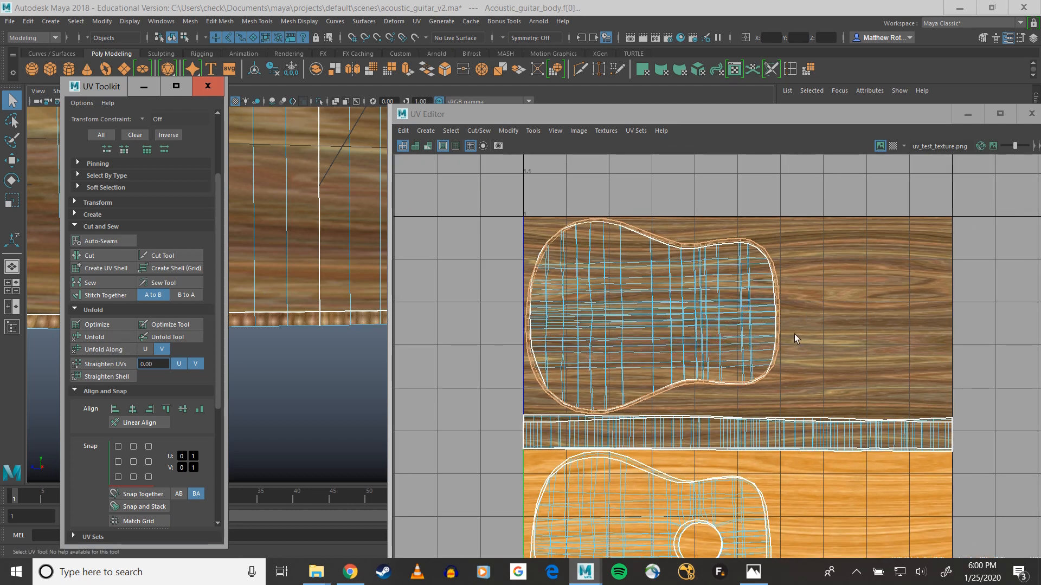
pyautogui.press('w')
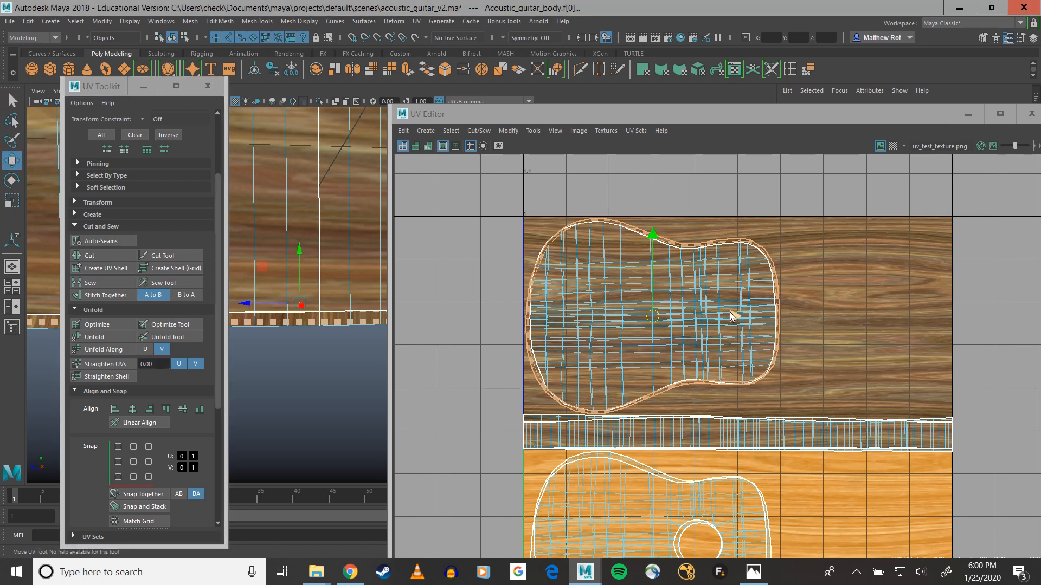
pyautogui.moveTo(731, 316); pyautogui.dragTo(899, 306)
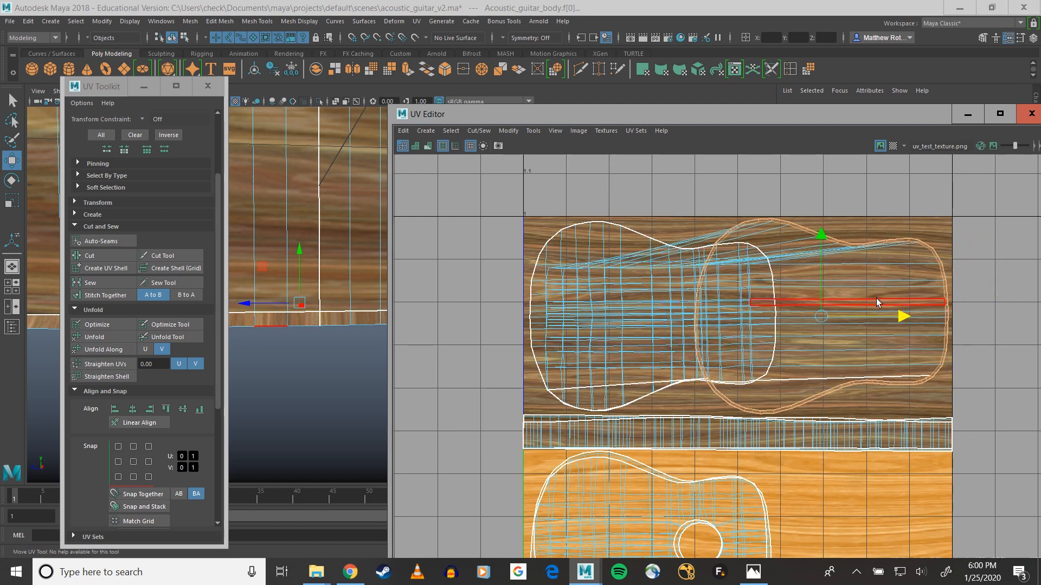
pyautogui.hotkey('ctrl', 'z')
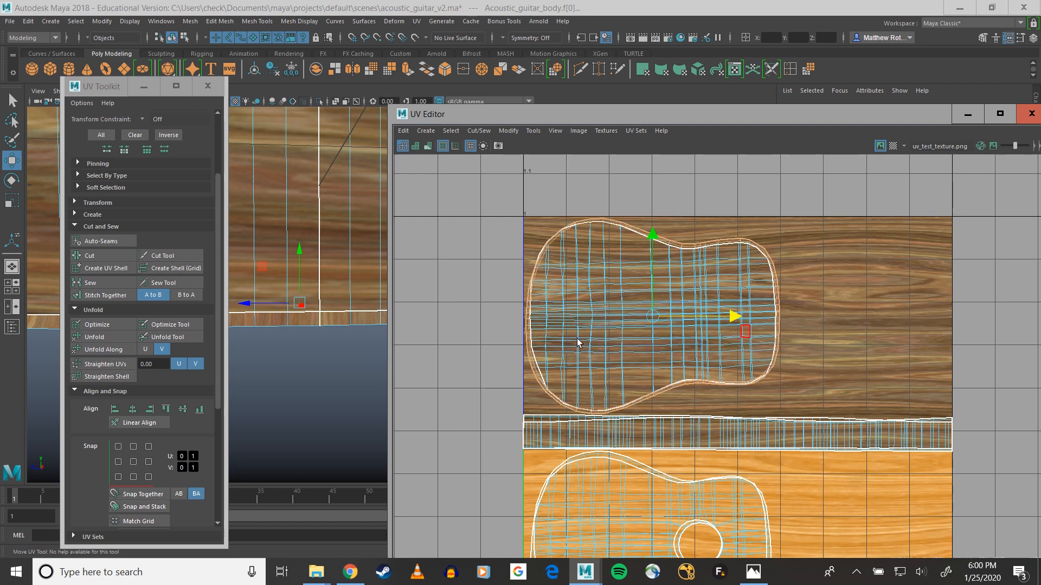
# Select the edge loop where the lower rim meets the underside and move the UV Editor aside to uncover the model.
pyautogui.keyDown('alt'); pyautogui.moveTo(318, 339); pyautogui.dragTo(304, 297); pyautogui.keyUp('alt')
pyautogui.keyDown('alt'); pyautogui.moveTo(306, 232); pyautogui.dragTo(331, 300, button='middle'); pyautogui.keyUp('alt')
pyautogui.moveTo(328, 258); pyautogui.dragTo(326, 234, button='right')
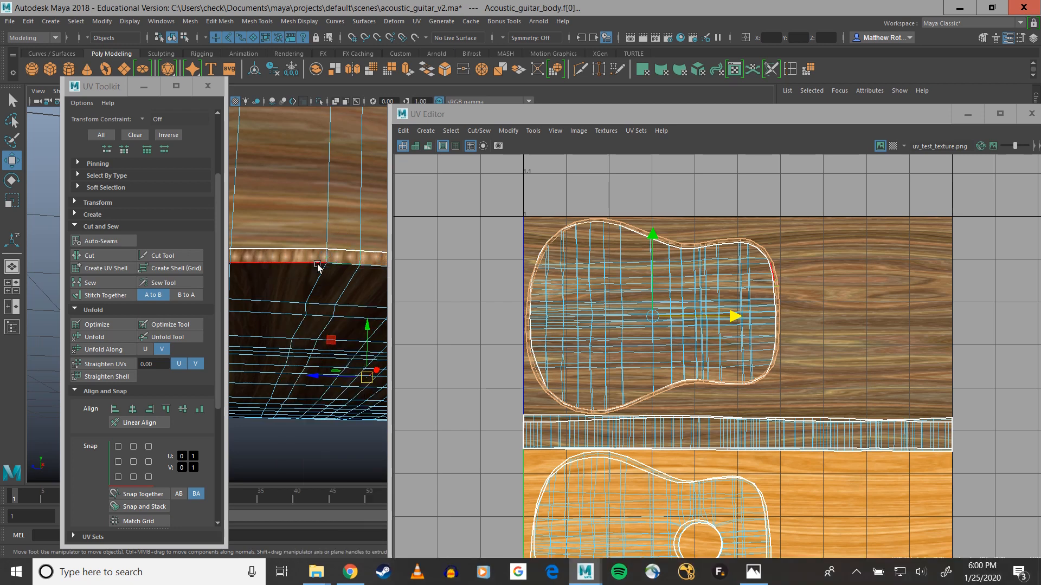
pyautogui.doubleClick(318, 264)
pyautogui.scroll(-5, 326, 263)
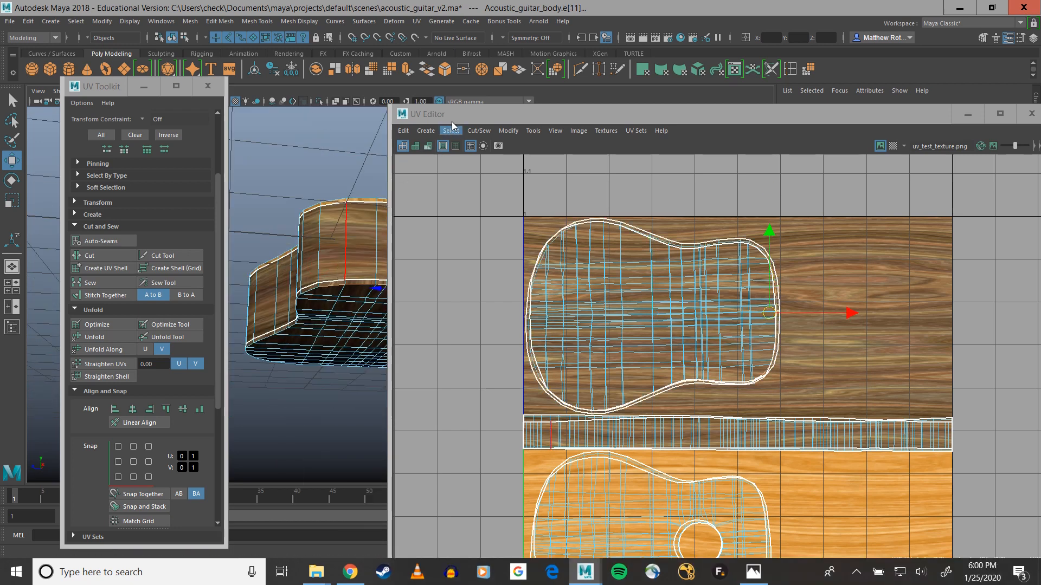
pyautogui.moveTo(451, 115); pyautogui.dragTo(560, 118)
pyautogui.scroll(4, 346, 353)
pyautogui.moveTo(345, 353)
pyautogui.keyDown('alt'); pyautogui.mouseDown()
pyautogui.moveTo(447, 325)
pyautogui.moveTo(348, 338)
pyautogui.mouseUp(); pyautogui.keyUp('alt')
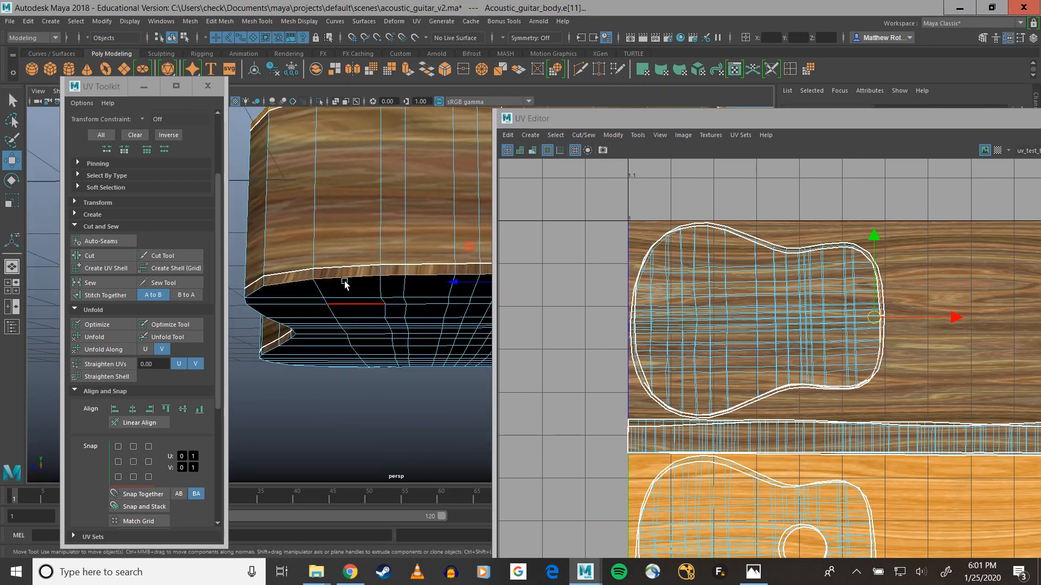
# Return to face selection and select the complete loop of narrow faces around the guitar body's lower rim.
pyautogui.moveTo(345, 276); pyautogui.dragTo(349, 306, button='right')
pyautogui.click(398, 271)
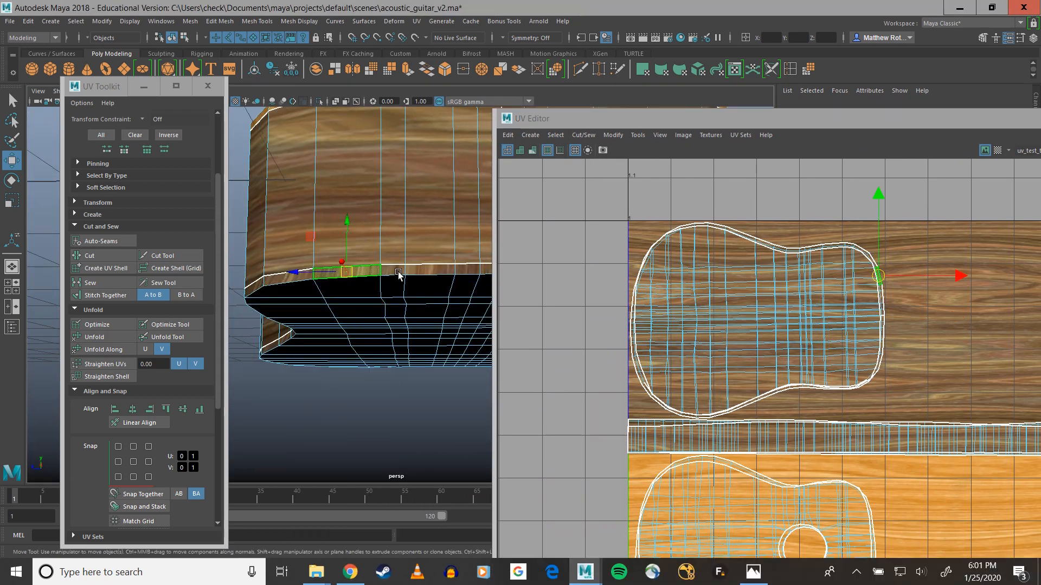
pyautogui.scroll(-5, 403, 298)
pyautogui.keyDown('alt'); pyautogui.moveTo(394, 298); pyautogui.dragTo(321, 338, button='middle'); pyautogui.keyUp('alt')
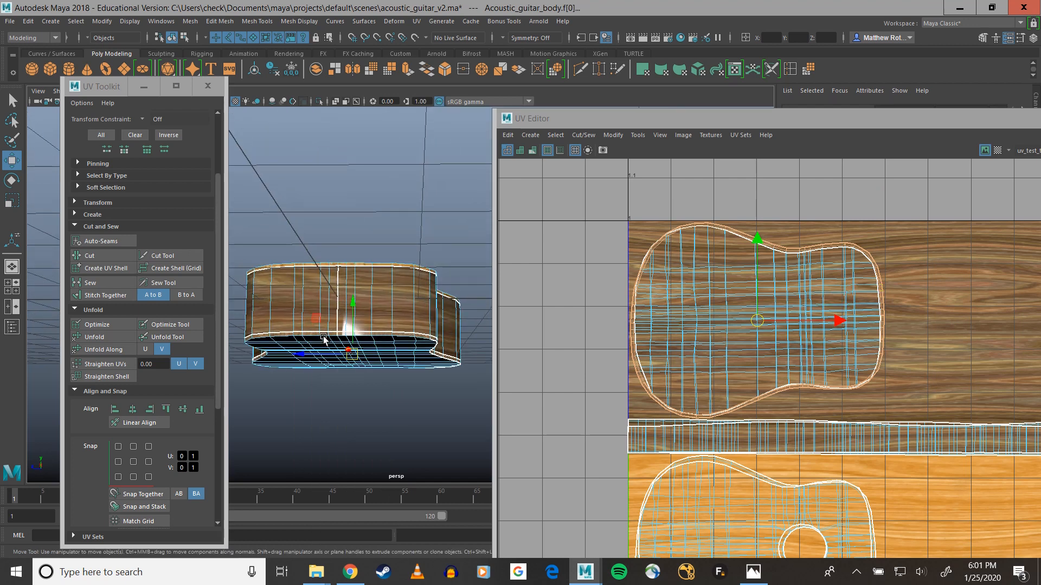
# Apply a cylindrical UV projection to the selected lower rim faces.
pyautogui.click(416, 21)
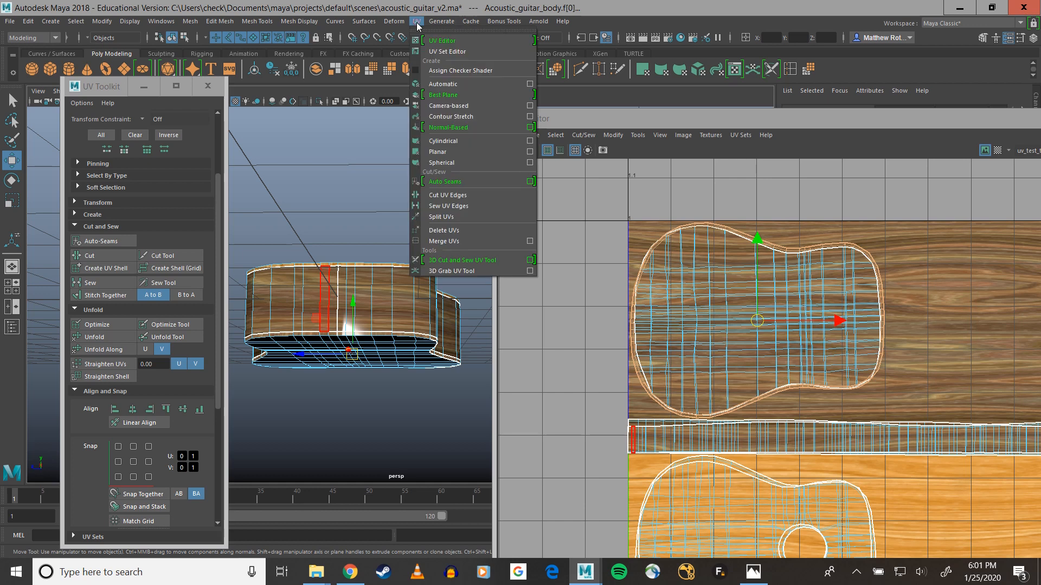
pyautogui.click(454, 141)
pyautogui.scroll(-4, 812, 406)
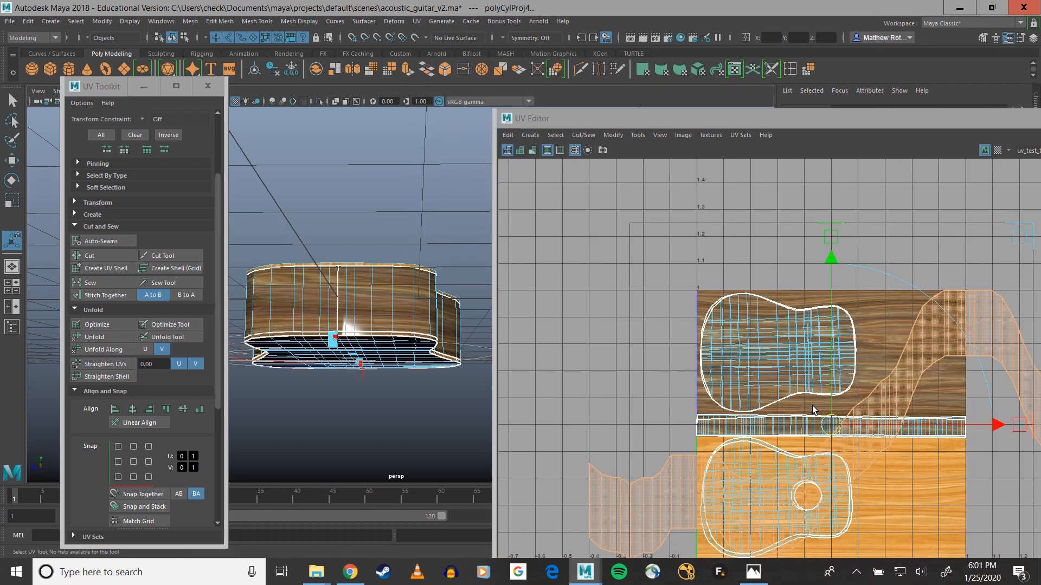
pyautogui.keyDown('alt'); pyautogui.moveTo(788, 371); pyautogui.dragTo(626, 286, button='middle'); pyautogui.keyUp('alt')
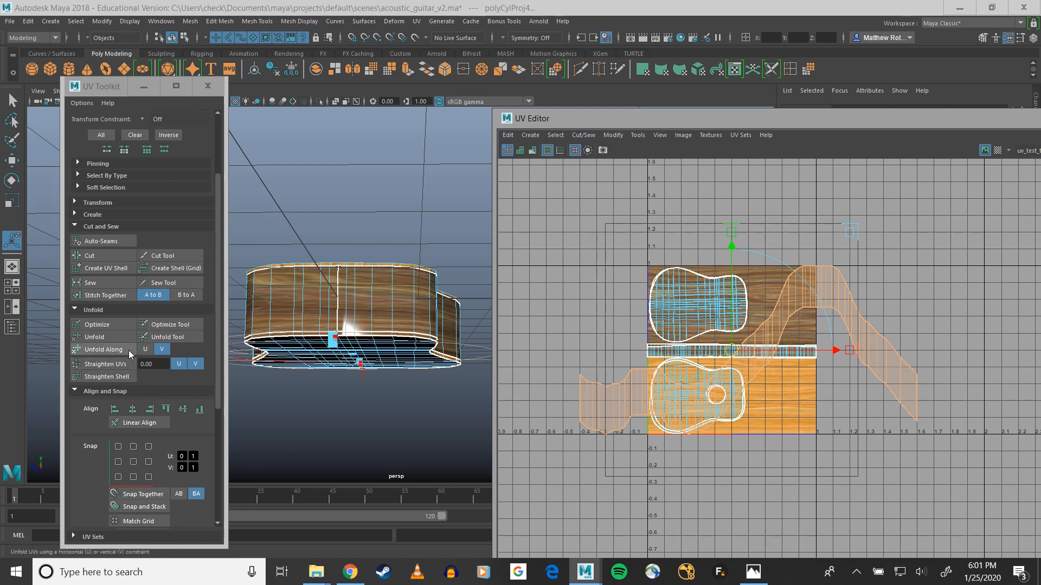
# Unfold the projected rim shell along U and normalize it into the 0-1 UV space.
pyautogui.click(144, 349)
pyautogui.click(106, 350)
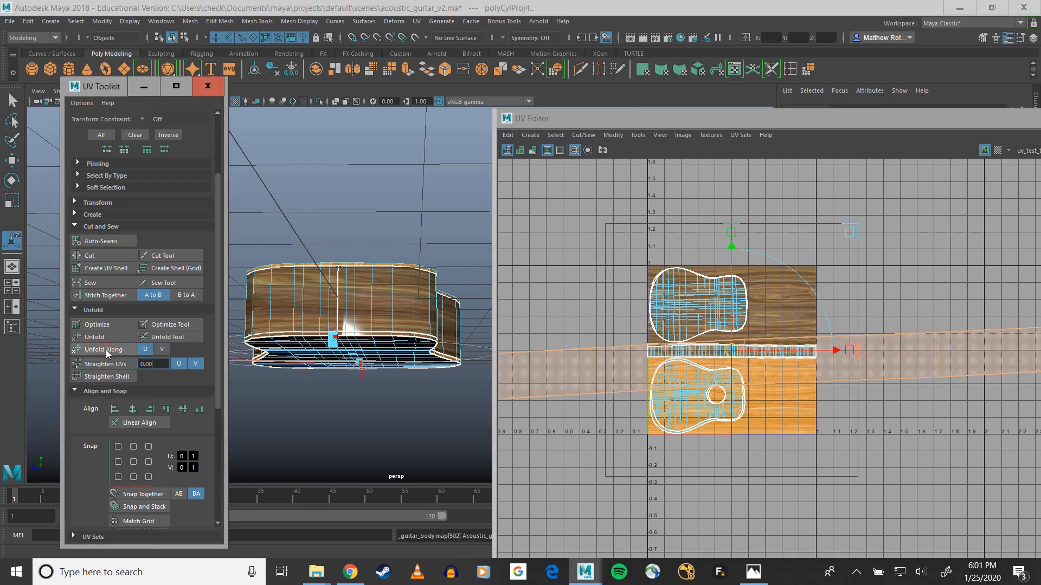
pyautogui.scroll(-3, 593, 353)
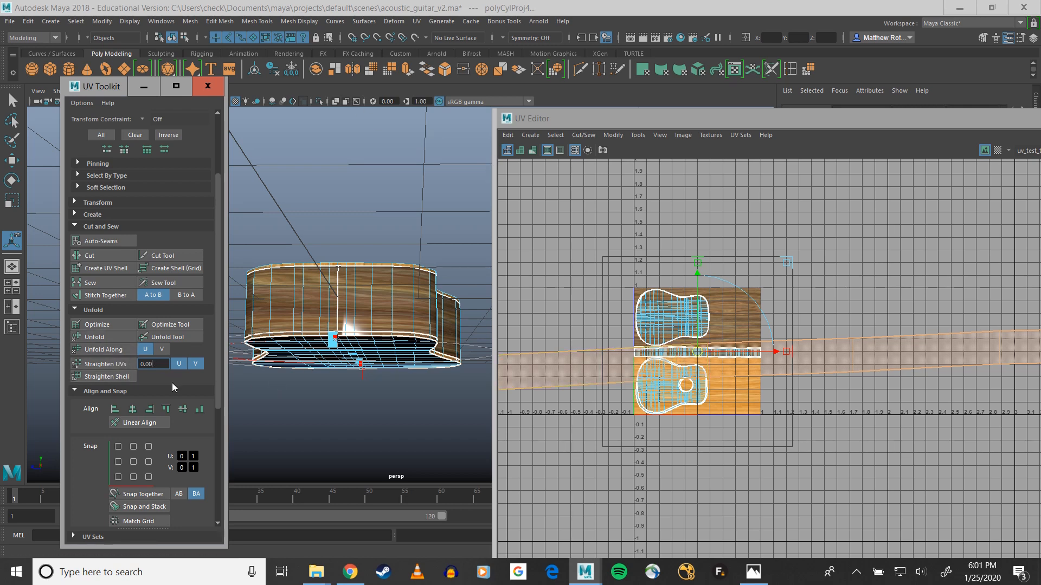
pyautogui.scroll(3, 173, 386)
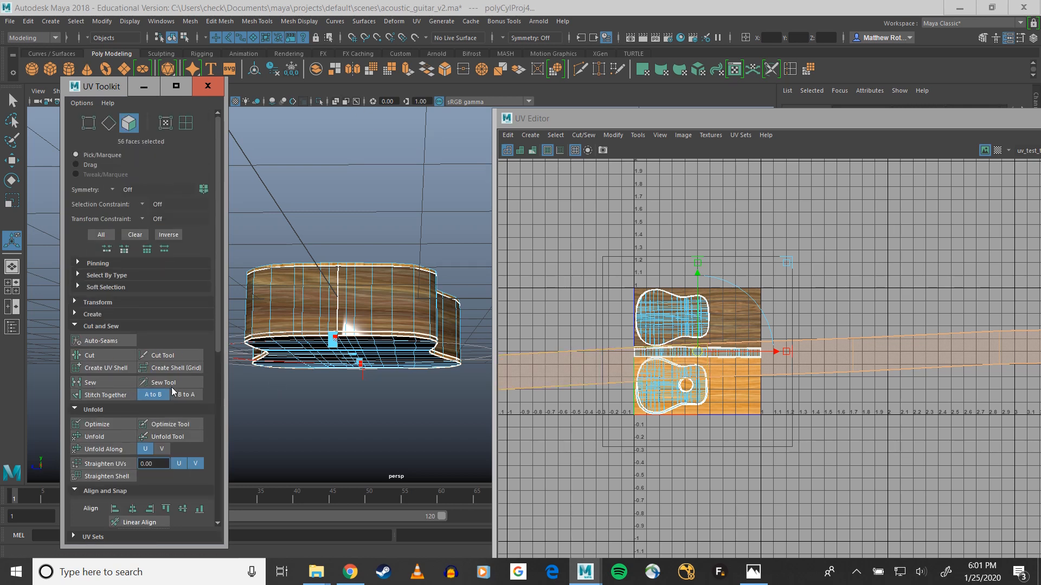
pyautogui.scroll(-7, 172, 392)
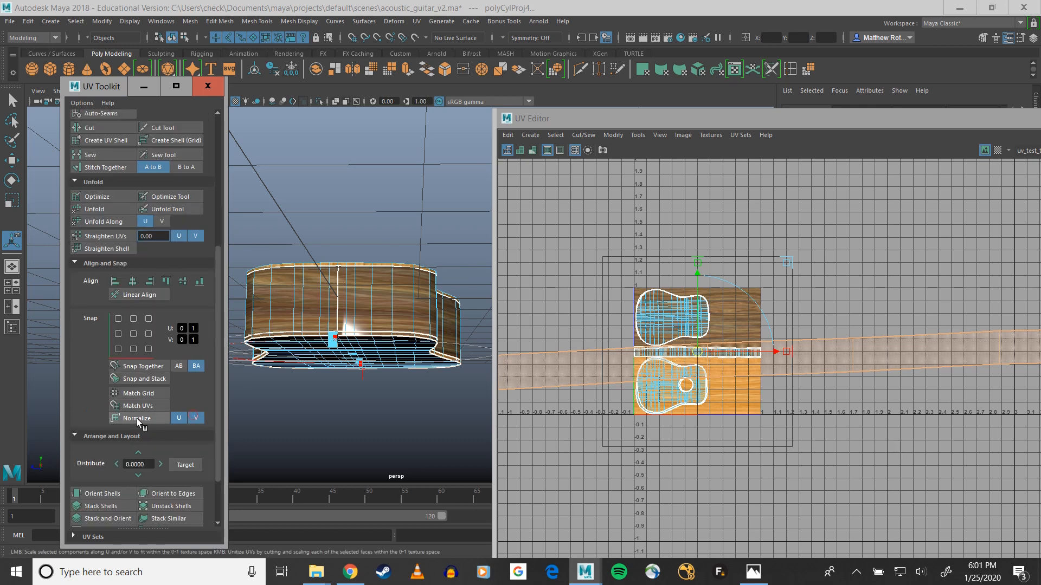
pyautogui.click(137, 419)
pyautogui.scroll(3, 768, 360)
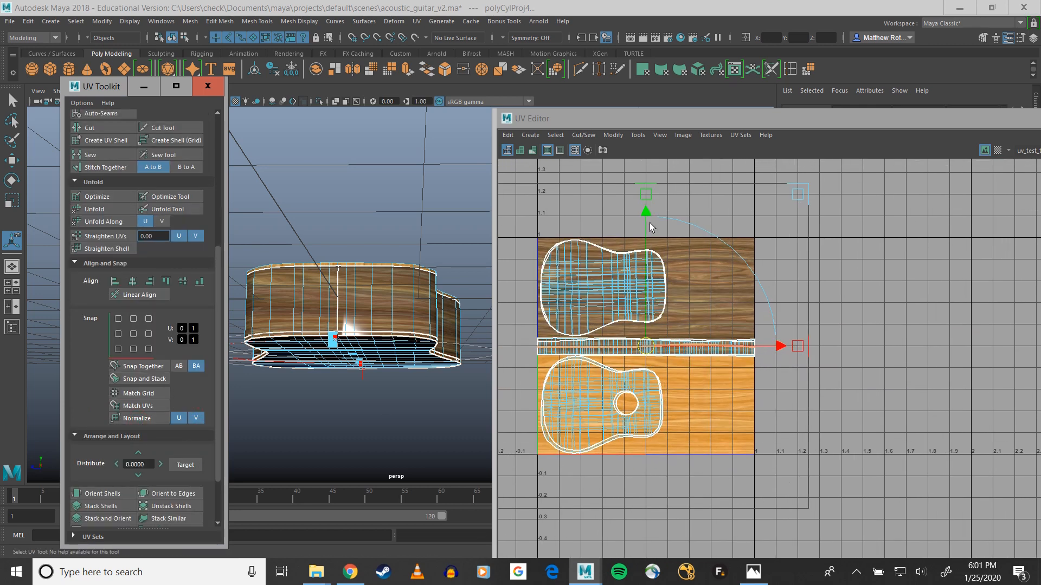
pyautogui.moveTo(645, 214); pyautogui.dragTo(642, 206)
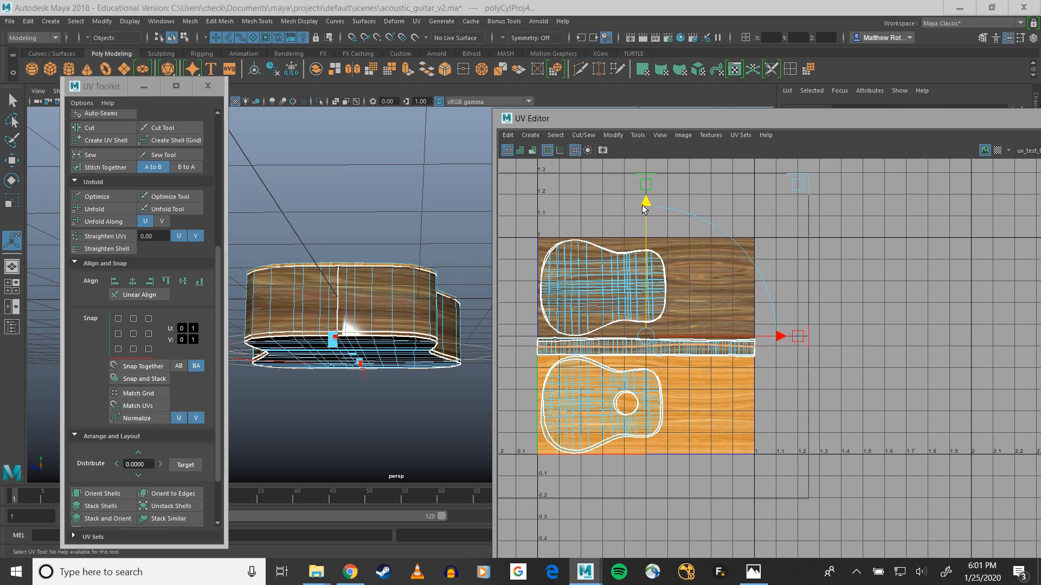
pyautogui.hotkey('ctrl', 'z')
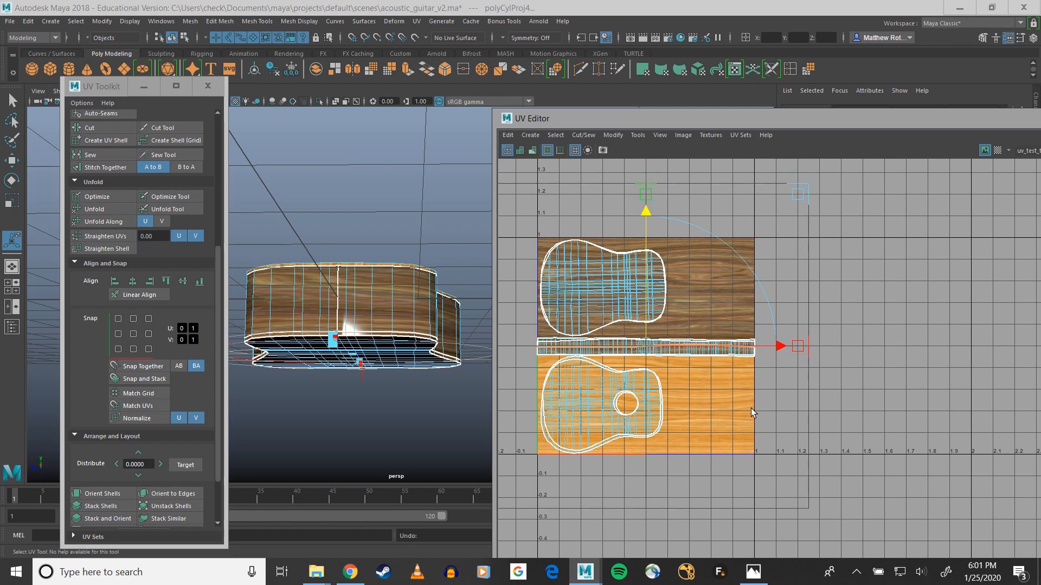
# Move the rim's UV strip down to the lower edge of the light wood area.
pyautogui.press('w')
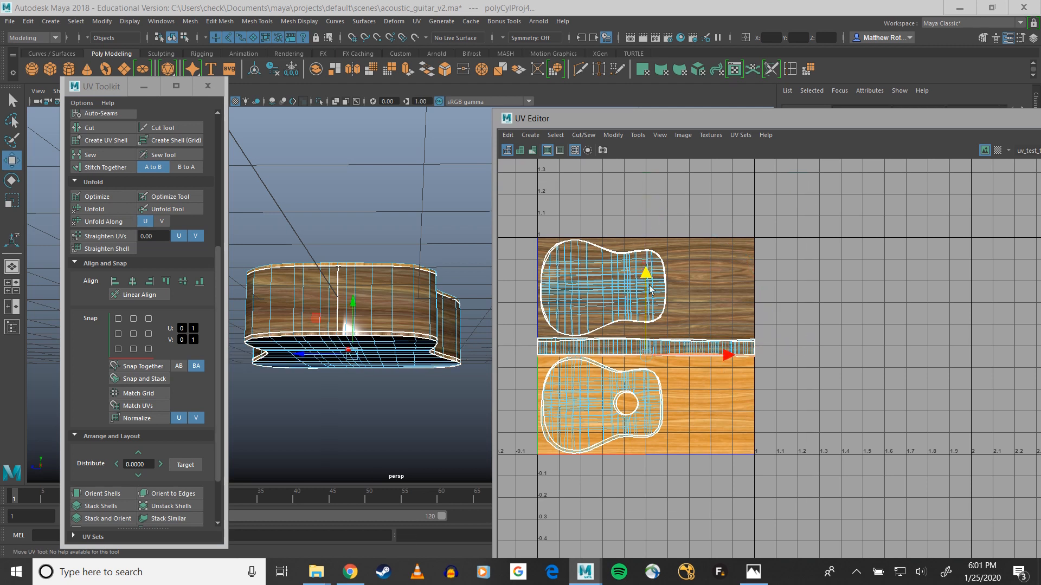
pyautogui.scroll(3, 703, 386)
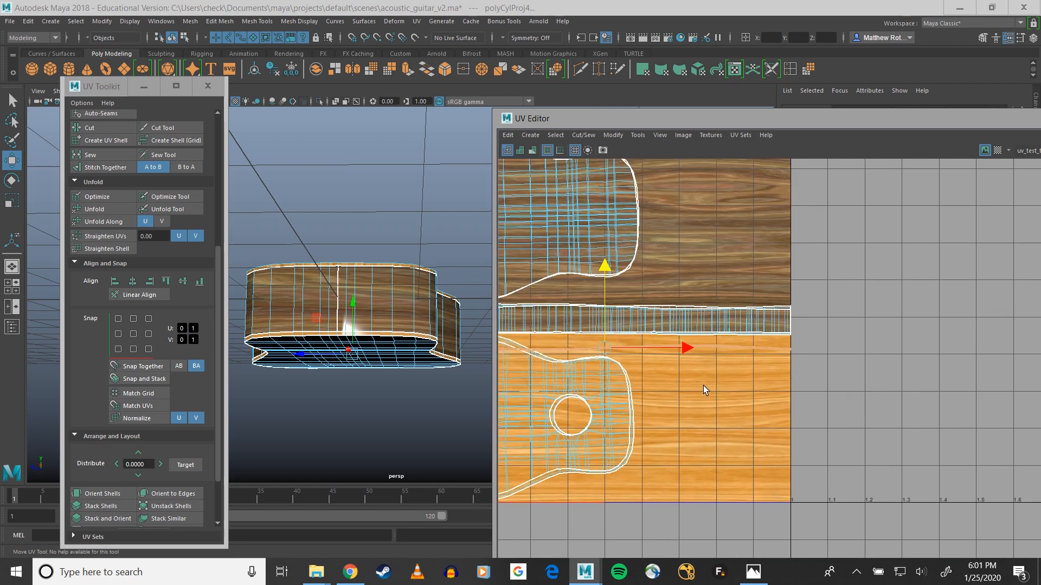
pyautogui.keyDown('alt'); pyautogui.moveTo(704, 386); pyautogui.dragTo(850, 376, button='middle'); pyautogui.keyUp('alt')
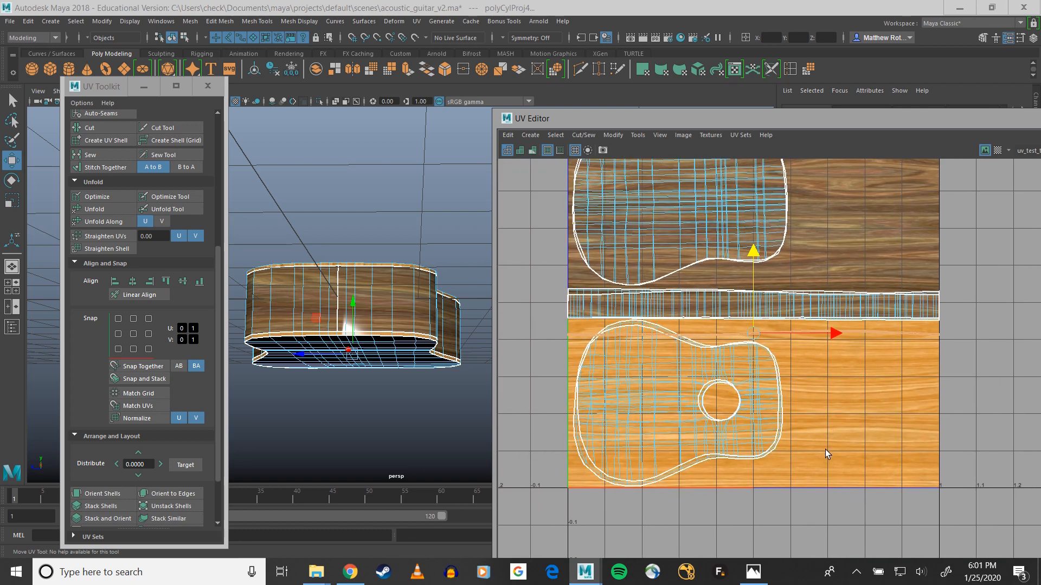
pyautogui.moveTo(750, 258); pyautogui.dragTo(789, 396)
# Scale the lower rim's UV strip down and shift it right along the lower edge of the light wood area.
pyautogui.press('r')
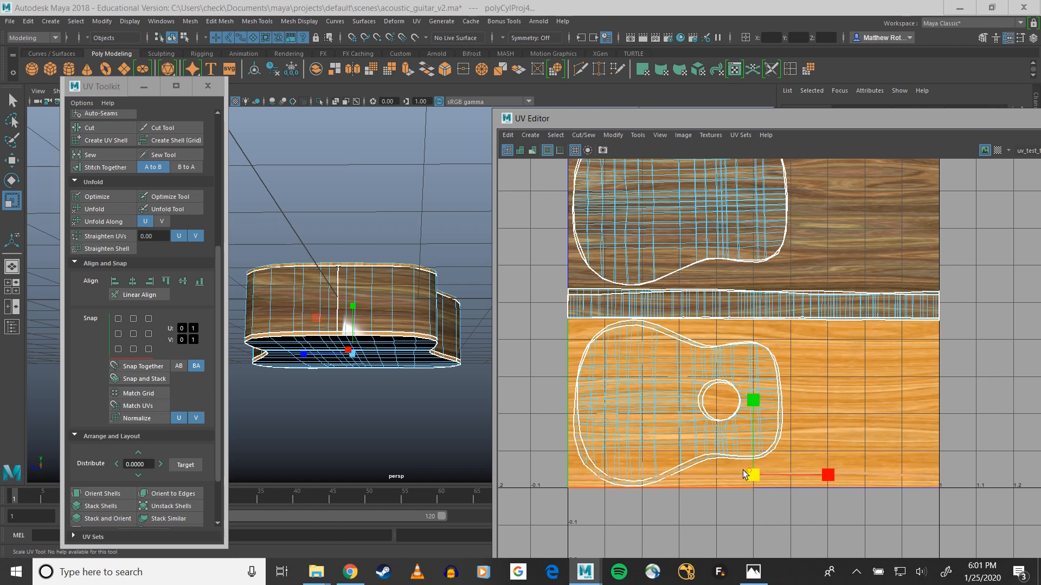
pyautogui.moveTo(742, 470); pyautogui.dragTo(774, 456)
pyautogui.press('w')
pyautogui.press('r')
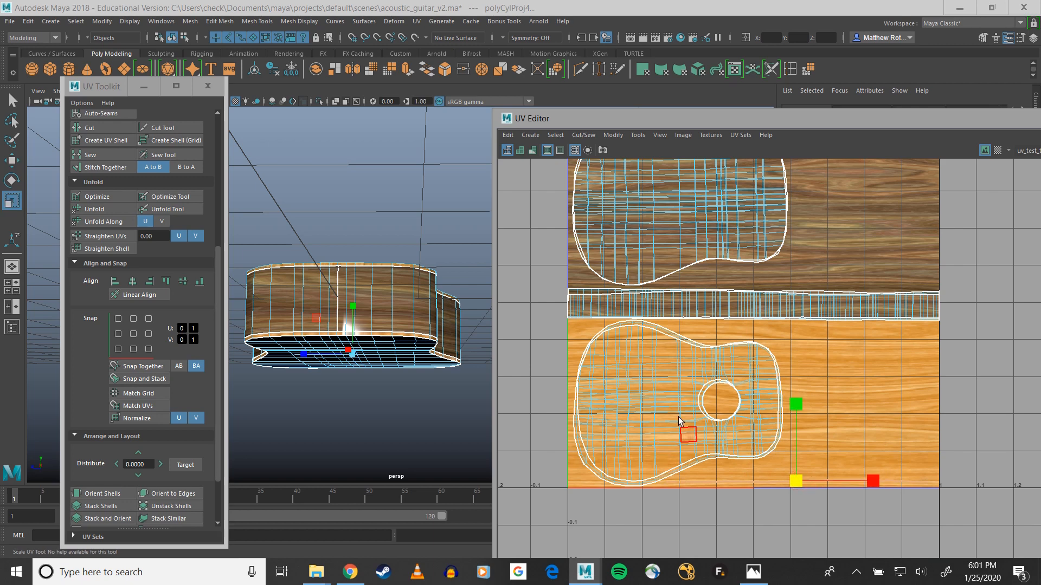
pyautogui.scroll(3, 902, 460)
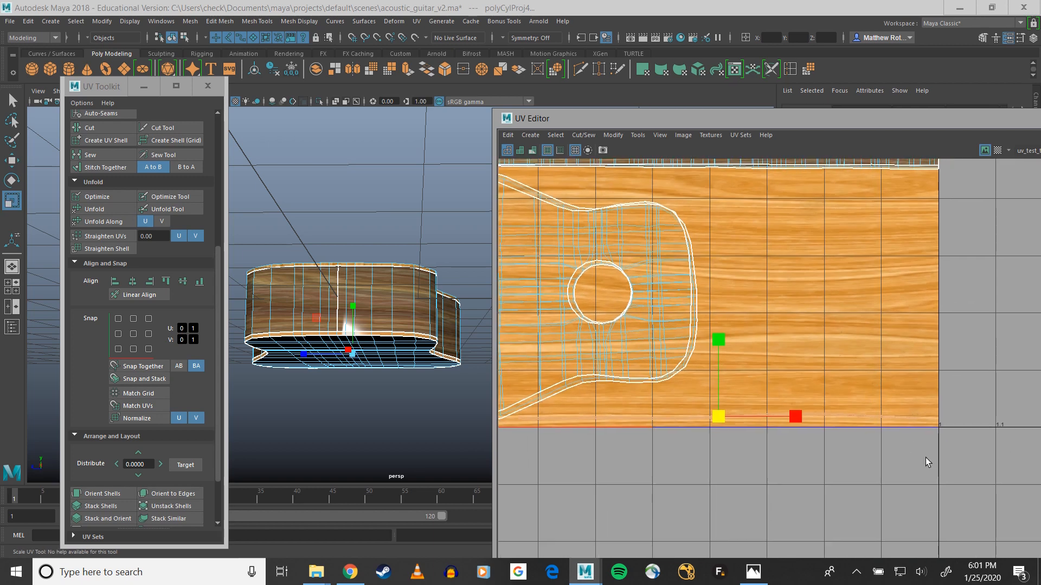
# Return to object selection, deselect the guitar body, and check the wood texture on its rim, sides and top.
pyautogui.scroll(5, 374, 374)
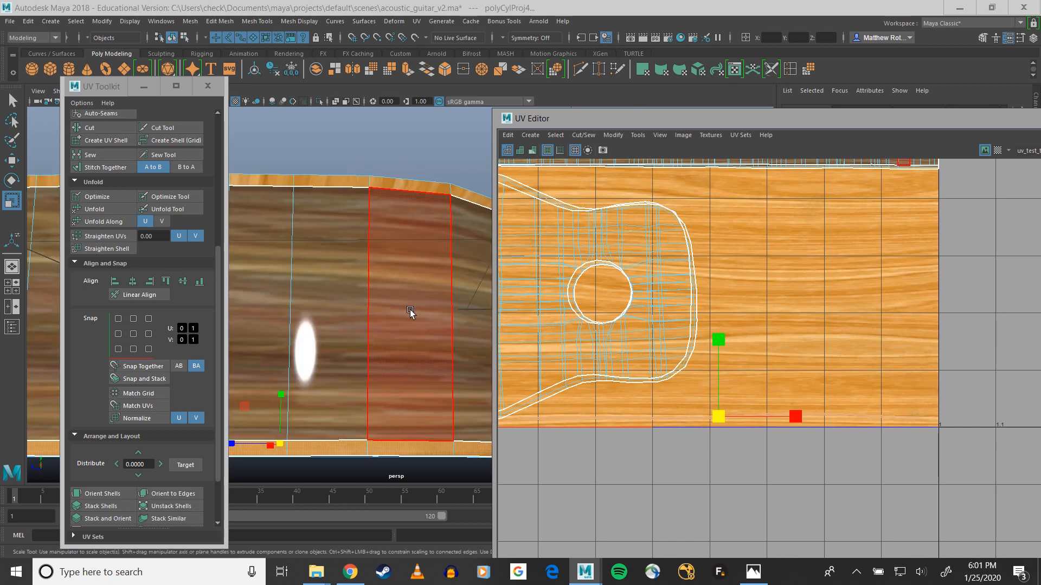
pyautogui.scroll(-4, 410, 310)
pyautogui.keyDown('alt'); pyautogui.moveTo(453, 345); pyautogui.dragTo(389, 407); pyautogui.keyUp('alt')
pyautogui.click(386, 402)
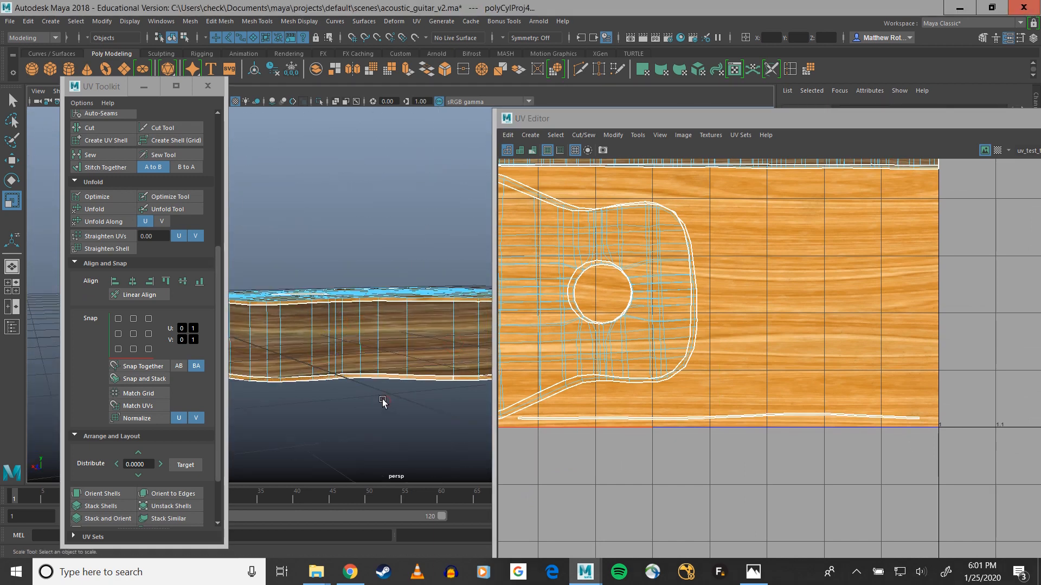
pyautogui.rightClick(385, 343)
pyautogui.moveTo(385, 339); pyautogui.dragTo(437, 259, button='right')
pyautogui.click(431, 245)
pyautogui.keyDown('alt'); pyautogui.moveTo(405, 356); pyautogui.dragTo(304, 364); pyautogui.keyUp('alt')
pyautogui.keyDown('alt'); pyautogui.moveTo(366, 368); pyautogui.dragTo(524, 291); pyautogui.keyUp('alt')
pyautogui.keyDown('alt'); pyautogui.moveTo(510, 291); pyautogui.dragTo(400, 298, button='middle'); pyautogui.keyUp('alt')
pyautogui.keyDown('alt'); pyautogui.moveTo(401, 301); pyautogui.dragTo(330, 241); pyautogui.keyUp('alt')
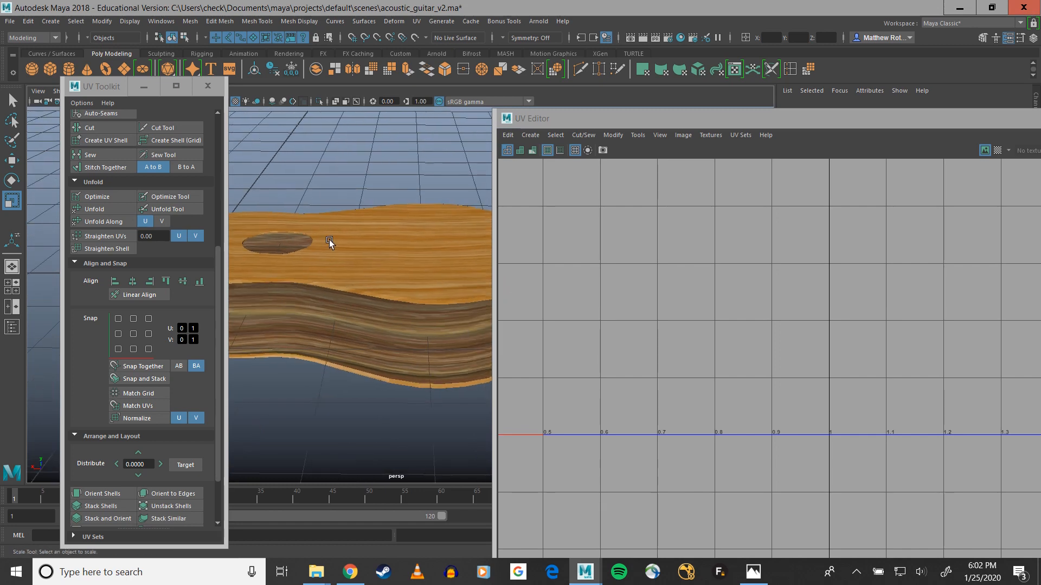
# Close the UV Editor and the UV Toolkit to clear the view of the textured guitar body.
pyautogui.moveTo(857, 123); pyautogui.dragTo(592, 123)
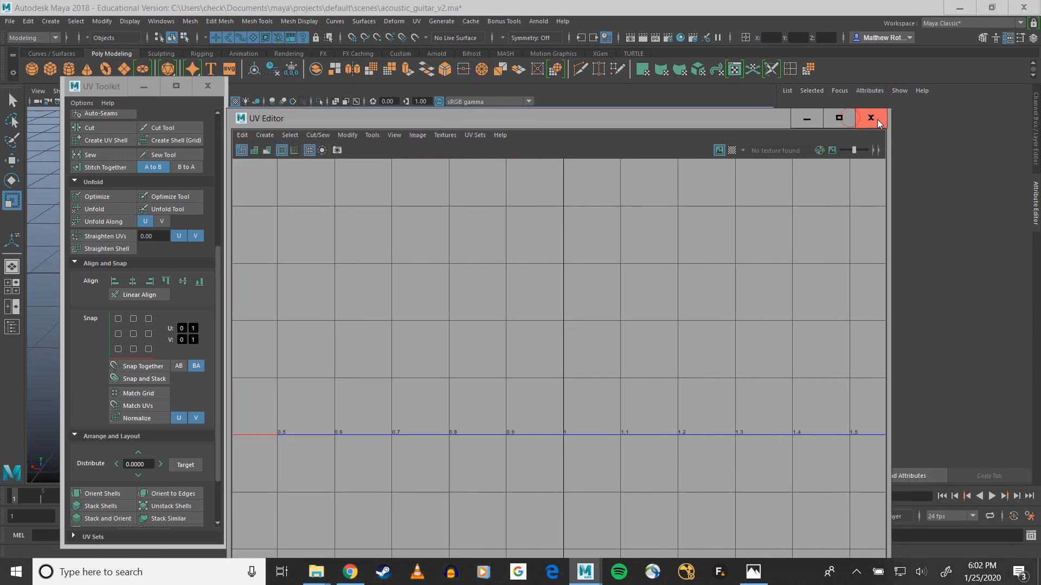
pyautogui.click(876, 120)
pyautogui.moveTo(105, 86); pyautogui.dragTo(649, 155)
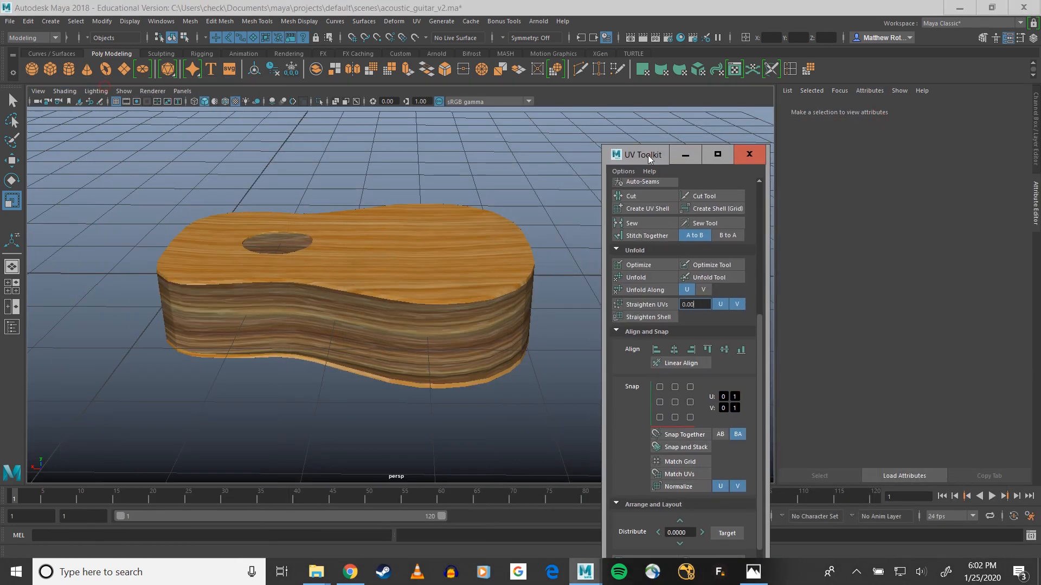
pyautogui.click(745, 157)
pyautogui.keyDown('alt'); pyautogui.moveTo(358, 283); pyautogui.dragTo(405, 236); pyautogui.keyUp('alt')
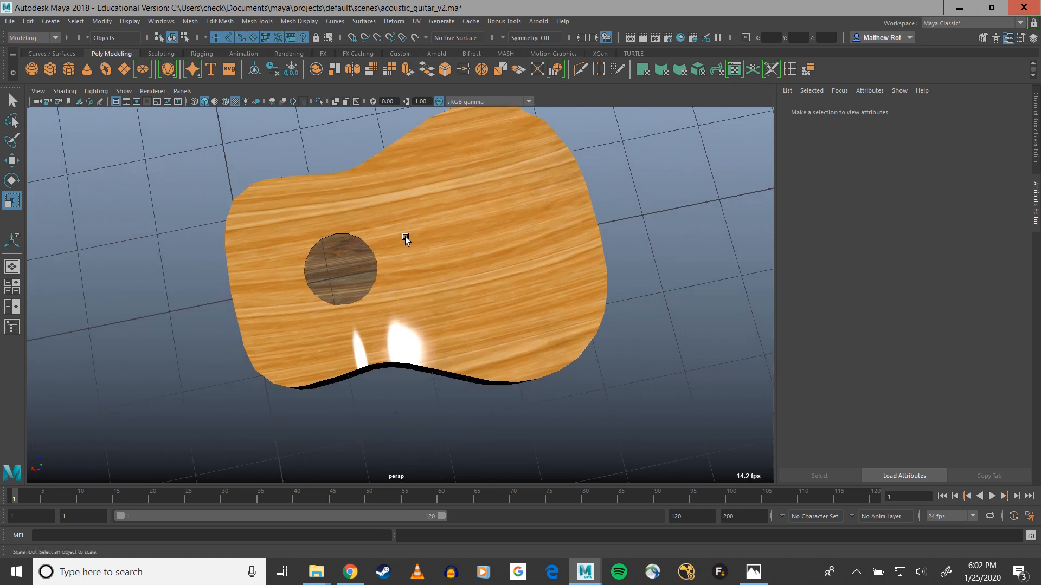